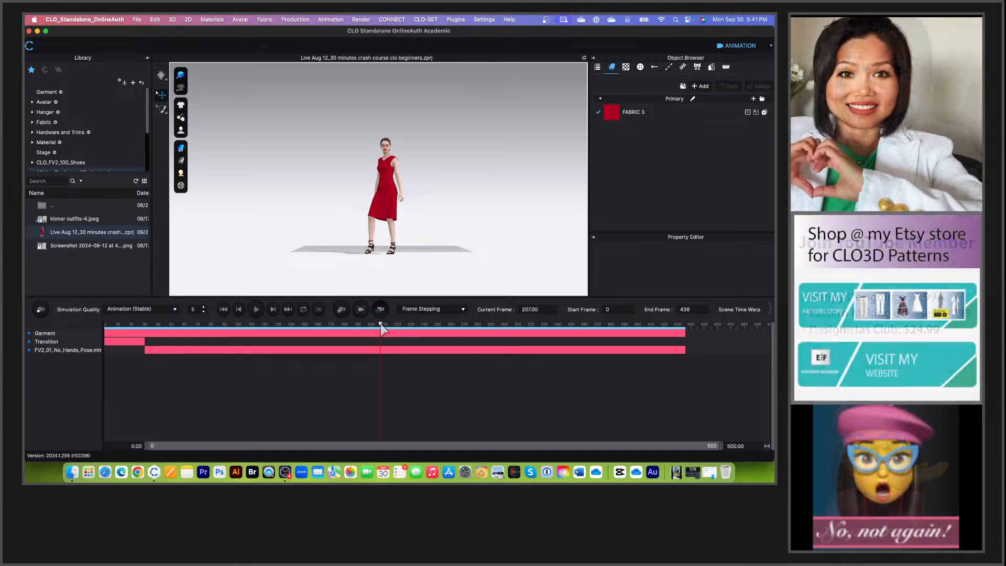
# Step: Widen the timeline's track-name column and play the animation from frame 0 to about frame 211
pyautogui.moveTo(366, 323); pyautogui.dragTo(95, 327)
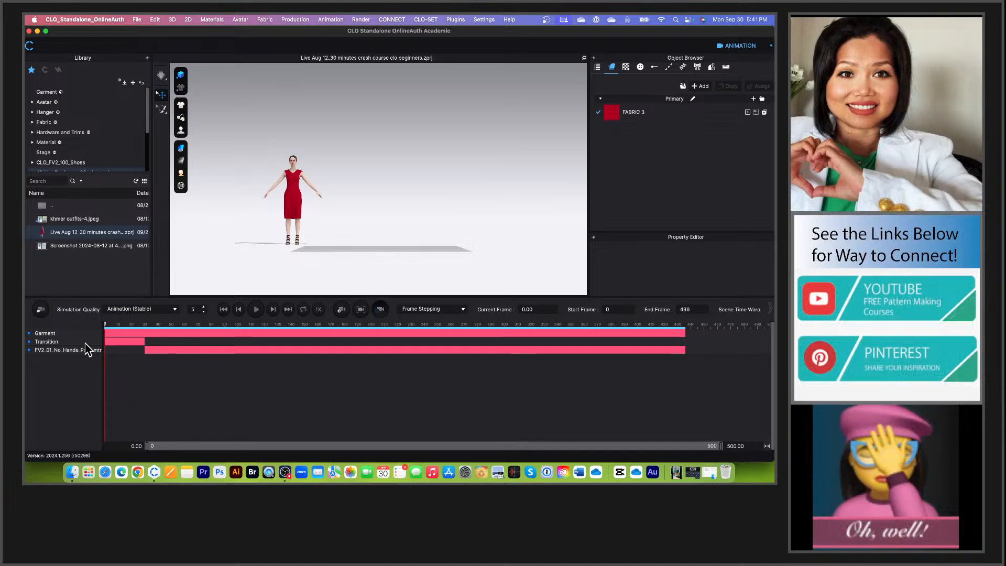
pyautogui.moveTo(101, 361); pyautogui.dragTo(127, 362)
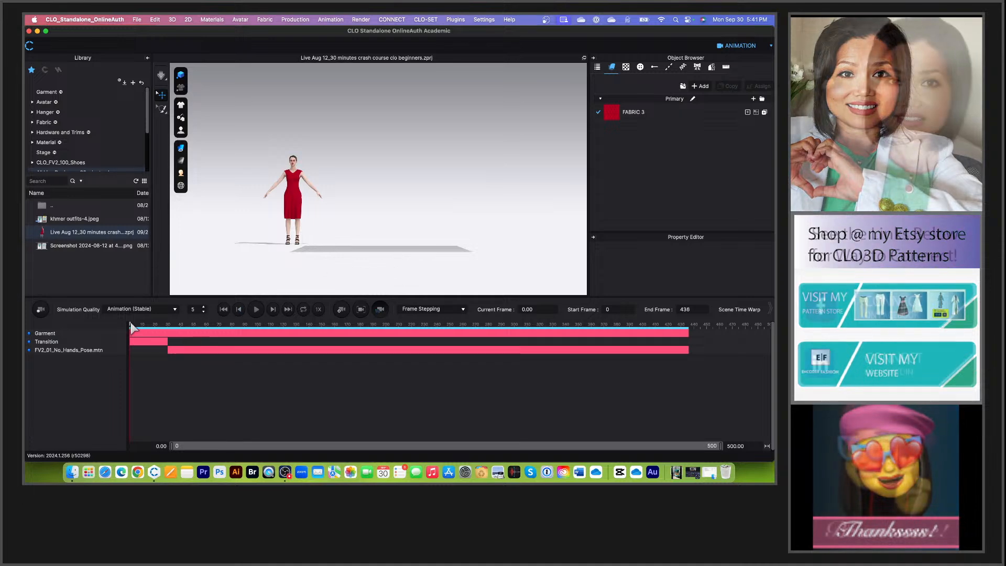
pyautogui.press('space')
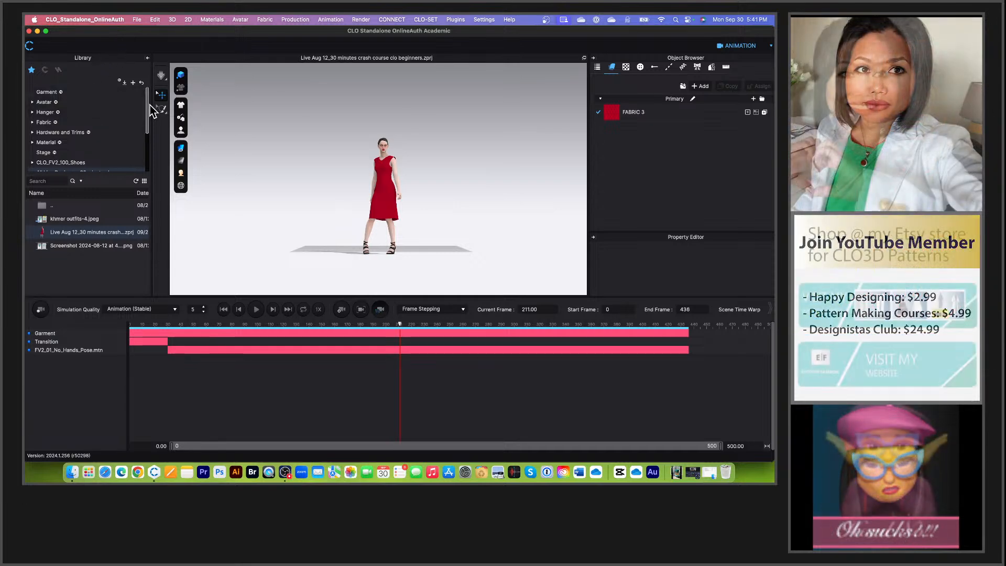
# Step: Load the Stage_01.zse scene from the Stage library with load type Add, including Scene and Props and Render Properties
pyautogui.scroll(-2, 149, 113)
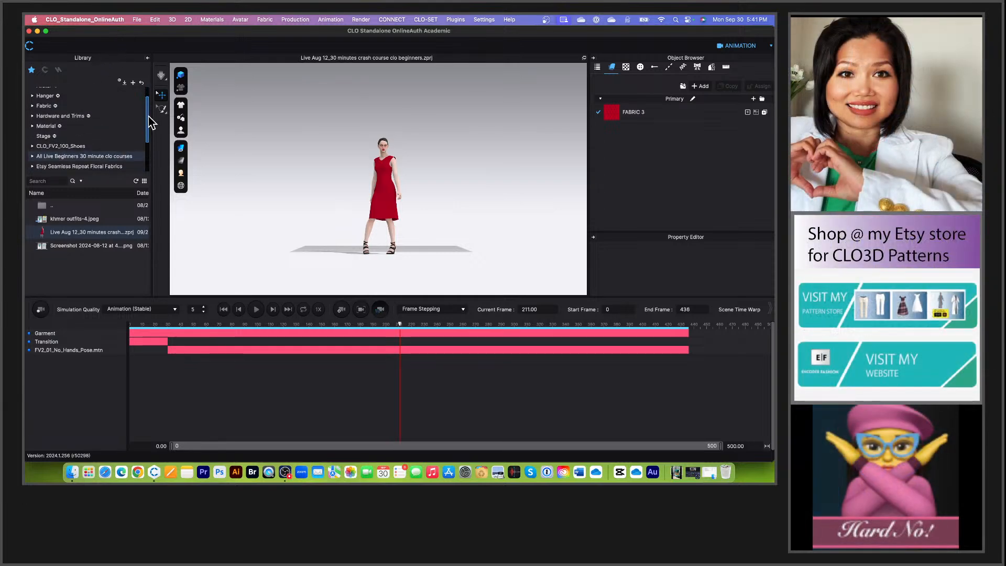
pyautogui.click(65, 134)
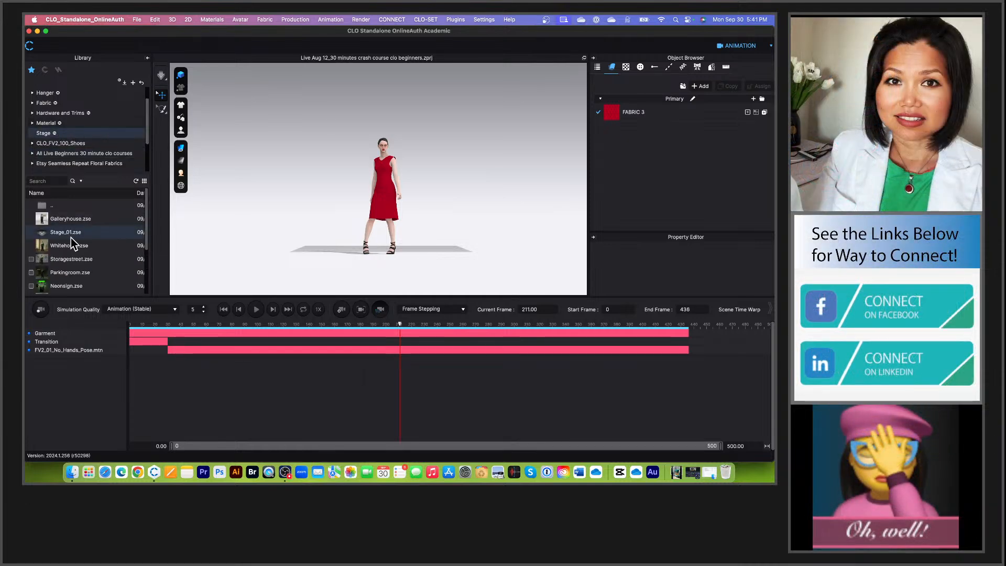
pyautogui.moveTo(77, 236)
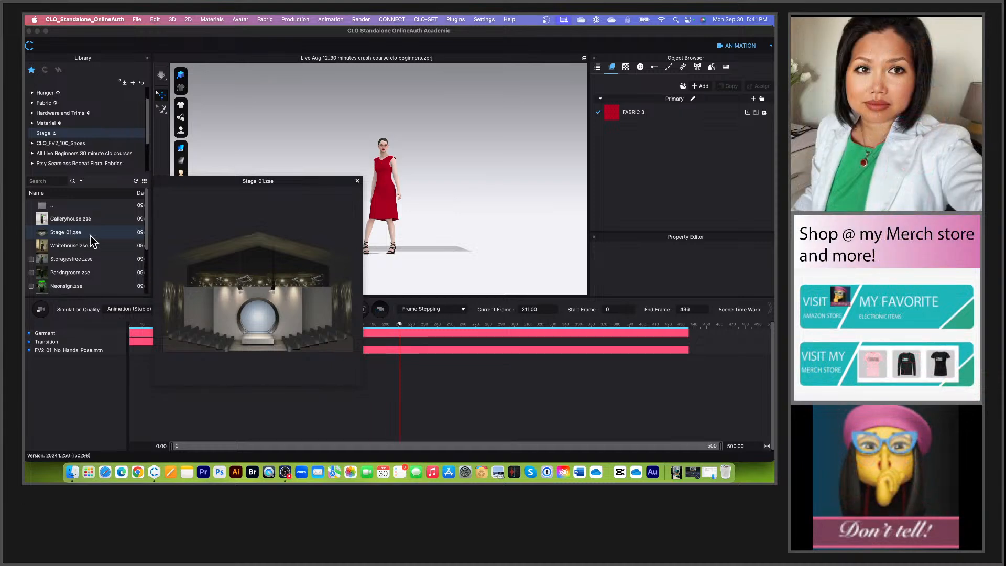
pyautogui.doubleClick(90, 235)
pyautogui.moveTo(427, 171); pyautogui.dragTo(463, 90)
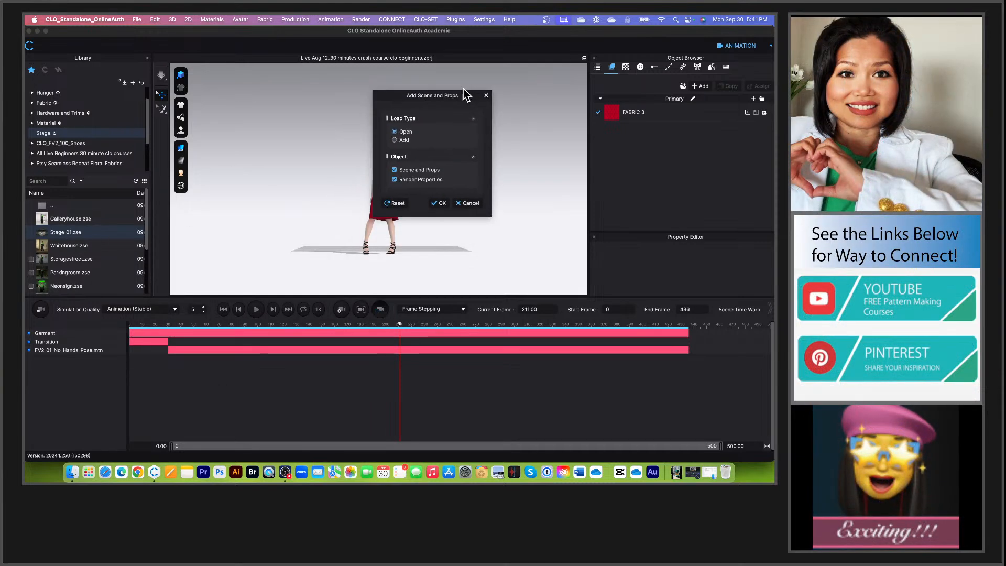
pyautogui.click(397, 142)
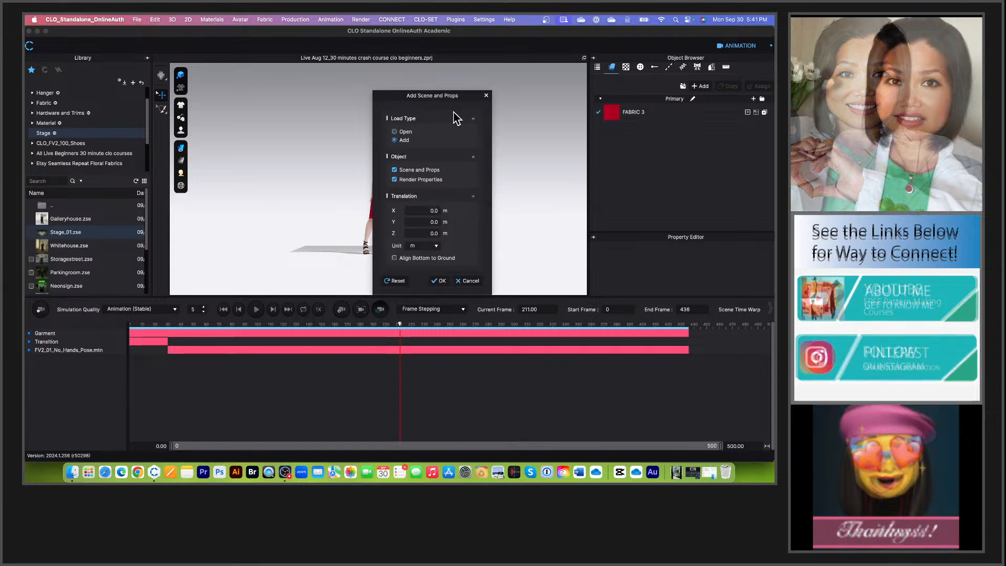
pyautogui.moveTo(467, 98); pyautogui.dragTo(473, 66)
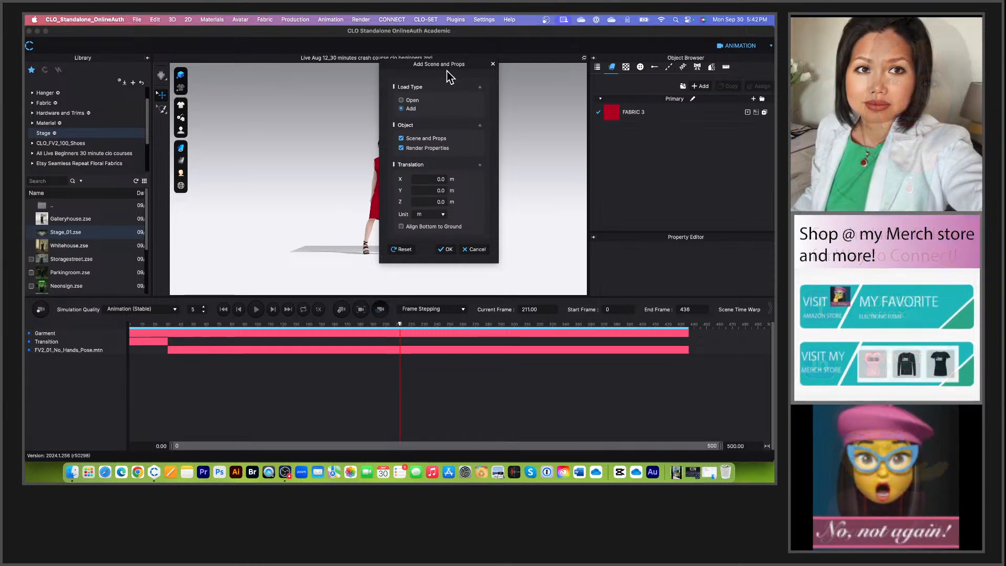
pyautogui.moveTo(470, 61); pyautogui.dragTo(528, 62)
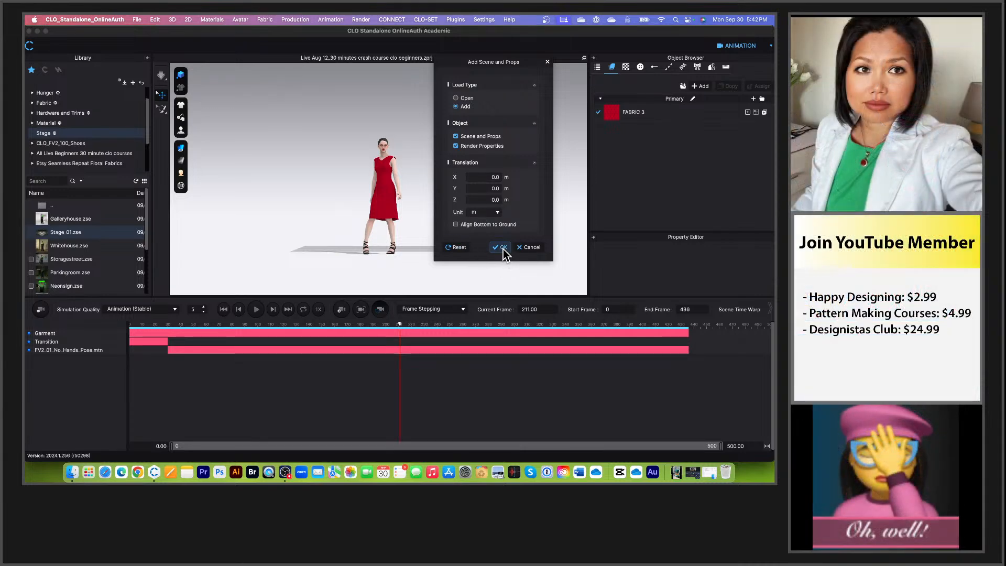
pyautogui.click(502, 248)
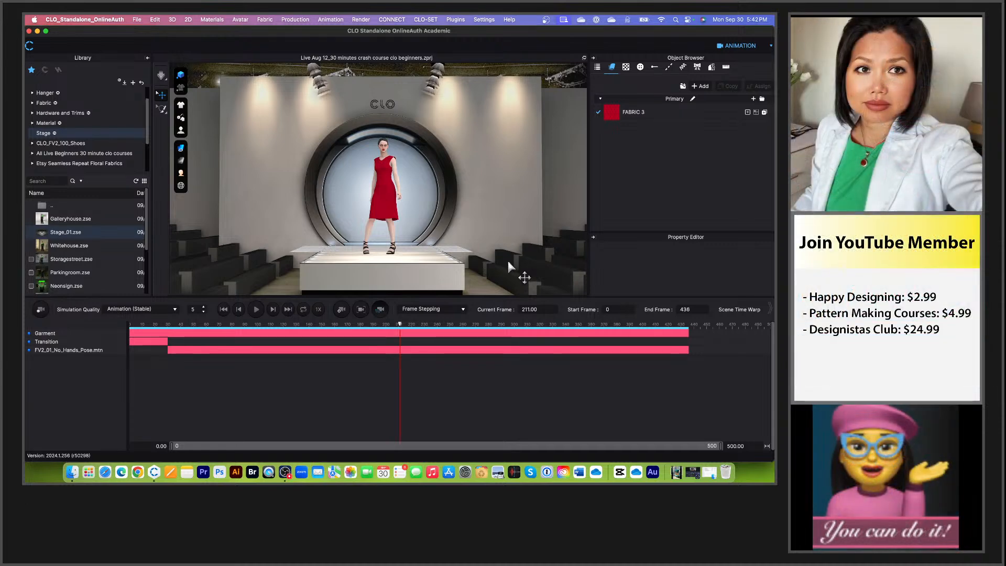
# Step: Hide the CLO logo on the stage's back wall by setting its opacity to 0
pyautogui.scroll(4, 449, 244)
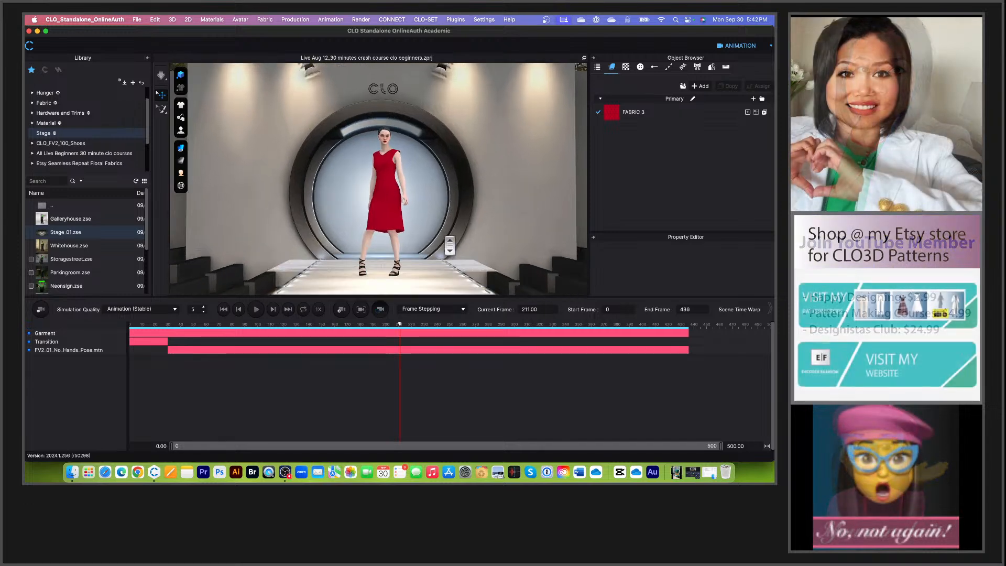
pyautogui.scroll(-2, 449, 244)
pyautogui.scroll(-2, 453, 231)
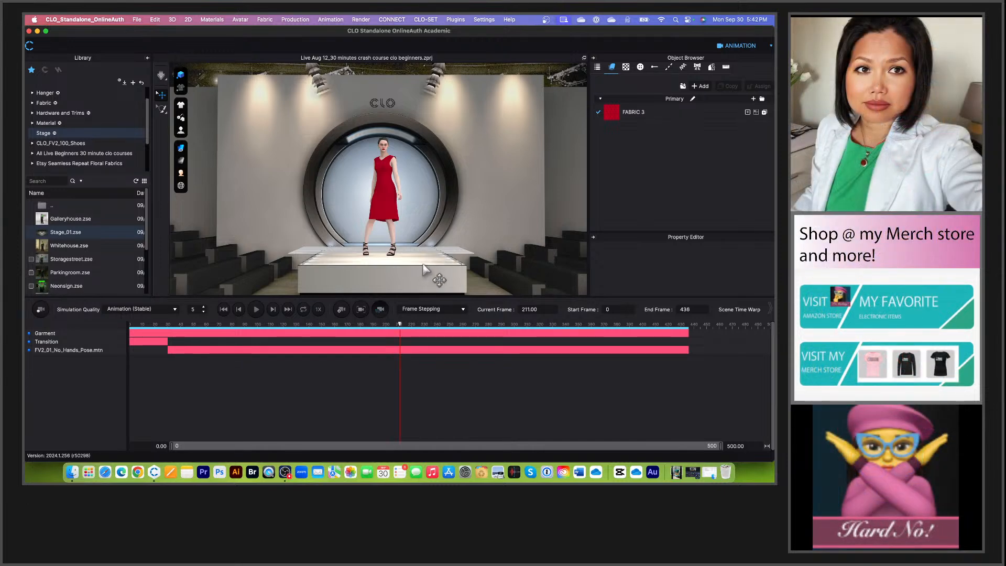
pyautogui.scroll(2, 388, 92)
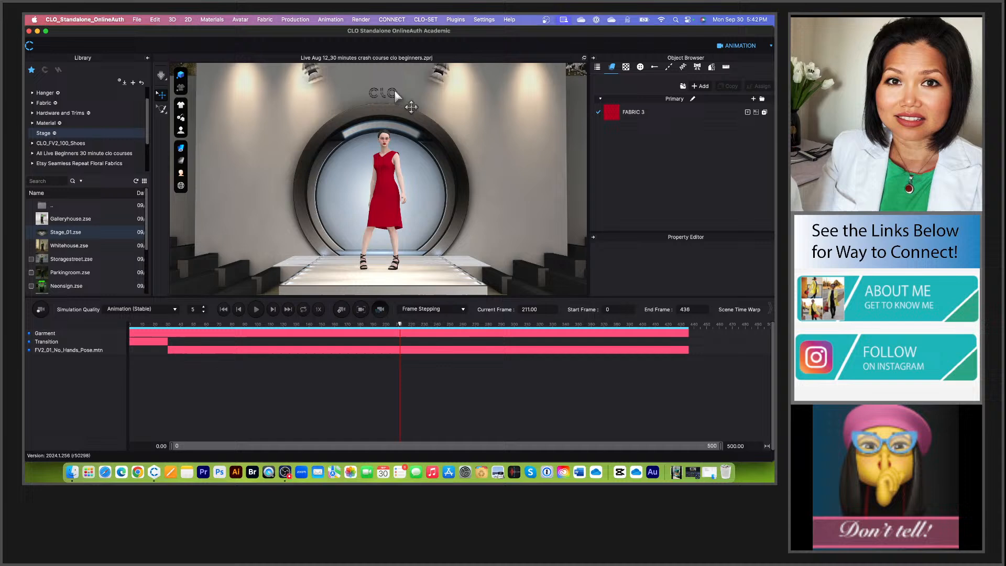
pyautogui.click(396, 93)
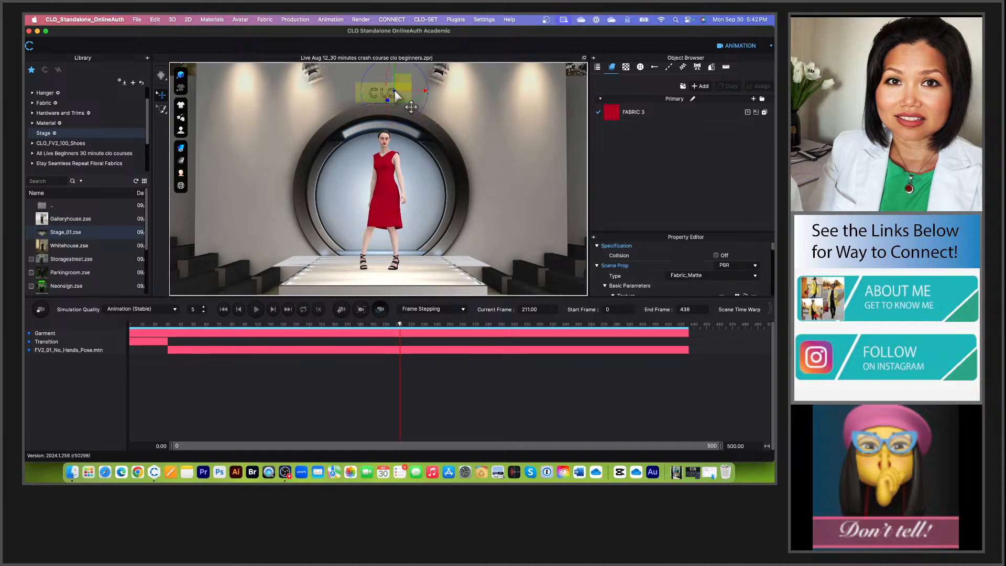
pyautogui.moveTo(697, 232); pyautogui.dragTo(699, 188)
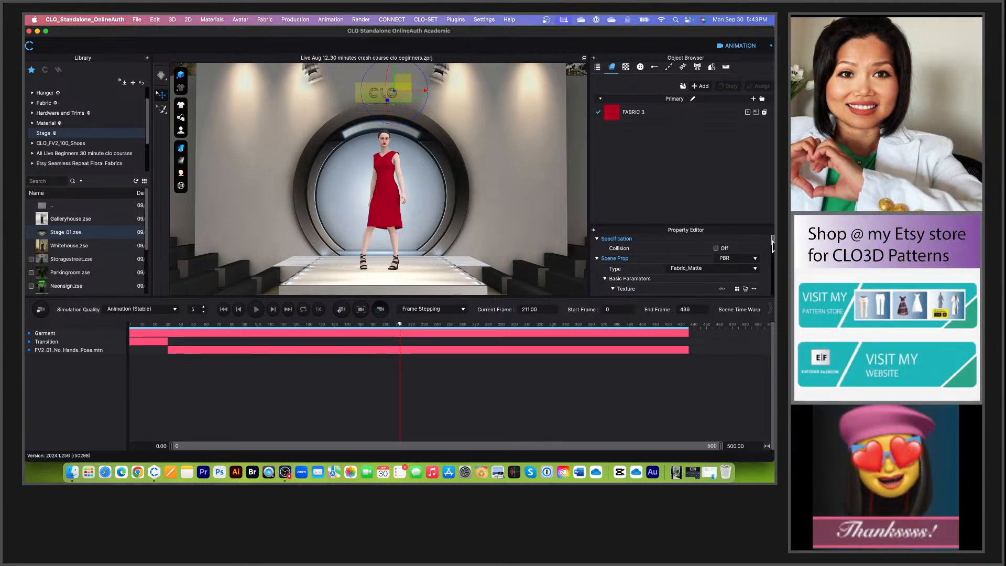
pyautogui.moveTo(772, 246); pyautogui.dragTo(773, 272)
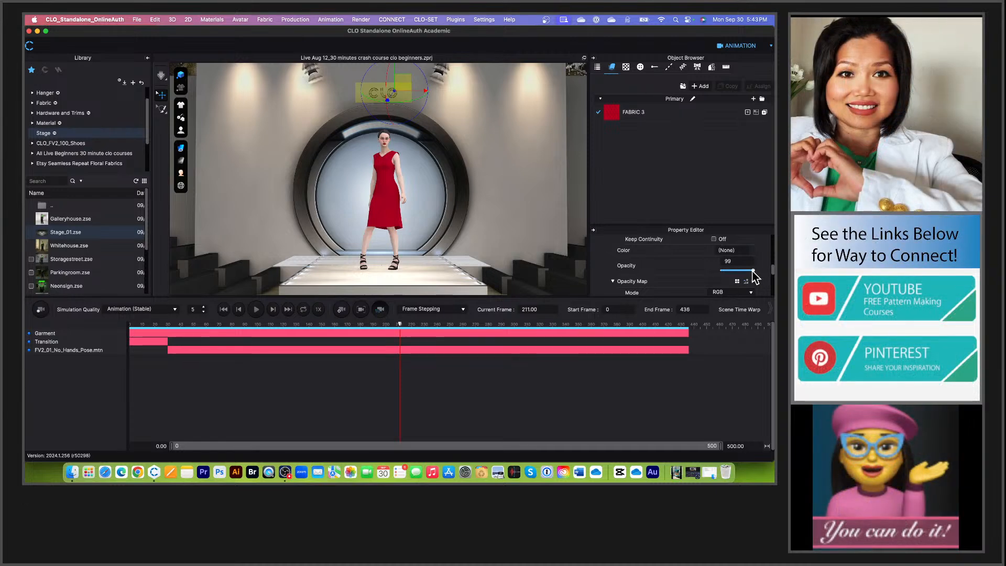
pyautogui.moveTo(753, 277); pyautogui.dragTo(723, 270)
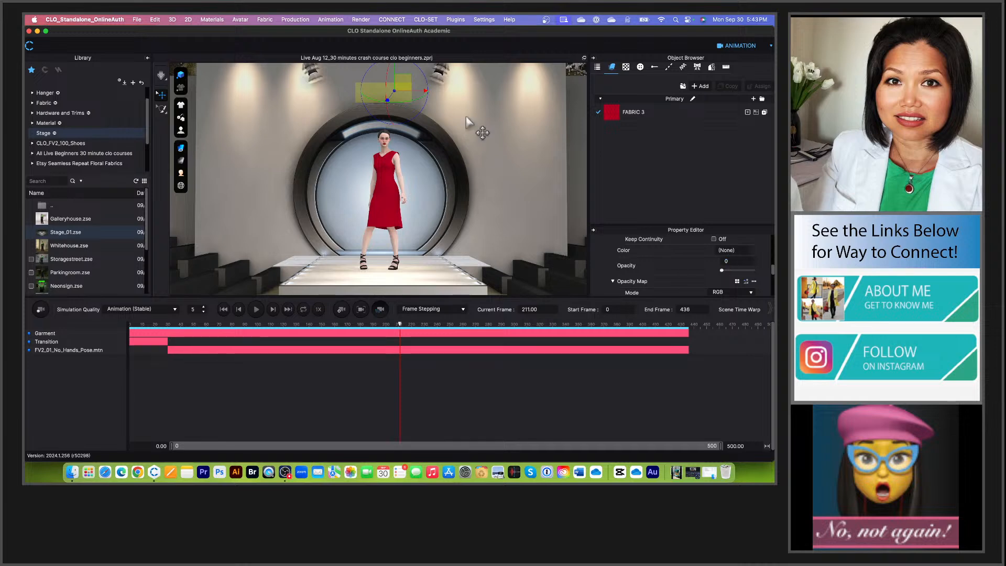
# Step: Change the runway platform's color to the dark red swatch Red 3 from the palette
pyautogui.click(429, 274)
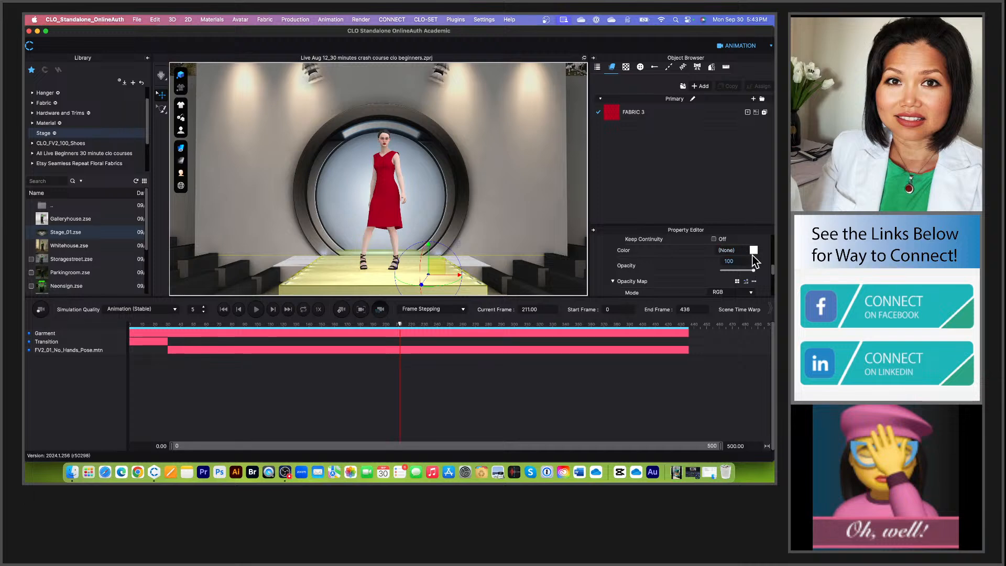
pyautogui.click(753, 250)
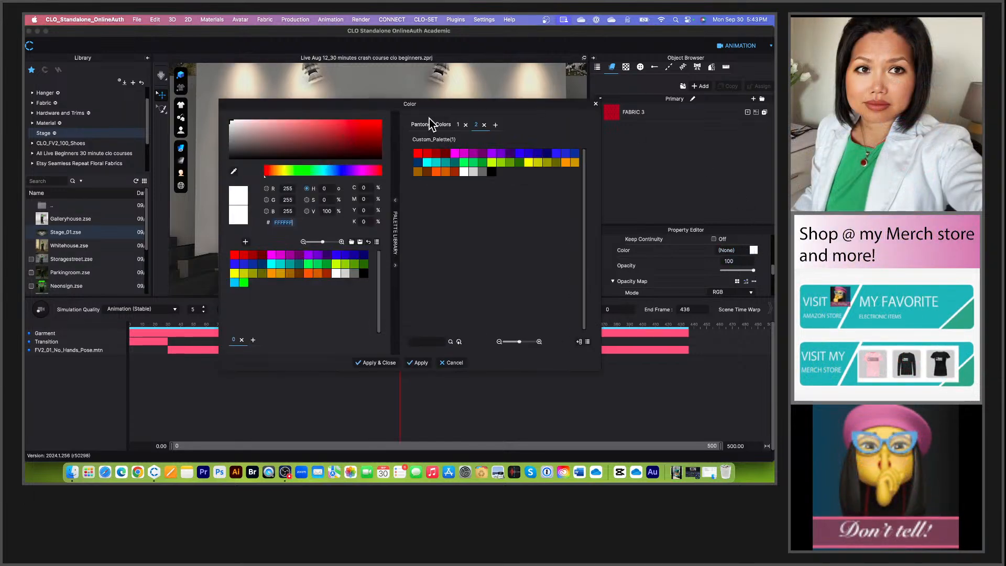
pyautogui.moveTo(432, 110); pyautogui.dragTo(650, 109)
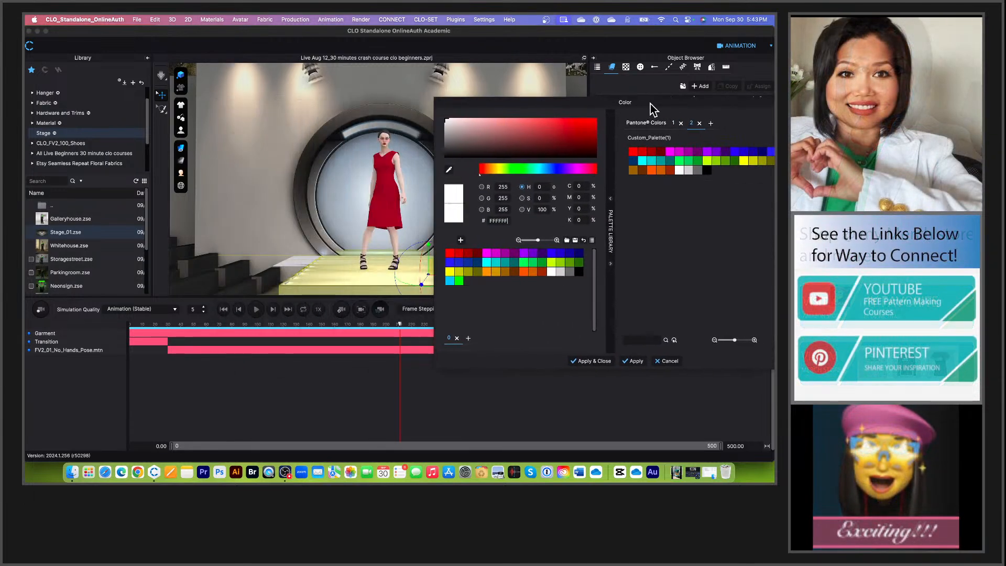
pyautogui.click(475, 255)
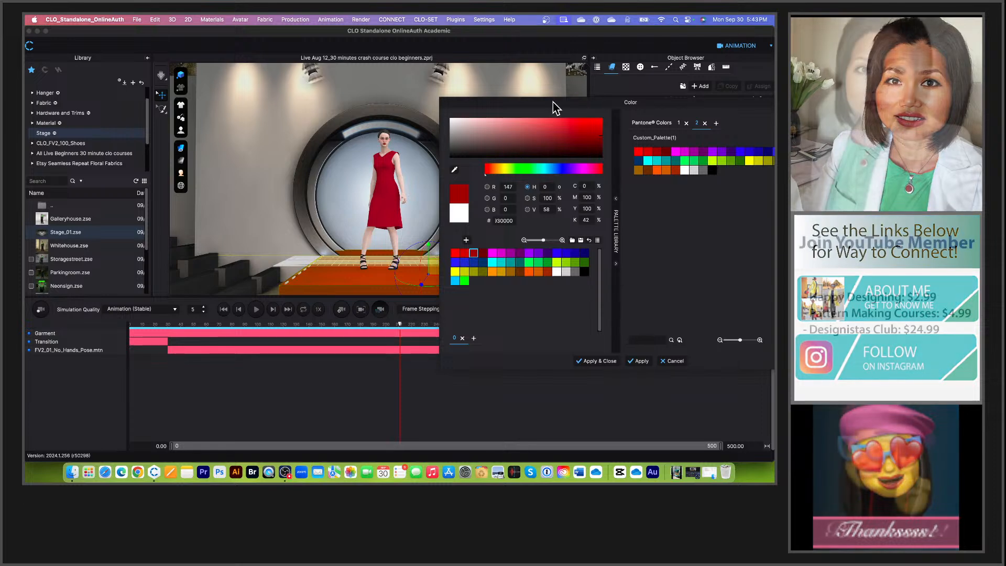
pyautogui.moveTo(556, 107); pyautogui.dragTo(563, 82)
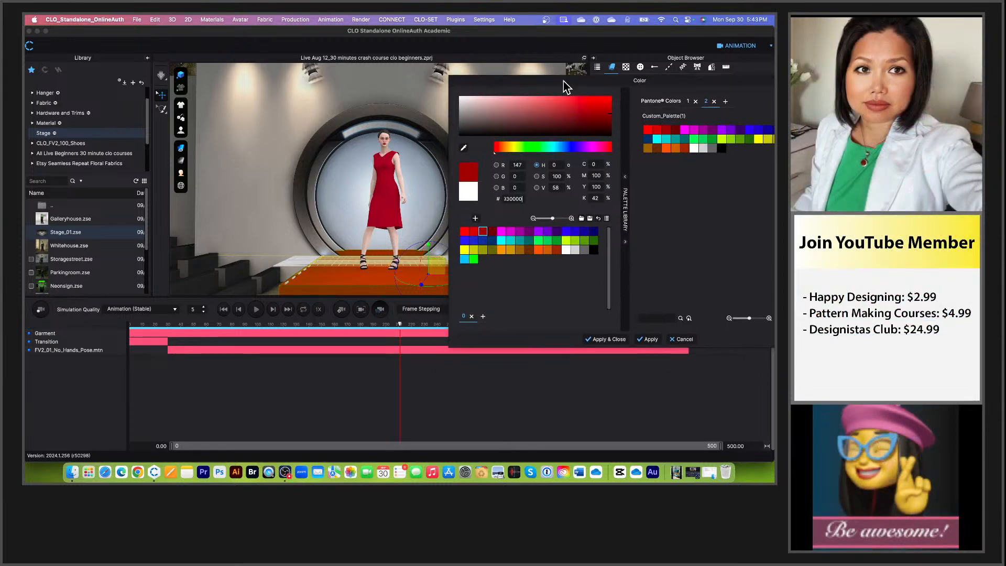
pyautogui.click(611, 338)
pyautogui.scroll(5, 472, 246)
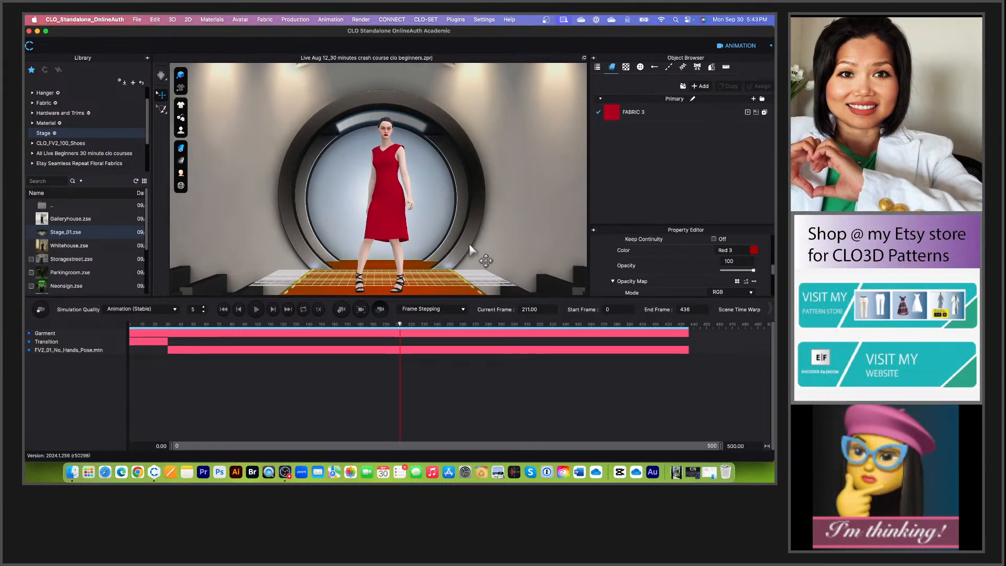
# Step: Change the stage's back wall color to the dark teal swatch Cyan 4 from the palette
pyautogui.scroll(-2, 474, 255)
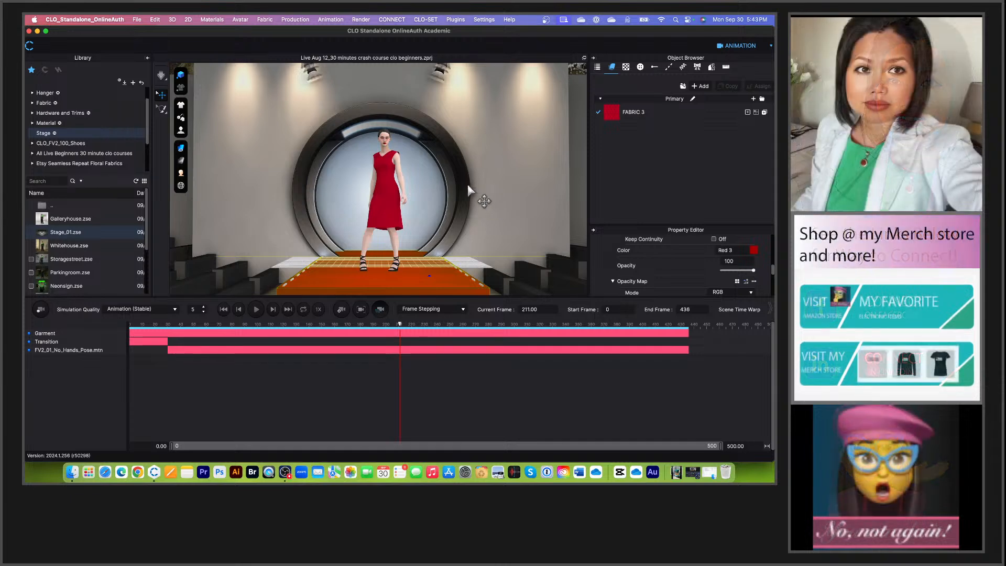
pyautogui.scroll(-1, 401, 216)
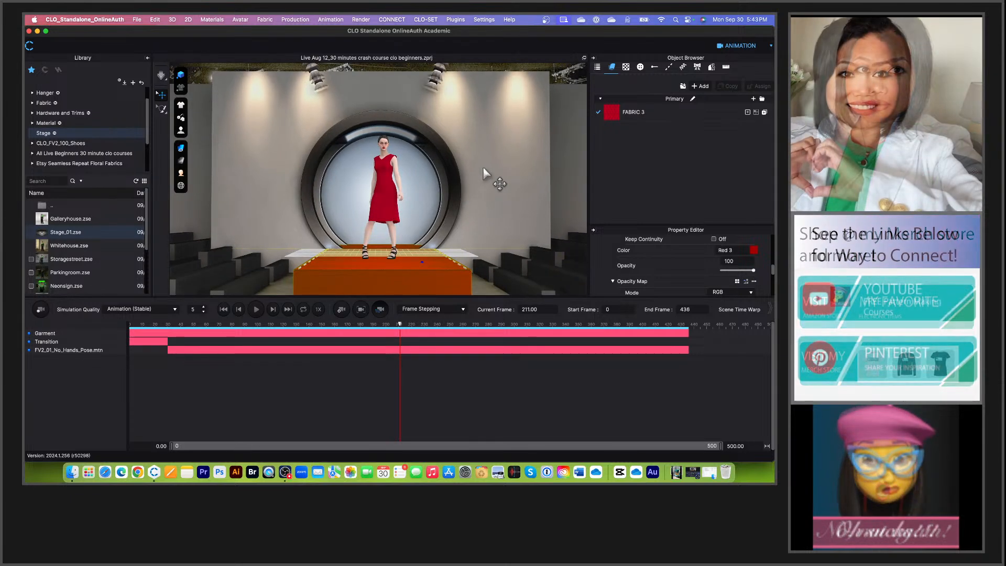
pyautogui.click(484, 174)
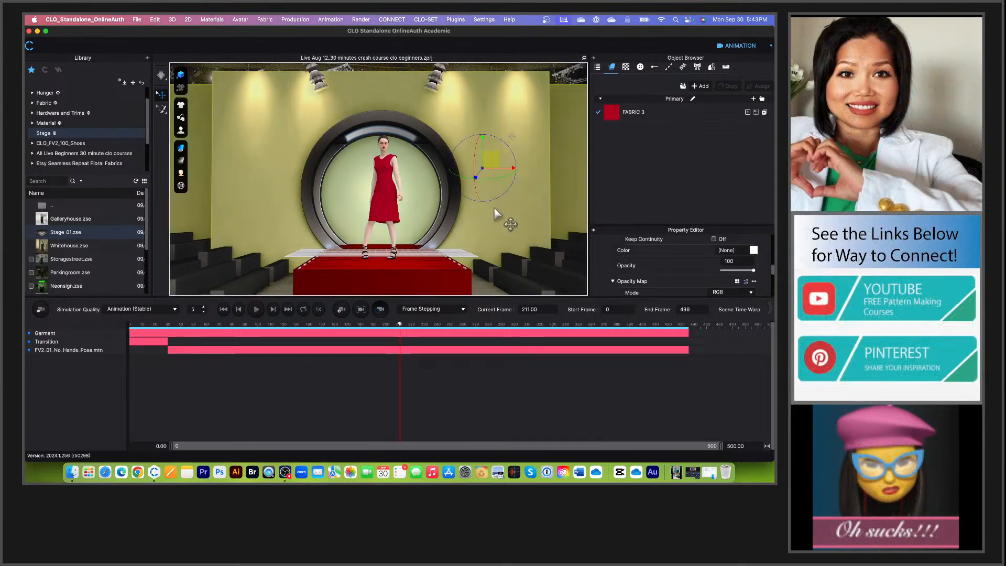
pyautogui.click(753, 250)
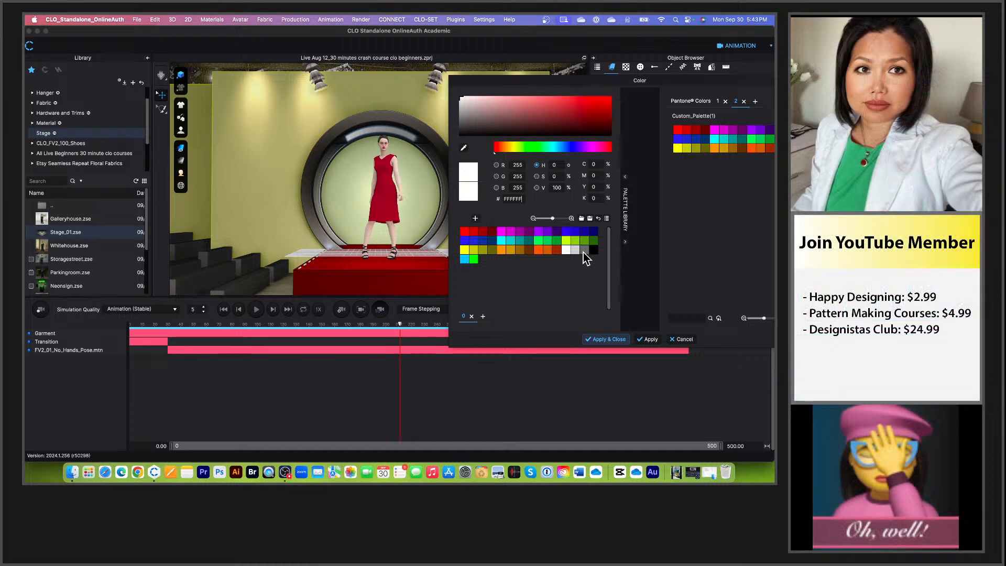
pyautogui.click(528, 240)
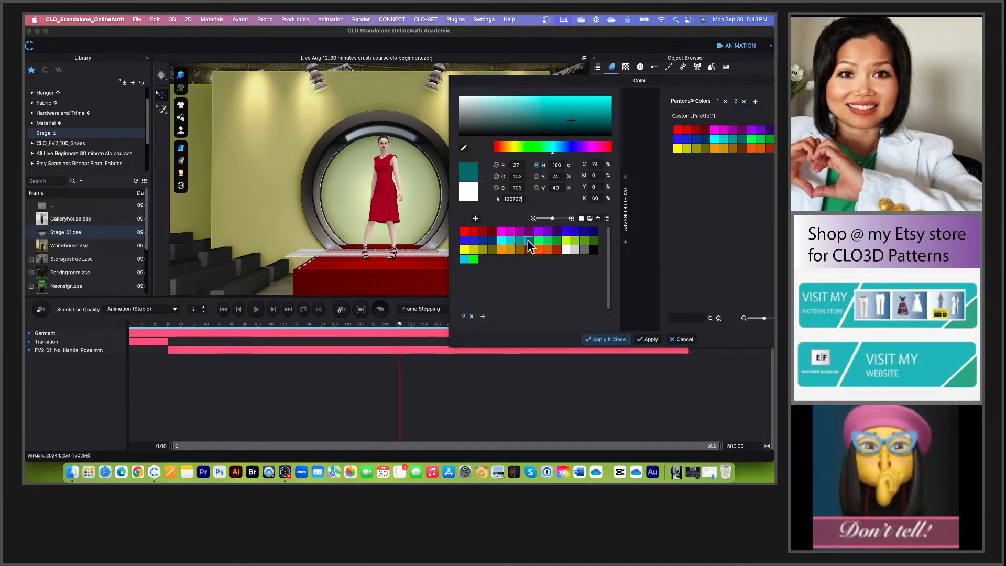
pyautogui.click(597, 339)
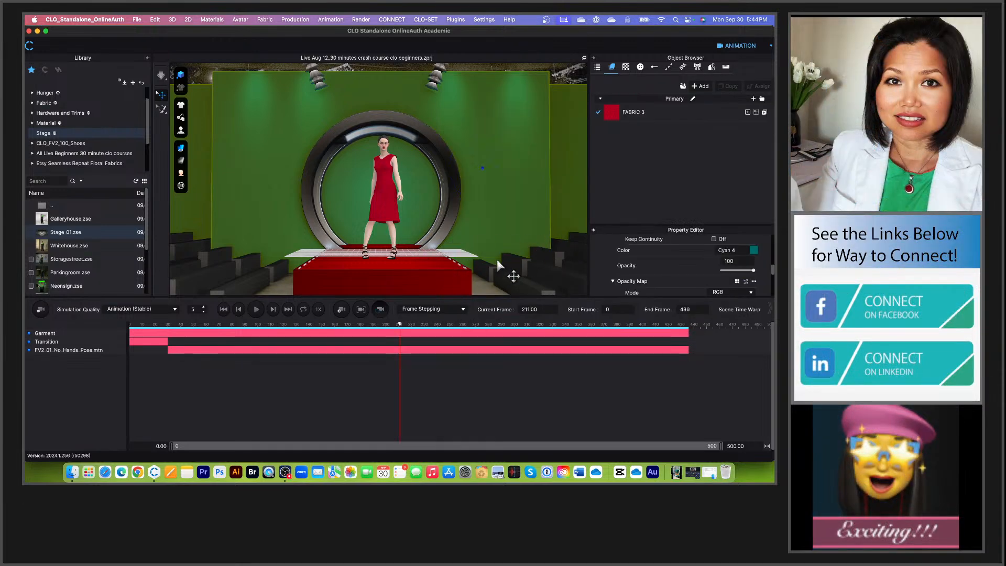
# Step: Select the audience seating beside the runway in place of the back wall
pyautogui.scroll(-2, 486, 260)
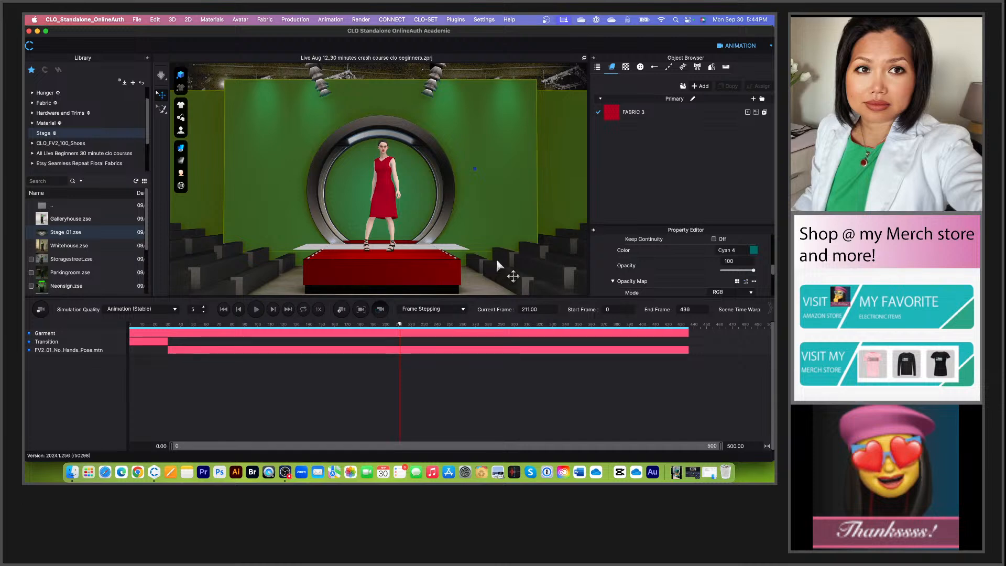
pyautogui.scroll(-2, 500, 271)
pyautogui.scroll(1, 497, 268)
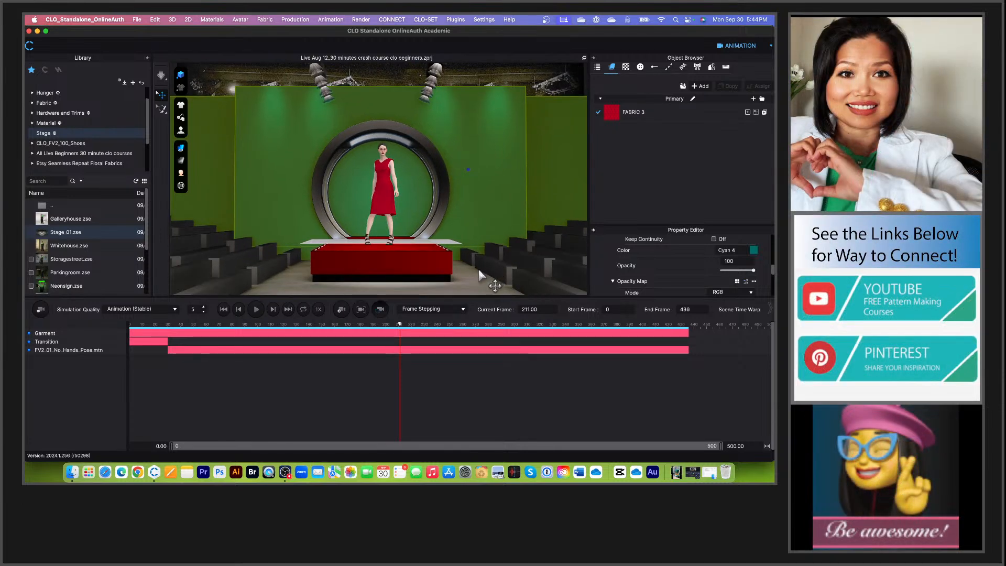
pyautogui.scroll(1, 476, 269)
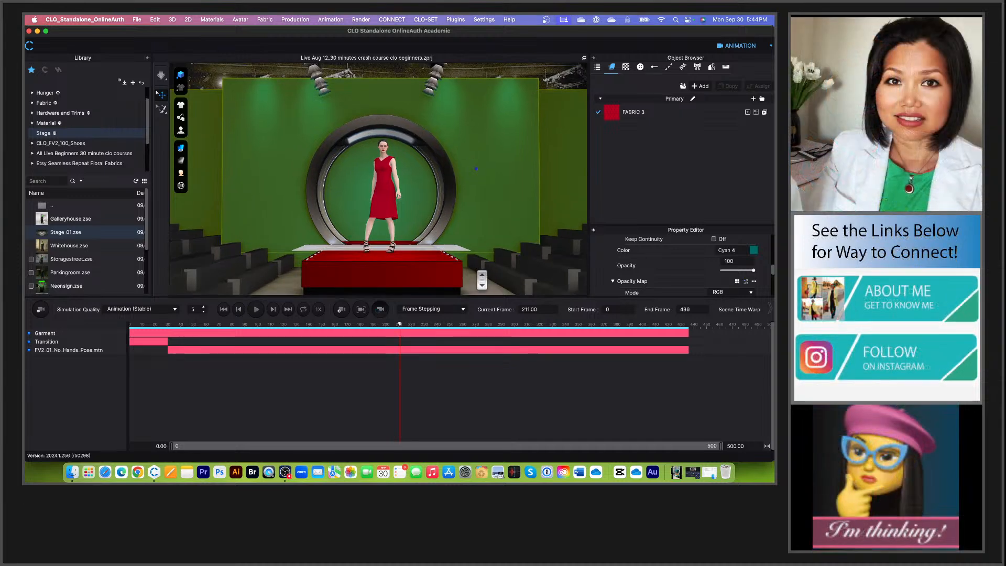
pyautogui.click(476, 271)
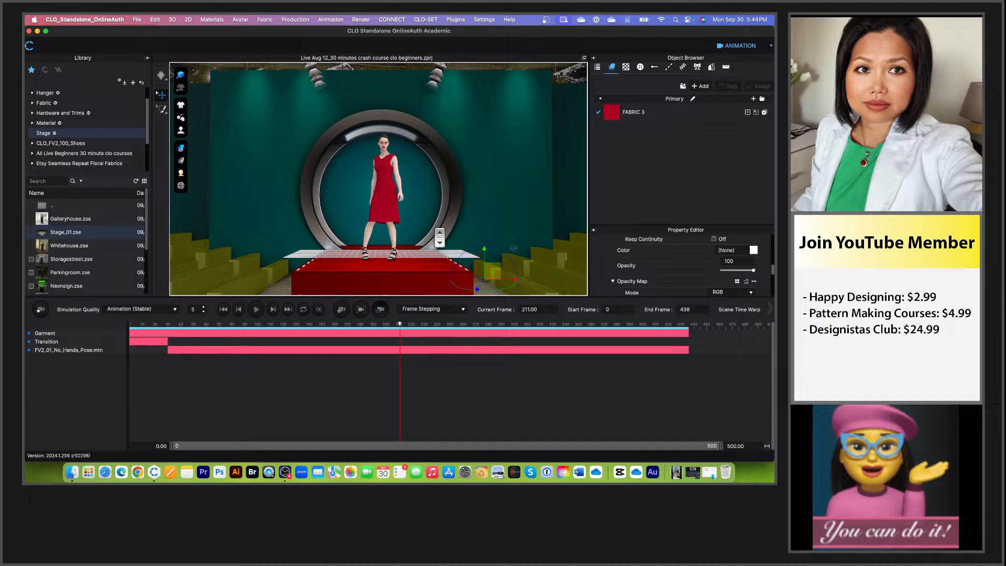
pyautogui.scroll(2, 439, 236)
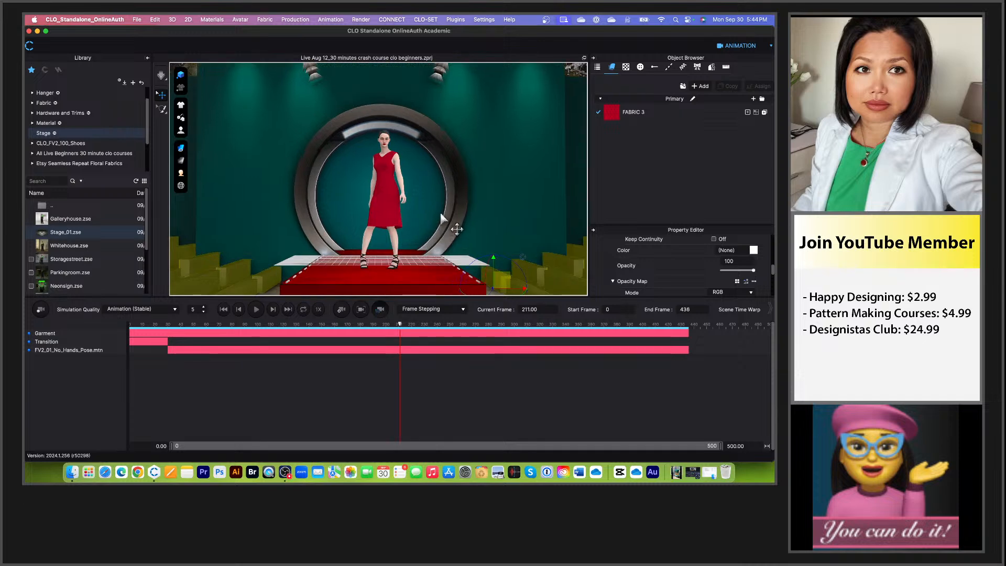
# Step: Select the runway platform and turn off the ground grid display in the 3D scene
pyautogui.click(442, 272)
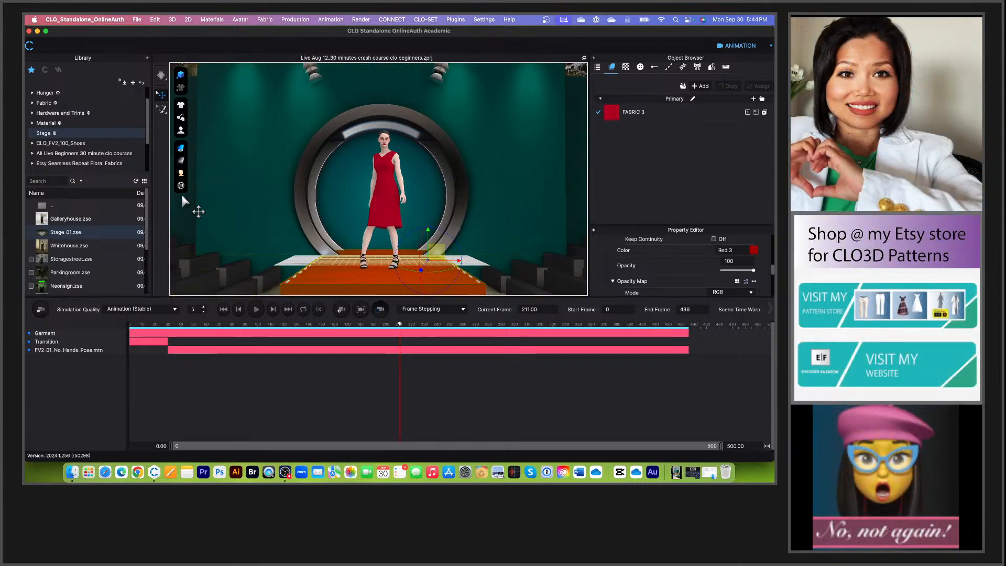
pyautogui.moveTo(181, 187)
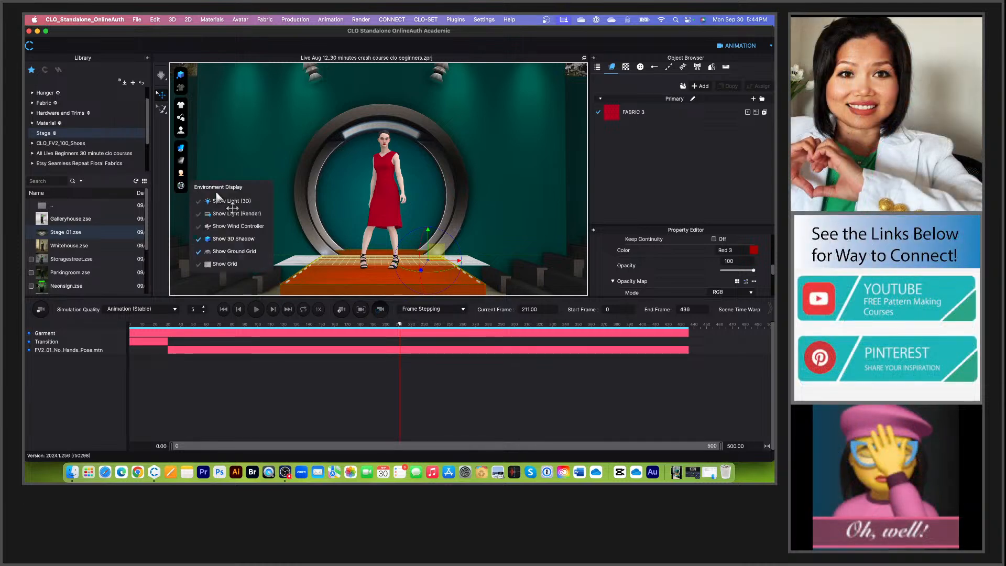
pyautogui.click(233, 252)
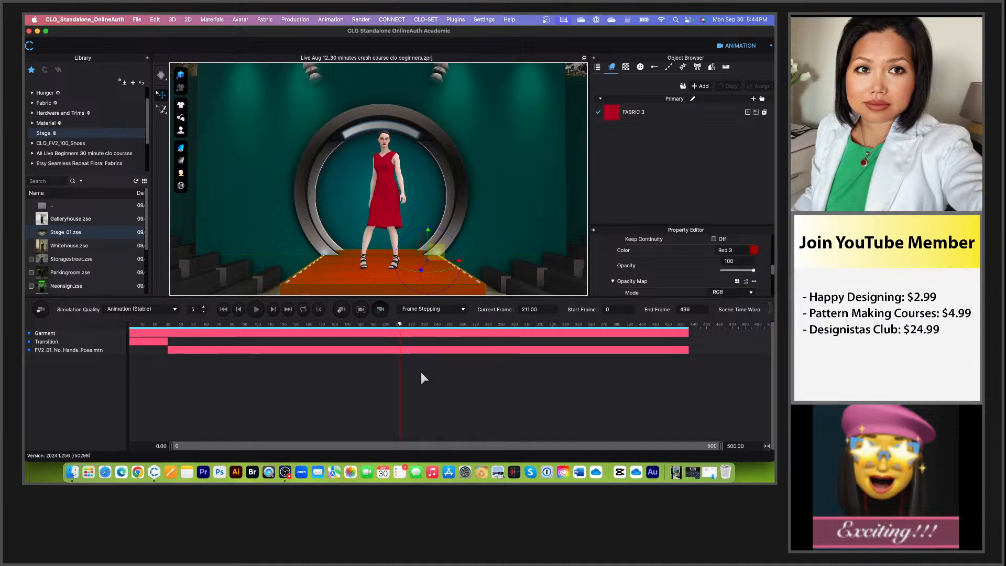
# Step: Move the playhead back to frame 102, preview the walk on the stage, and stop playback at frame 227
pyautogui.scroll(10, 417, 377)
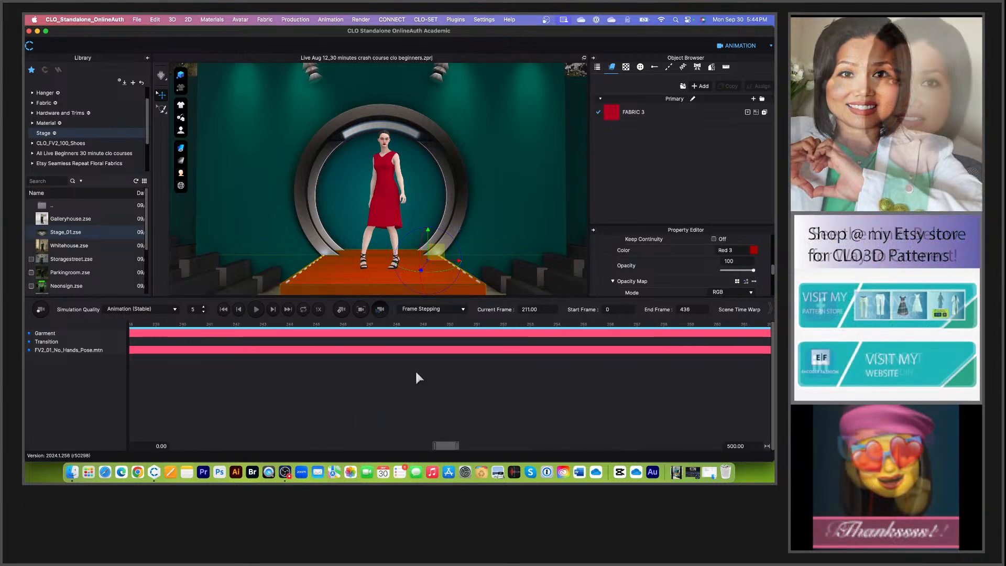
pyautogui.scroll(-6, 443, 408)
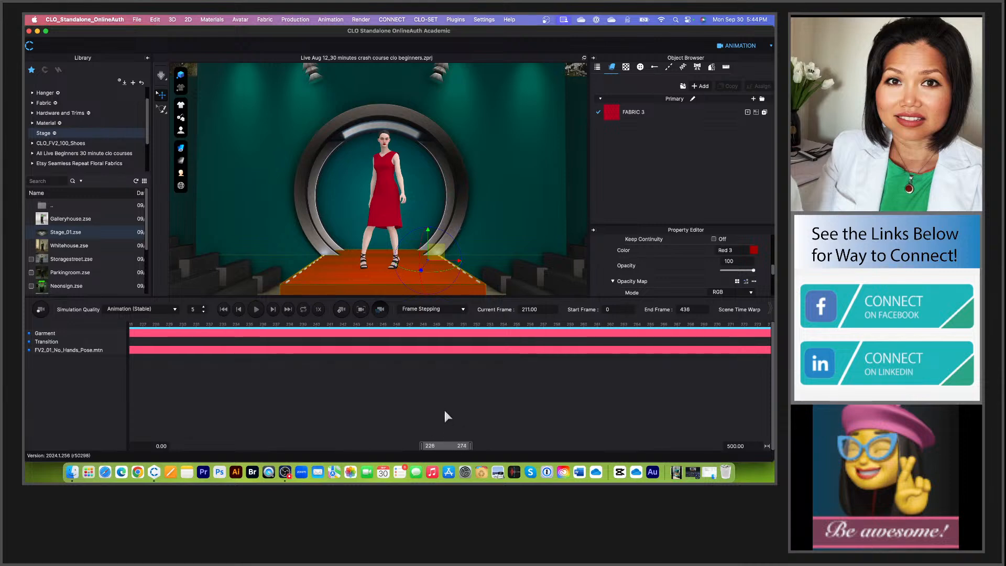
pyautogui.scroll(-5, 479, 403)
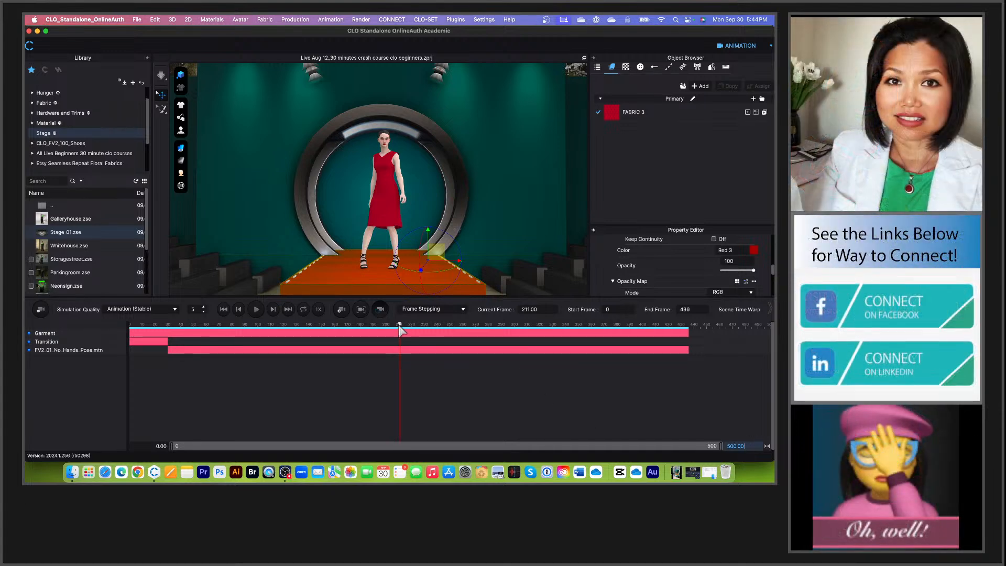
pyautogui.moveTo(399, 329); pyautogui.dragTo(245, 345)
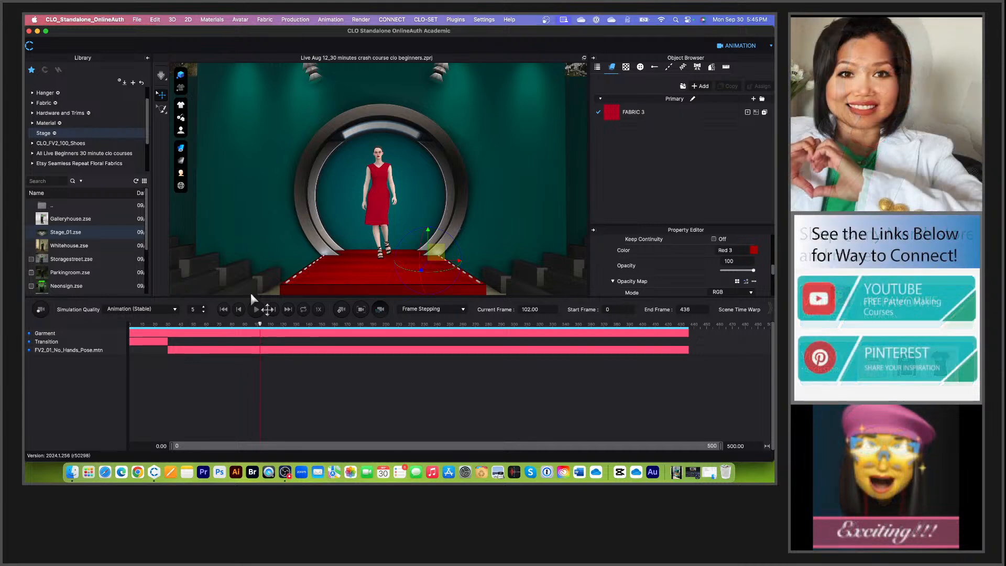
pyautogui.click(254, 309)
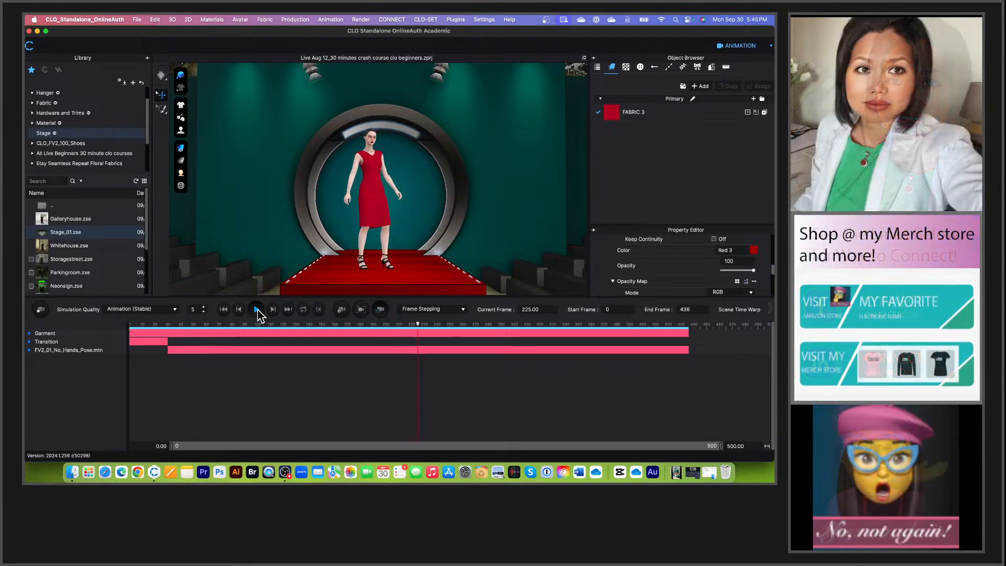
pyautogui.click(257, 312)
# Step: Compare wider and closer views of the avatar on the stage to judge the framing for the video
pyautogui.scroll(-5, 375, 280)
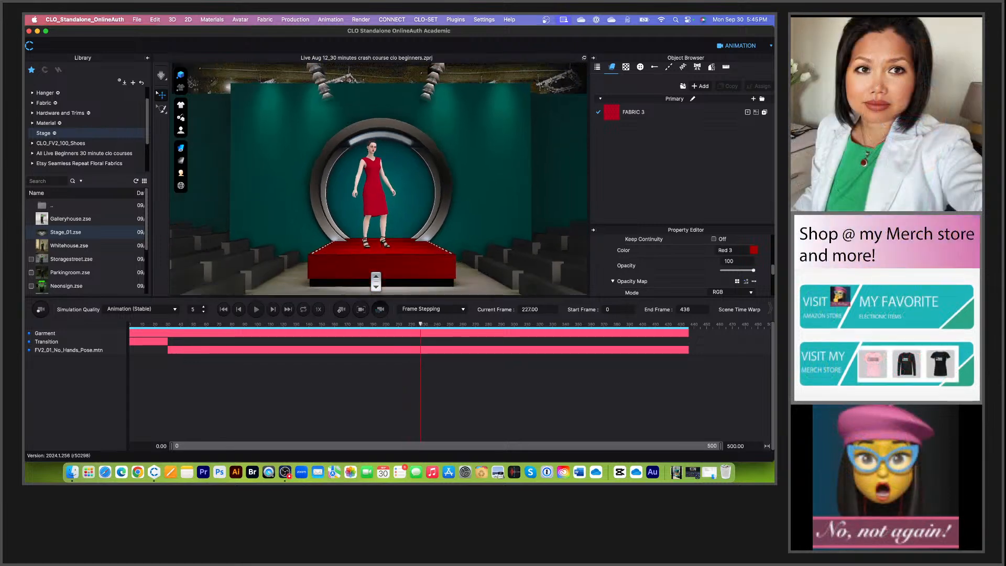
pyautogui.scroll(-5, 376, 281)
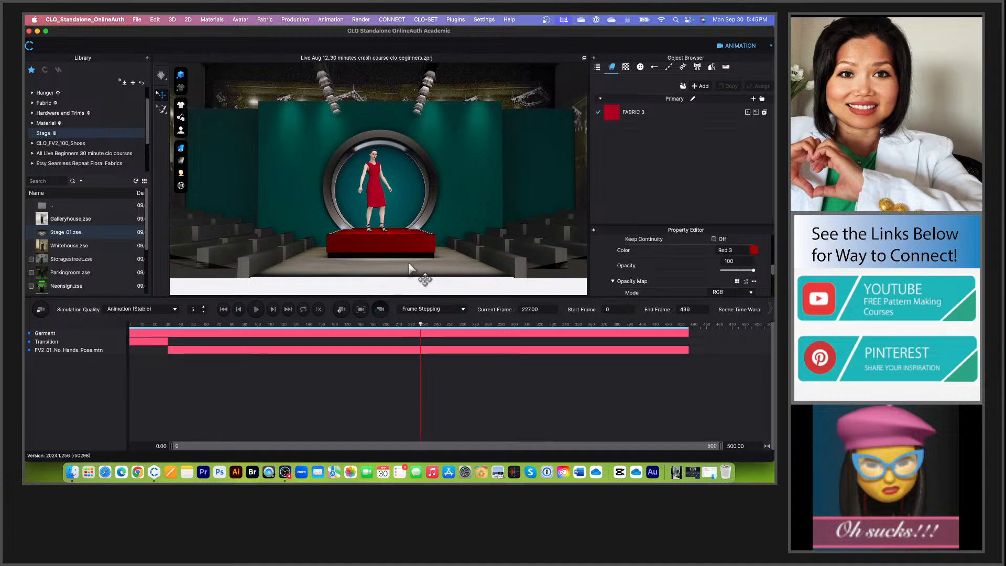
pyautogui.scroll(-3, 412, 270)
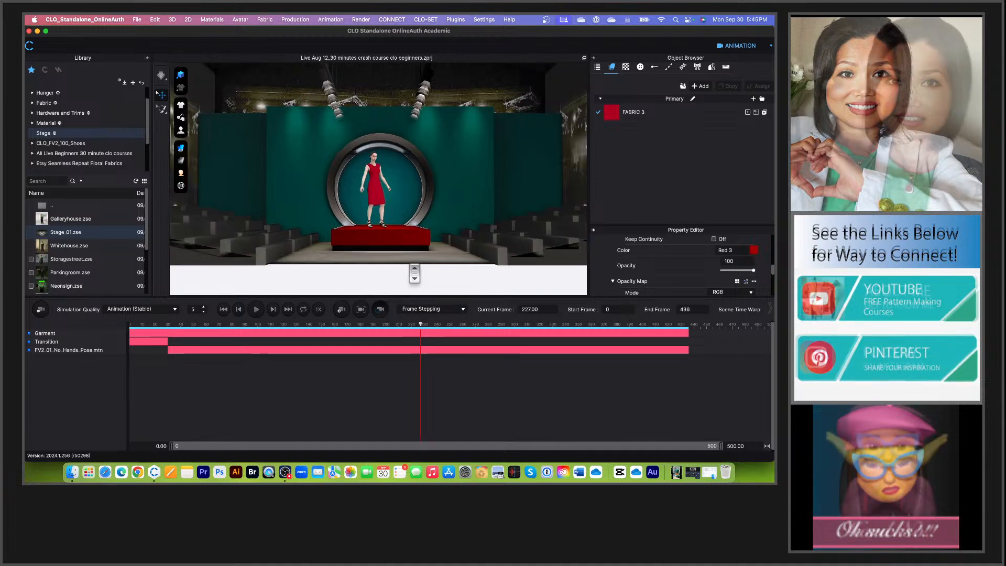
pyautogui.scroll(5, 414, 272)
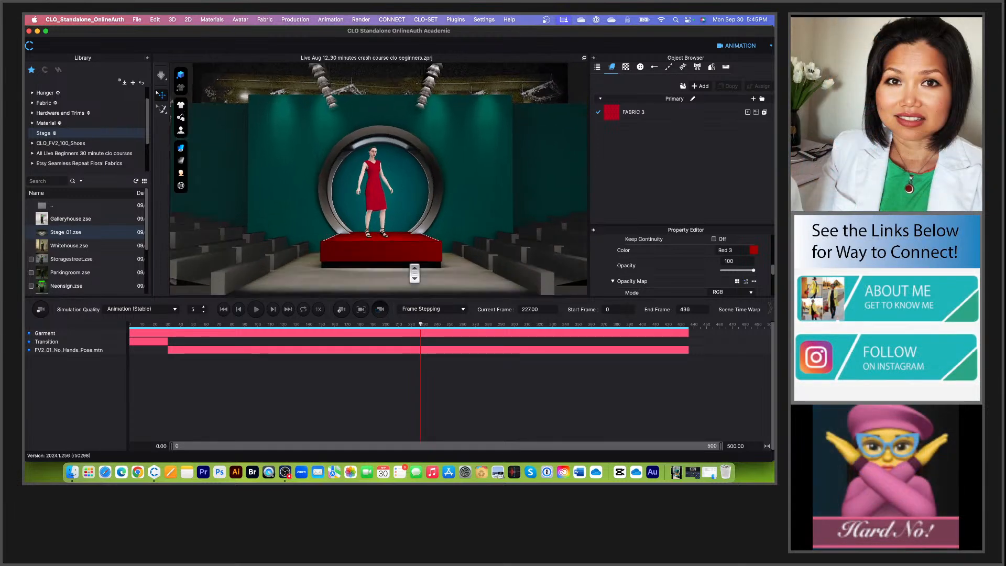
pyautogui.scroll(3, 414, 272)
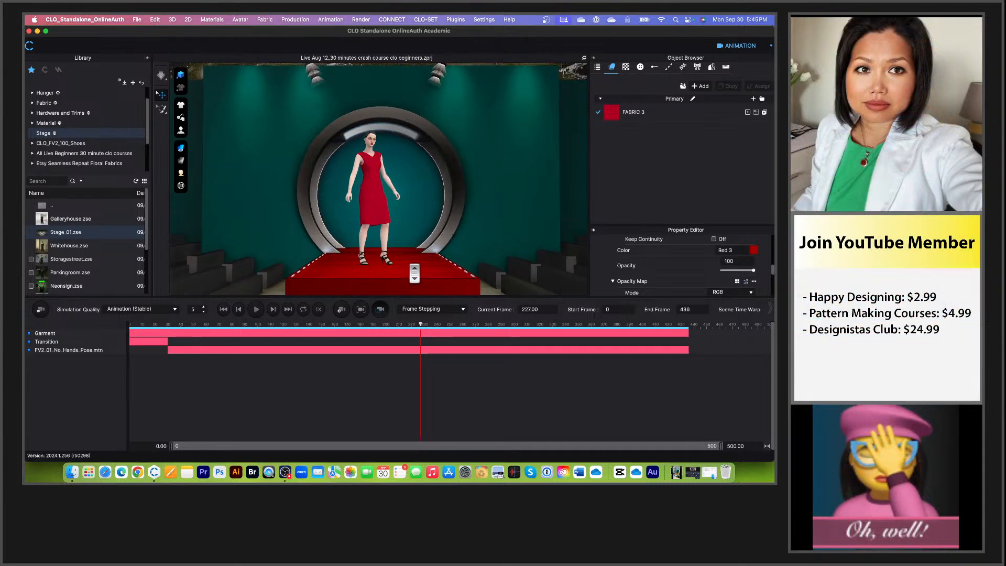
pyautogui.scroll(2, 413, 272)
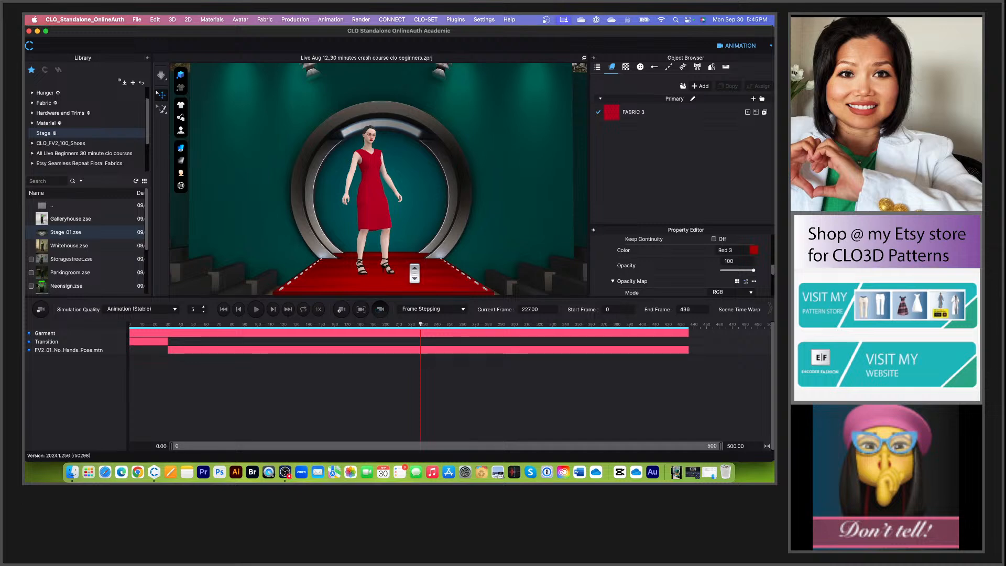
pyautogui.scroll(-6, 413, 273)
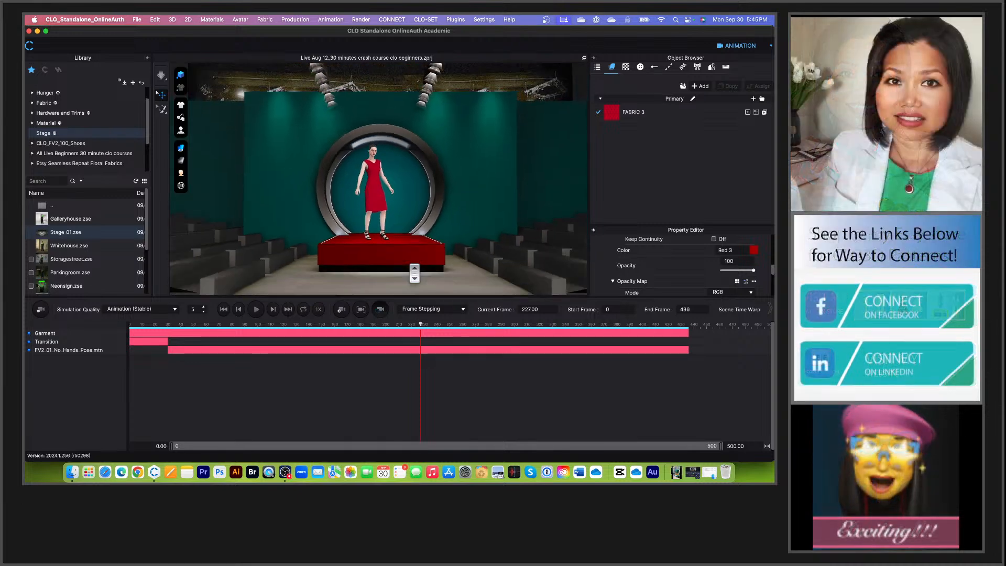
pyautogui.scroll(3, 413, 273)
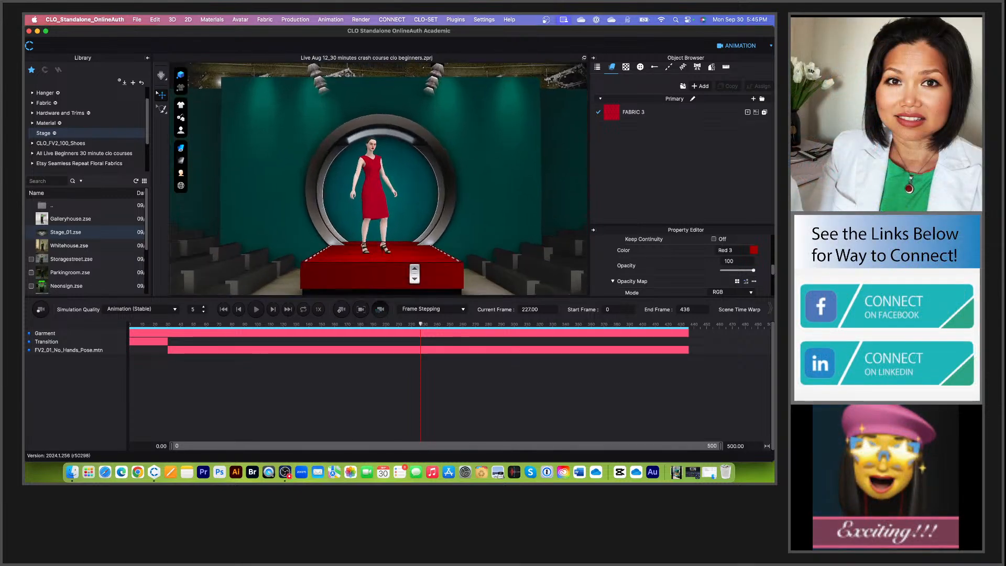
pyautogui.scroll(2, 414, 272)
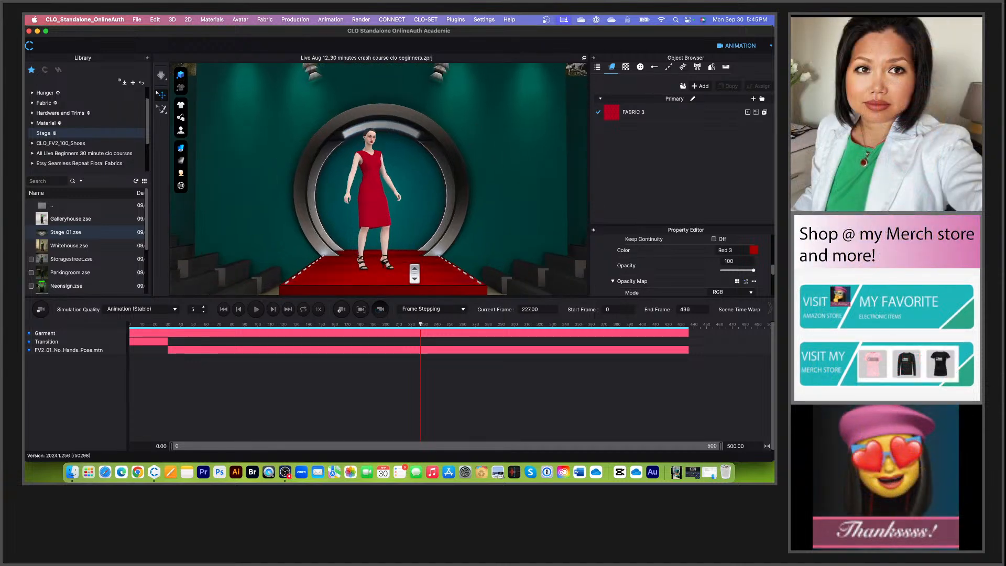
pyautogui.scroll(1, 414, 272)
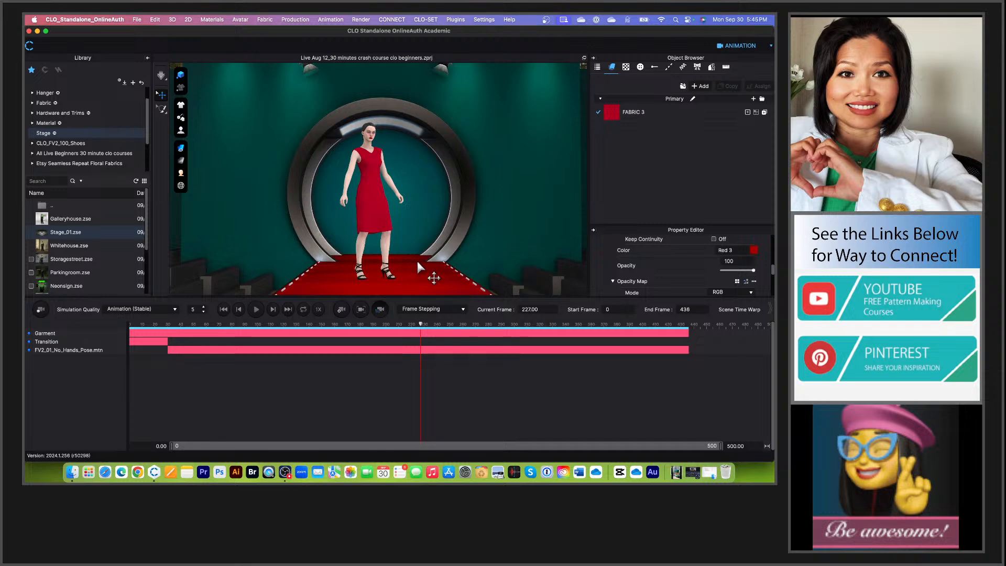
# Step: Frame the full-length avatar and runway slightly from above, and select the stage's back wall in place of the runway
pyautogui.moveTo(417, 261); pyautogui.dragTo(406, 252, button='right')
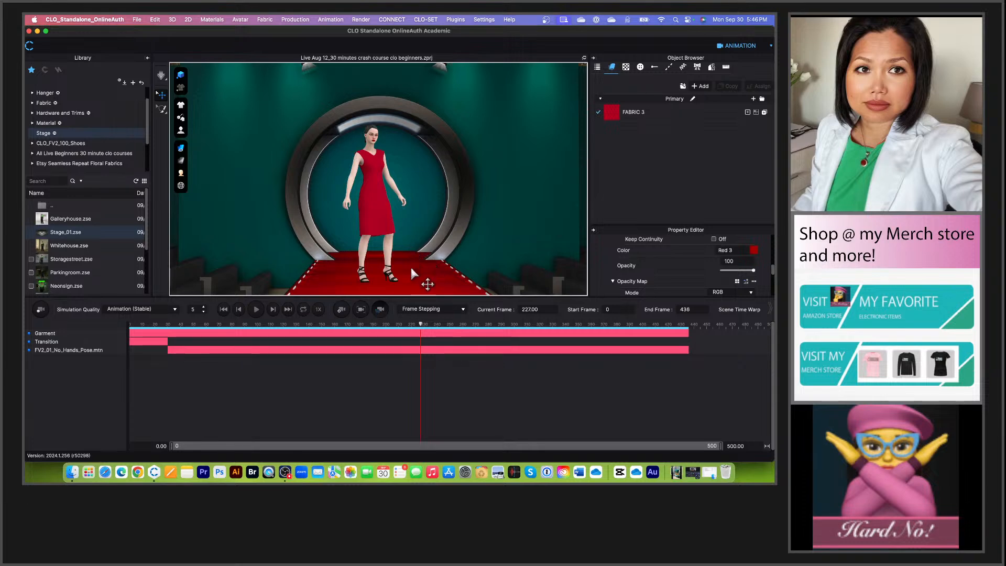
pyautogui.moveTo(410, 267)
pyautogui.mouseDown(button='right')
pyautogui.moveTo(408, 237)
pyautogui.moveTo(405, 256)
pyautogui.mouseUp(button='right')
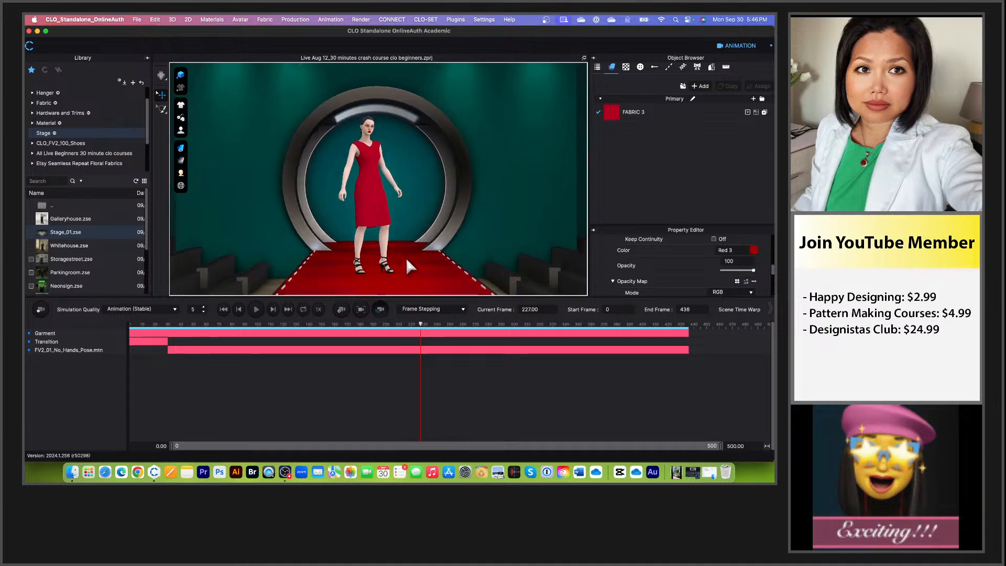
pyautogui.moveTo(381, 275); pyautogui.dragTo(382, 259, button='middle')
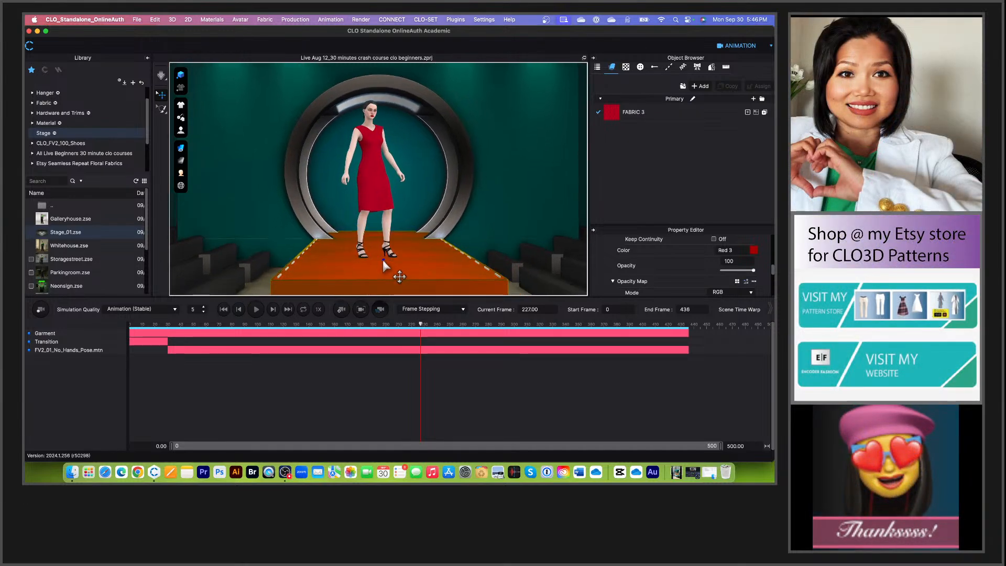
pyautogui.scroll(-2, 388, 270)
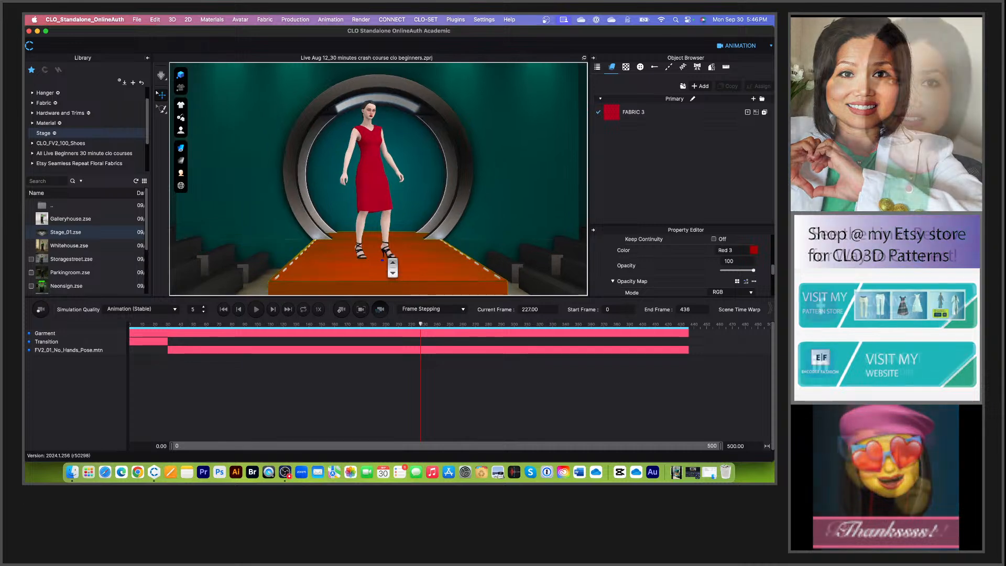
pyautogui.scroll(2, 387, 256)
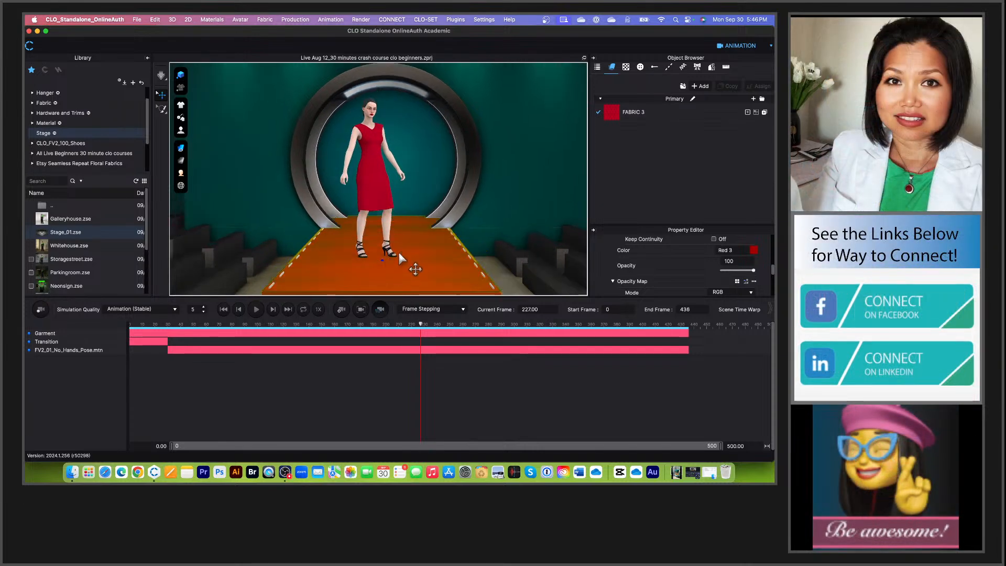
pyautogui.click(443, 257)
pyautogui.click(535, 223)
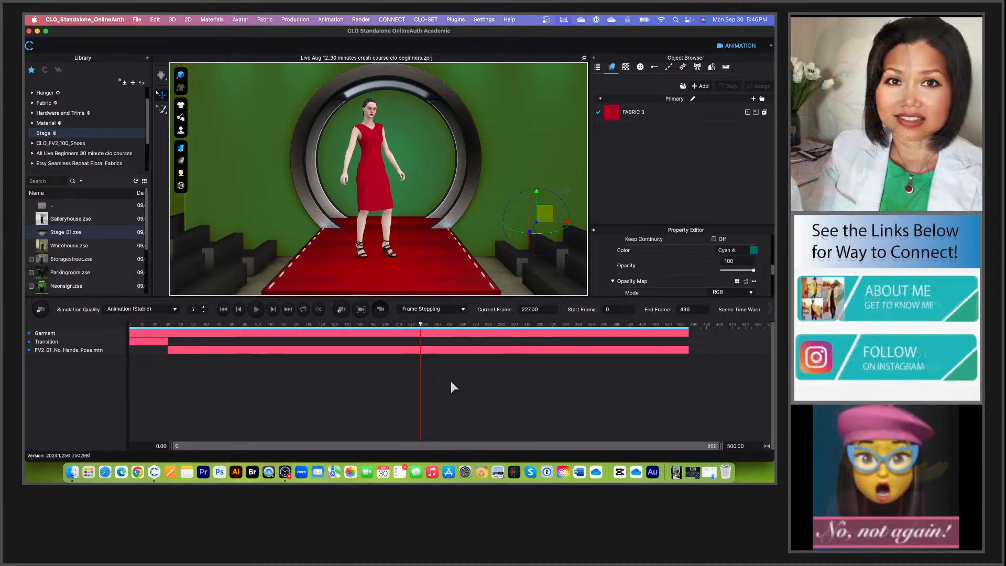
# Step: Open the animation video capture settings and set the video size to 1920 by 1080 pixels
pyautogui.click(138, 20)
pyautogui.moveTo(153, 128)
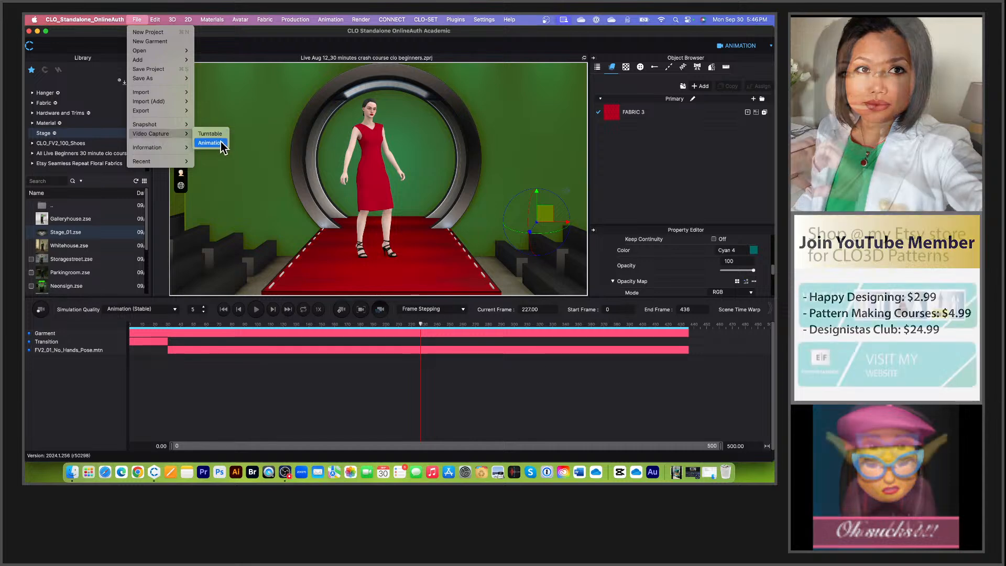
pyautogui.click(220, 142)
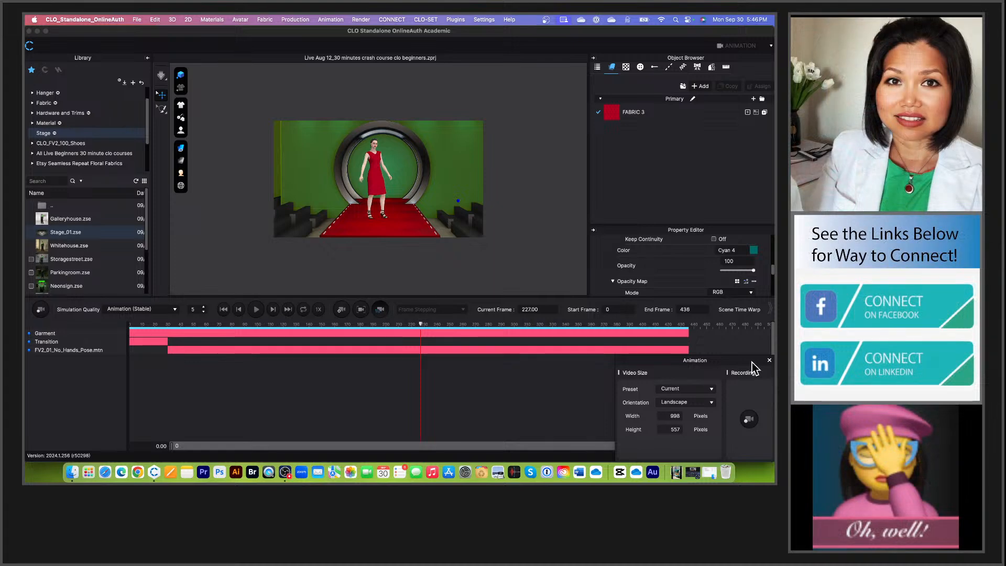
pyautogui.moveTo(751, 360); pyautogui.dragTo(670, 184)
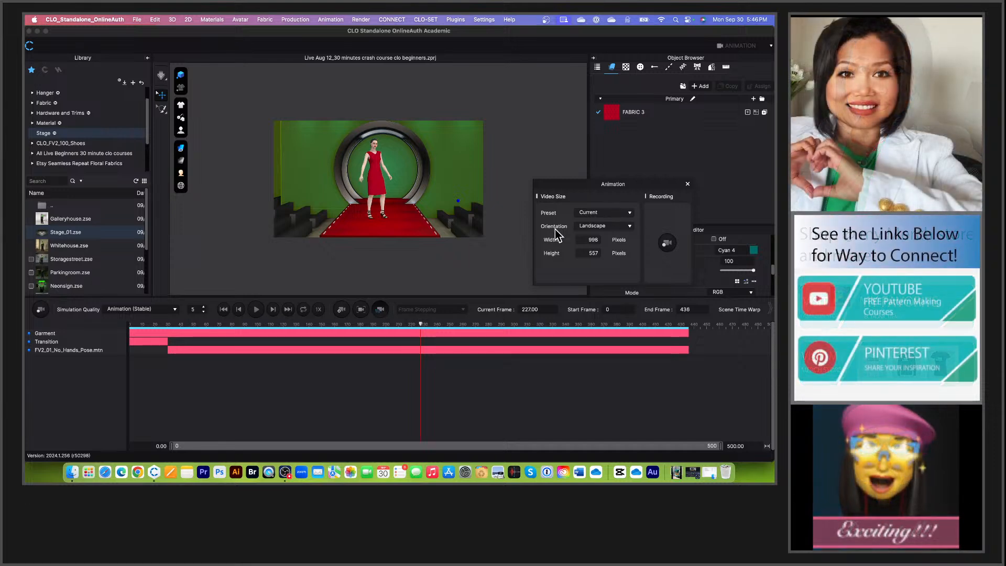
pyautogui.doubleClick(588, 239)
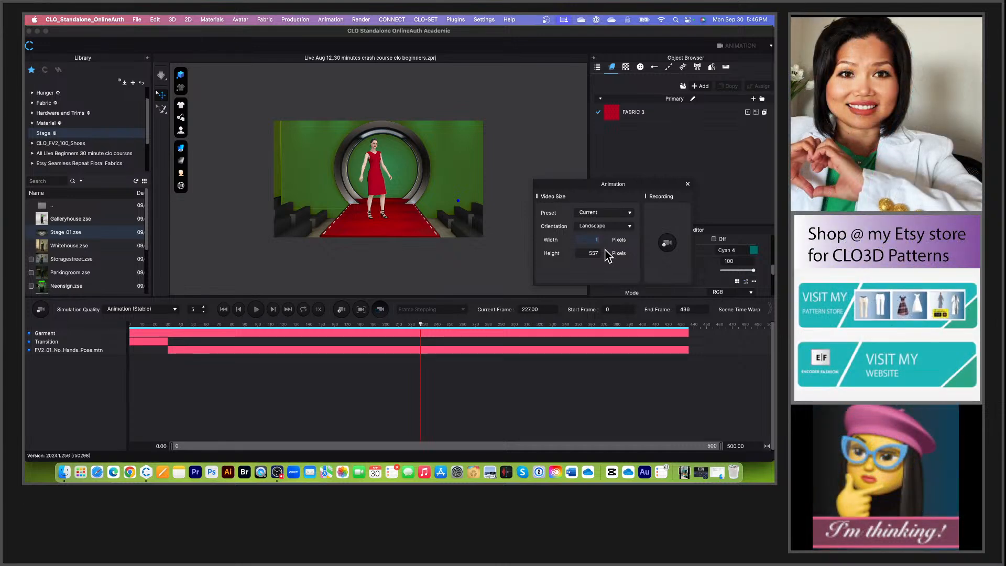
pyautogui.write('920')
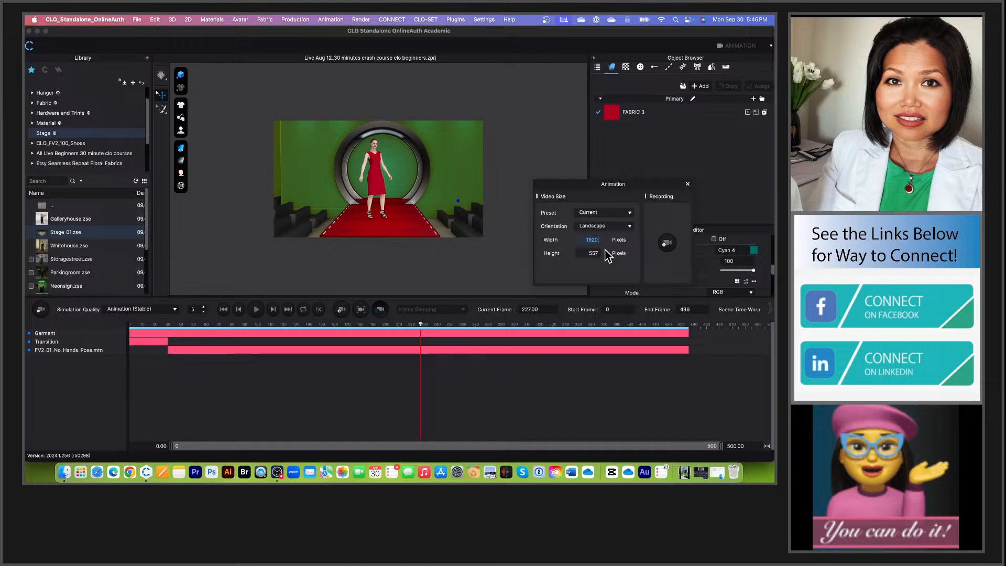
pyautogui.press('Tab')
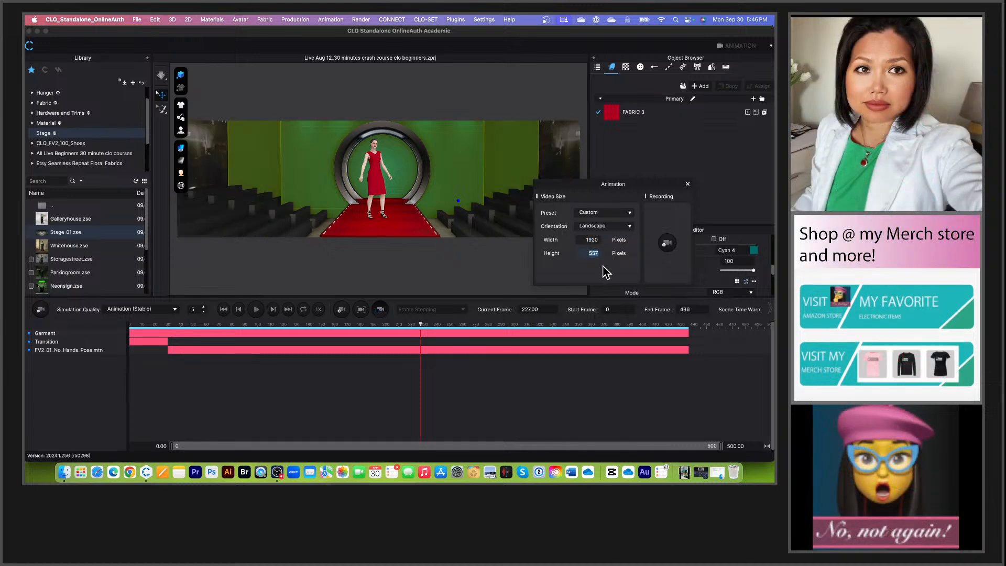
pyautogui.write('1')
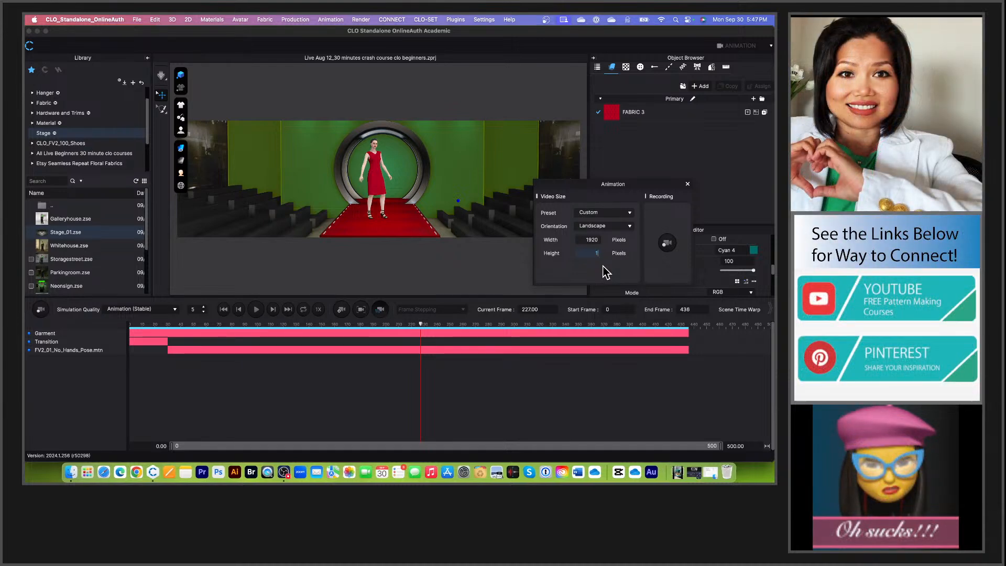
pyautogui.write('080')
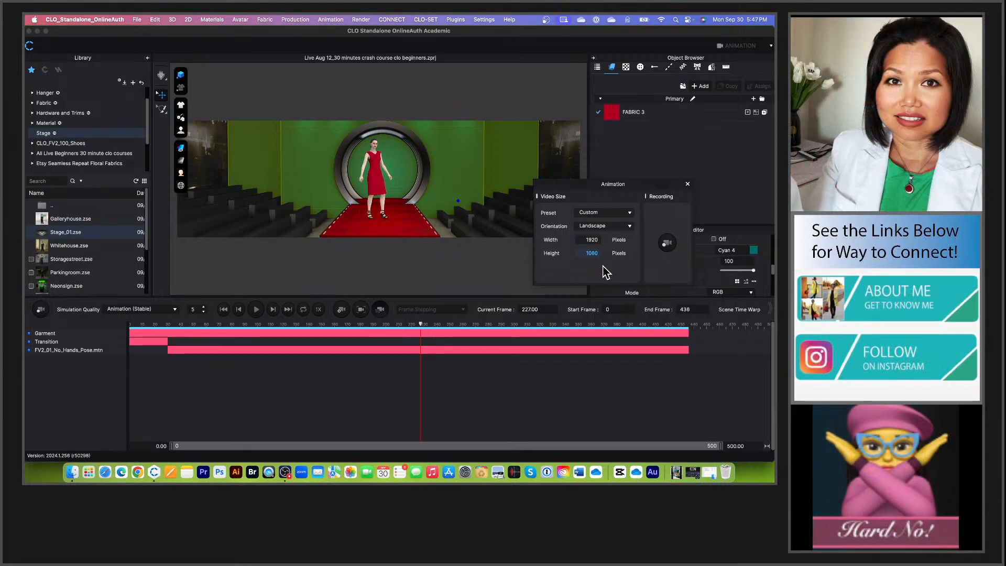
pyautogui.press('Return')
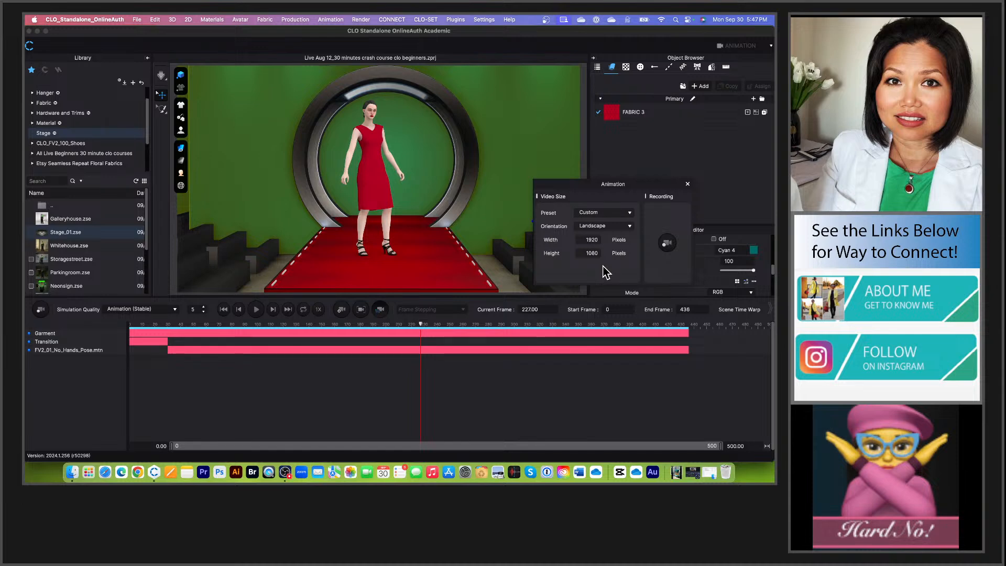
# Step: Move the capture dialog clear of the 3D preview and start recording the animation video
pyautogui.moveTo(650, 183); pyautogui.dragTo(671, 163)
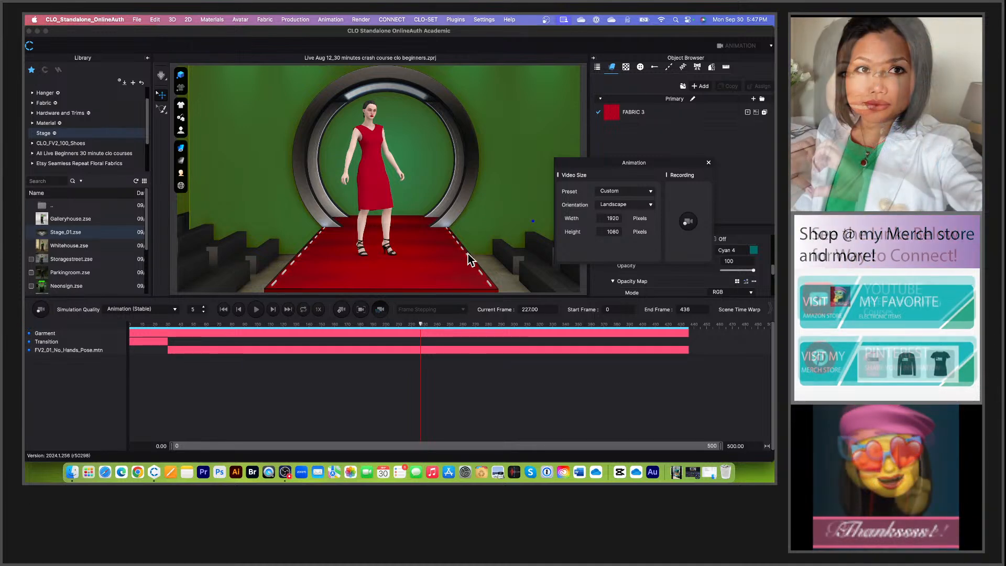
pyautogui.click(688, 221)
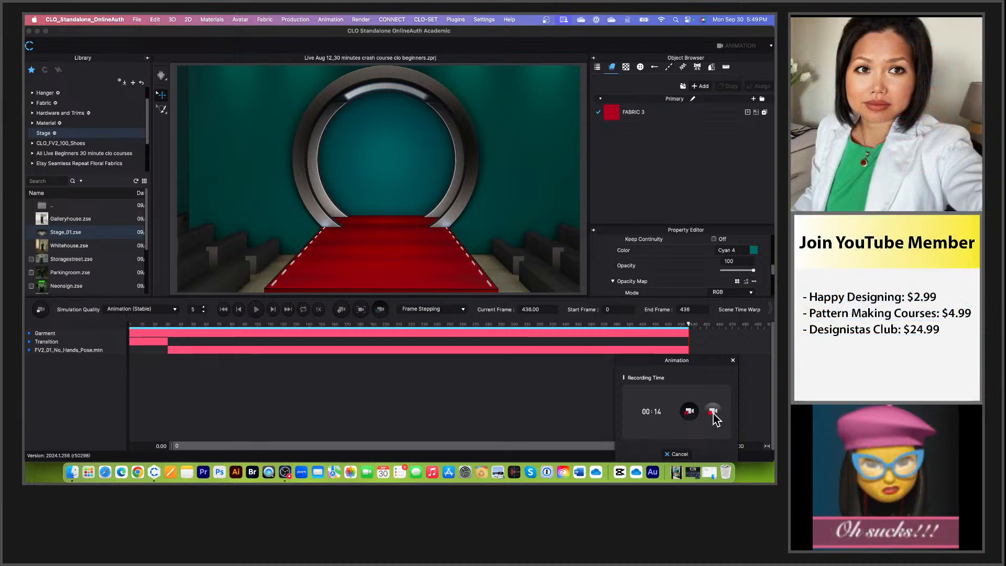
# Step: Stop the animation recording and review the captured video in the preview by scrubbing and briefly playing it
pyautogui.click(714, 412)
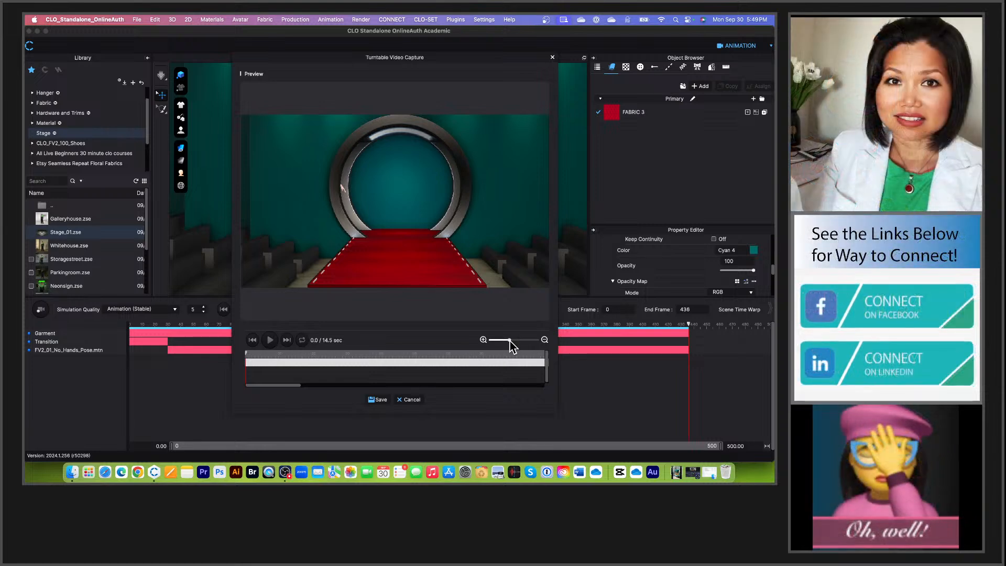
pyautogui.moveTo(509, 340); pyautogui.dragTo(544, 341)
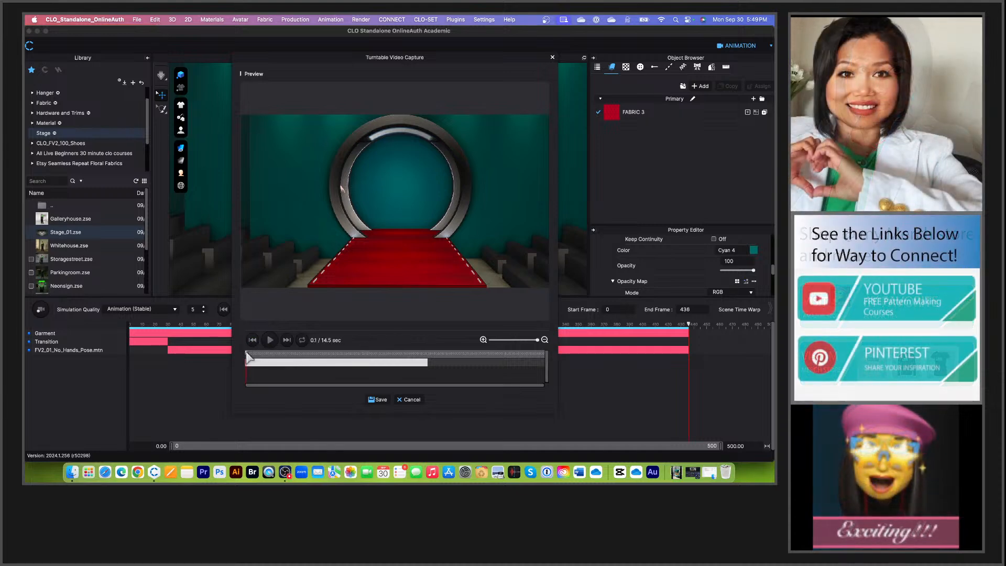
pyautogui.moveTo(249, 357); pyautogui.dragTo(341, 365)
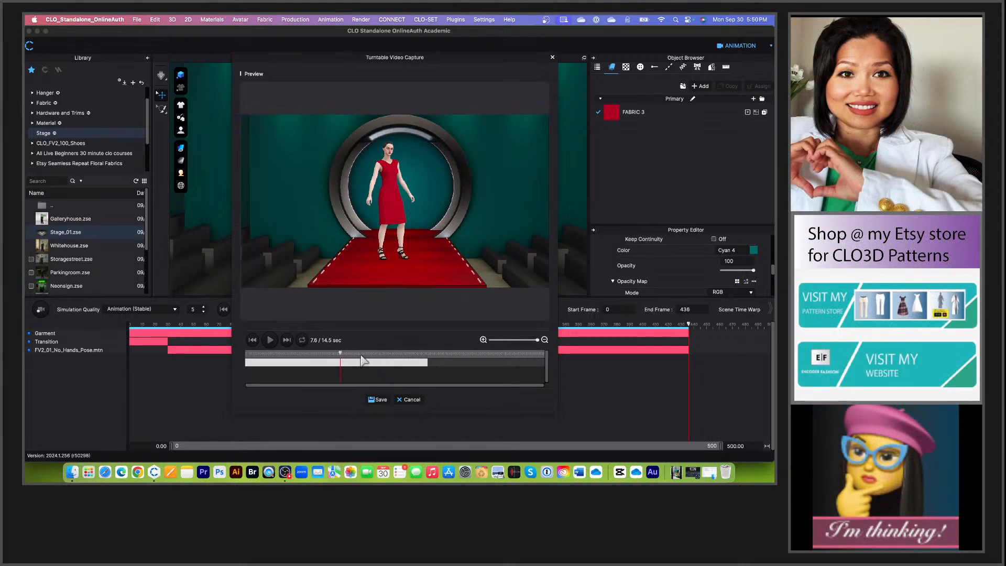
pyautogui.click(271, 341)
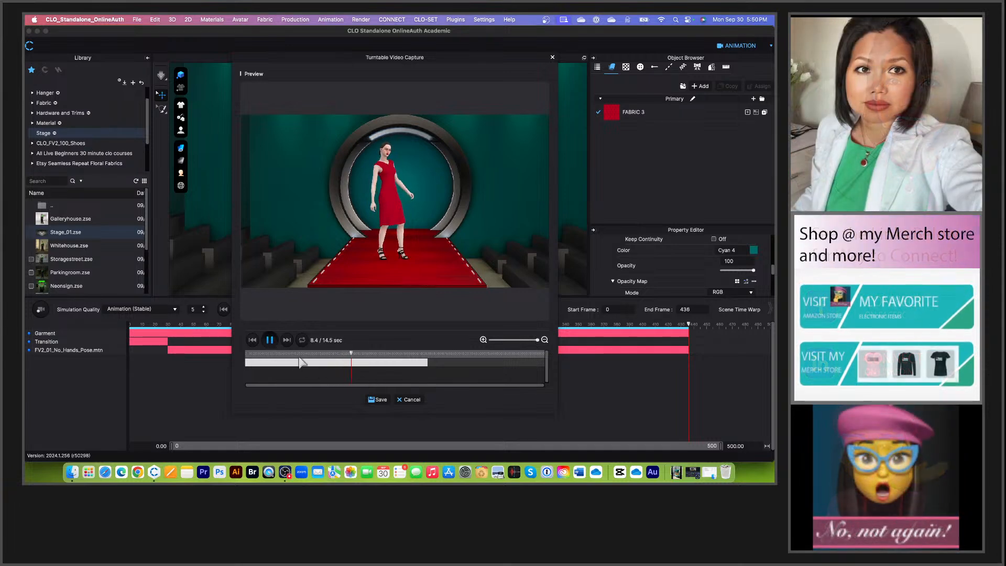
pyautogui.click(271, 340)
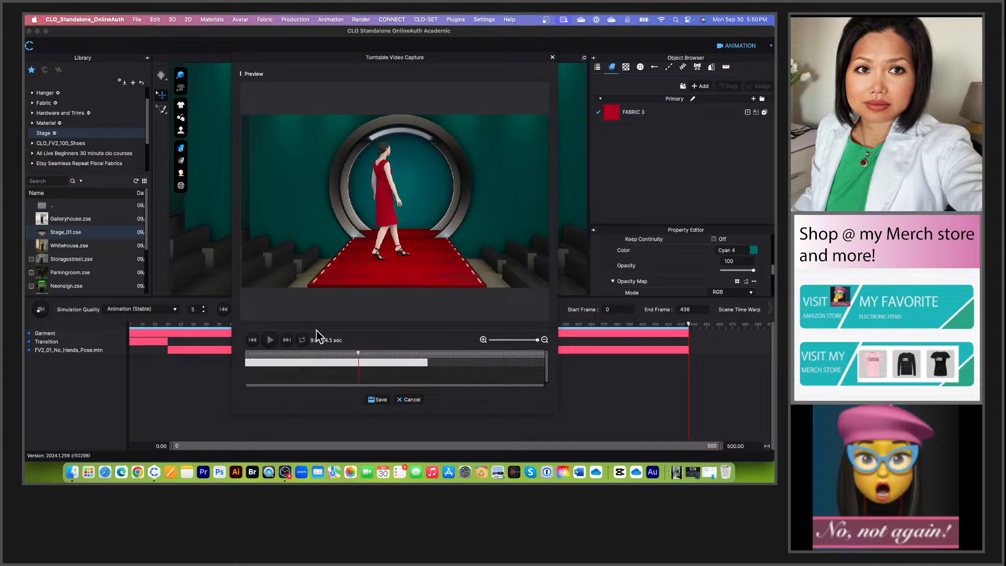
# Step: Start saving the captured video and name the file "Animation_red dress"
pyautogui.click(380, 399)
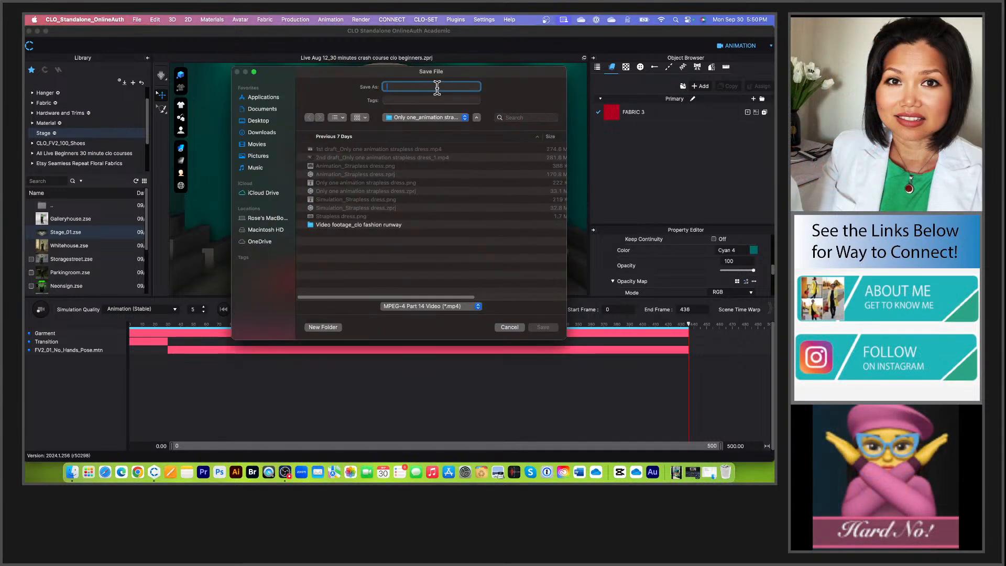
pyautogui.write('red dress ')
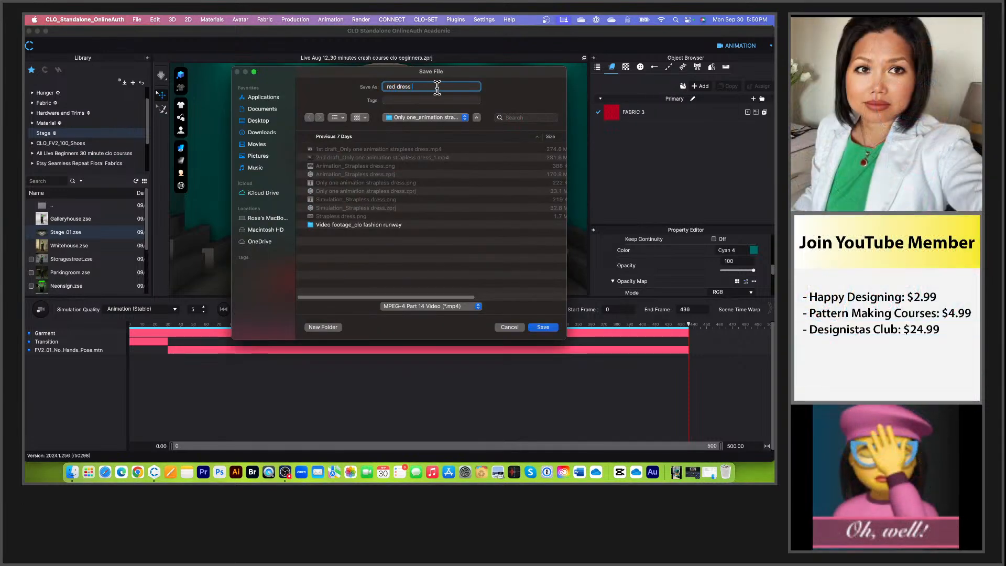
pyautogui.write('an')
pyautogui.click(387, 88)
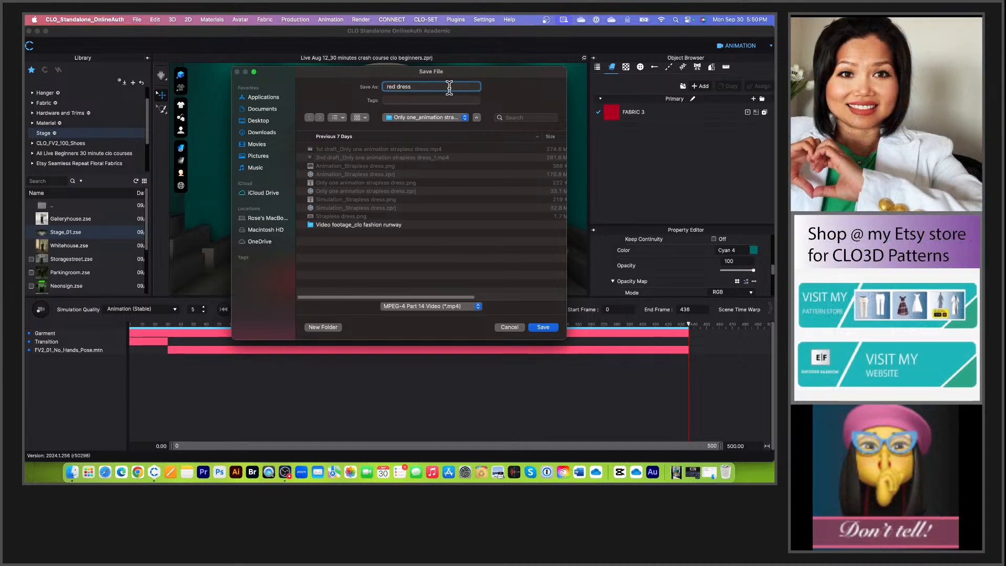
pyautogui.write('Anim')
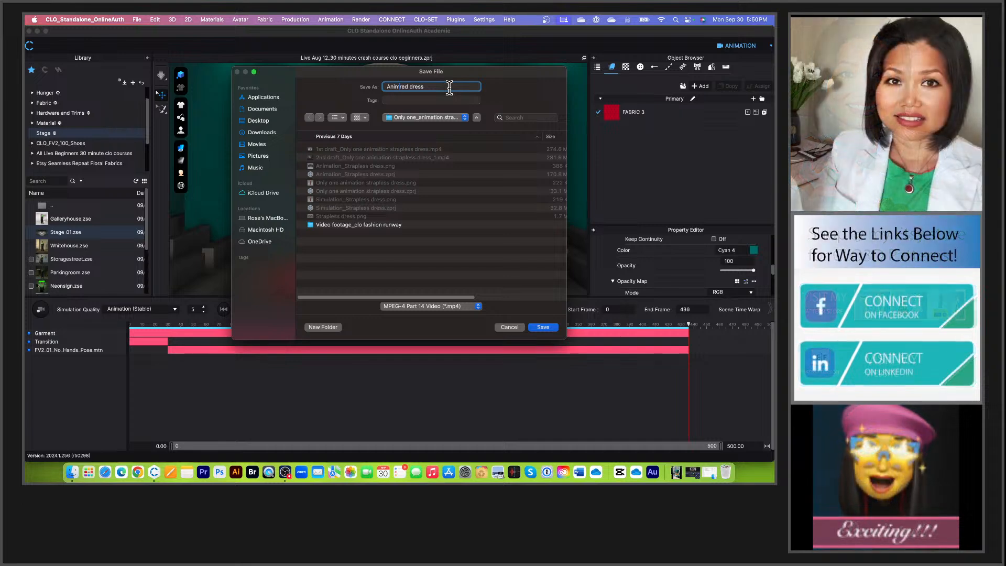
pyautogui.write('ation')
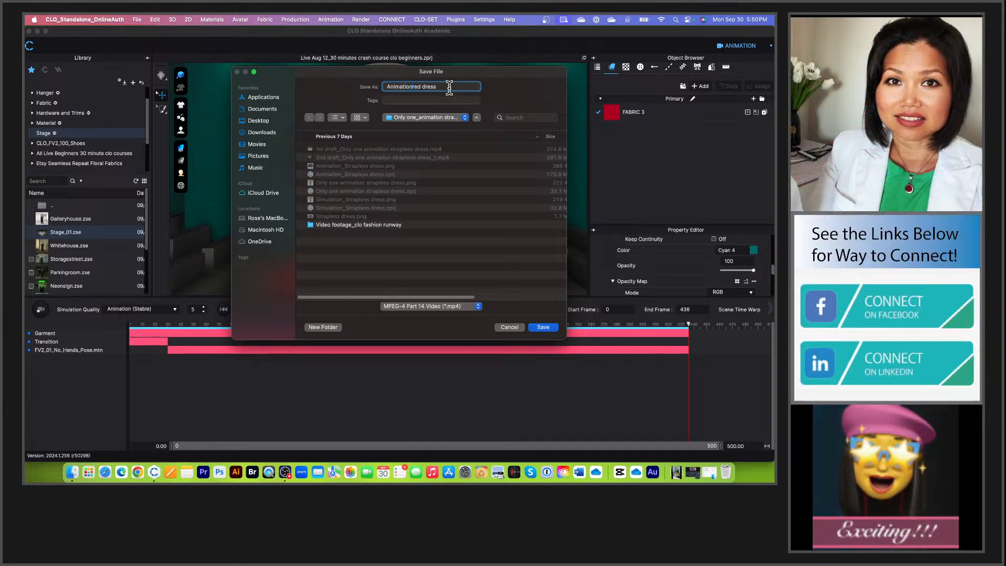
pyautogui.write('_')
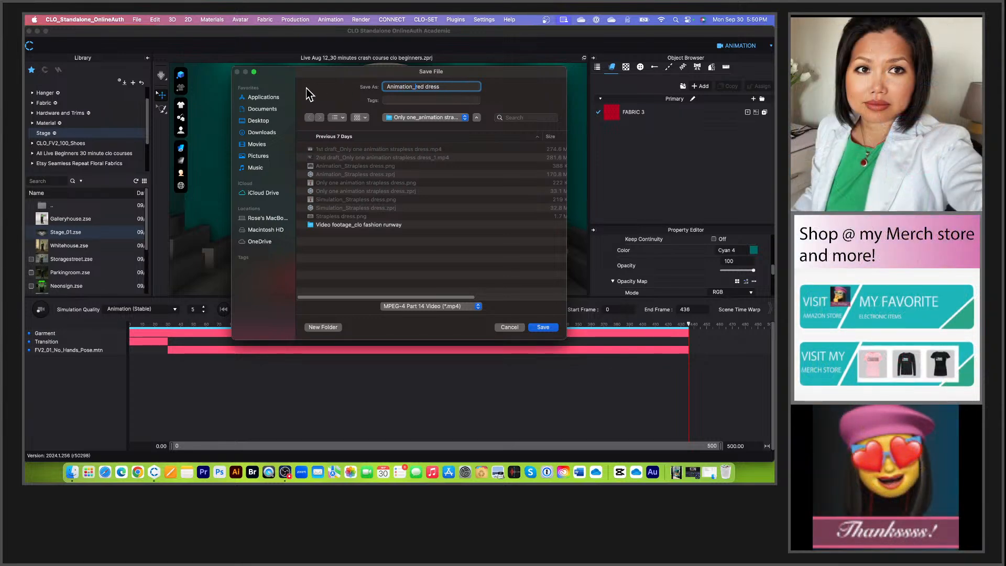
# Step: Save the video to the Desktop in the MPEG-4 Part 14 Video (*.mp4) format
pyautogui.click(258, 122)
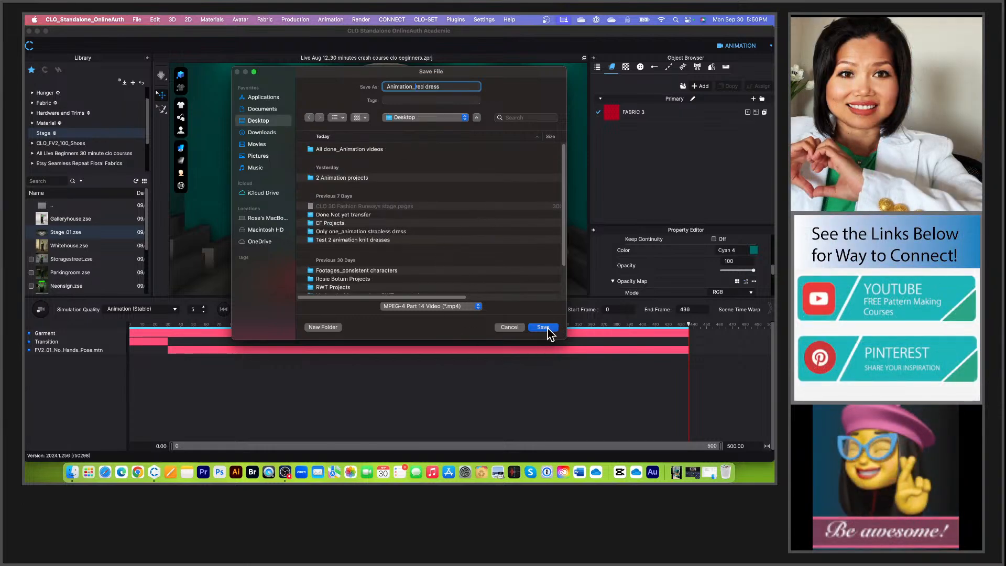
pyautogui.click(456, 309)
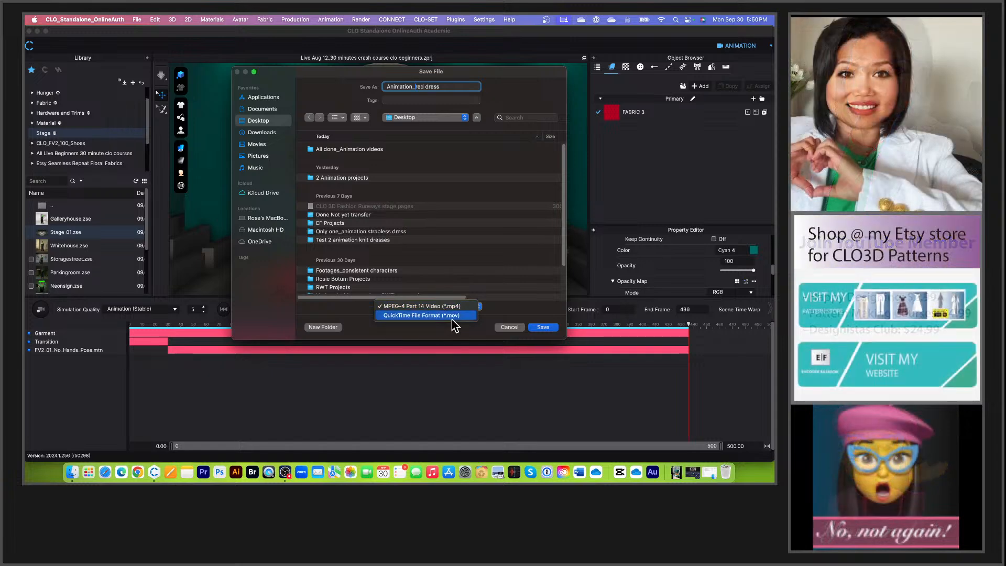
pyautogui.click(463, 308)
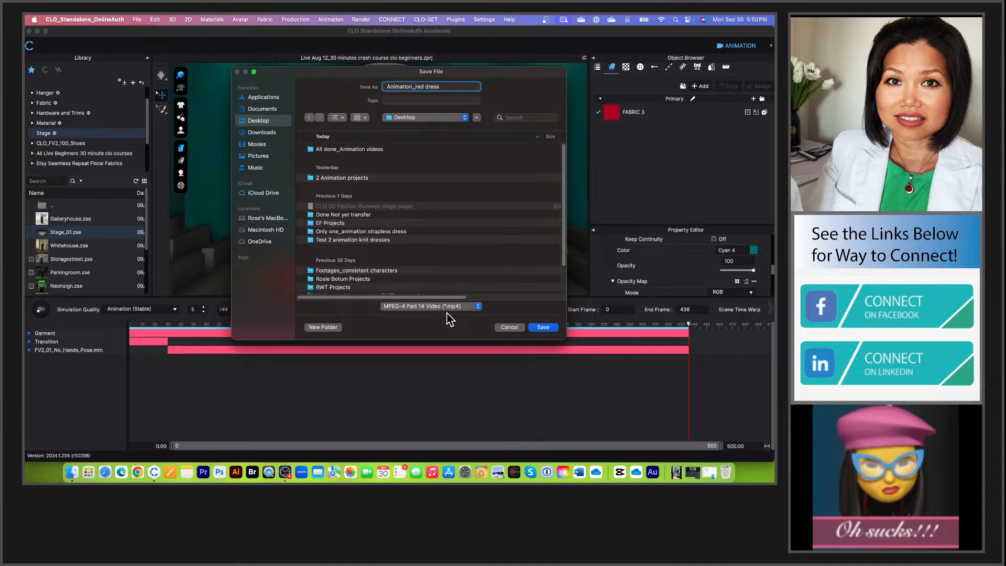
pyautogui.click(543, 327)
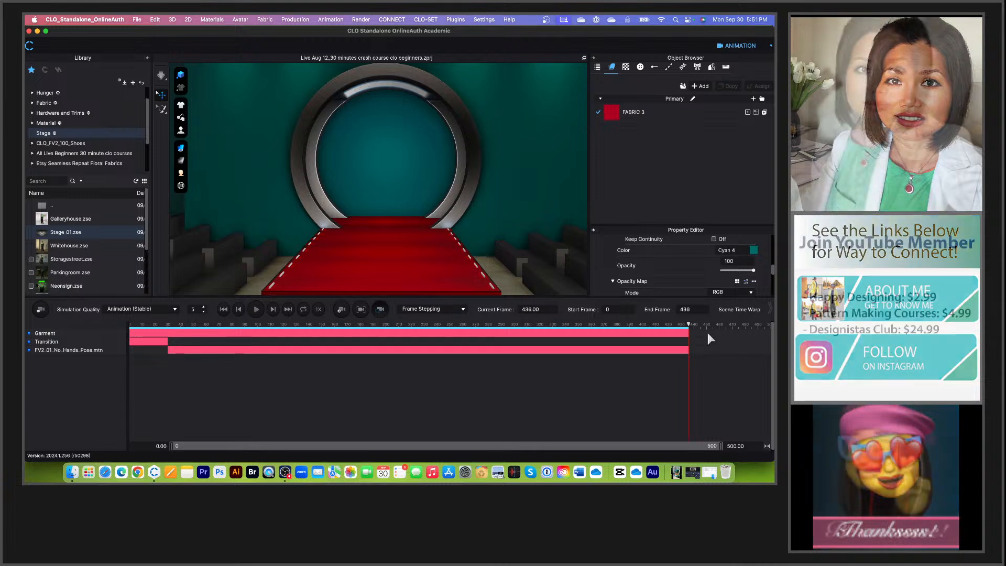
# Step: Scrub back and forth through the animation timeline to check the avatar's poses, stopping at frame 216
pyautogui.moveTo(679, 325); pyautogui.dragTo(378, 324)
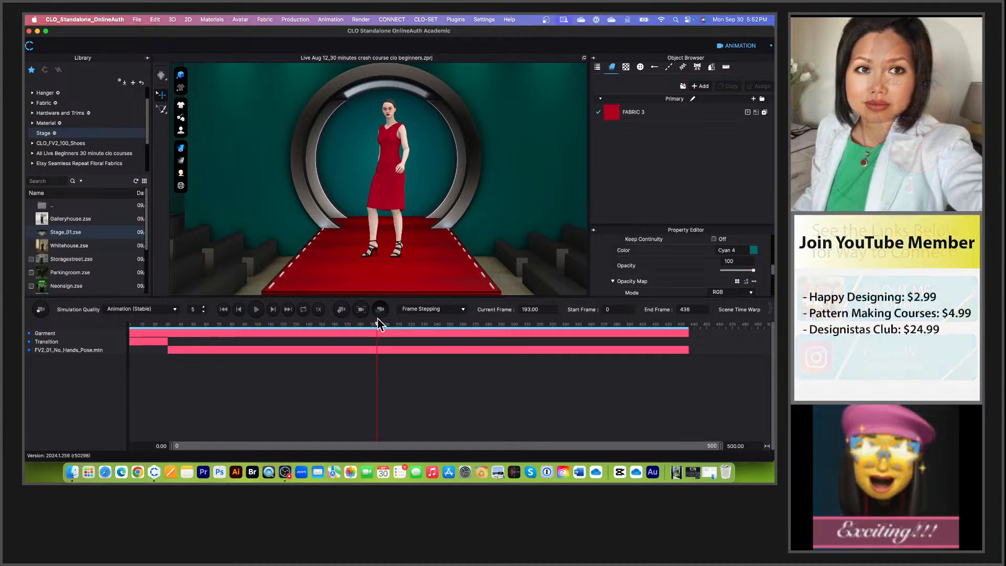
pyautogui.moveTo(351, 333); pyautogui.dragTo(445, 352)
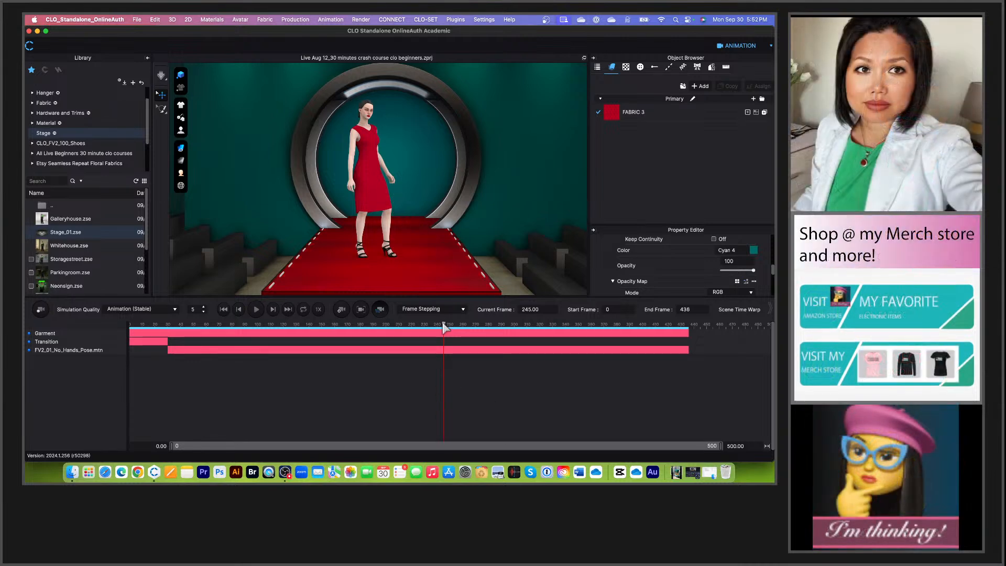
pyautogui.moveTo(444, 325); pyautogui.dragTo(407, 333)
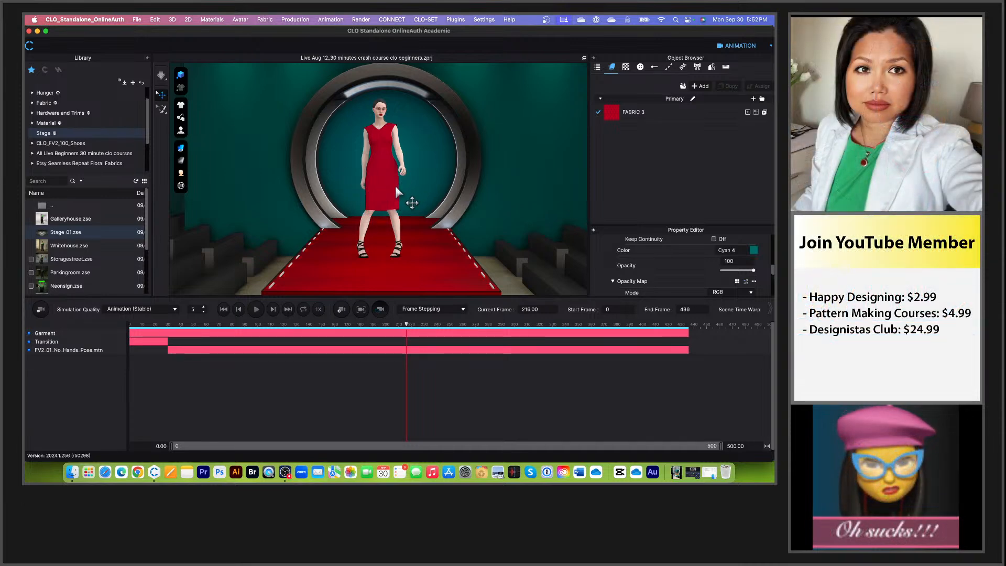
pyautogui.click(32, 259)
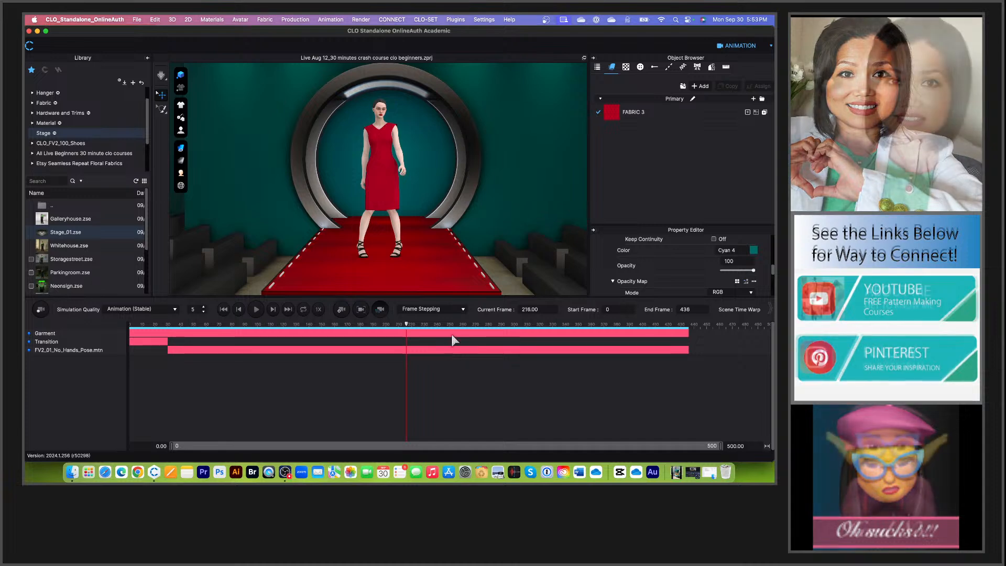
# Step: Switch to Finder, open Animation_red dress.mp4 from the Desktop, play it through and go back to the middle of the video
pyautogui.click(71, 473)
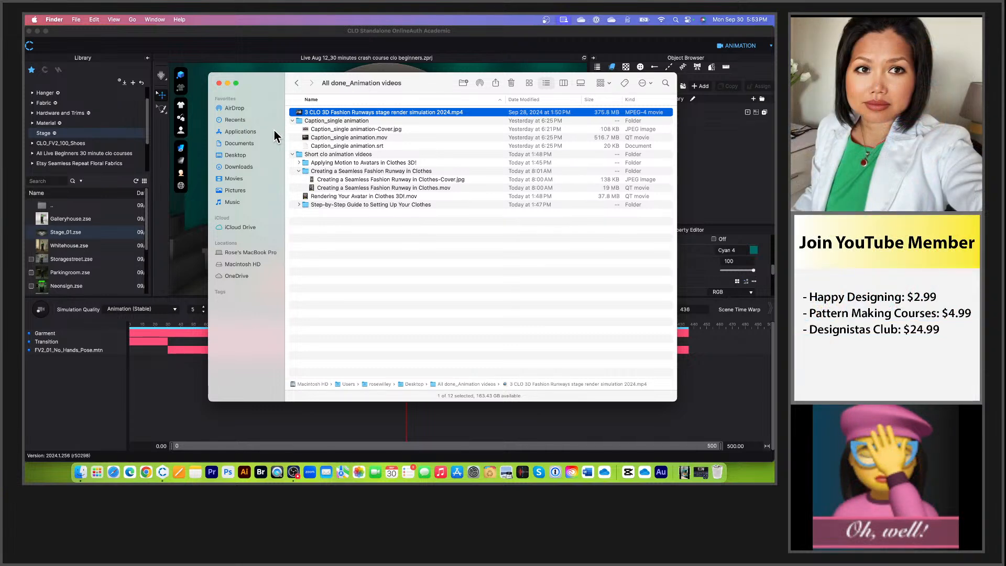
pyautogui.click(256, 155)
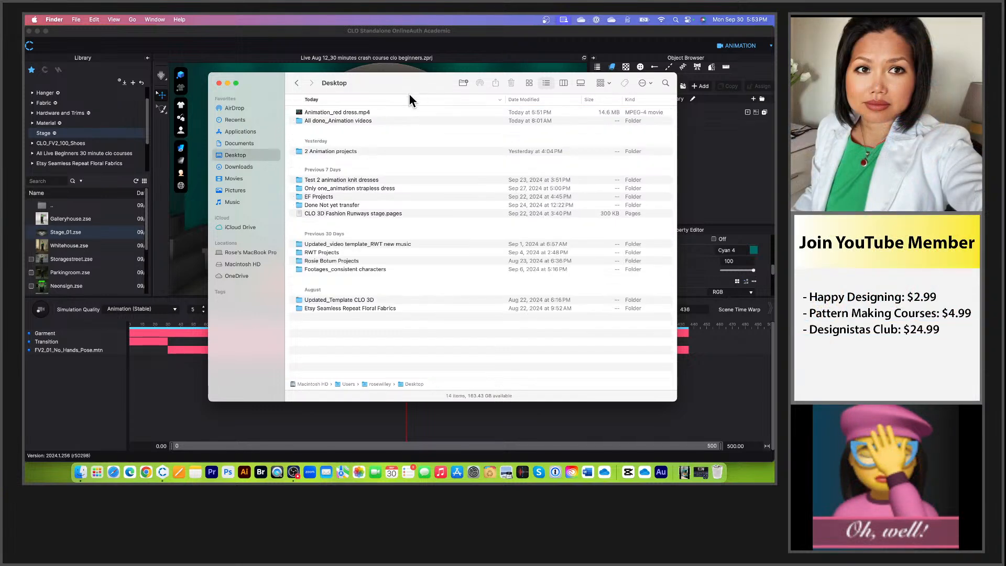
pyautogui.doubleClick(367, 112)
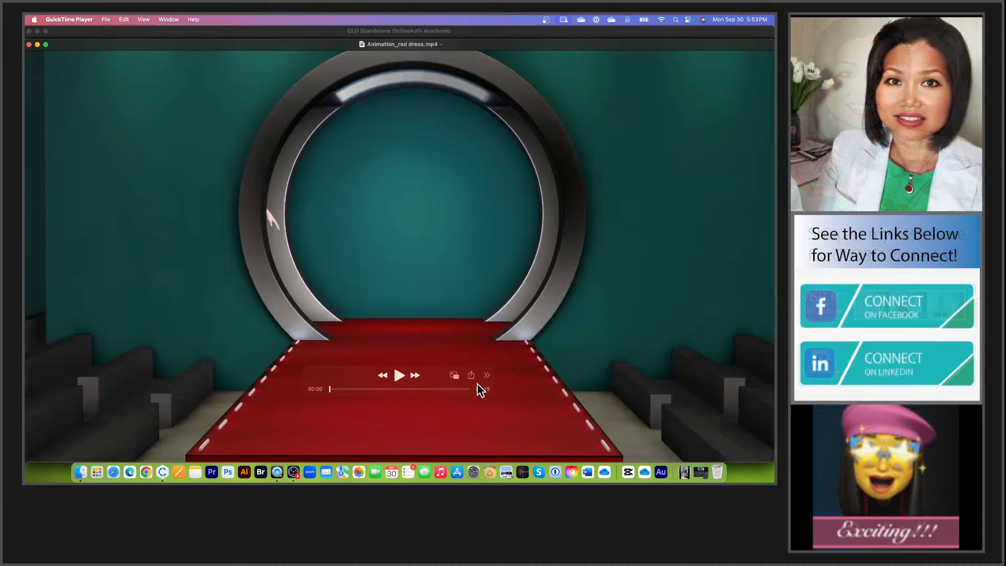
pyautogui.moveTo(439, 378); pyautogui.dragTo(679, 113)
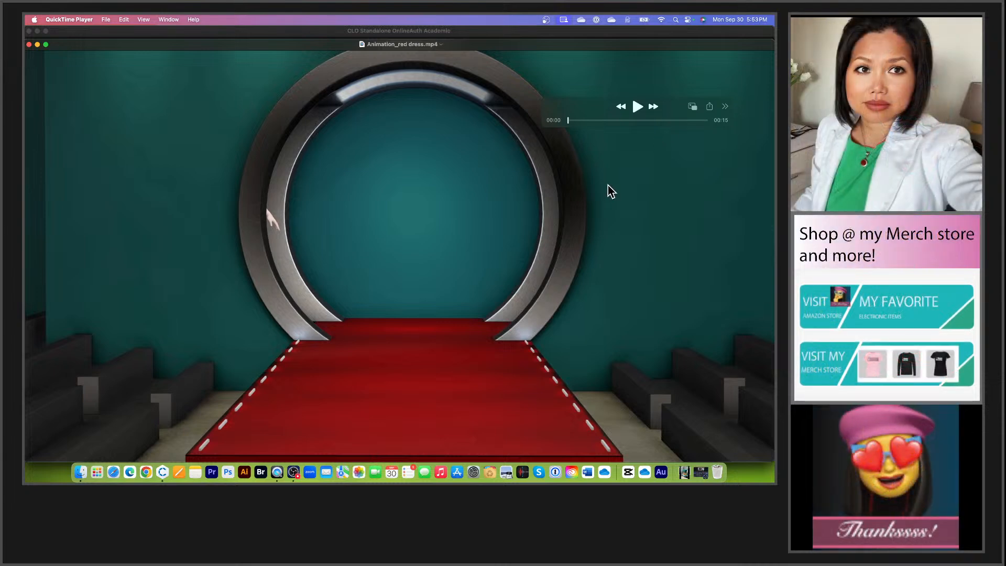
pyautogui.click(637, 107)
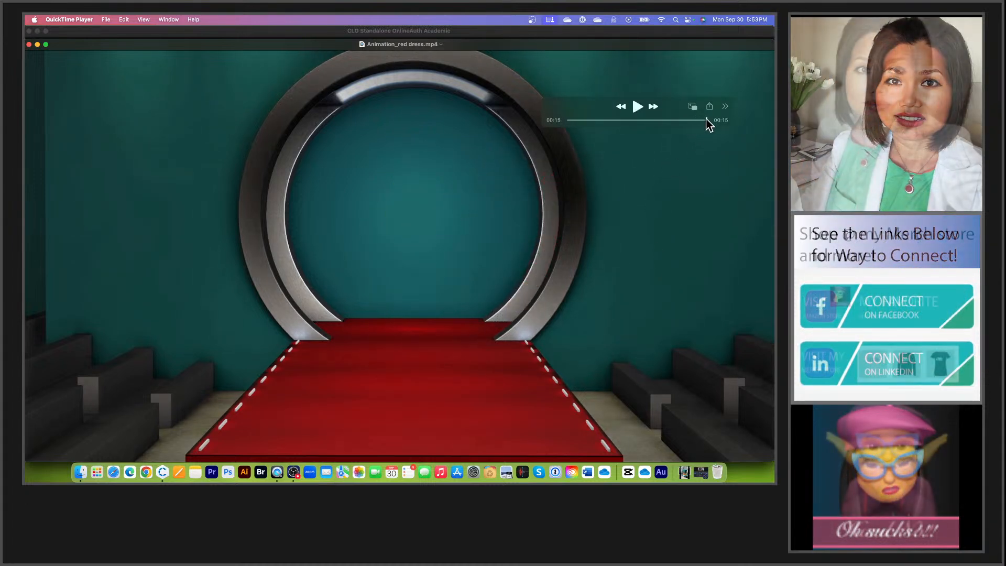
pyautogui.moveTo(705, 120); pyautogui.dragTo(638, 120)
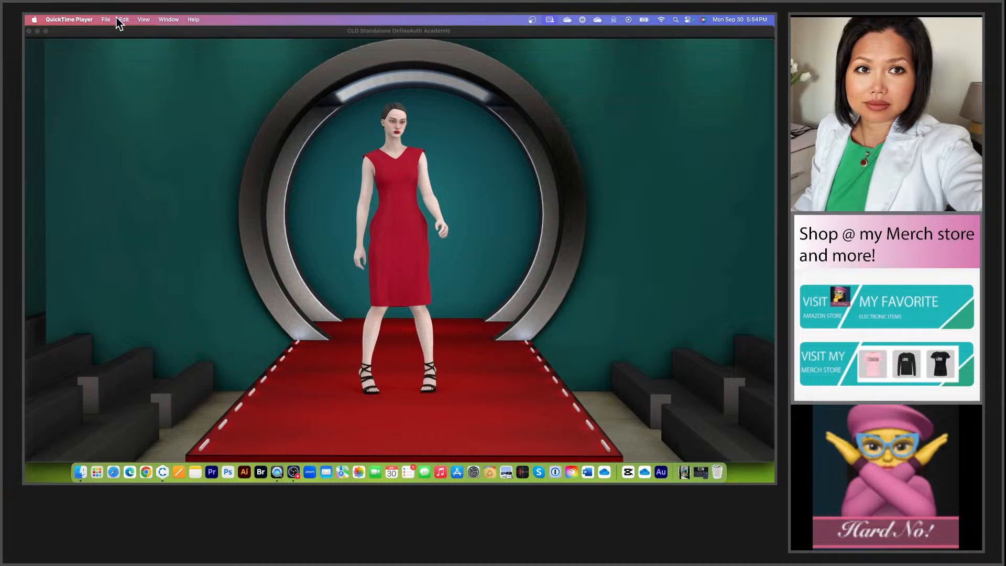
# Step: Close the video and the Finder window and return to CLO
pyautogui.click(29, 44)
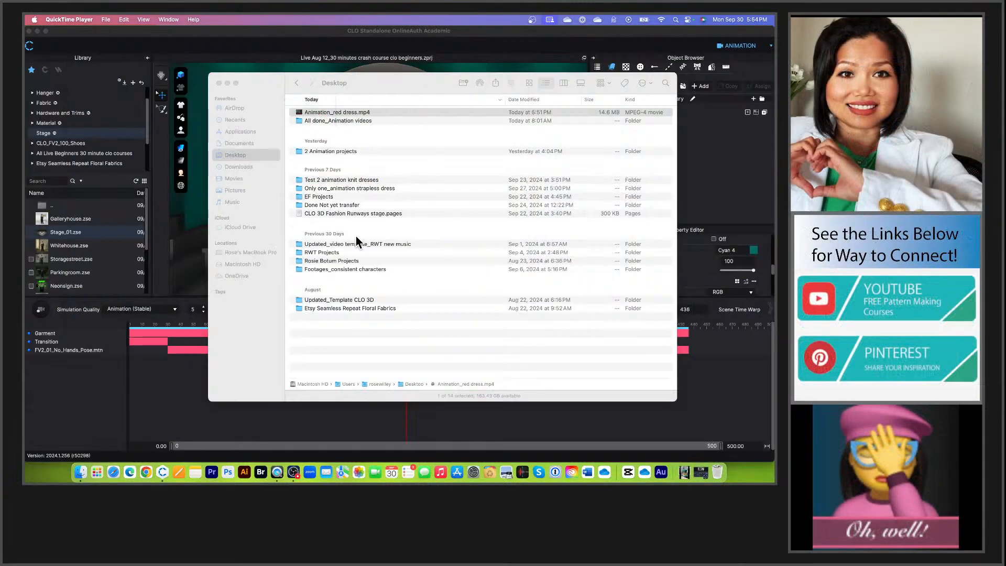
pyautogui.click(424, 90)
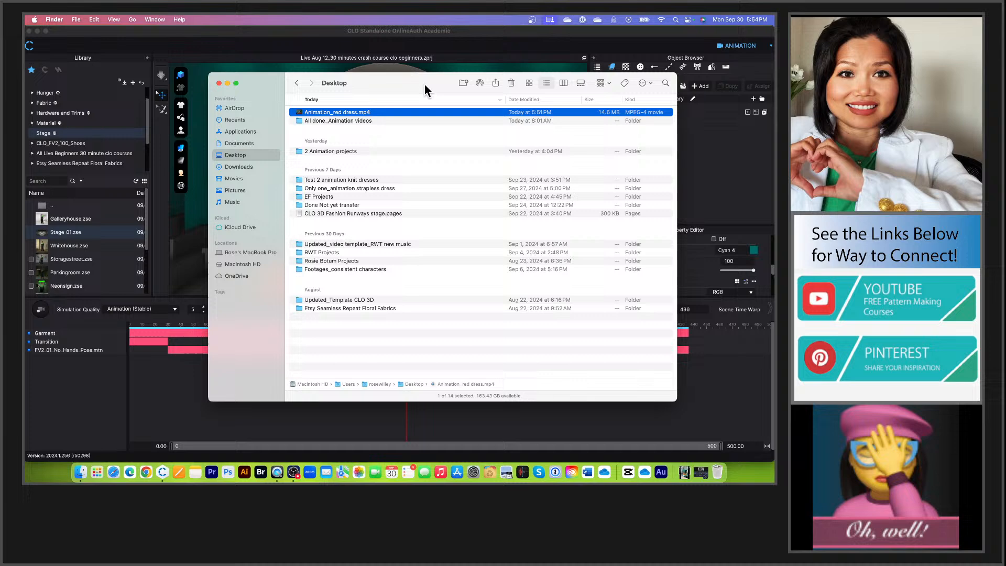
pyautogui.click(220, 83)
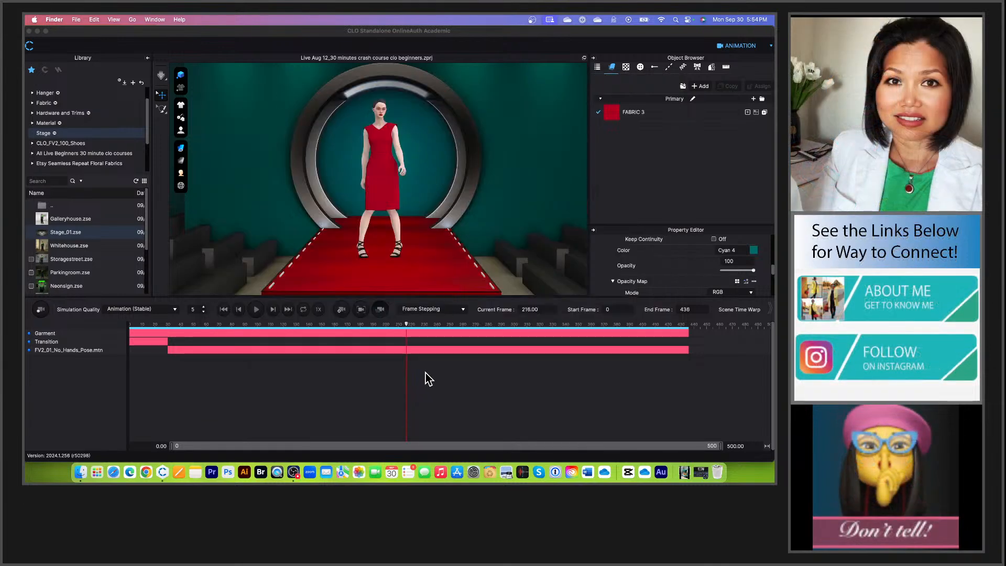
pyautogui.click(440, 298)
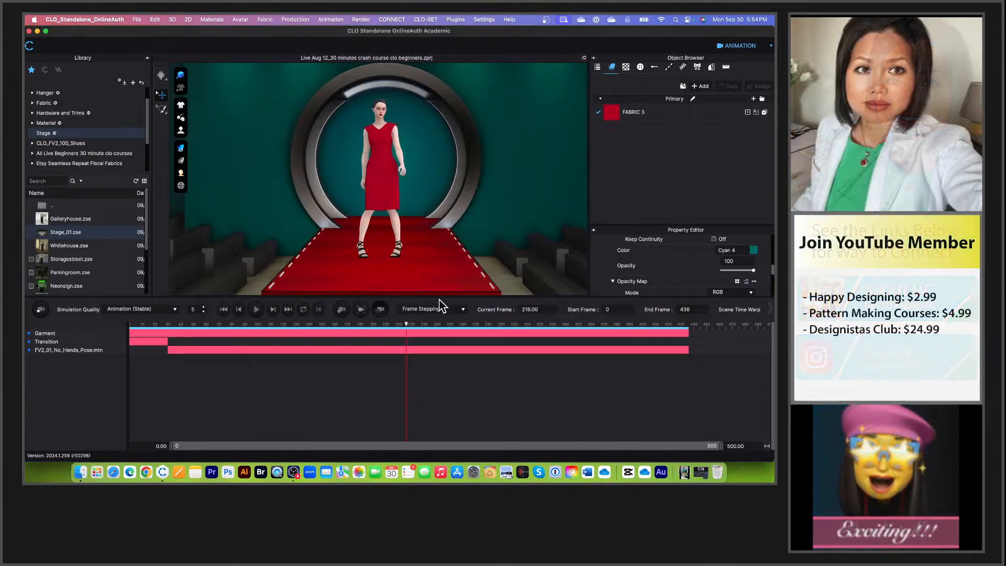
# Step: Enlarge the 3D view above the timeline and switch the workspace to Simulation mode
pyautogui.moveTo(438, 296); pyautogui.dragTo(442, 339)
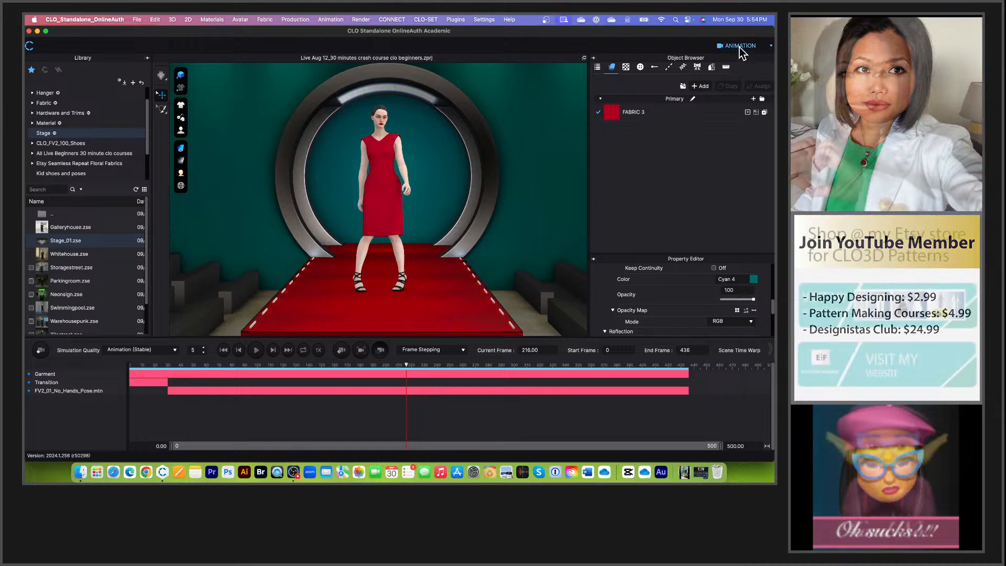
pyautogui.click(739, 47)
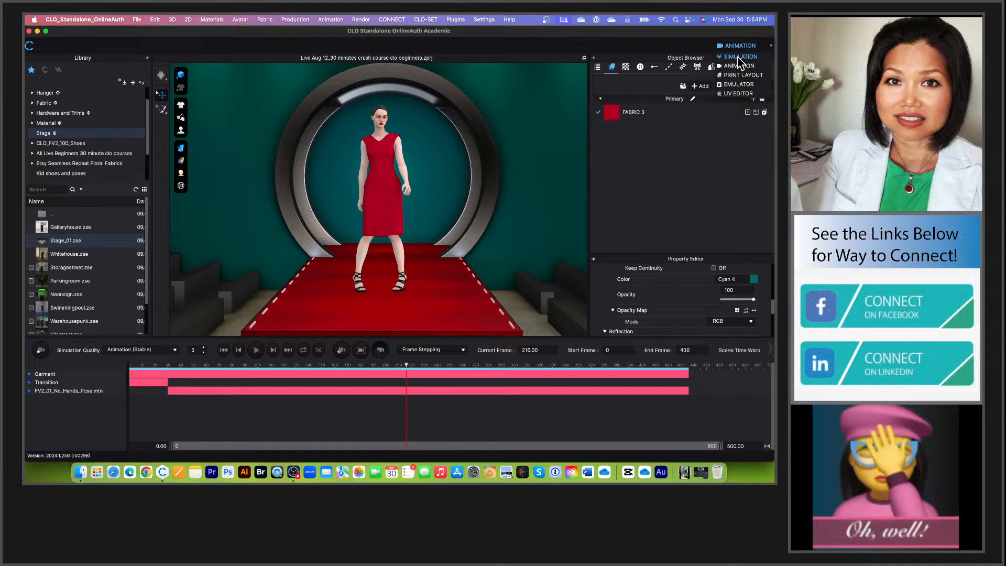
pyautogui.click(739, 57)
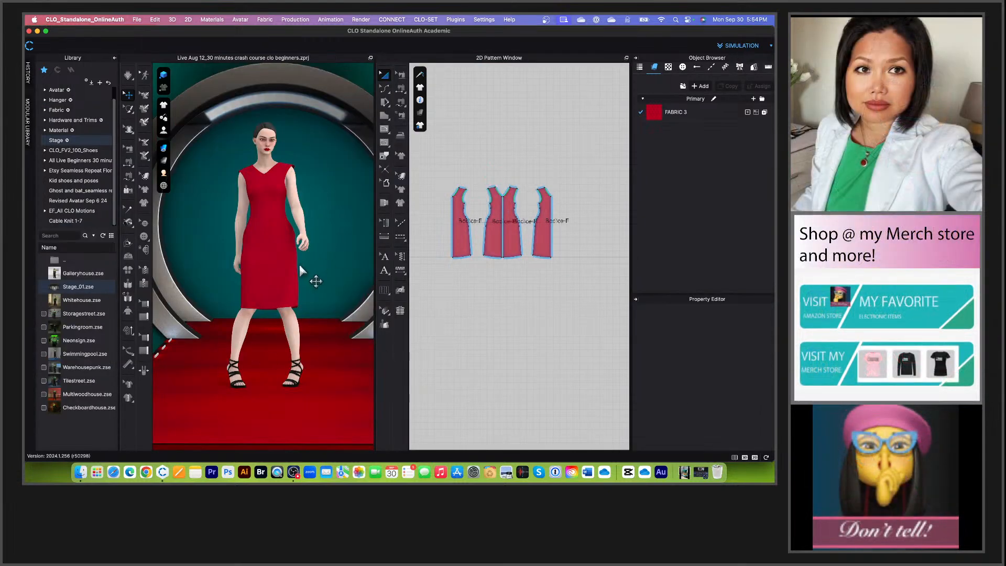
# Step: Select the stage's back wall in the 3D window and delete the stage scene
pyautogui.scroll(-5, 309, 278)
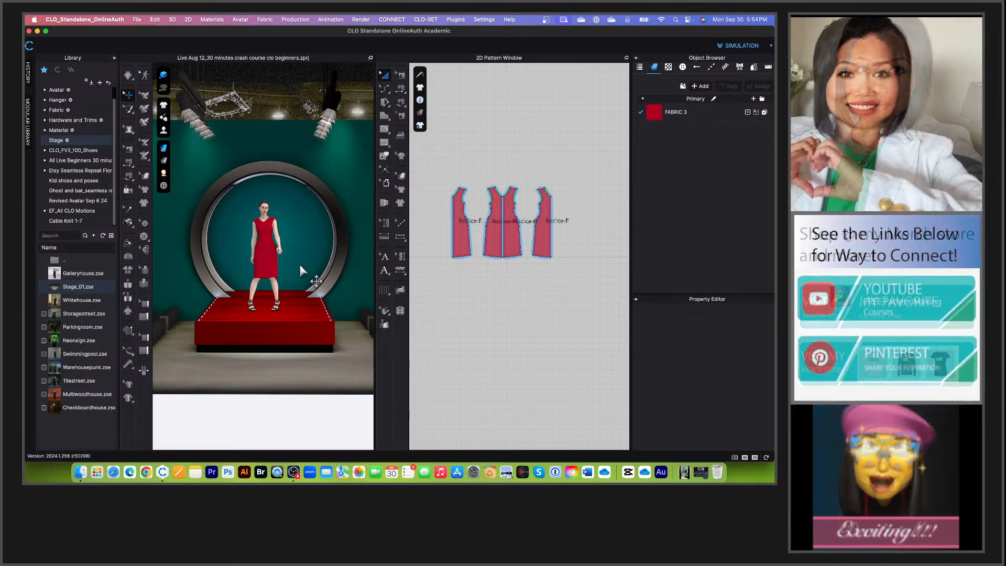
pyautogui.click(307, 233)
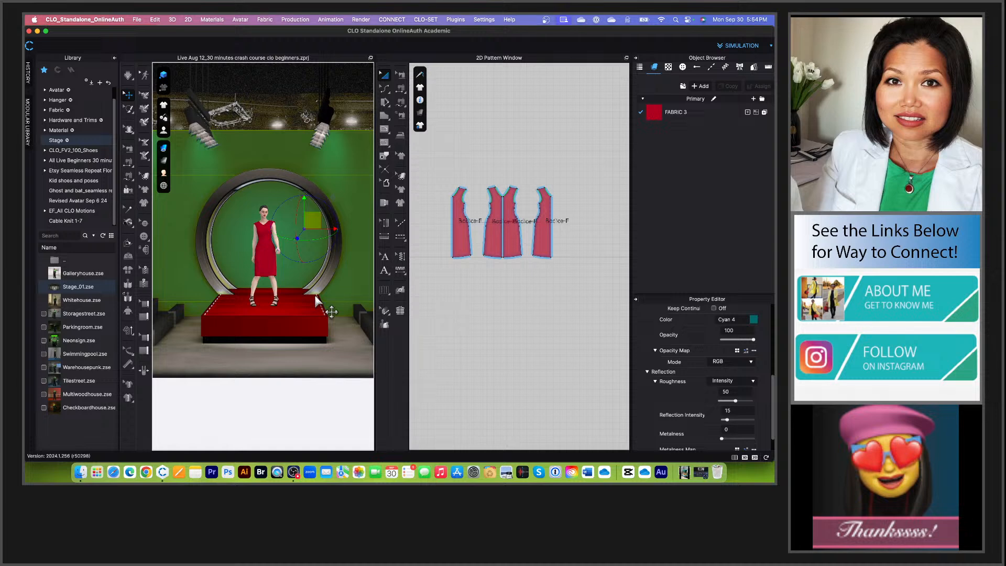
pyautogui.press('Delete')
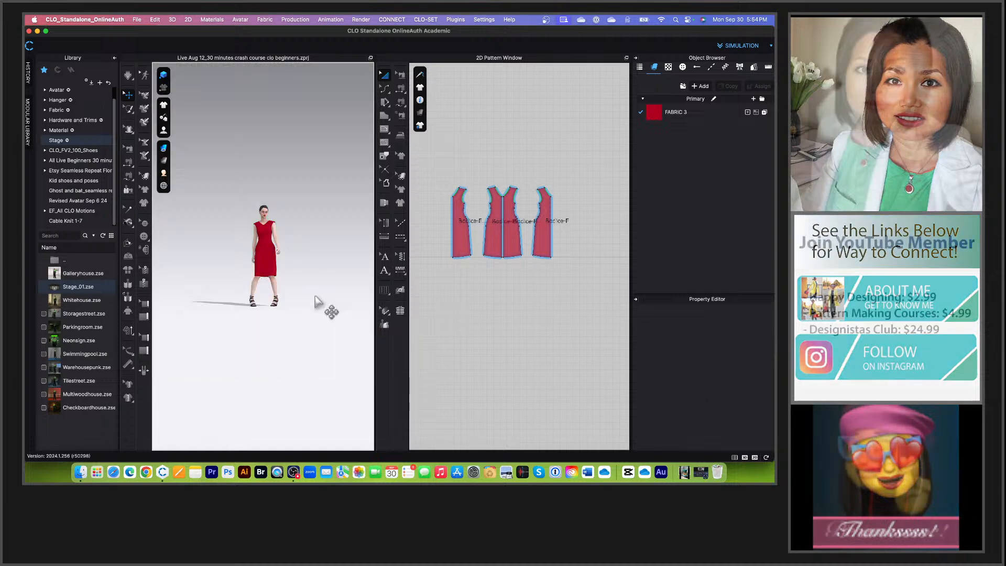
# Step: Turn on the ground grid in the 3D window's environment display
pyautogui.scroll(3, 275, 280)
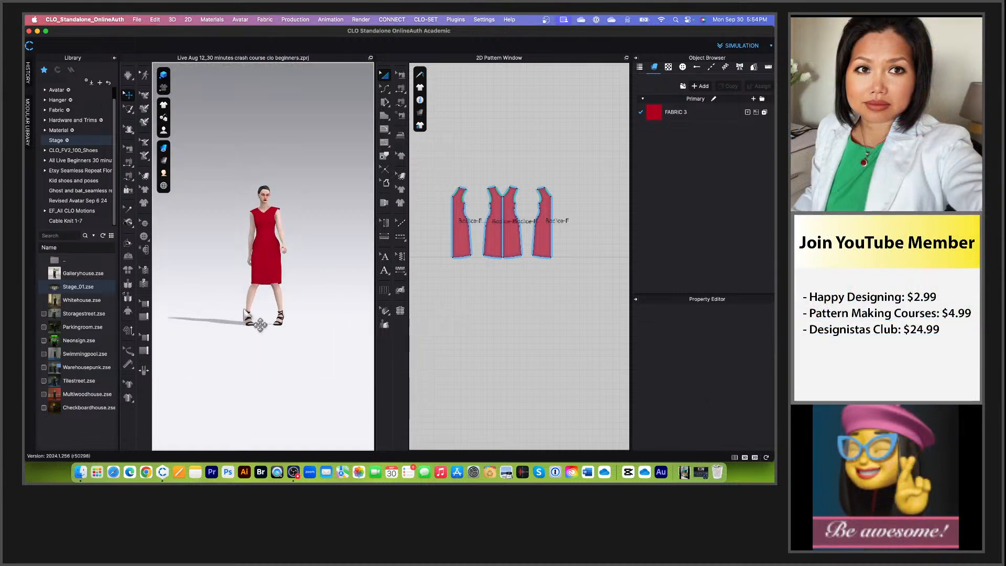
pyautogui.click(163, 186)
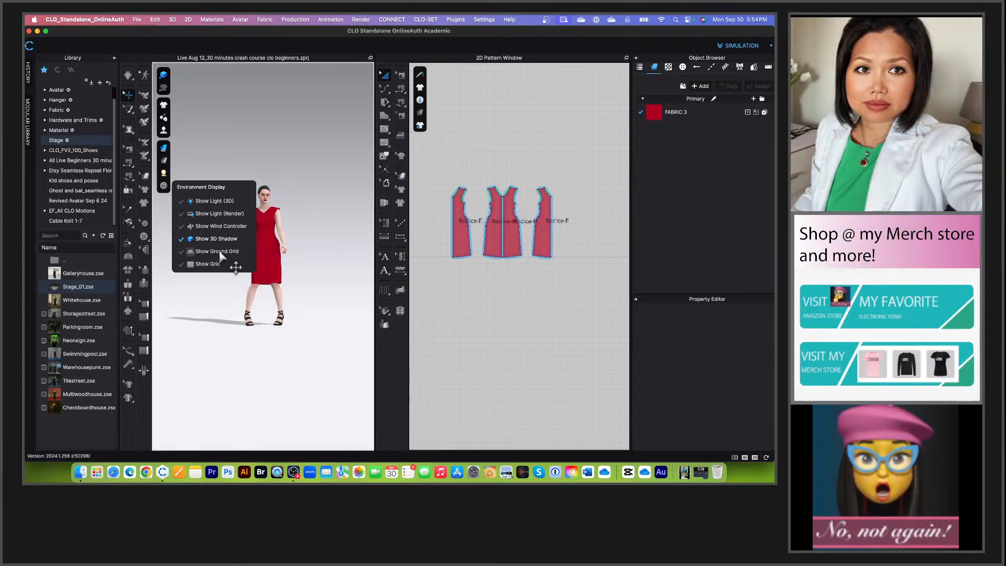
pyautogui.click(217, 251)
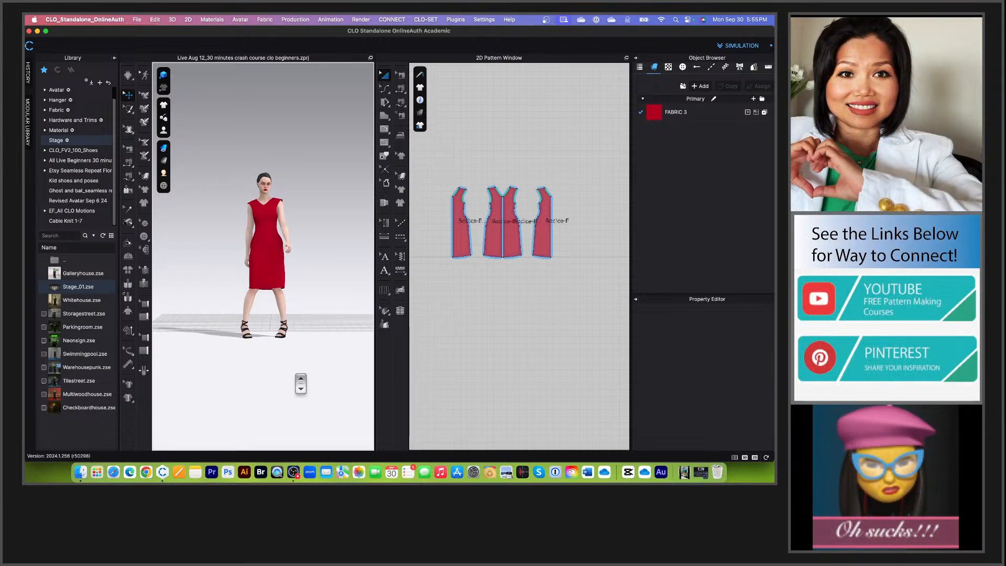
pyautogui.scroll(3, 301, 384)
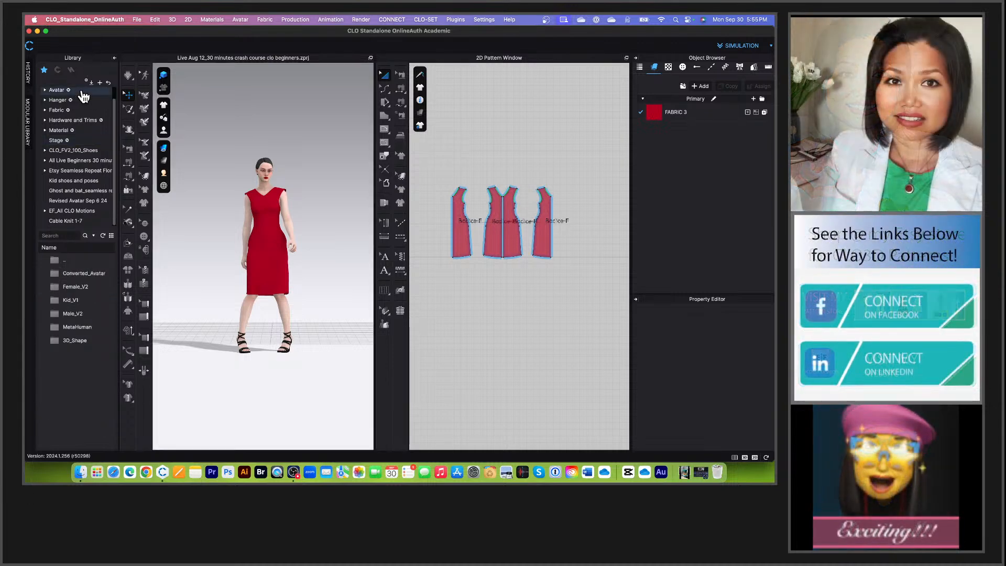
# Step: Apply the FV2_01_A.pos pose from the Female_V2 avatar's Pose library, using Pose Only for the full body and maintaining the current shoe pose
pyautogui.click(82, 91)
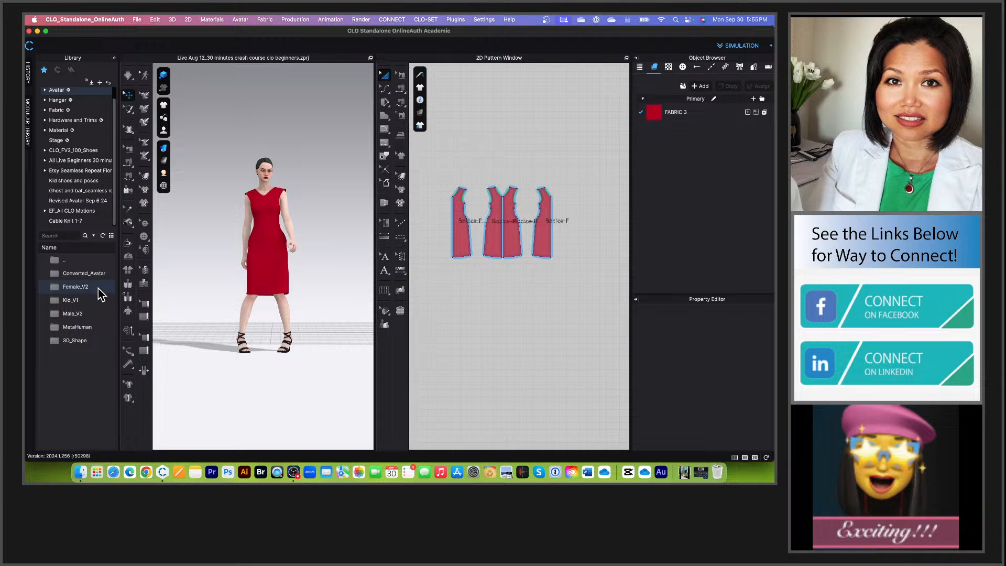
pyautogui.doubleClick(97, 288)
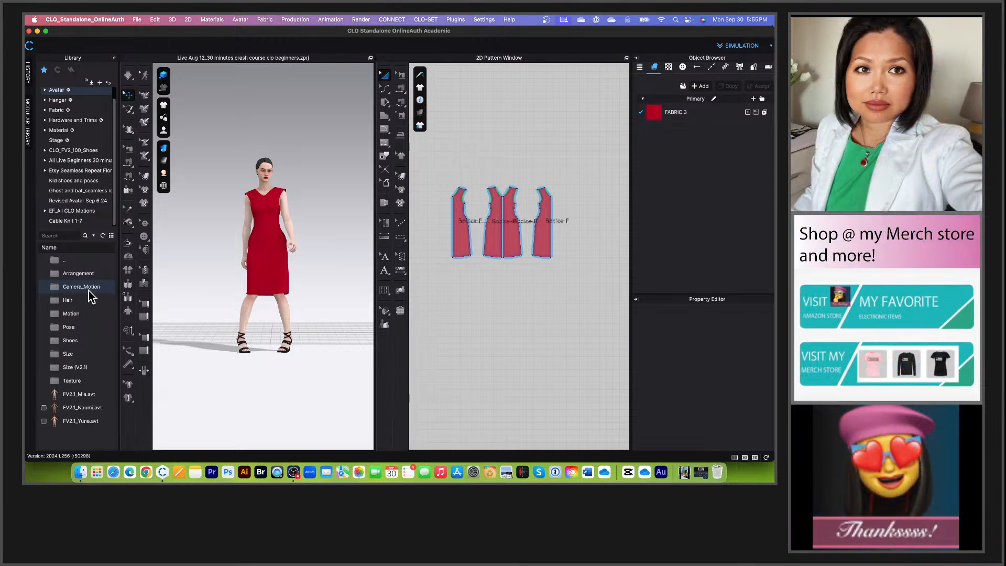
pyautogui.doubleClick(81, 328)
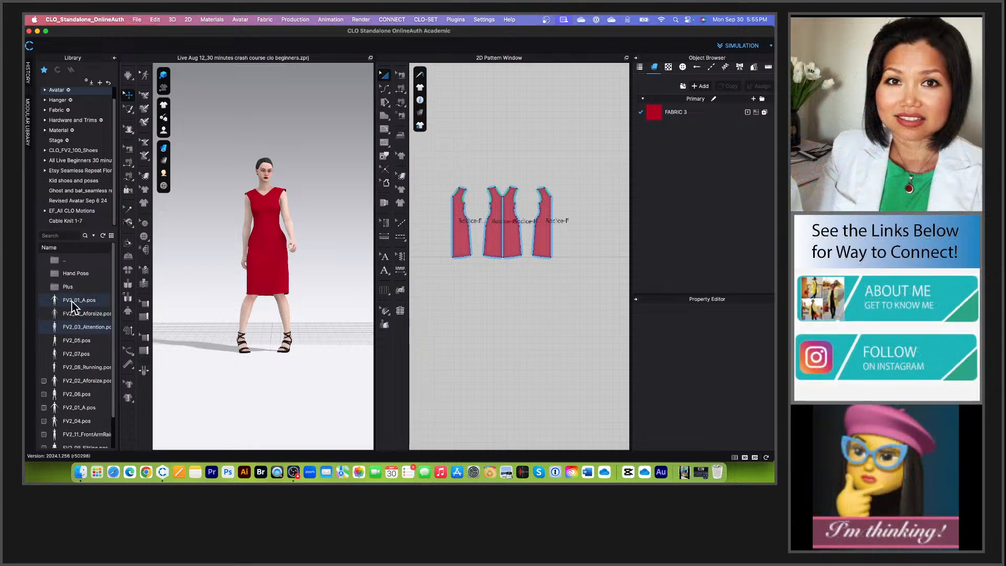
pyautogui.moveTo(69, 303); pyautogui.dragTo(70, 304)
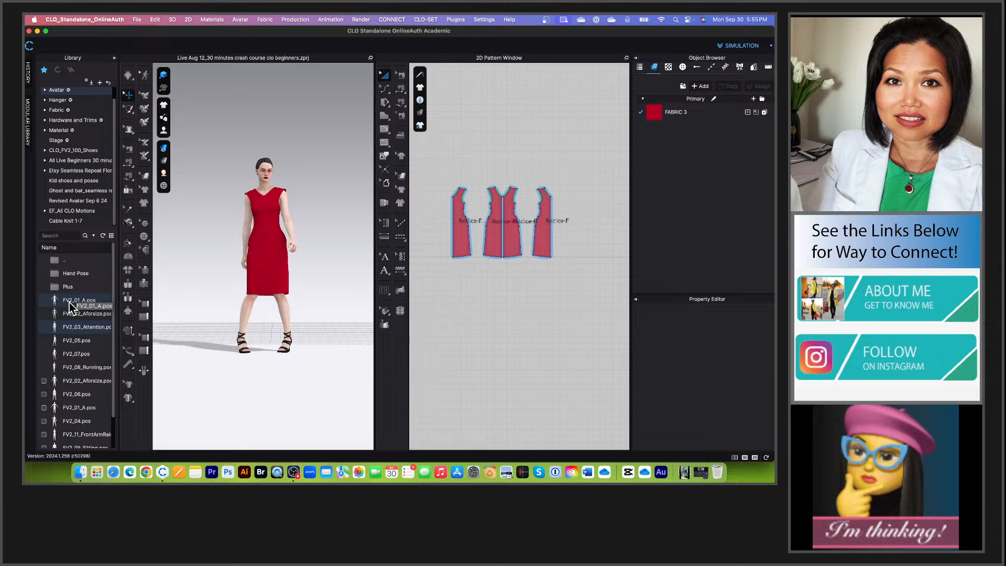
pyautogui.doubleClick(70, 302)
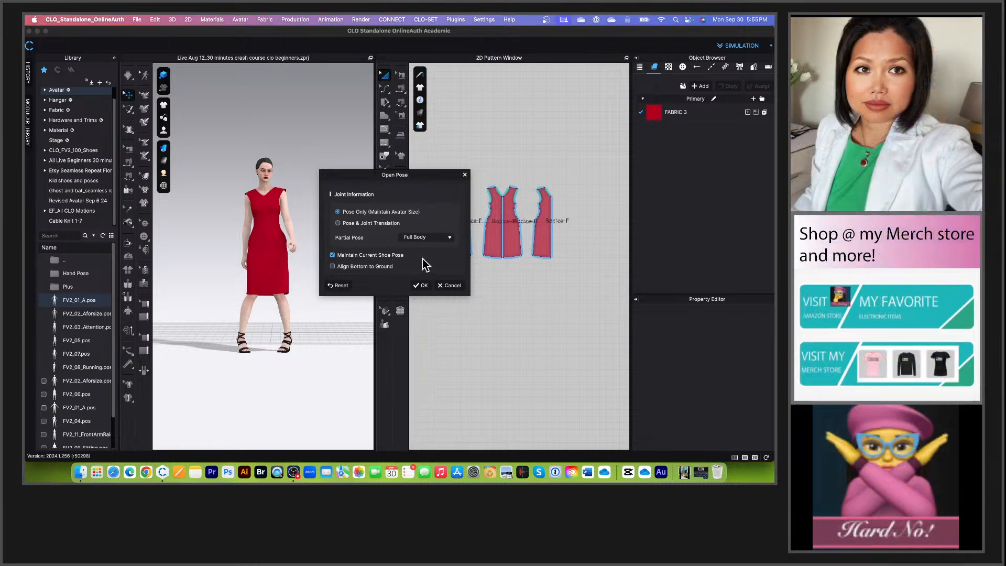
pyautogui.click(420, 285)
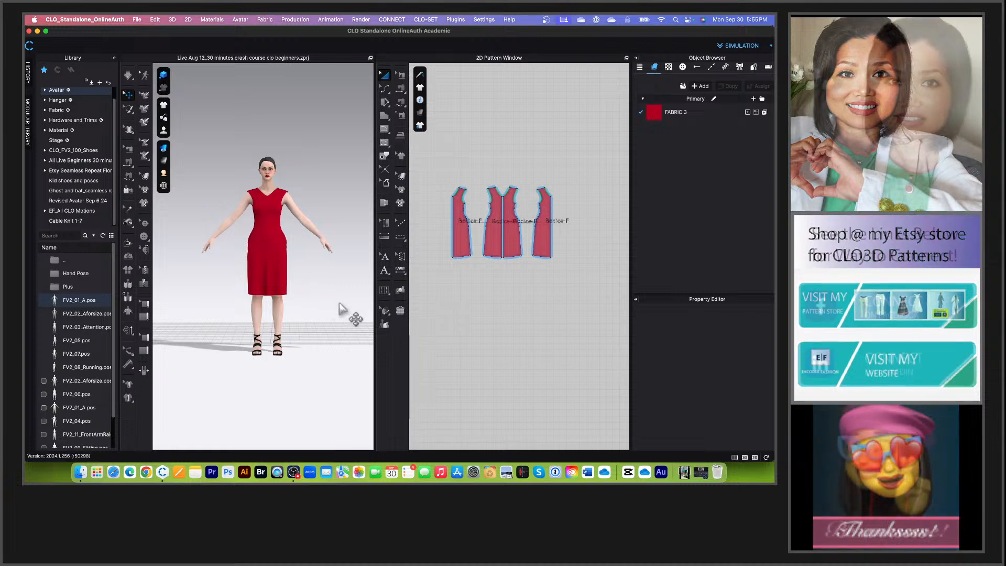
# Step: Move all avatars and garments to the center of the 3D scene and deselect the avatar
pyautogui.click(278, 313)
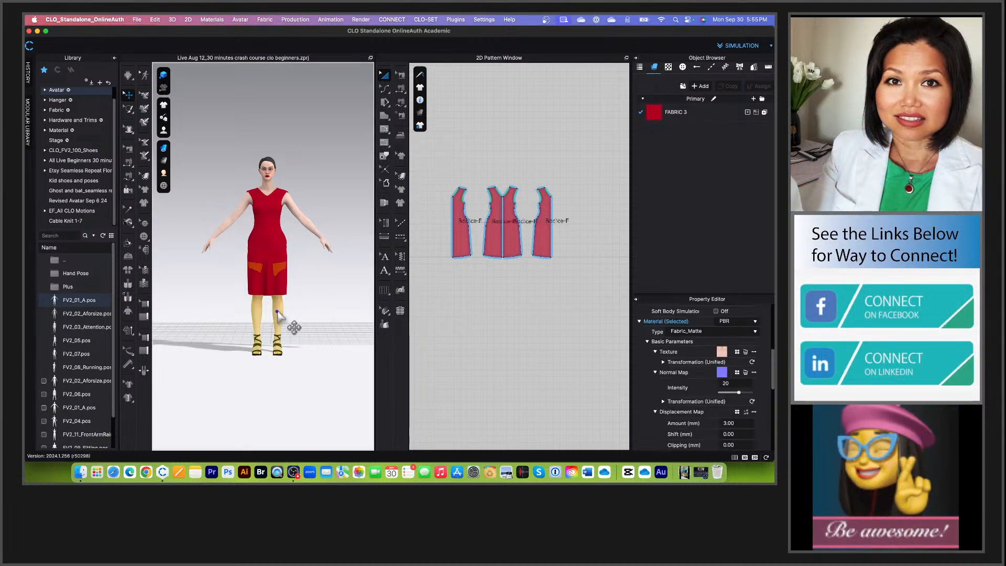
pyautogui.rightClick(278, 313)
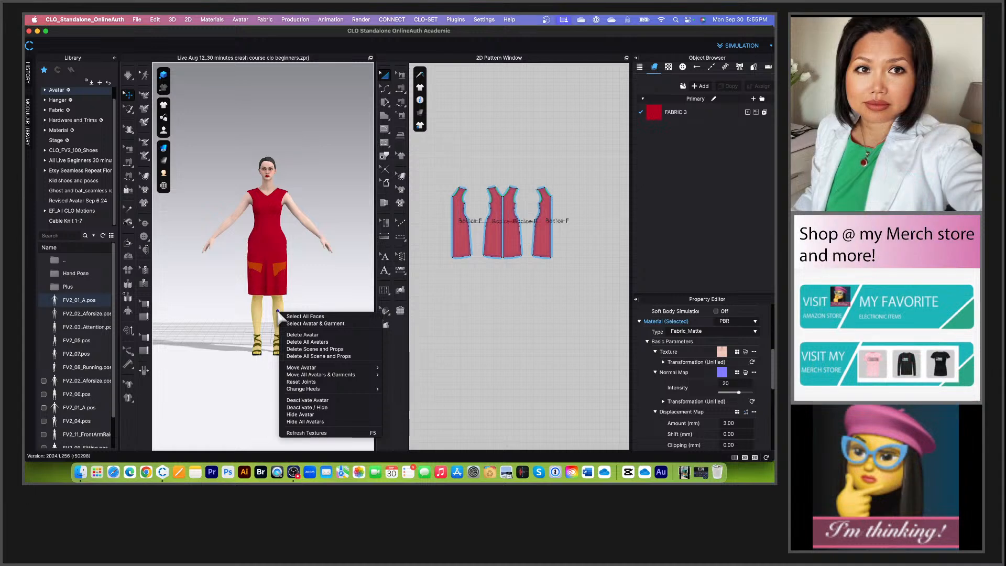
pyautogui.moveTo(316, 376)
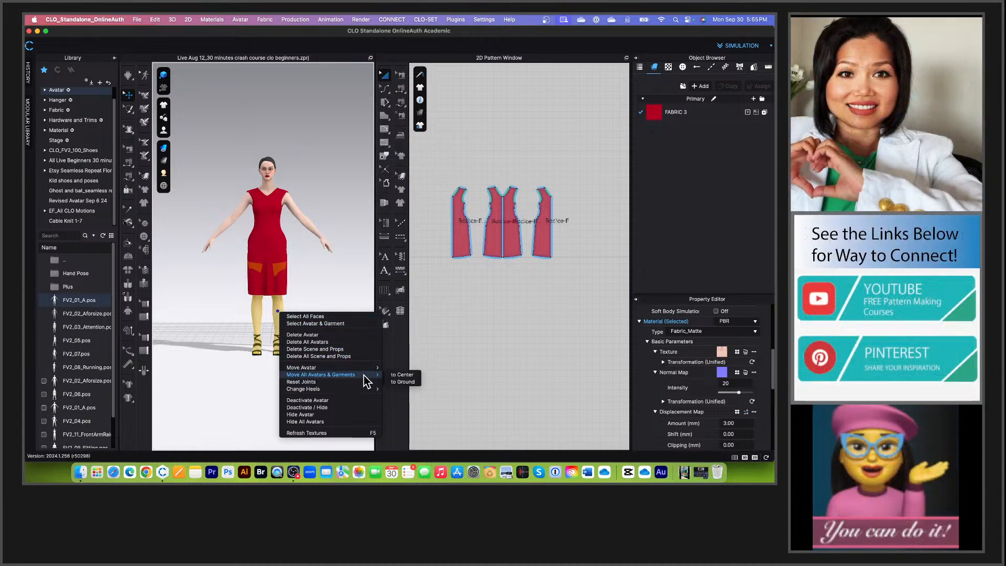
pyautogui.click(402, 374)
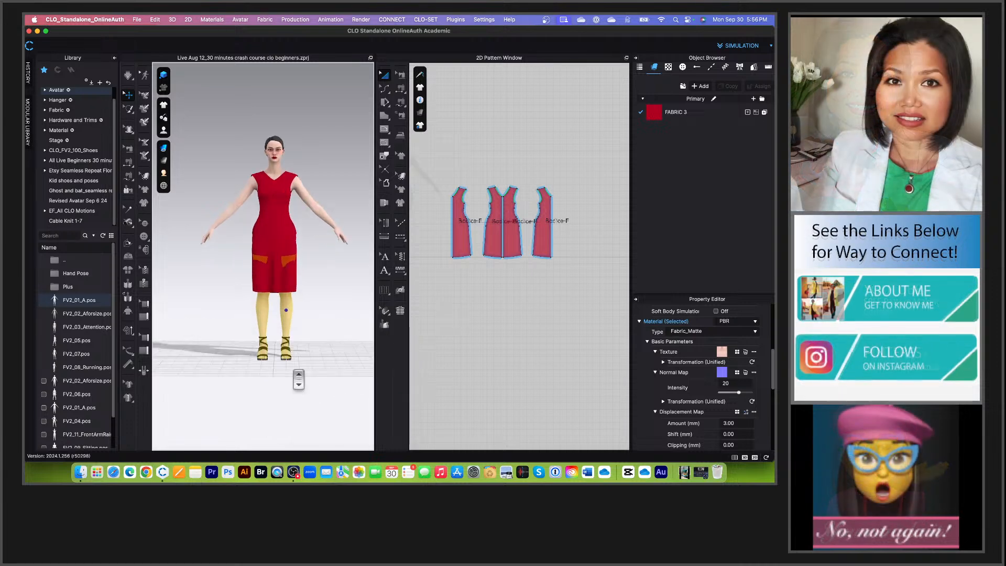
pyautogui.scroll(3, 298, 378)
pyautogui.click(322, 398)
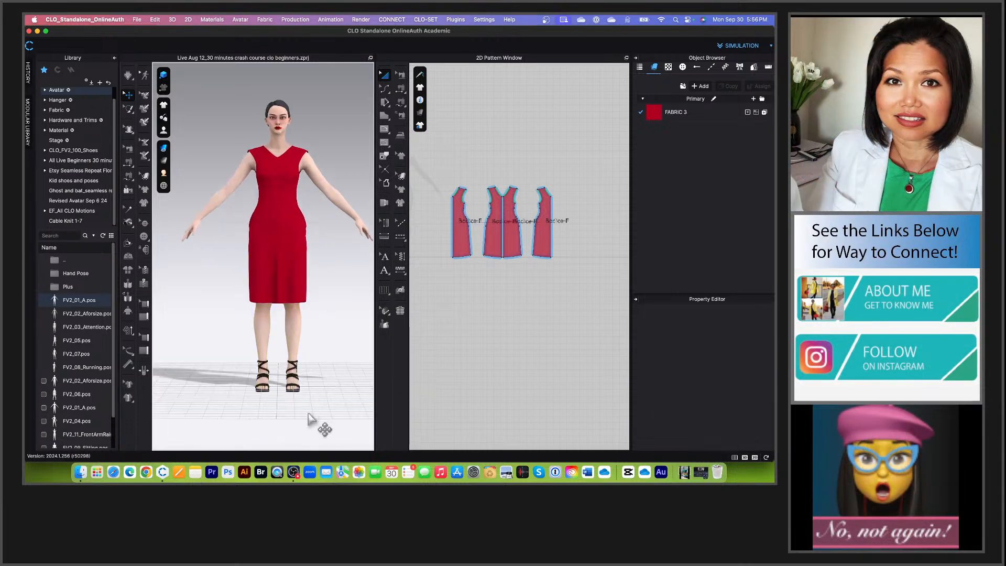
# Step: Move all avatars and garments to the ground so the avatar's shoes rest on the grid
pyautogui.scroll(5, 304, 351)
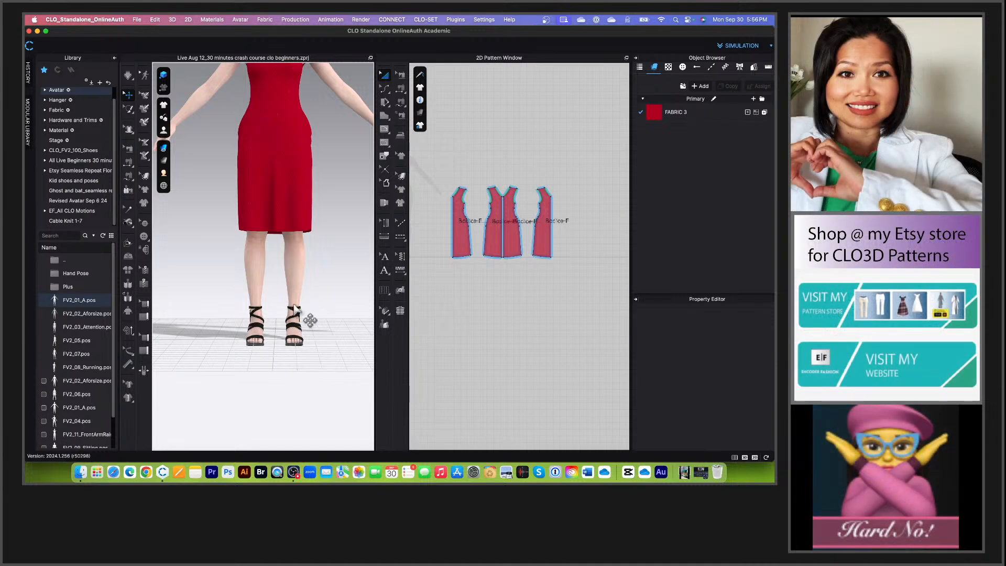
pyautogui.click(293, 264)
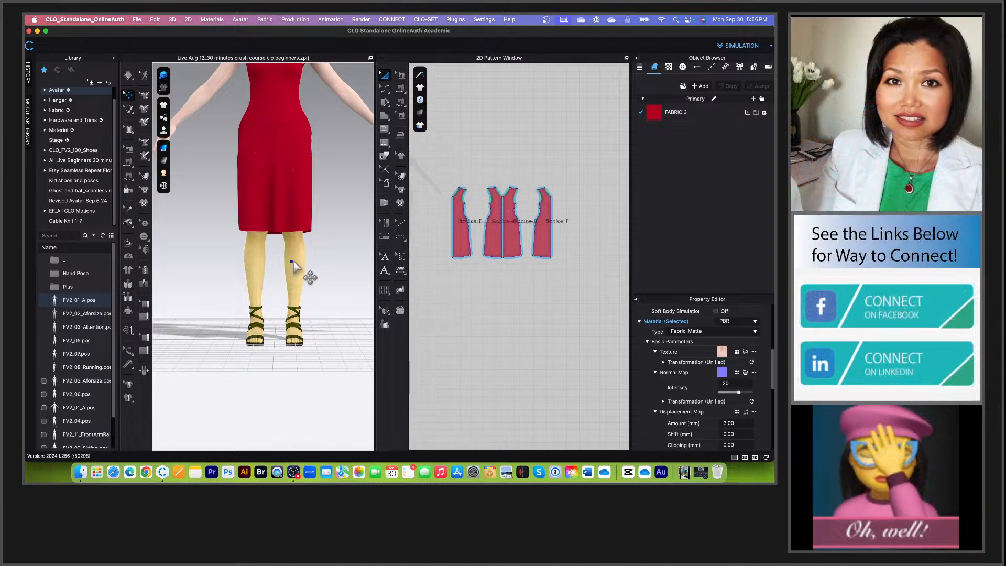
pyautogui.rightClick(293, 266)
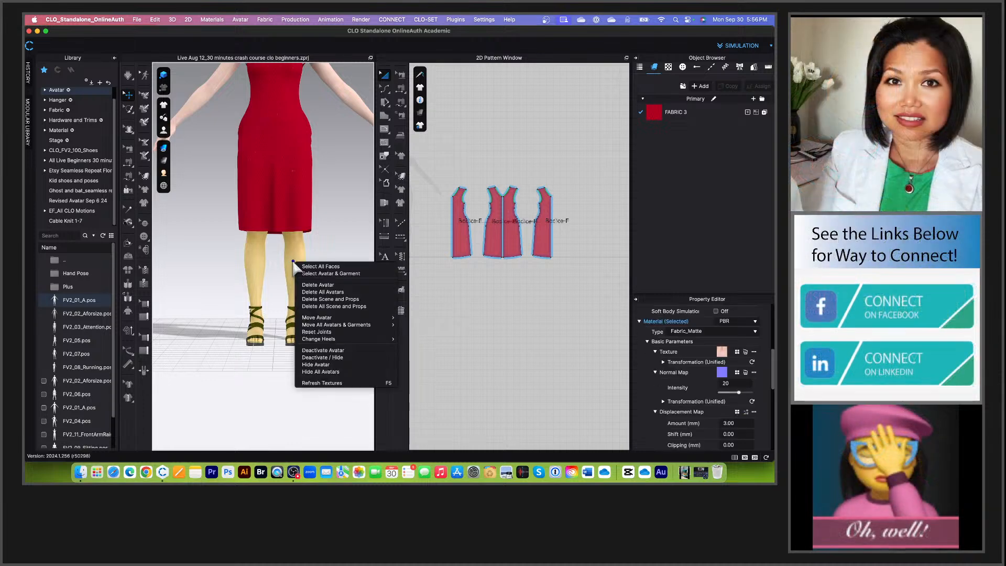
pyautogui.moveTo(331, 326)
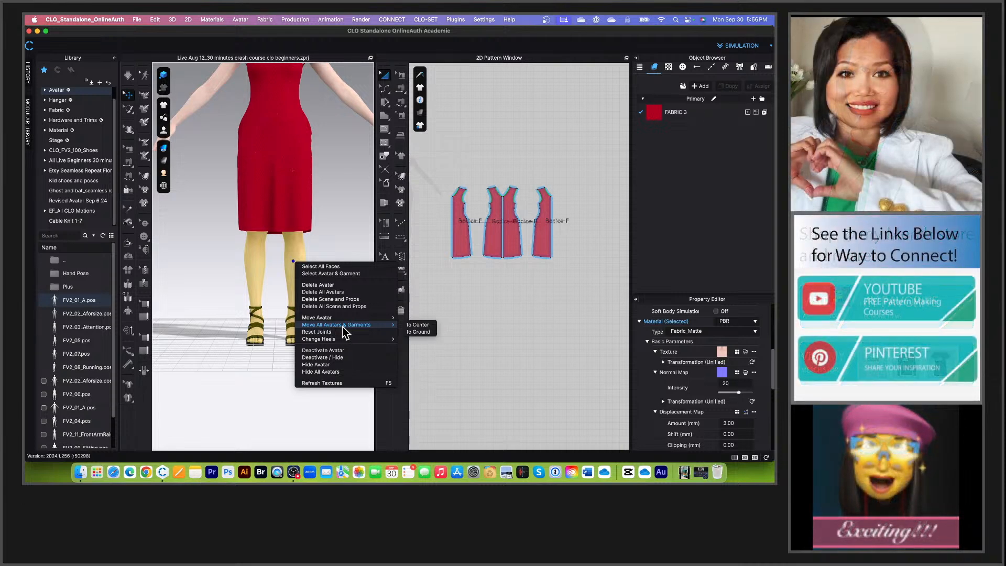
pyautogui.click(427, 333)
pyautogui.scroll(-5, 307, 352)
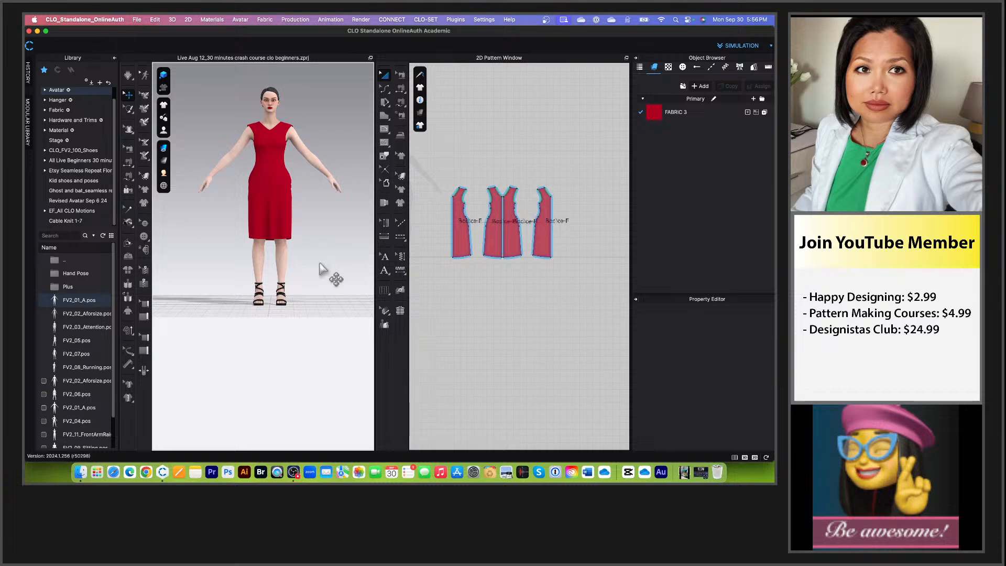
pyautogui.scroll(3, 319, 273)
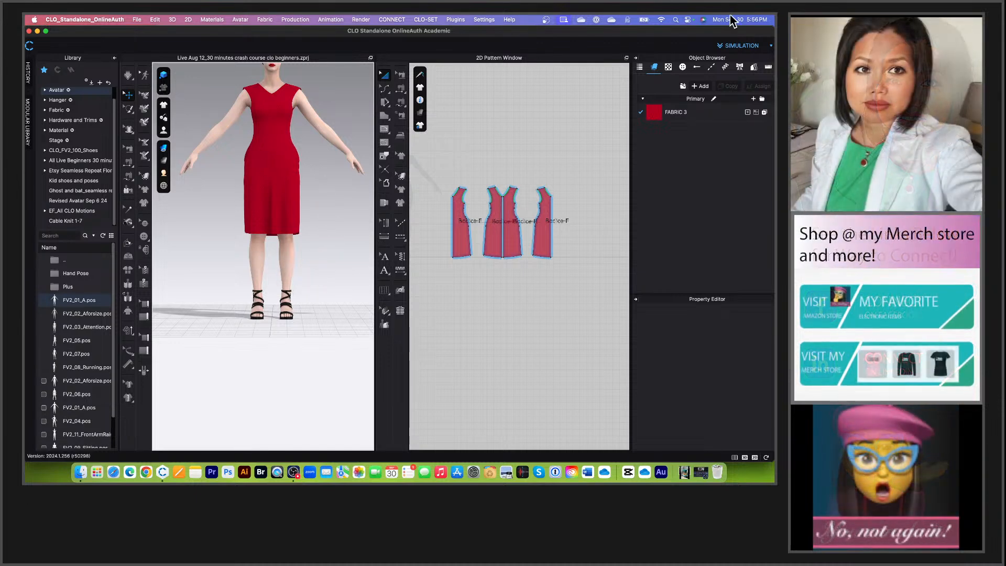
# Step: Switch the workspace to Animation mode, enlarge the timeline area, and frame the whole avatar from slightly above in the 3D view
pyautogui.click(740, 46)
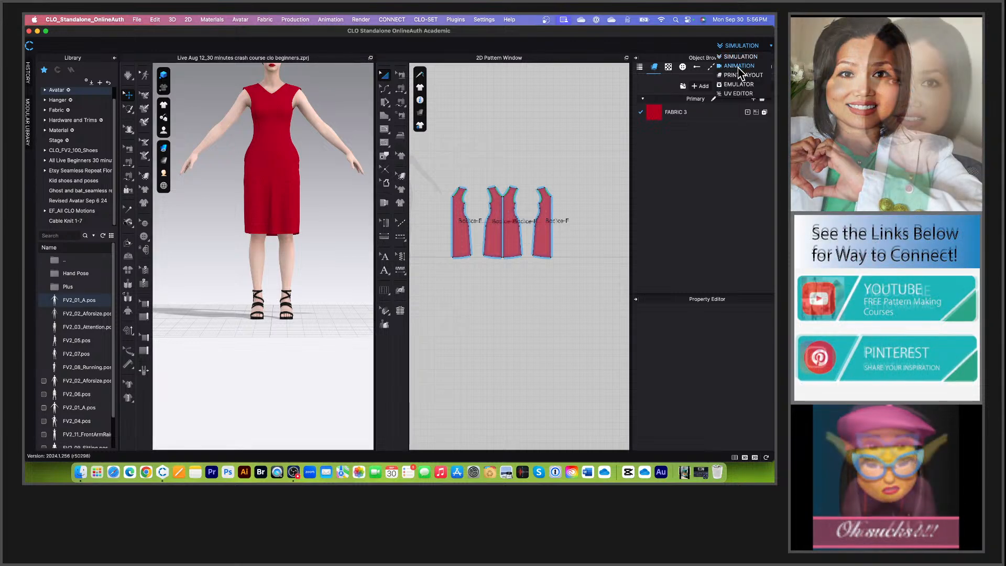
pyautogui.click(739, 66)
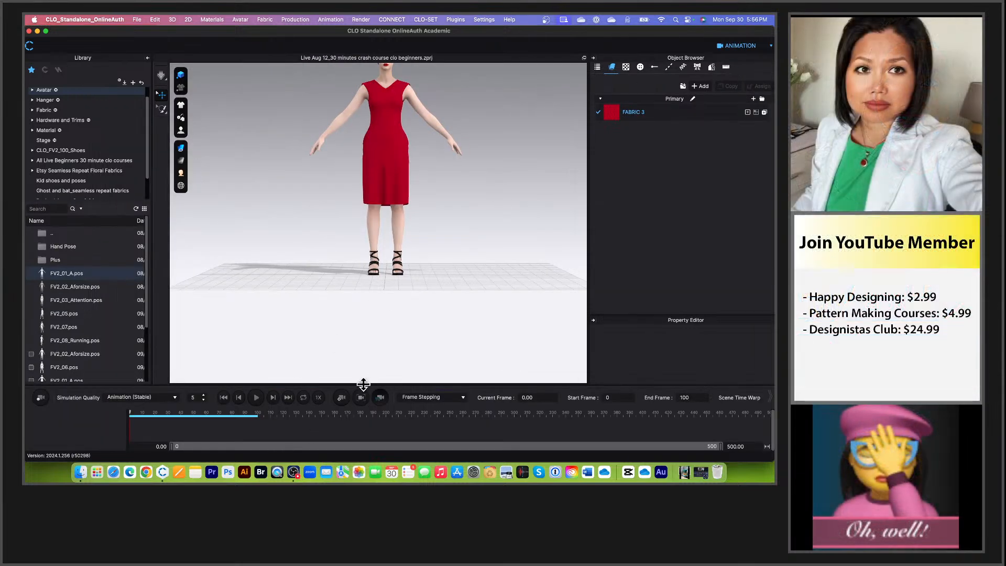
pyautogui.moveTo(363, 365); pyautogui.dragTo(379, 288)
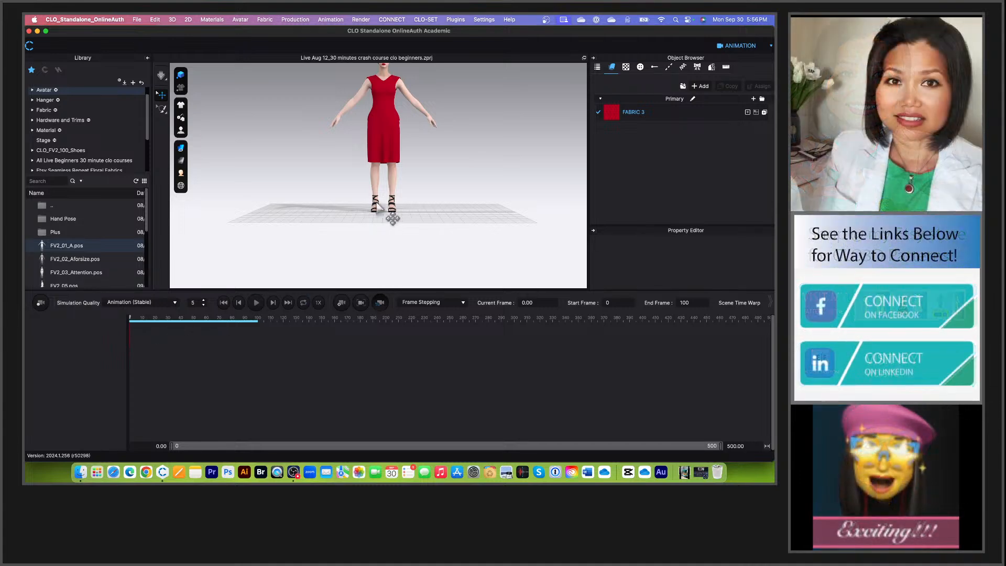
pyautogui.scroll(-3, 385, 259)
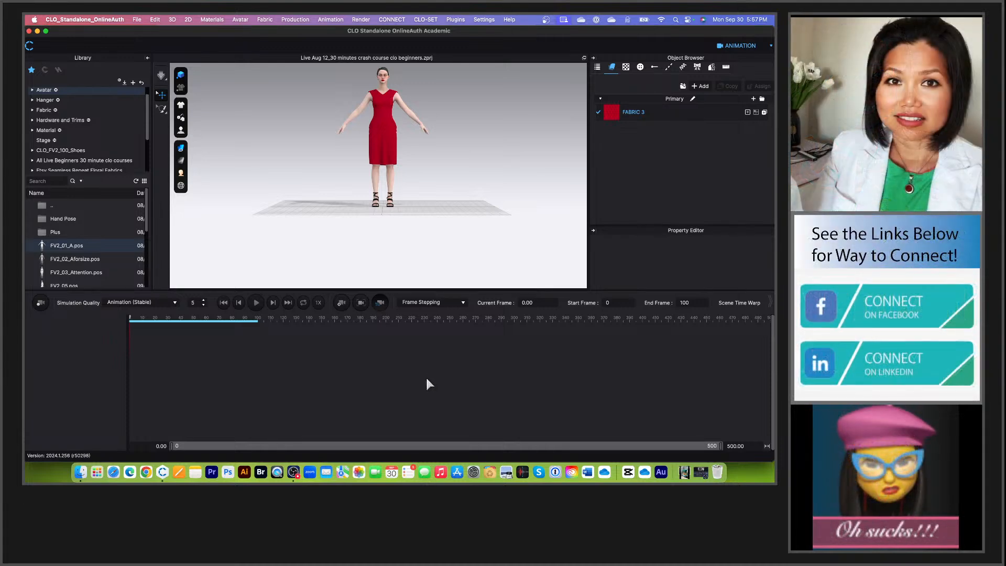
pyautogui.moveTo(410, 290); pyautogui.dragTo(406, 337)
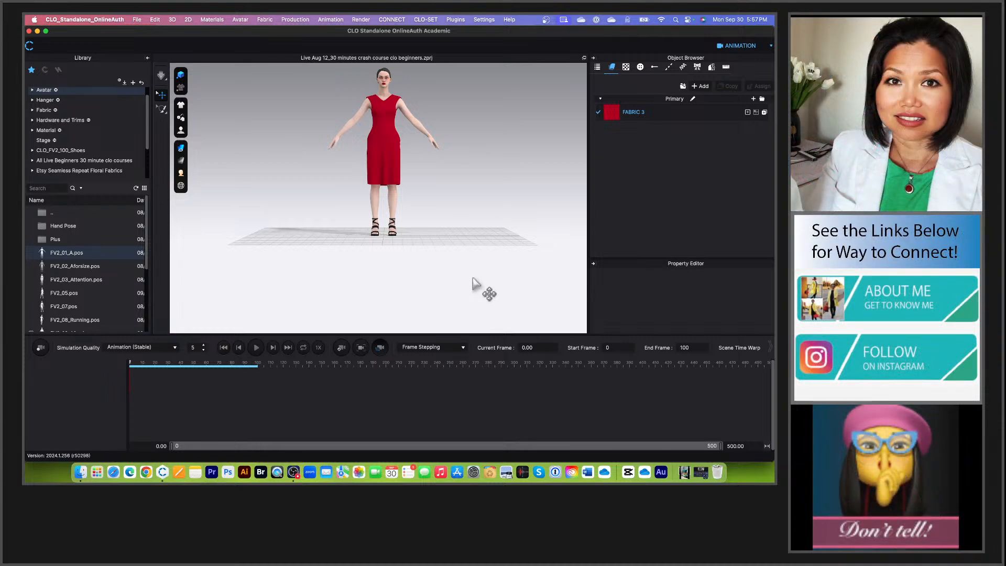
pyautogui.scroll(3, 495, 264)
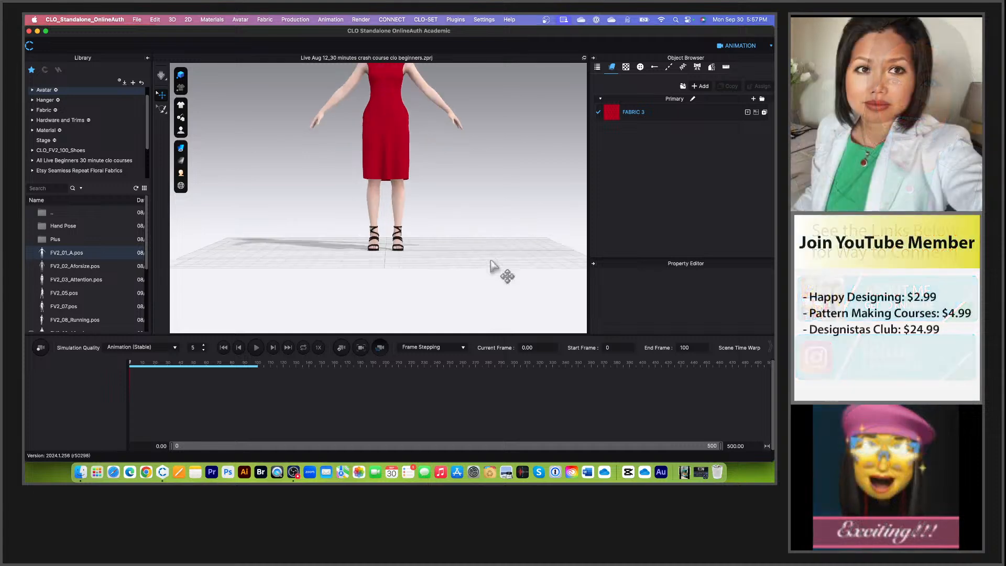
pyautogui.scroll(-3, 445, 289)
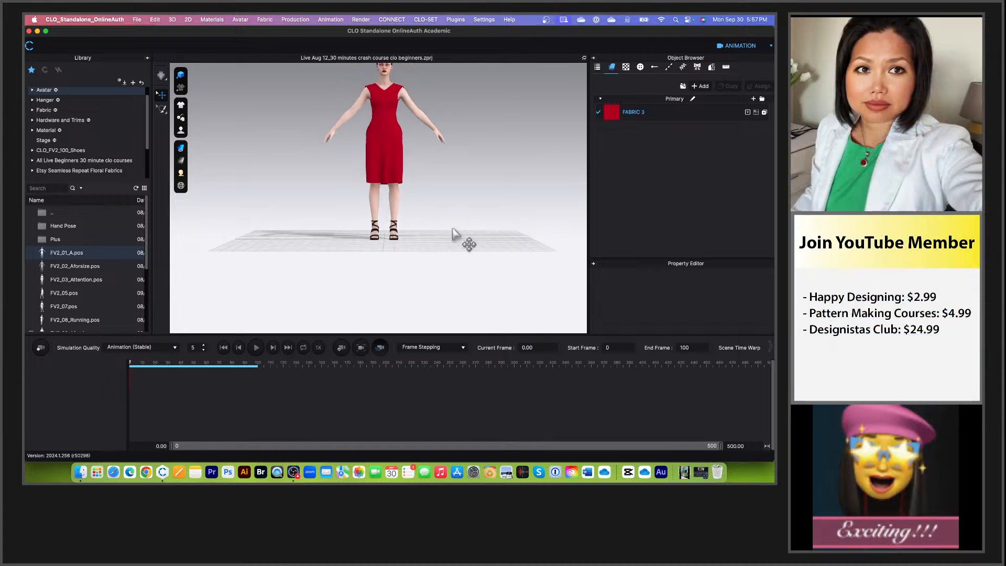
pyautogui.moveTo(460, 237); pyautogui.dragTo(446, 276, button='middle')
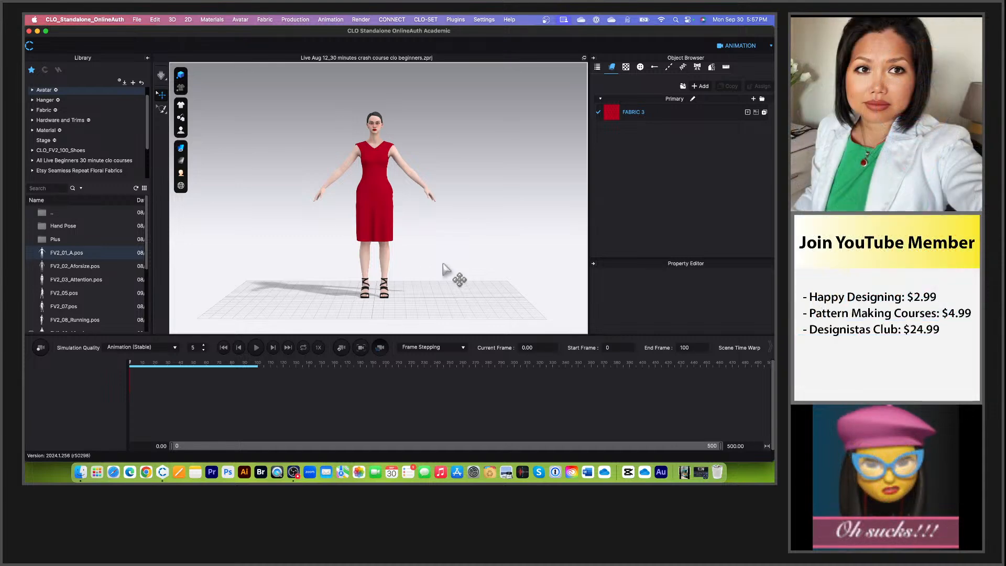
# Step: Switch to Finder, open the 2 Animation projects folder on the Desktop, and look through its Animation videos subfolder
pyautogui.click(81, 473)
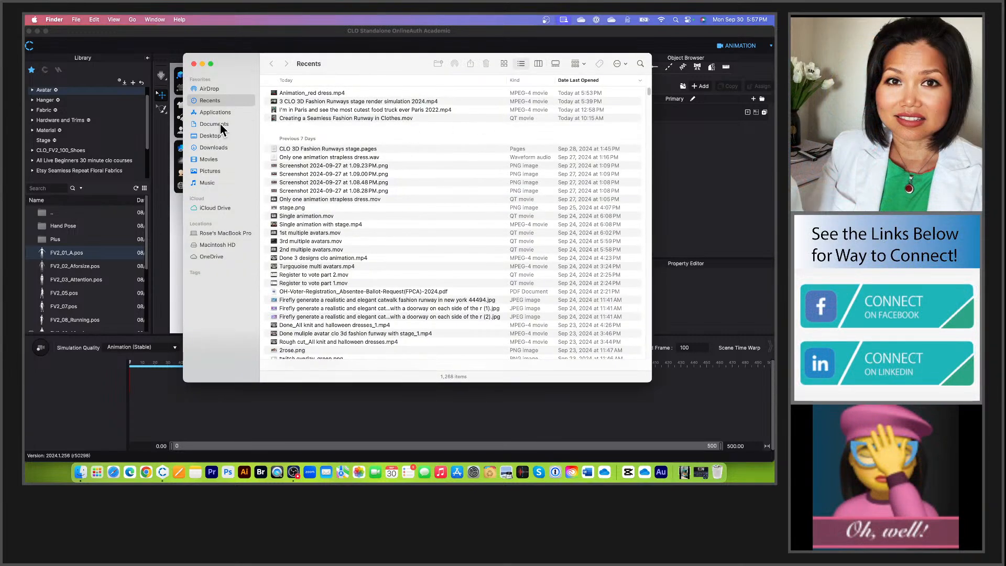
pyautogui.click(210, 136)
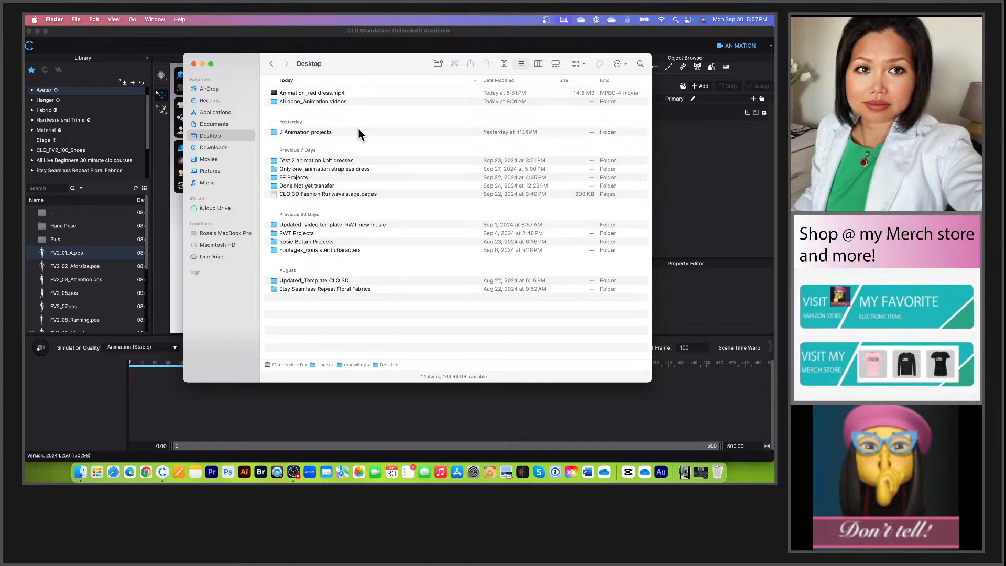
pyautogui.doubleClick(358, 130)
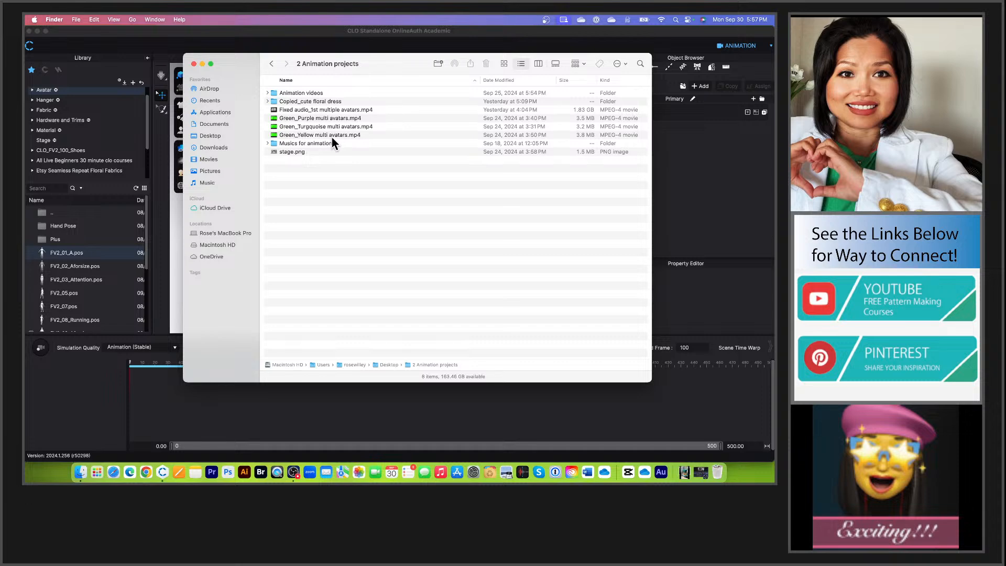
pyautogui.click(268, 92)
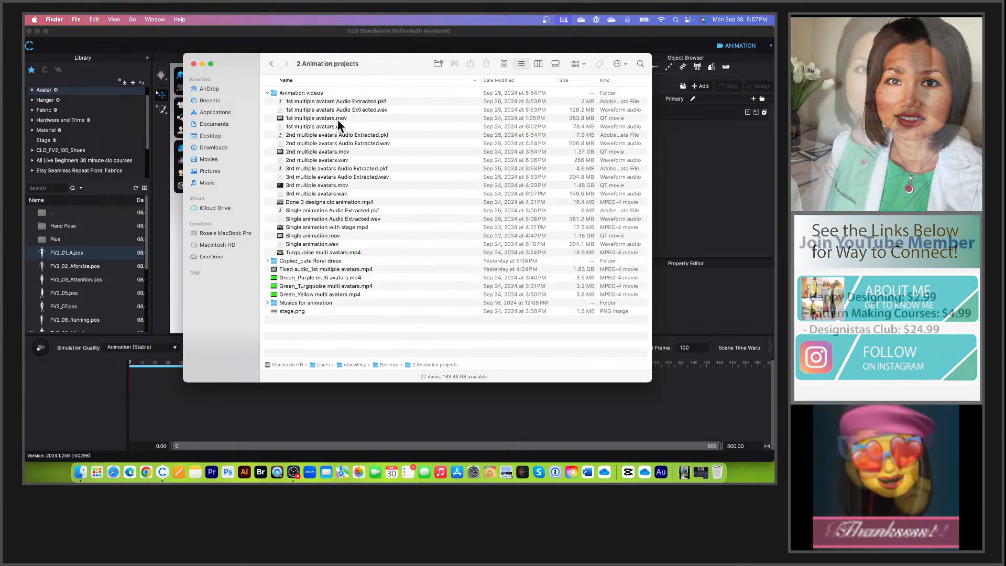
pyautogui.click(268, 93)
# Step: Search the whole Mac for "multiple" and look through the matching files for the finished multiple-avatar video
pyautogui.click(639, 64)
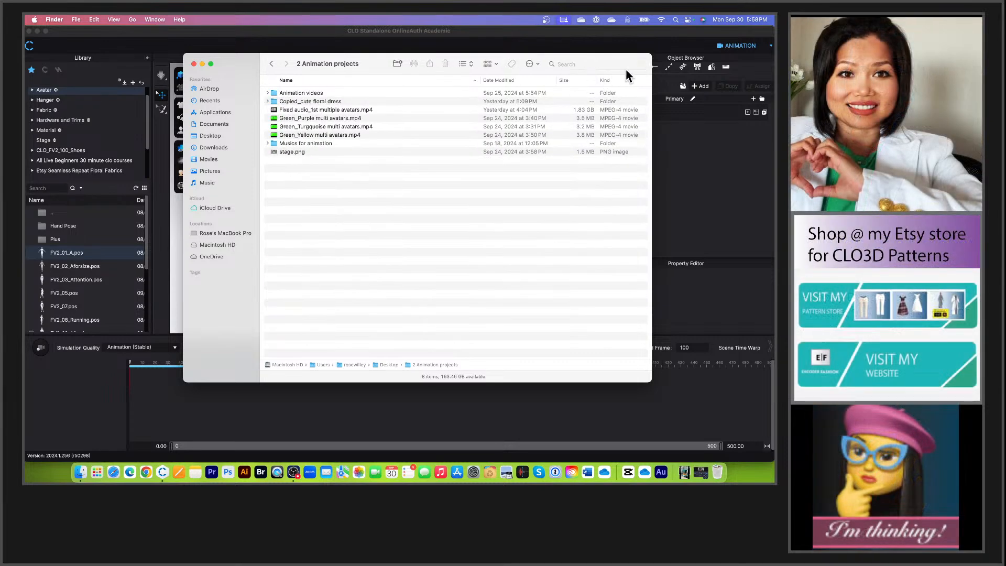
pyautogui.write('multiple')
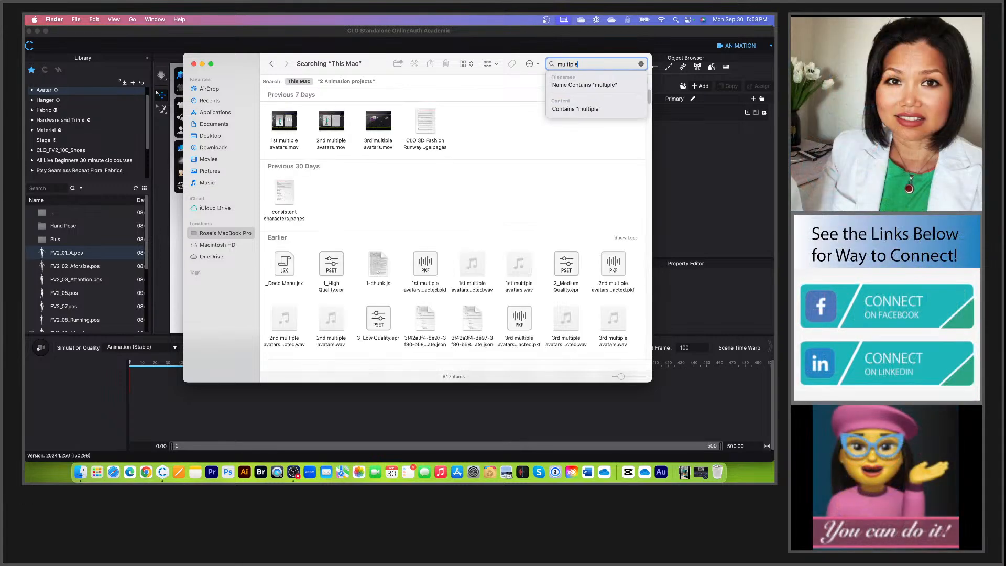
pyautogui.press('Down')
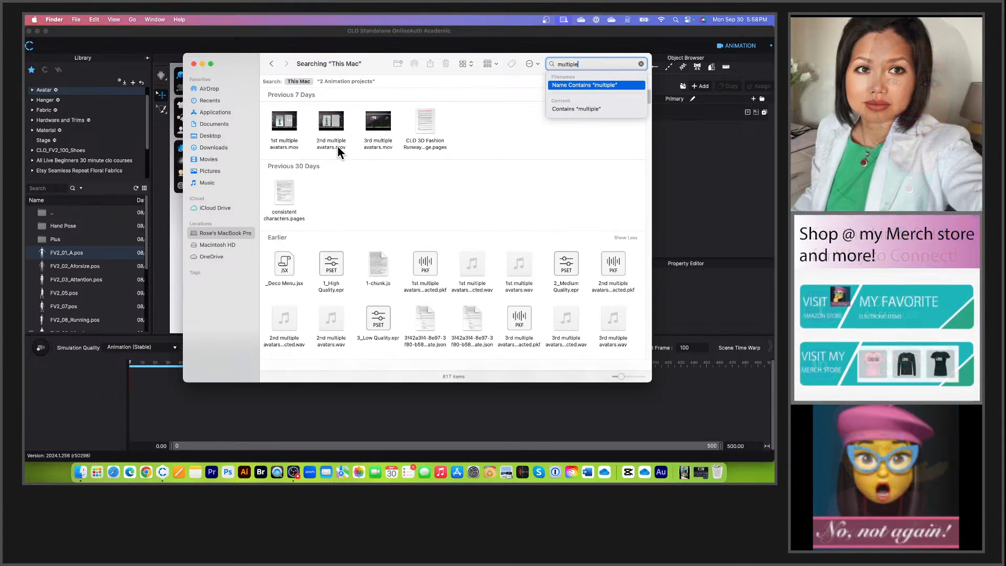
pyautogui.scroll(-5, 502, 180)
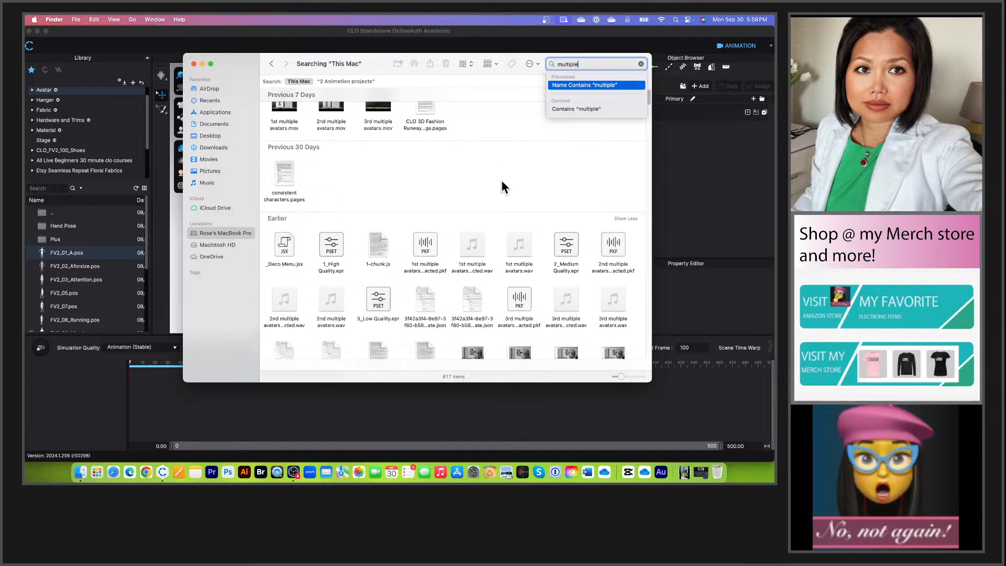
pyautogui.scroll(5, 502, 181)
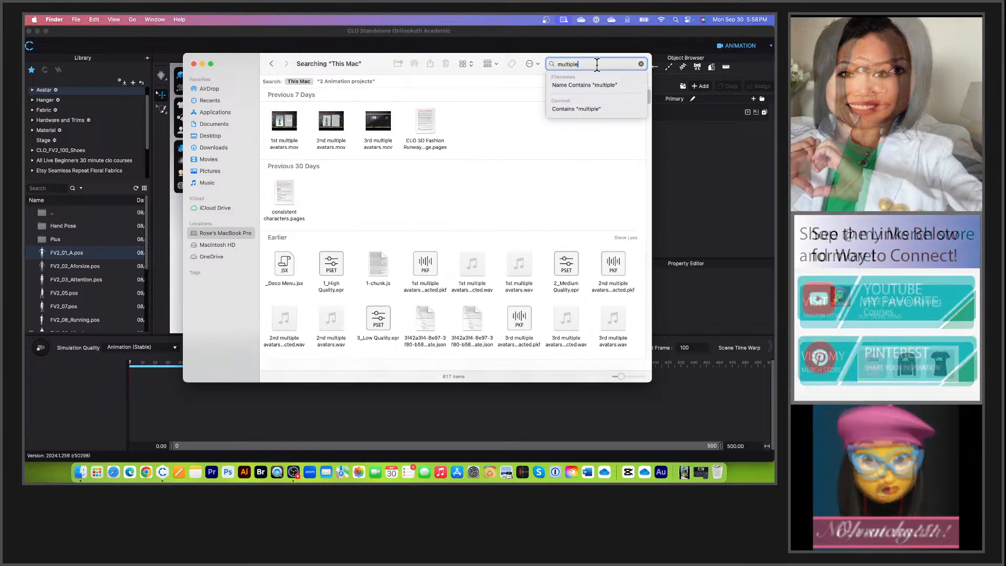
# Step: Refine the search to "done multiple" and limit it to the 2 Animation projects folder
pyautogui.click(559, 64)
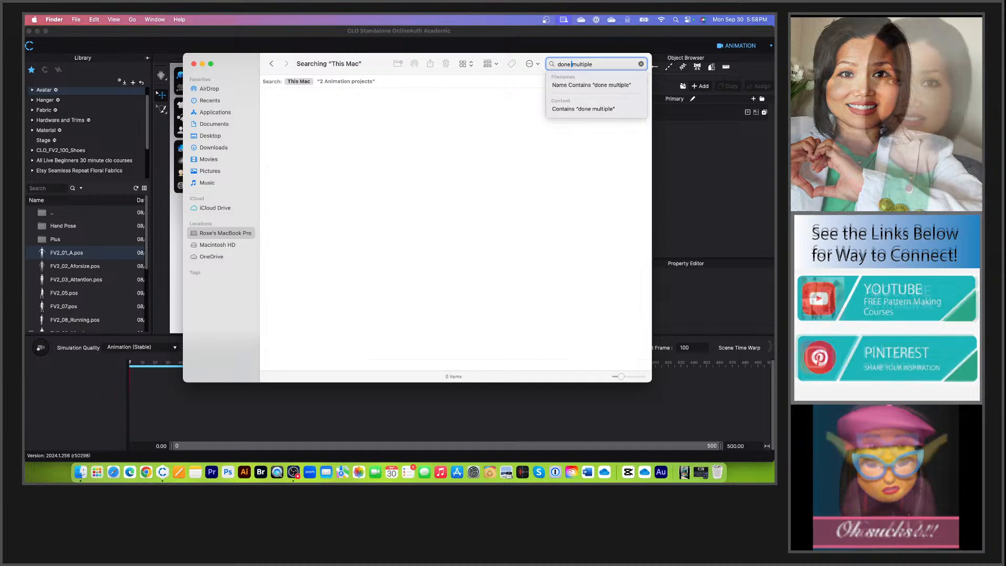
pyautogui.write('_')
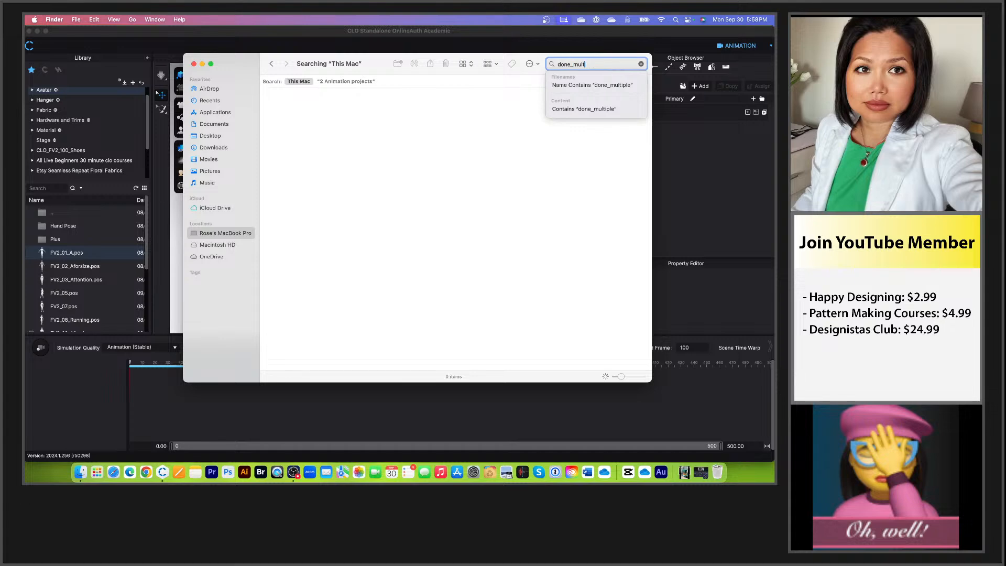
pyautogui.press('BackSpace')
pyautogui.press('BackSpace')
pyautogui.press('BackSpace')
pyautogui.press('BackSpace')
pyautogui.press('BackSpace')
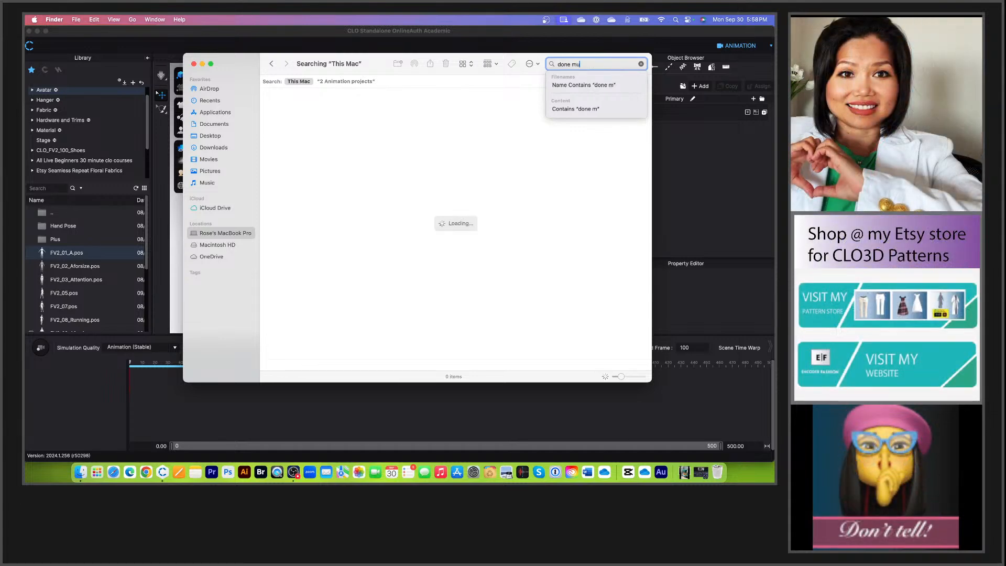
pyautogui.write('mult')
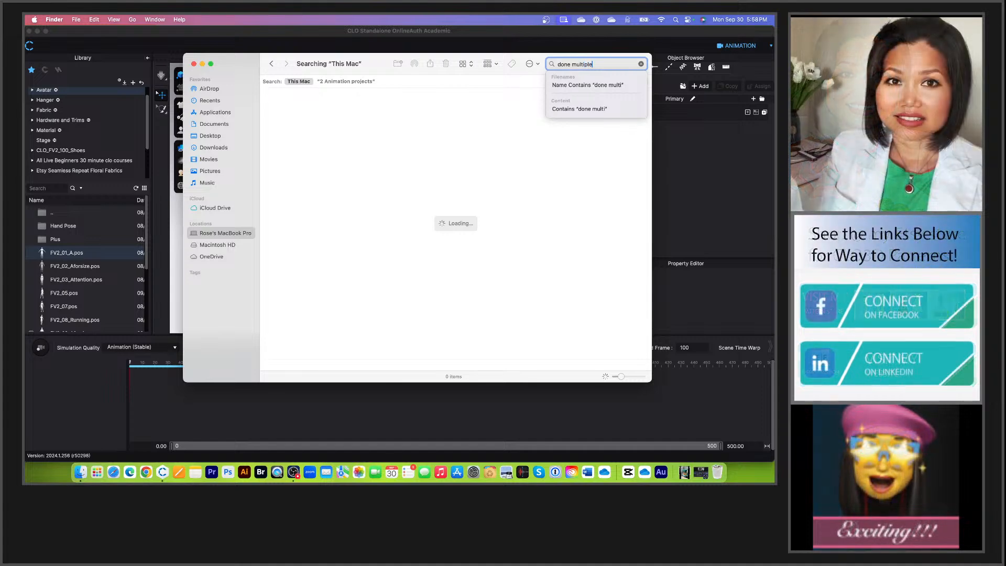
pyautogui.write('iple')
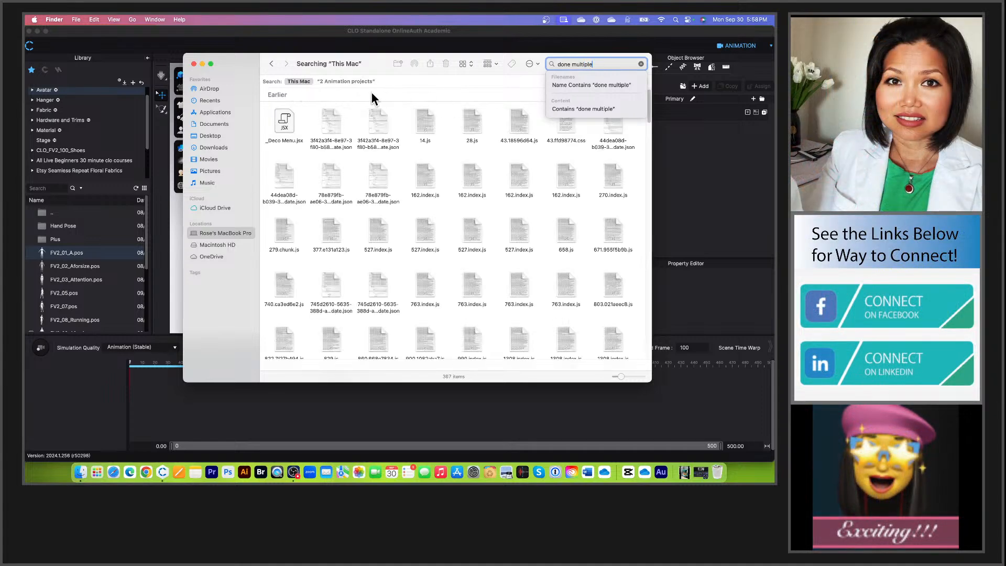
pyautogui.click(346, 81)
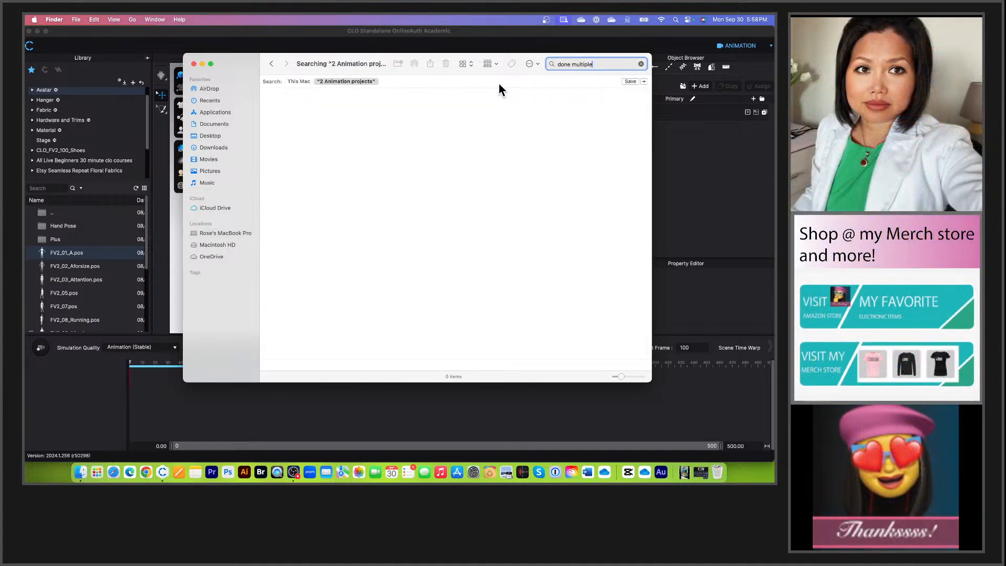
# Step: Clear the search to return to the 2 Animation projects folder and check its Musics for animation subfolder
pyautogui.click(640, 64)
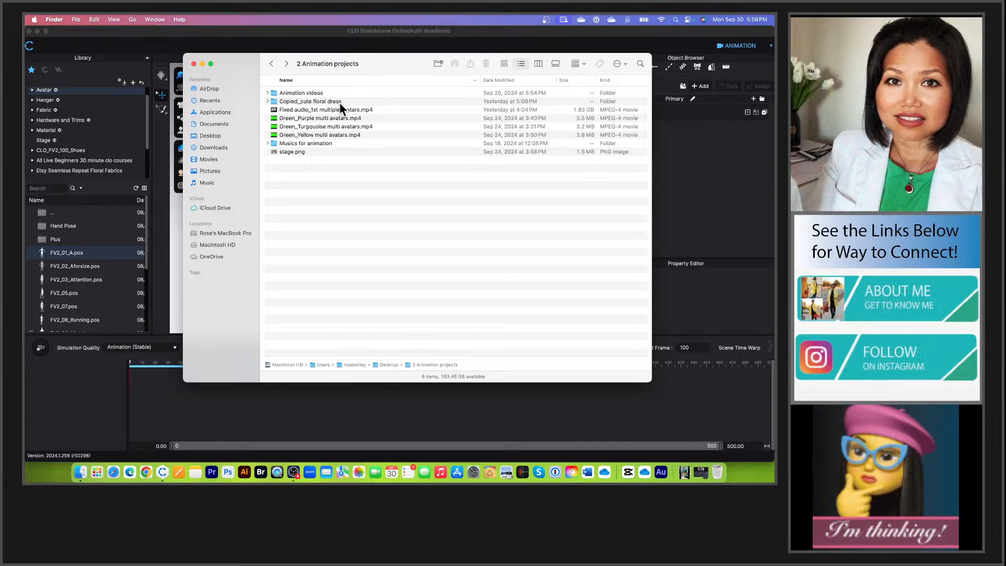
pyautogui.click(268, 143)
pyautogui.click(268, 143)
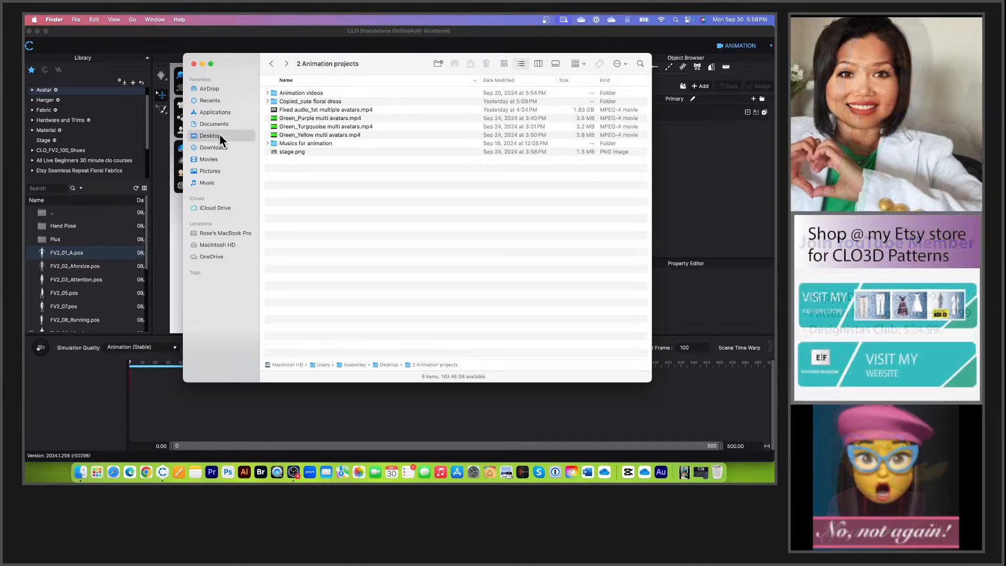
# Step: Open the Test 2 animation knit dresses folder on the Desktop and check the Done_All knit and halloween dresses_1.mp4 video
pyautogui.click(223, 135)
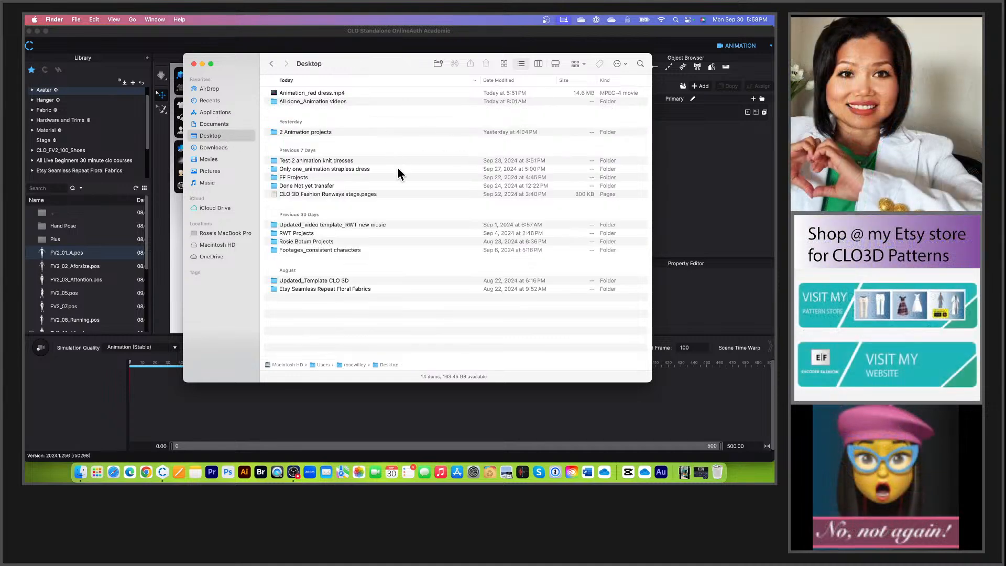
pyautogui.doubleClick(367, 162)
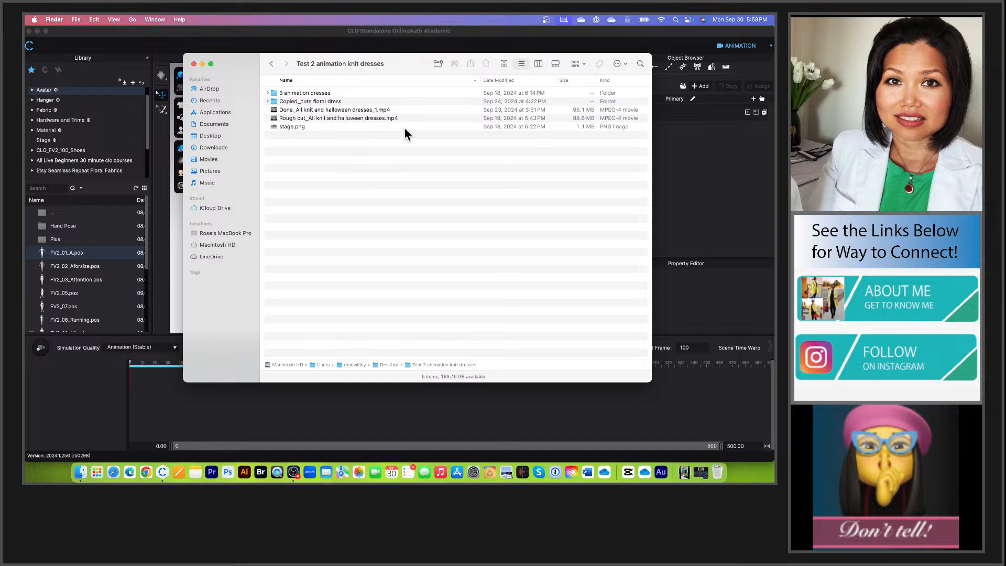
pyautogui.click(411, 110)
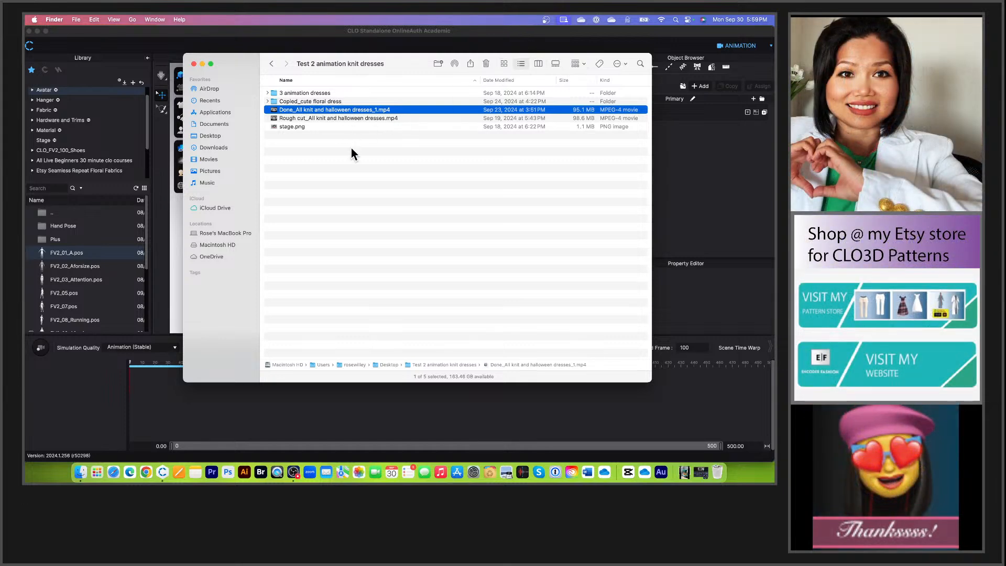
pyautogui.click(351, 151)
# Step: Search the whole Mac for "fashion run"
pyautogui.click(639, 65)
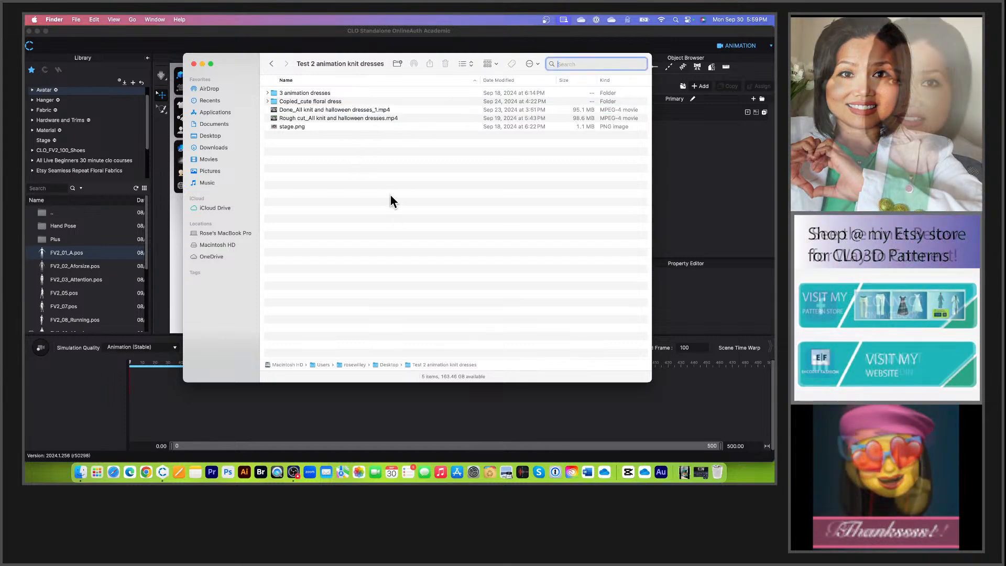
pyautogui.write('fas')
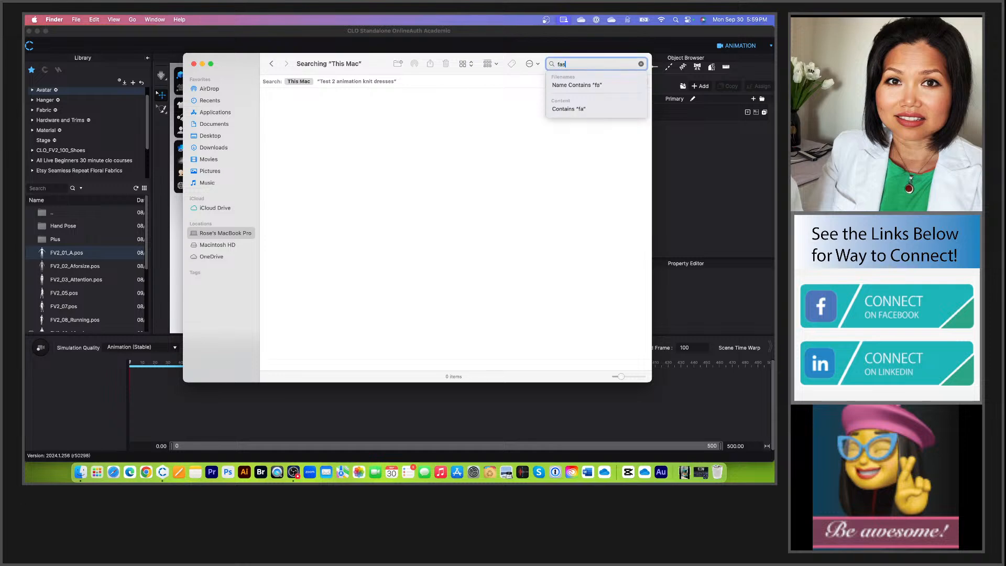
pyautogui.write('hion run')
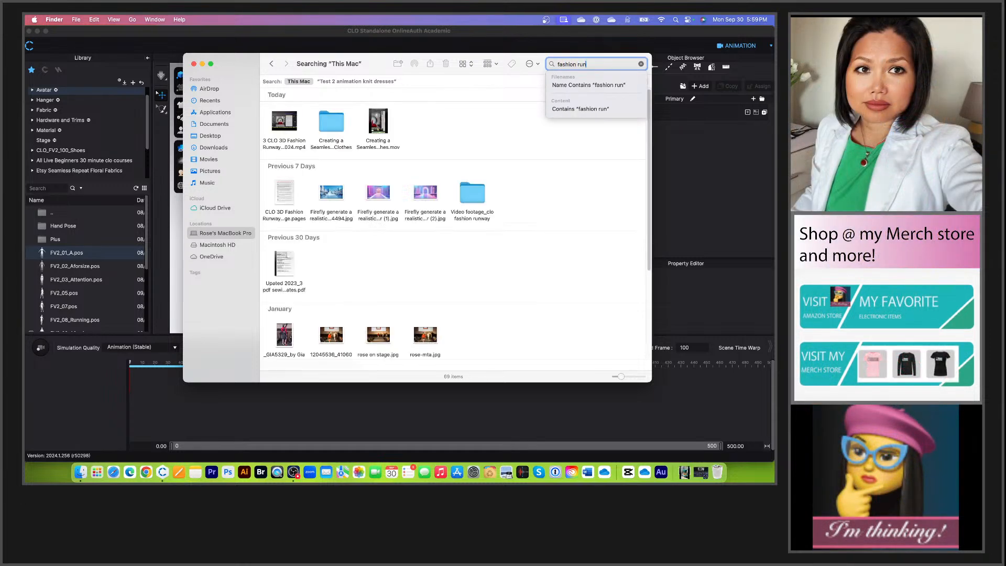
# Step: Play the start of 3 CLO 3D Fashion Runways stage render simulation 2024.mp4 from the search results, then close the video
pyautogui.click(297, 146)
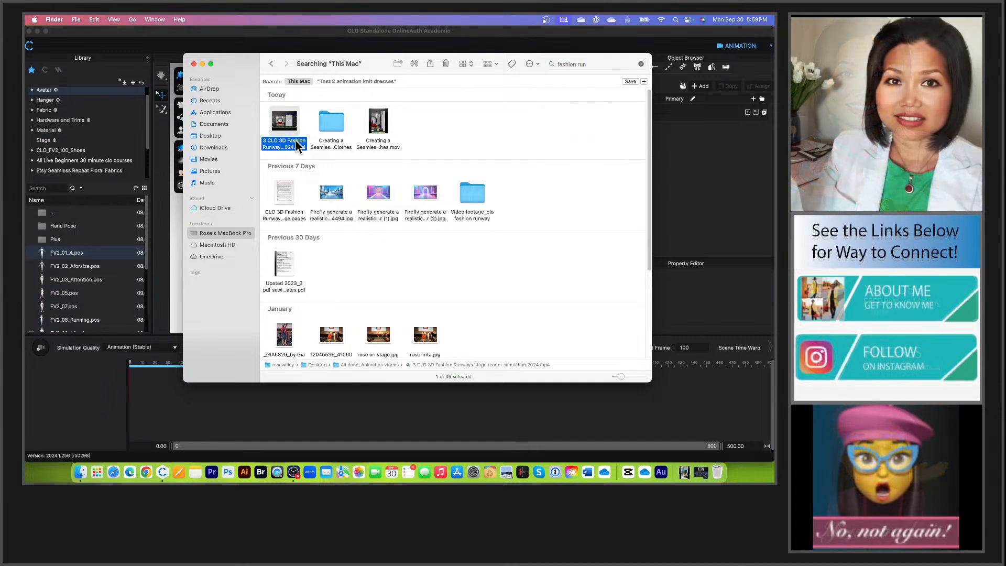
pyautogui.doubleClick(298, 146)
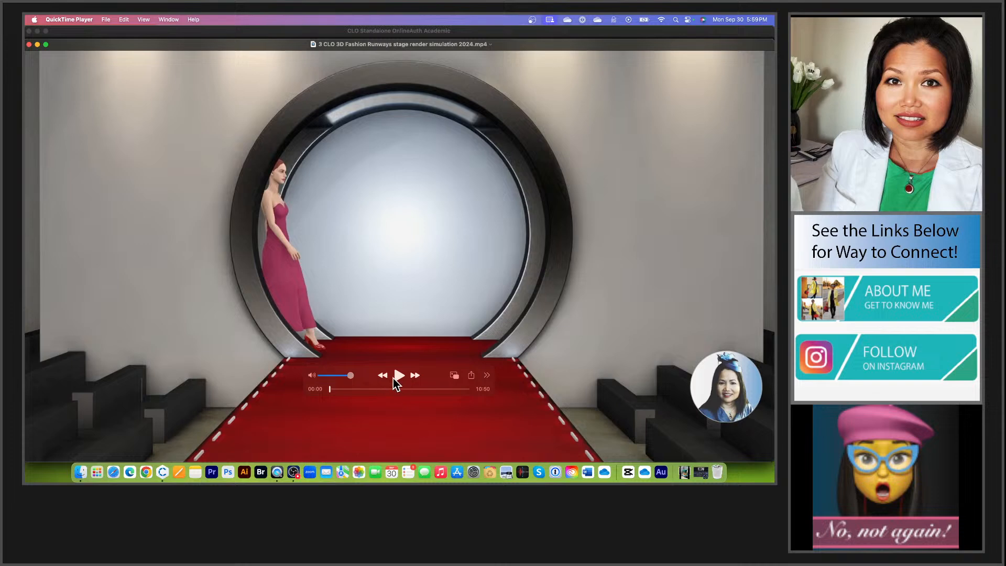
pyautogui.click(398, 375)
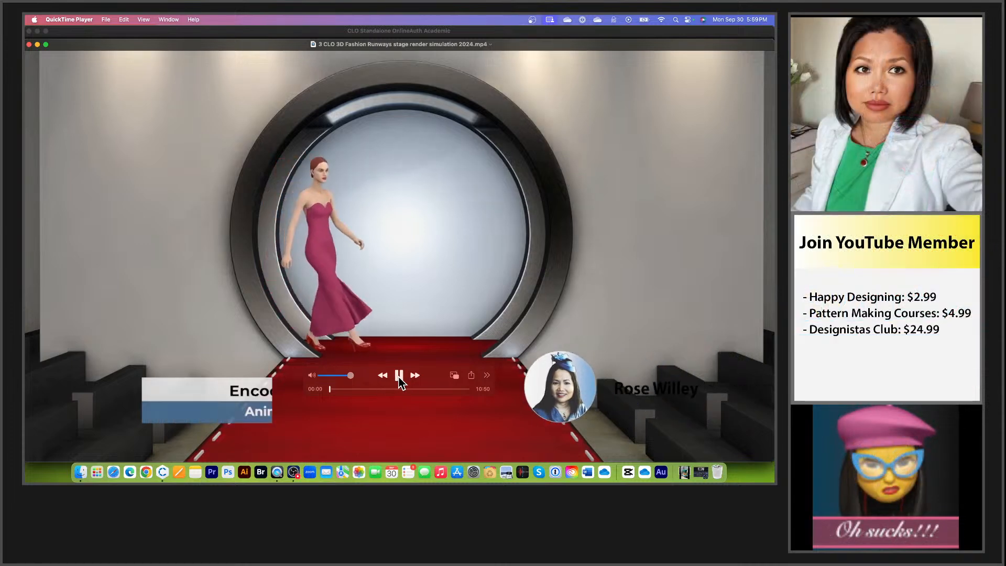
pyautogui.click(399, 375)
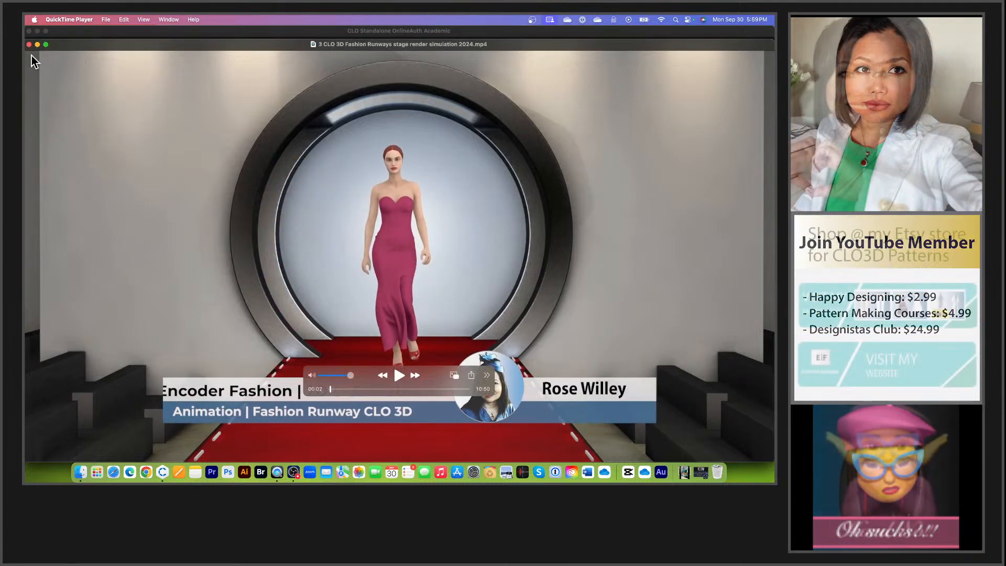
pyautogui.click(29, 45)
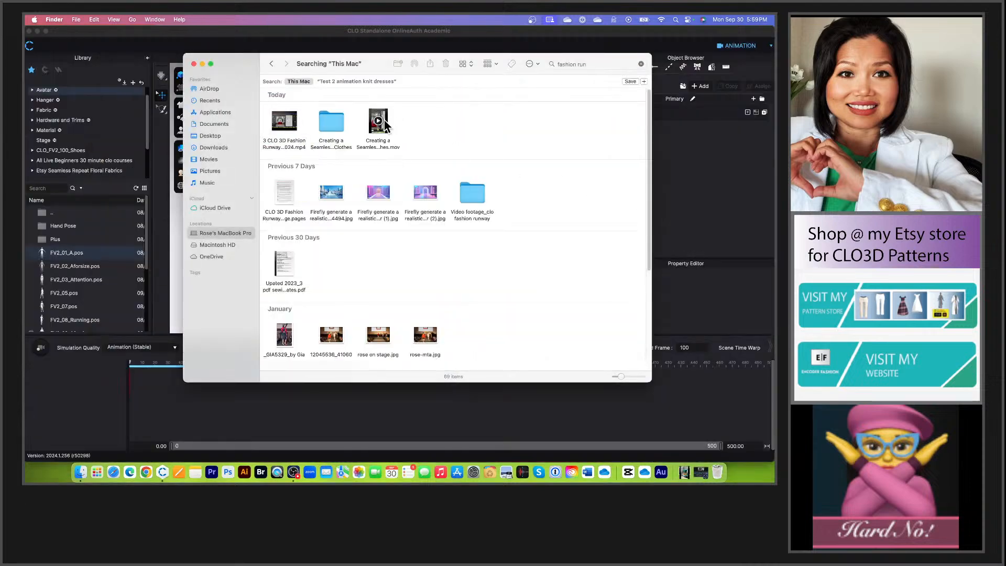
# Step: Look through the remaining search results, then open Recents and show its files as icons
pyautogui.scroll(-3, 489, 285)
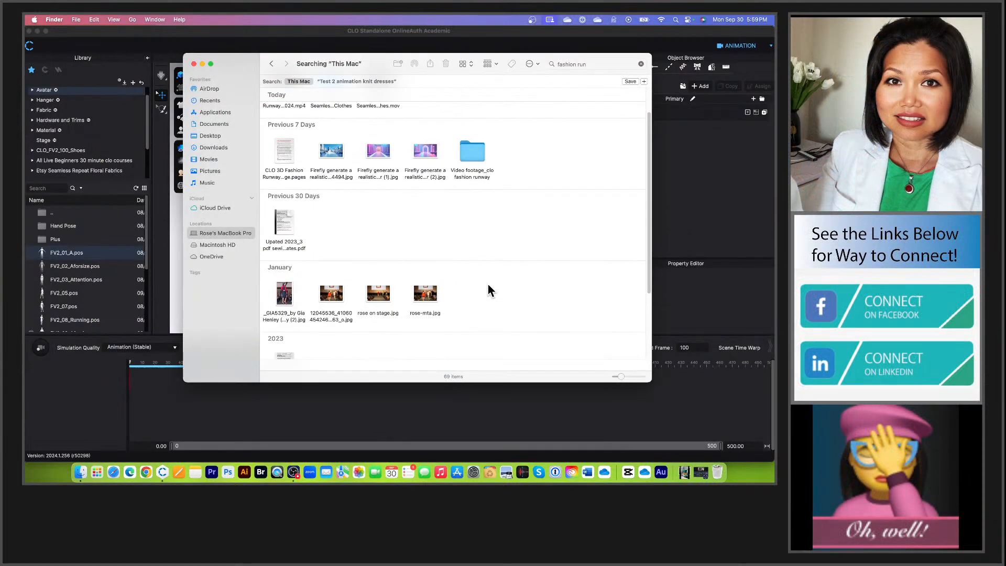
pyautogui.scroll(-5, 488, 286)
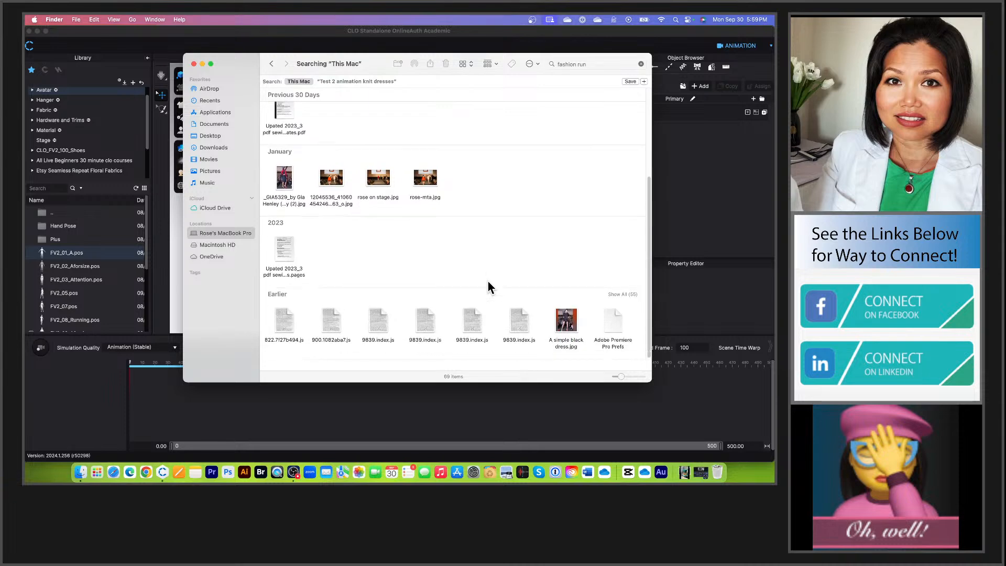
pyautogui.scroll(10, 488, 283)
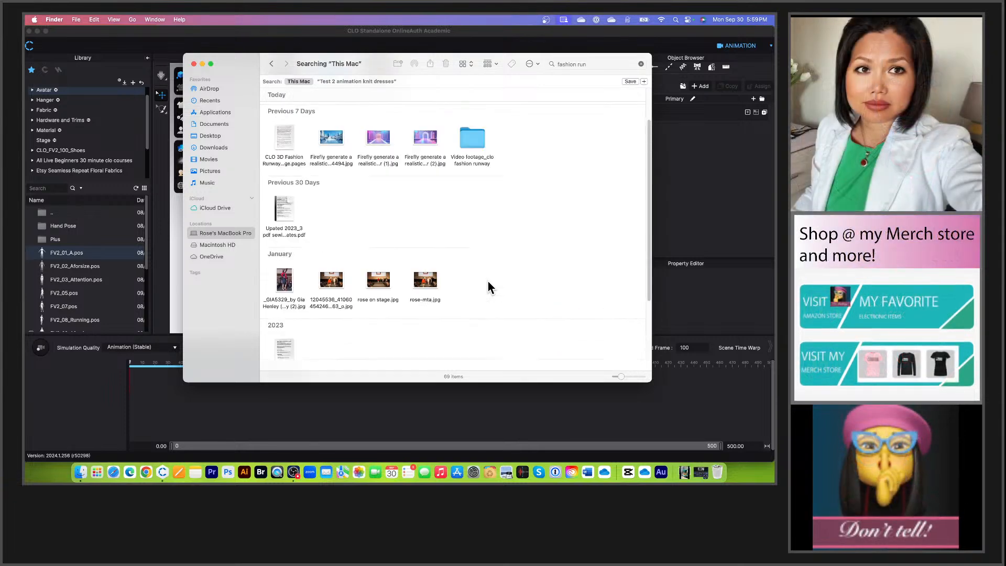
pyautogui.click(226, 101)
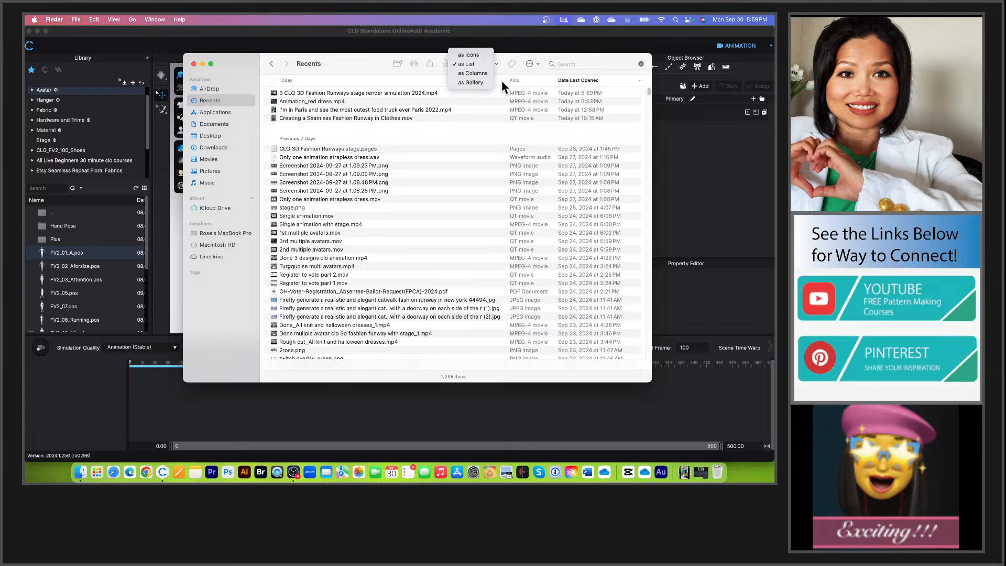
pyautogui.click(474, 73)
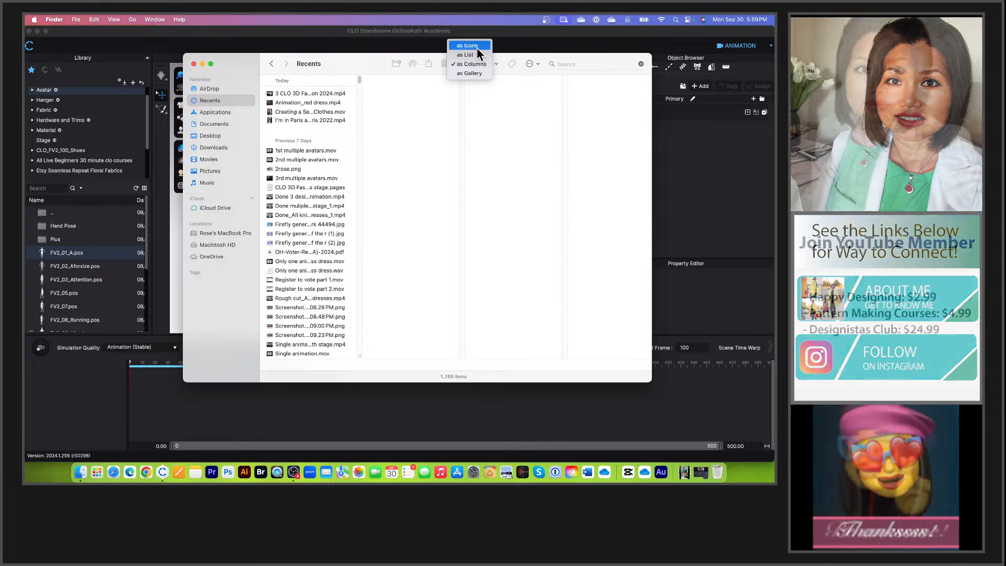
pyautogui.click(468, 46)
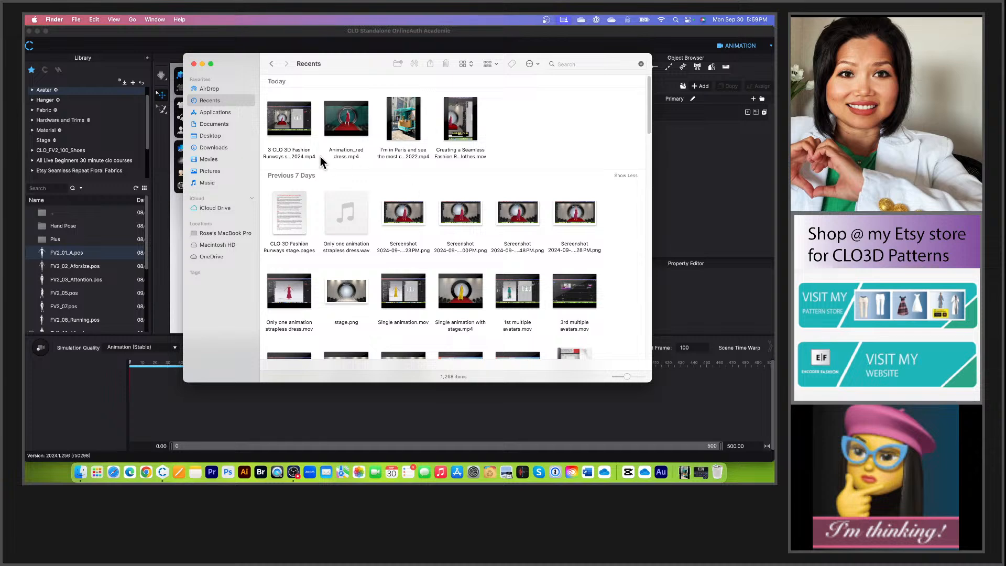
# Step: Replay 3 CLO 3D Fashion Runways stage render simulation 2024.mp4 from Recents, move the playback controls off the captions, and skim ahead
pyautogui.click(300, 153)
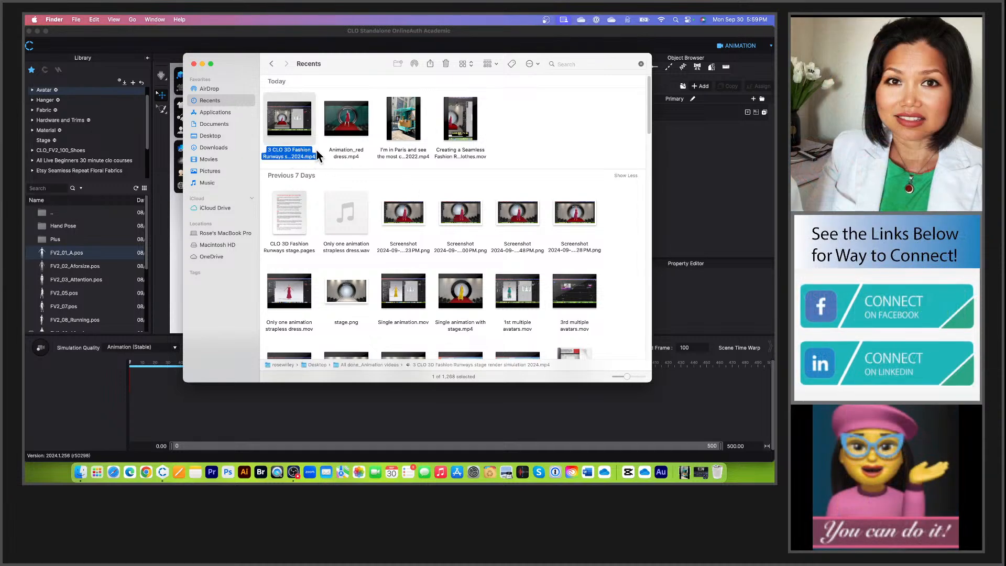
pyautogui.doubleClick(301, 153)
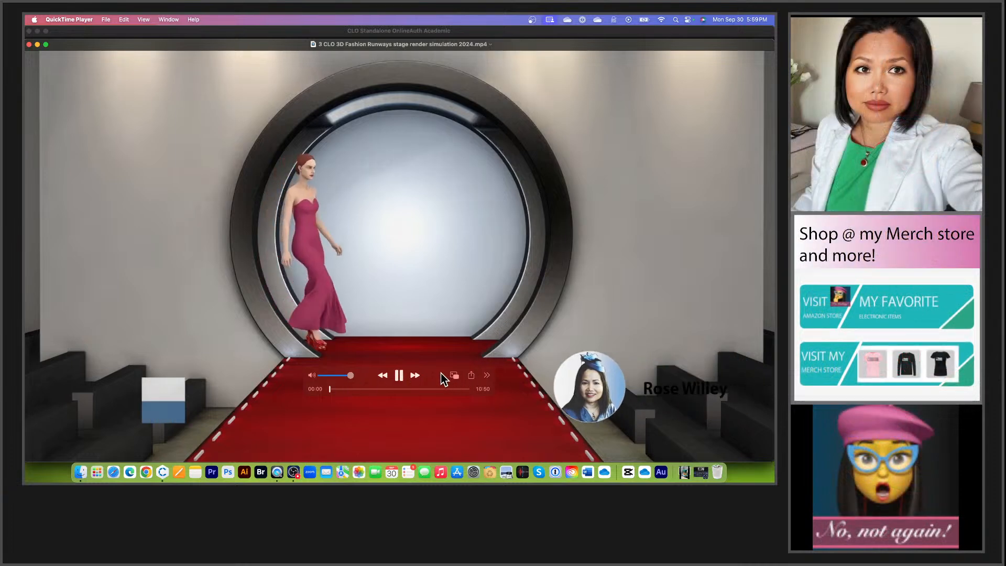
pyautogui.moveTo(430, 375); pyautogui.dragTo(581, 184)
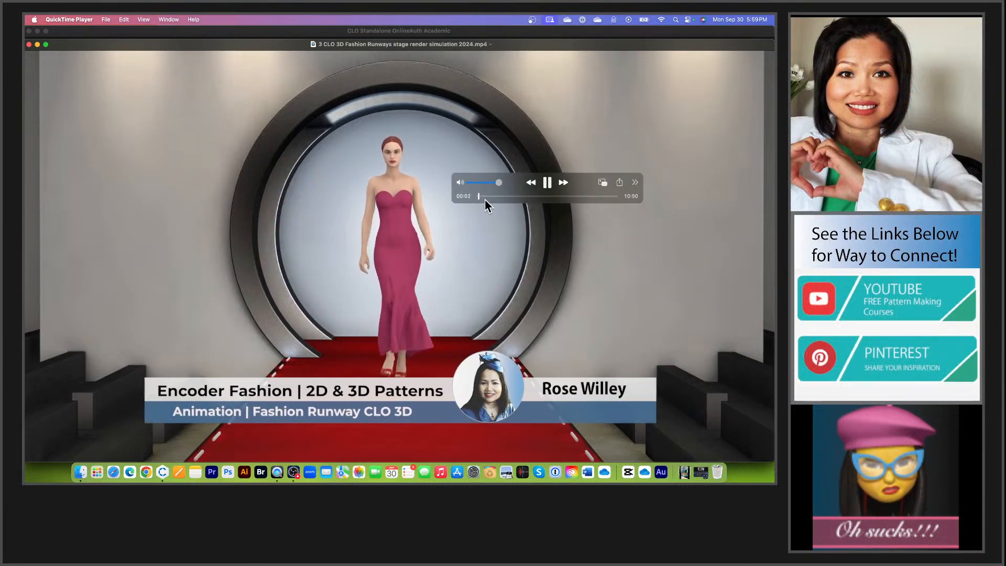
pyautogui.moveTo(480, 198); pyautogui.dragTo(567, 198)
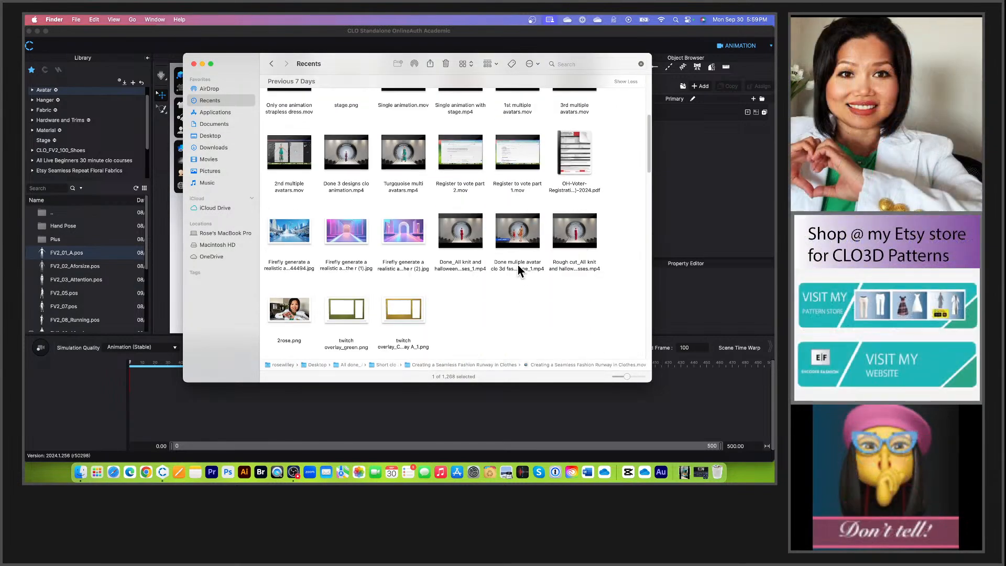
# Step: Open Done muliple avatar clo 3d fashion funway with stage_1.mp4 from Recents for playback
pyautogui.doubleClick(518, 266)
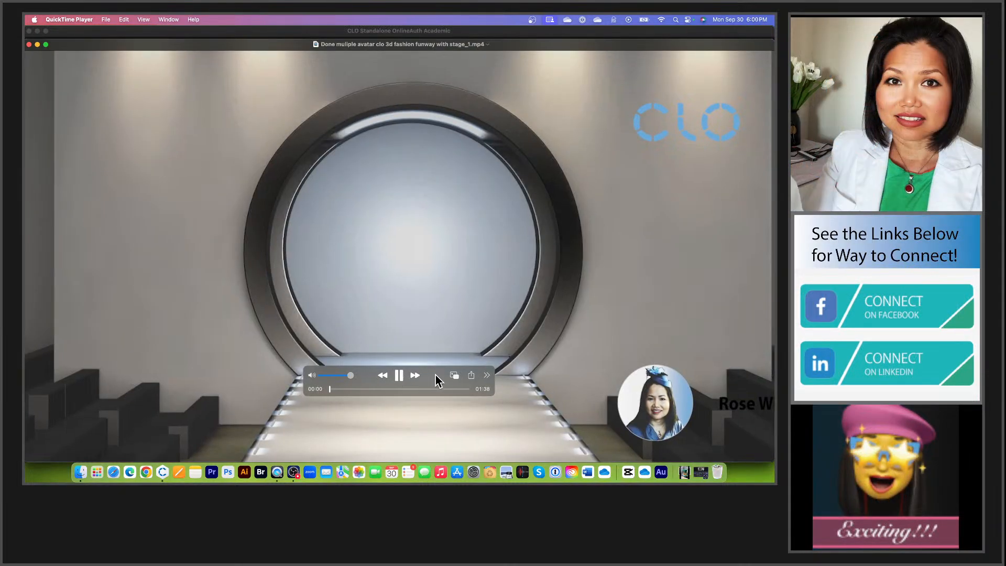
# Step: Watch the multiple-avatar runway video, moving the playback controls up clear of the models and lowering the volume
pyautogui.moveTo(435, 375); pyautogui.dragTo(583, 121)
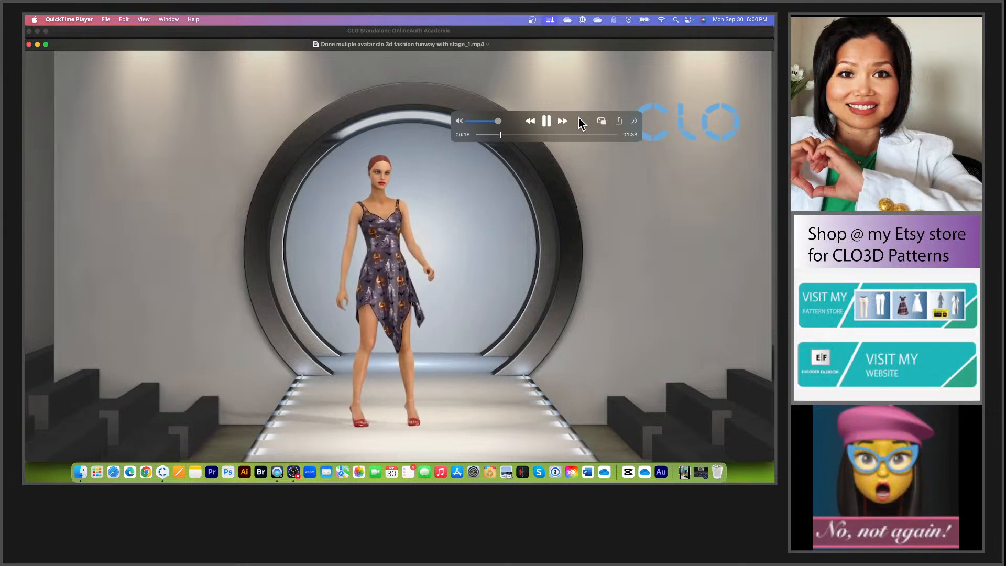
pyautogui.moveTo(578, 118); pyautogui.dragTo(600, 73)
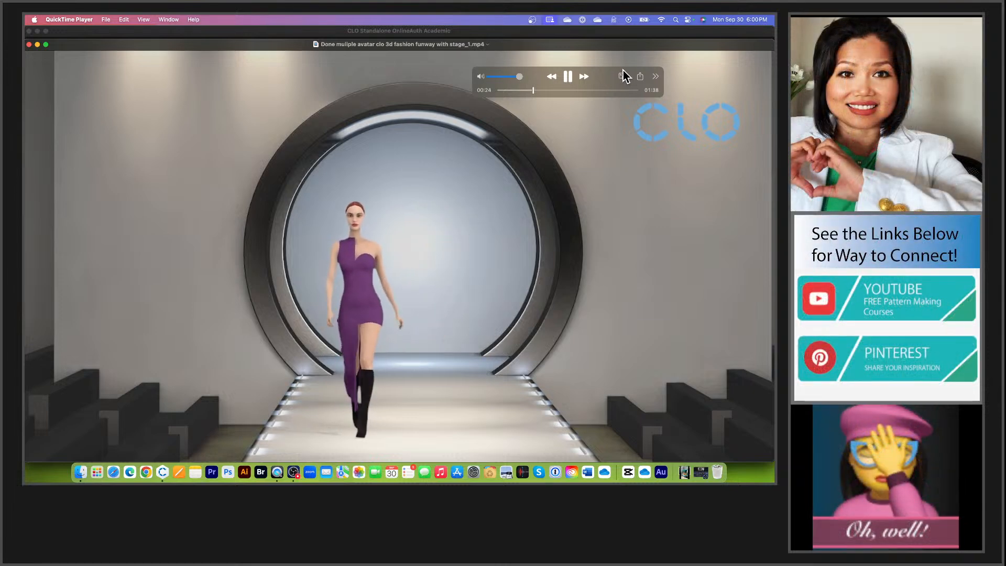
pyautogui.moveTo(602, 69); pyautogui.dragTo(608, 61)
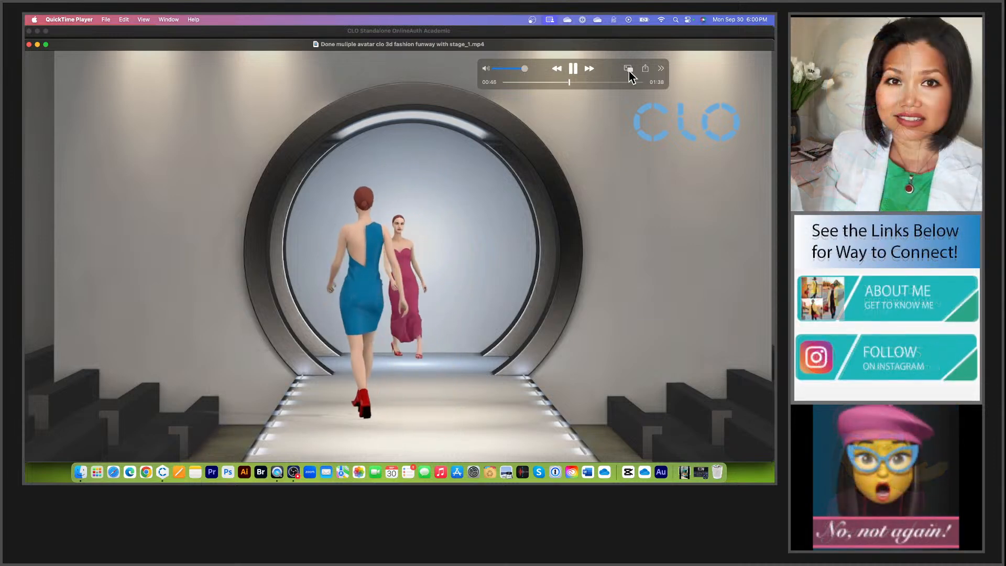
pyautogui.moveTo(521, 67); pyautogui.dragTo(503, 70)
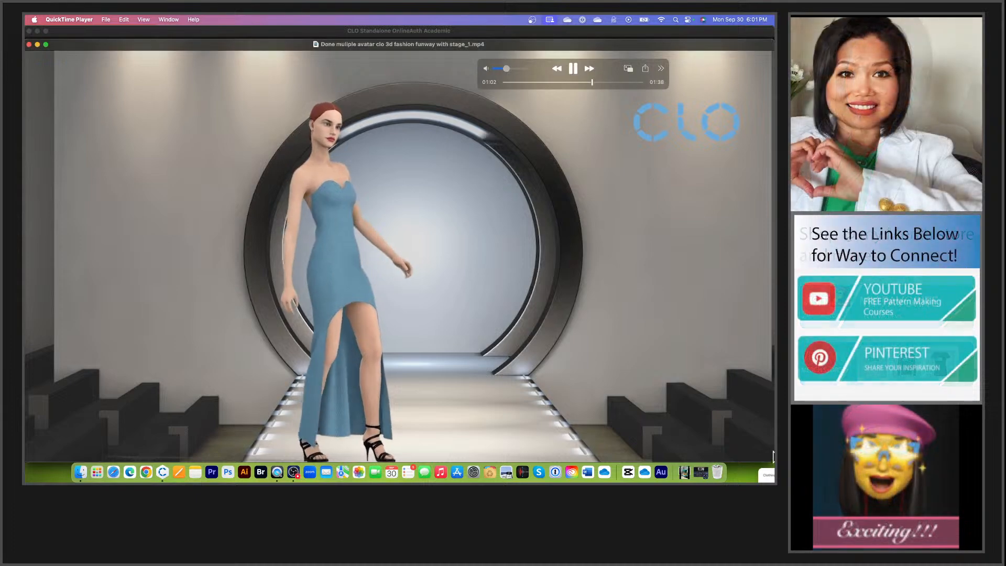
# Step: Shrink and reposition the runway video's window, let it play to the end, and close the video
pyautogui.moveTo(770, 456); pyautogui.dragTo(680, 409)
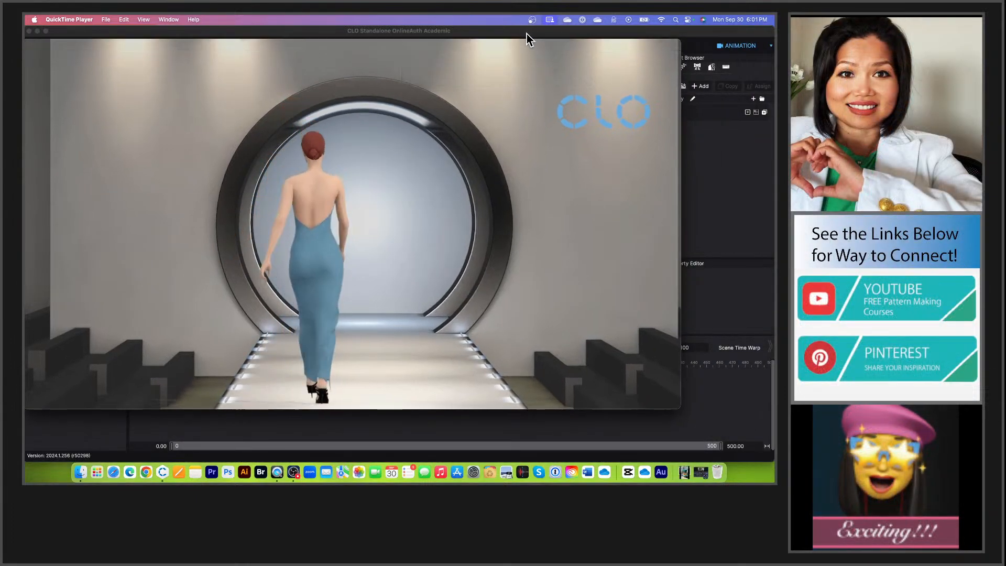
pyautogui.moveTo(521, 47); pyautogui.dragTo(577, 40)
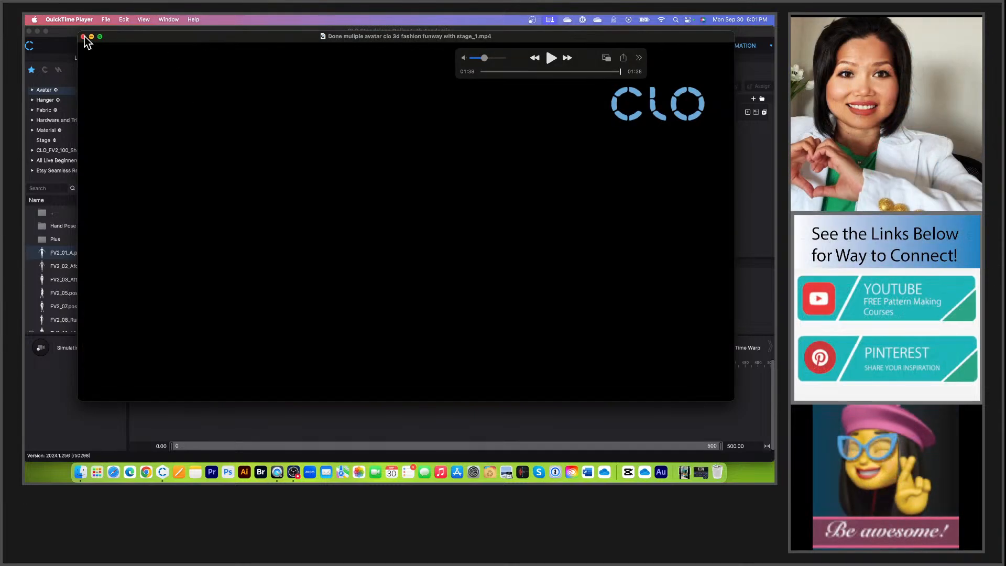
pyautogui.click(83, 37)
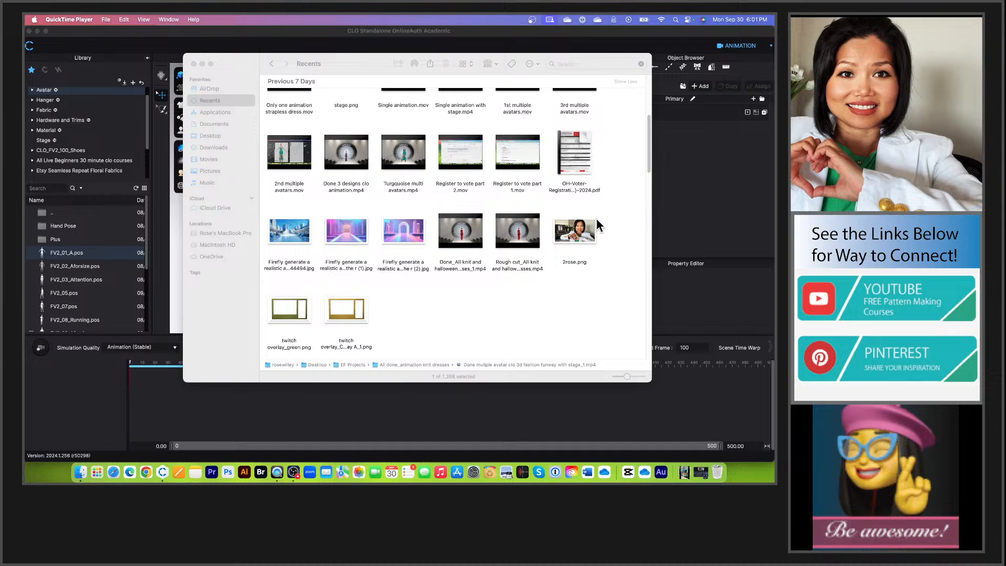
# Step: Select Done 3 designs clo animation.mp4 in Recents and look through the older files for other runway videos
pyautogui.moveTo(496, 242)
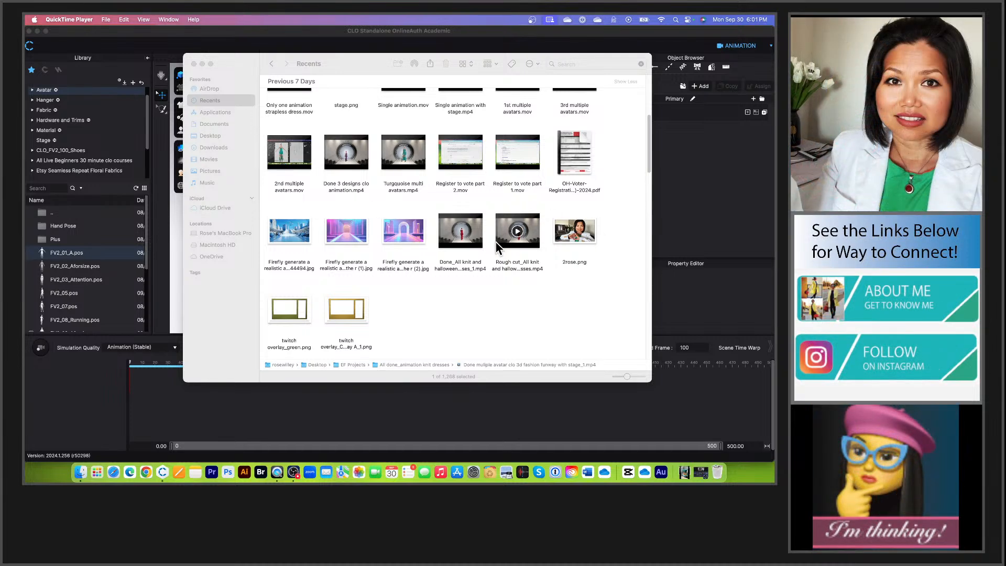
pyautogui.click(346, 183)
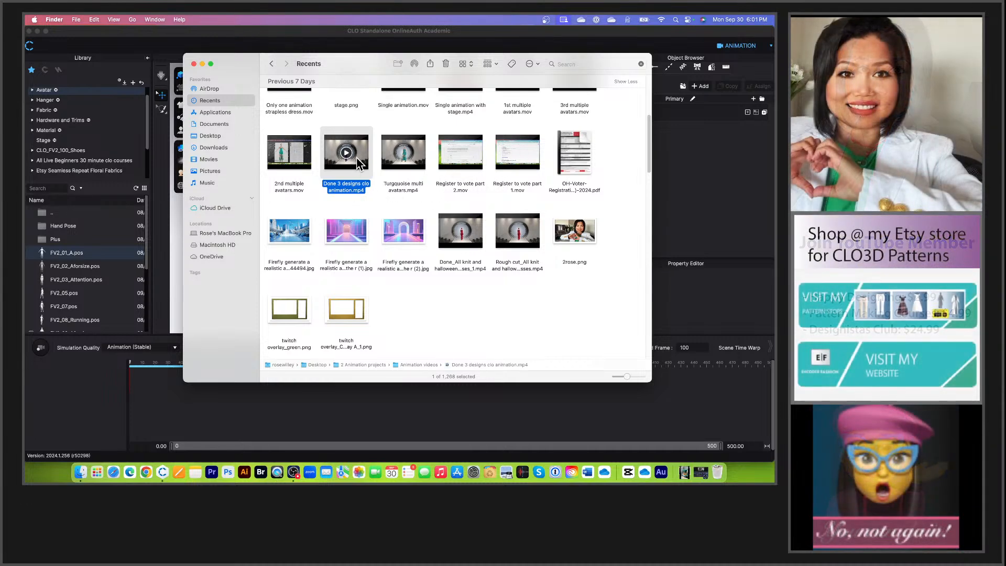
pyautogui.scroll(-1, 514, 231)
pyautogui.scroll(-1, 514, 233)
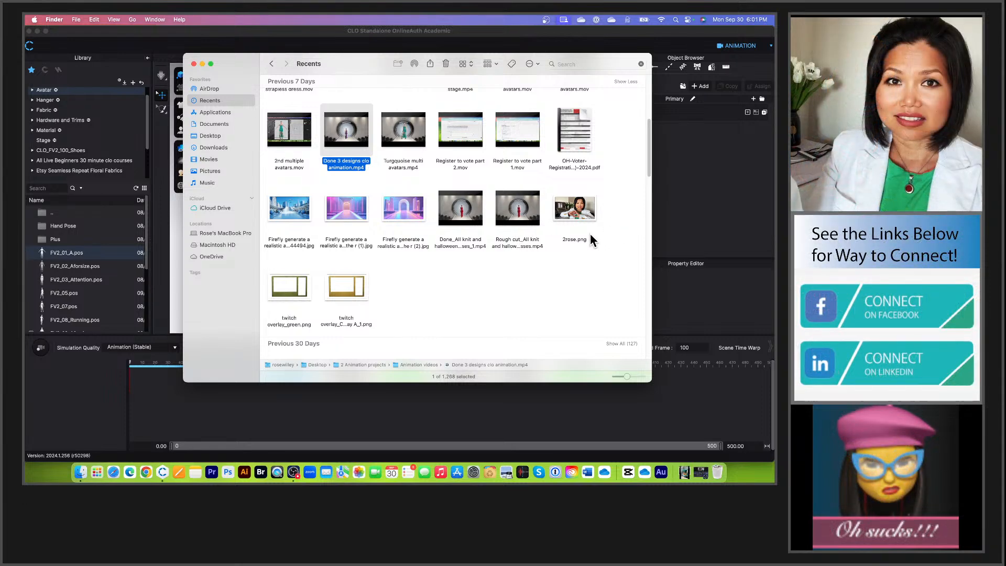
pyautogui.scroll(-10, 589, 232)
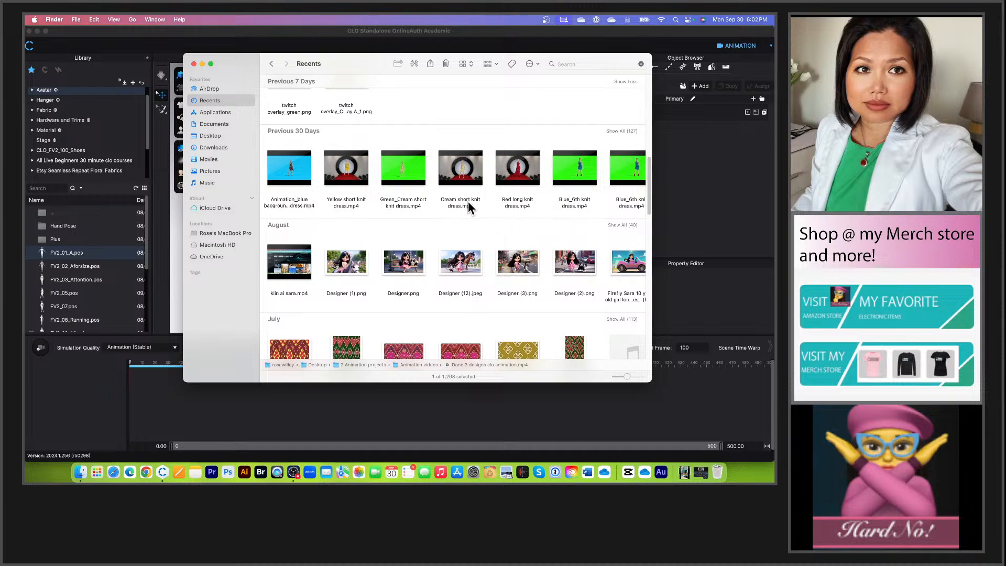
pyautogui.scroll(10, 469, 208)
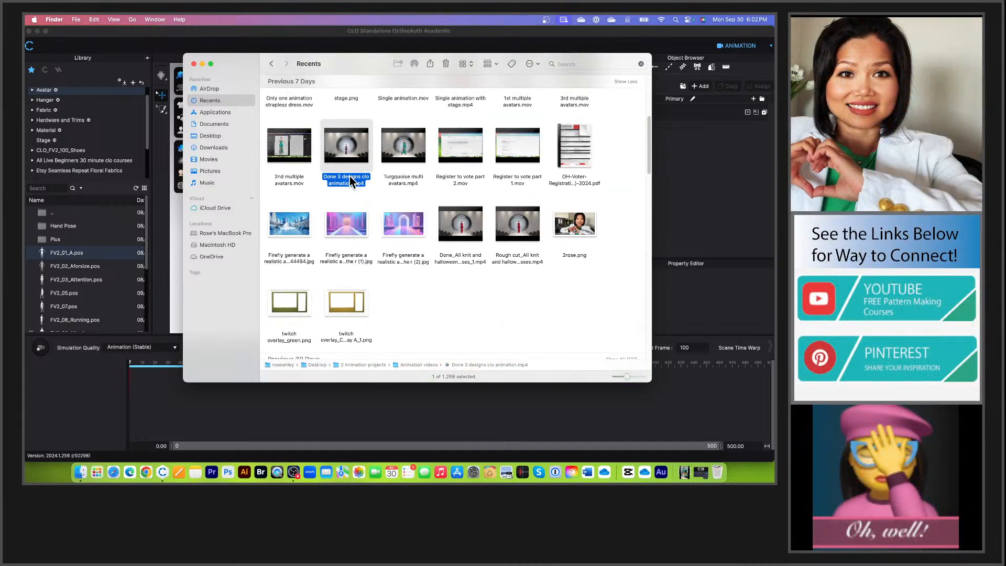
# Step: Open Done 3 designs clo animation.mp4, skip ahead to about 25 seconds, and close the video
pyautogui.doubleClick(350, 179)
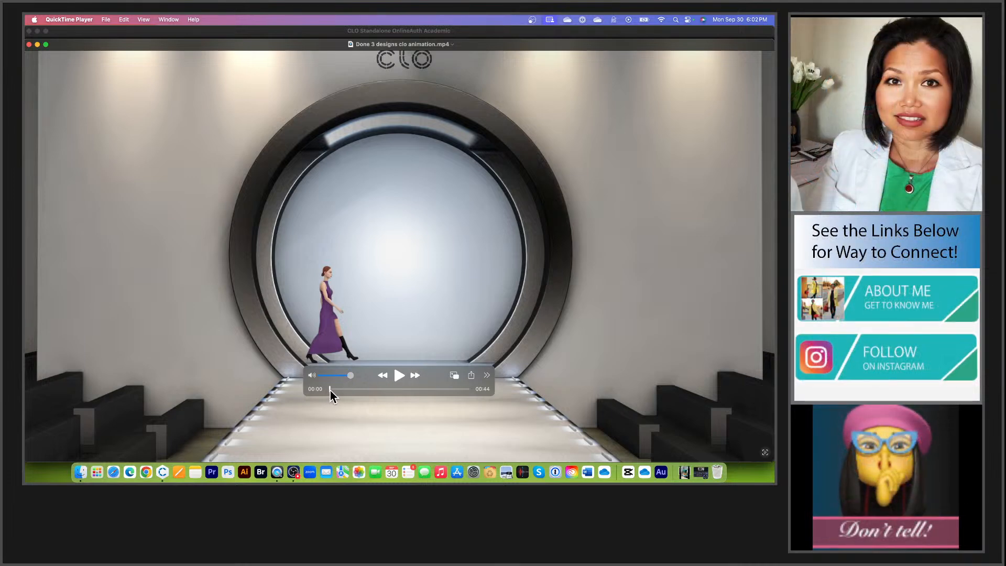
pyautogui.moveTo(330, 389); pyautogui.dragTo(408, 389)
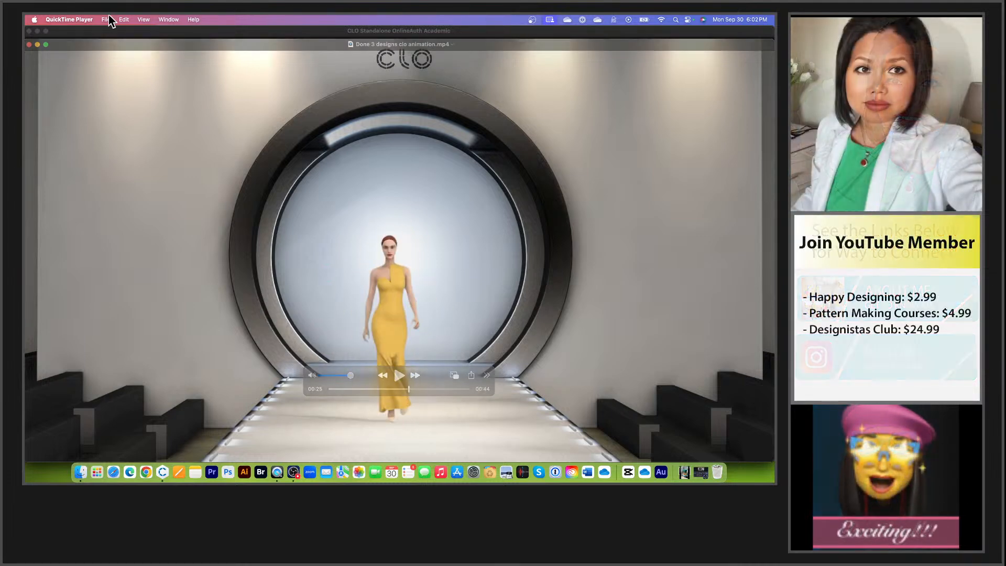
pyautogui.click(29, 45)
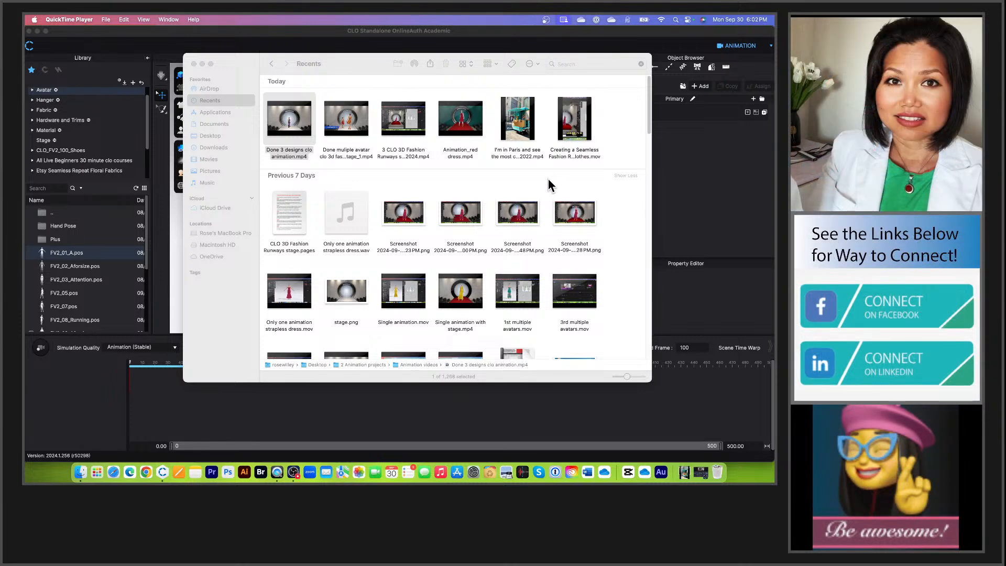
# Step: Look through the Today and Previous 7 Days files in Recents, then close the file window
pyautogui.scroll(-3, 548, 178)
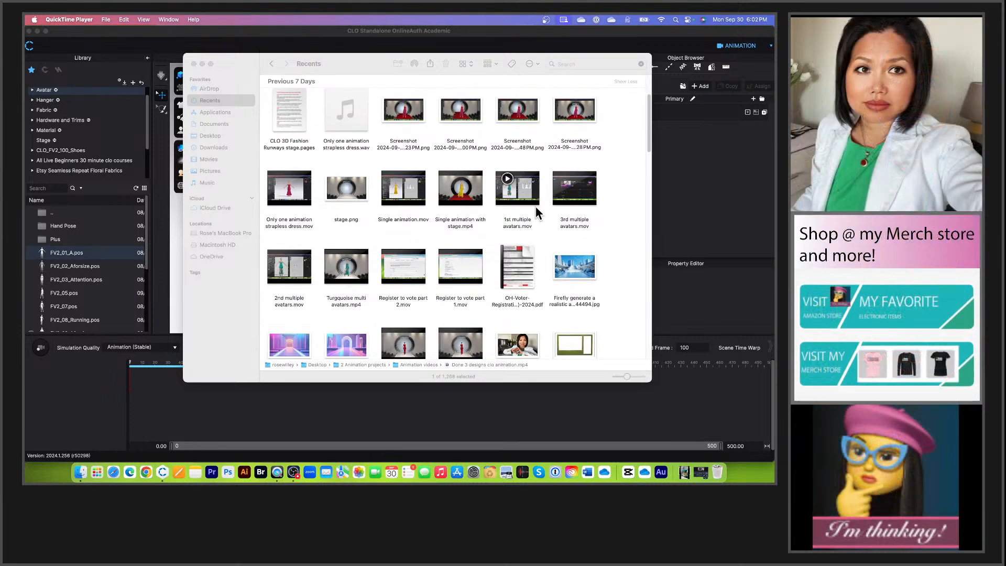
pyautogui.scroll(-3, 535, 207)
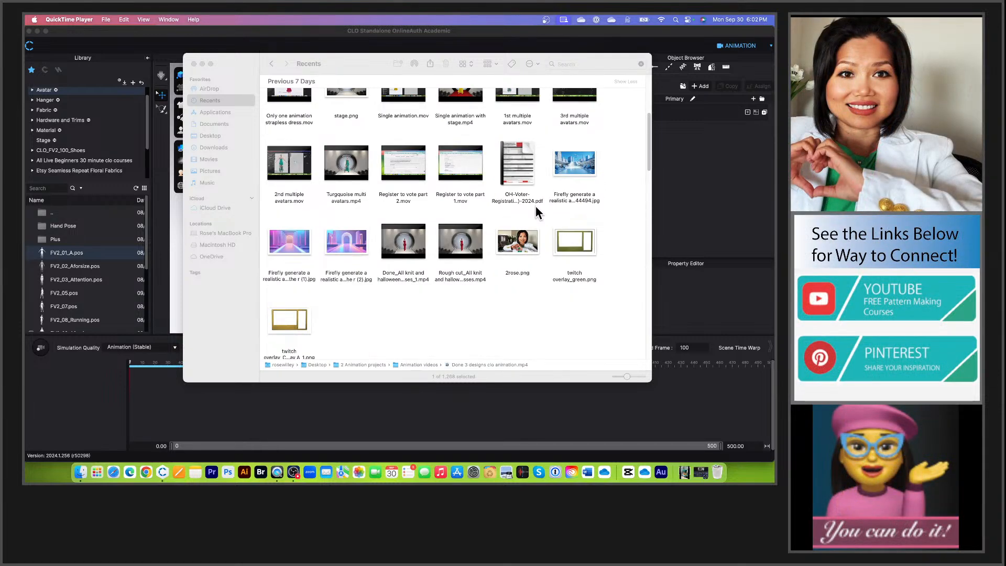
pyautogui.scroll(5, 535, 206)
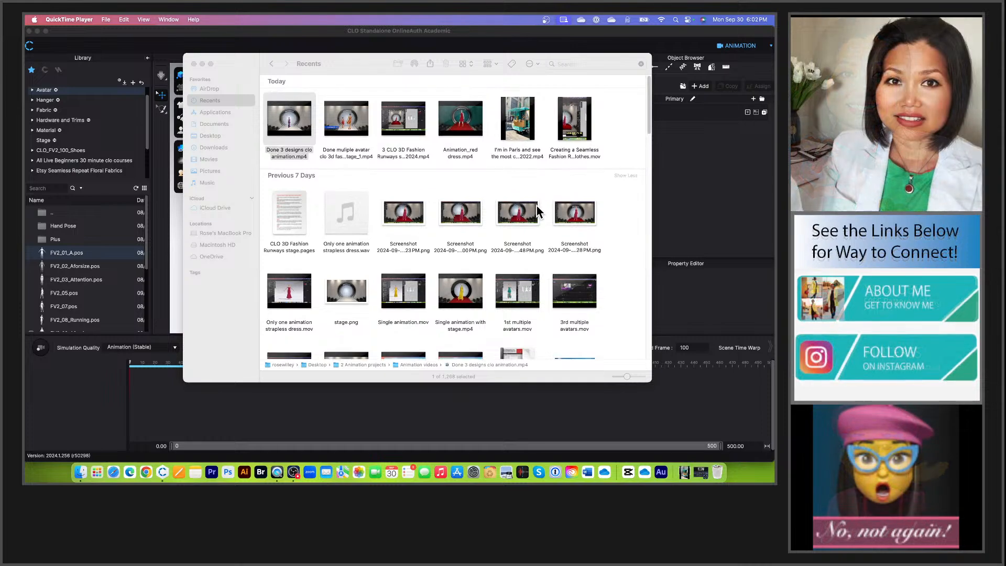
pyautogui.click(235, 84)
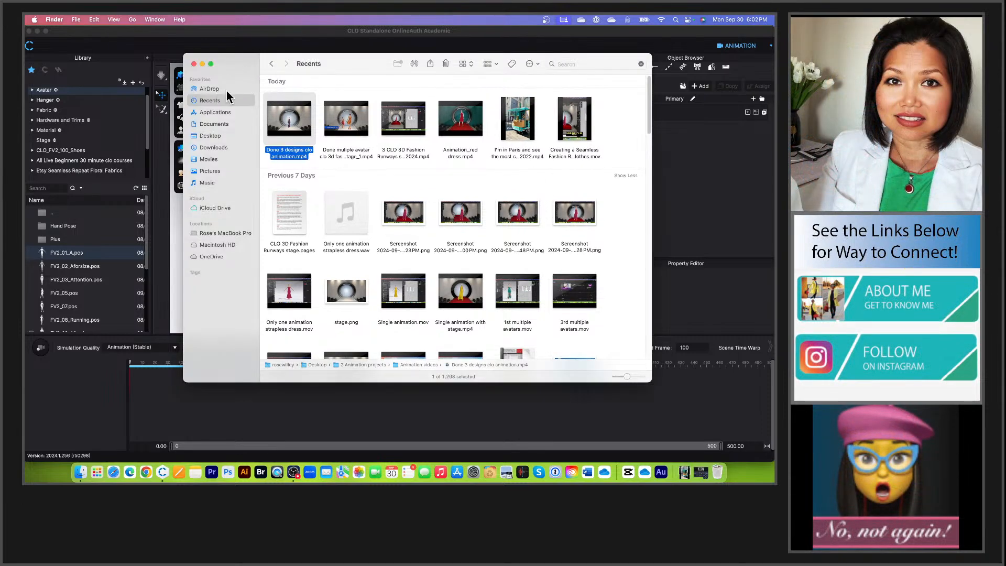
pyautogui.click(193, 63)
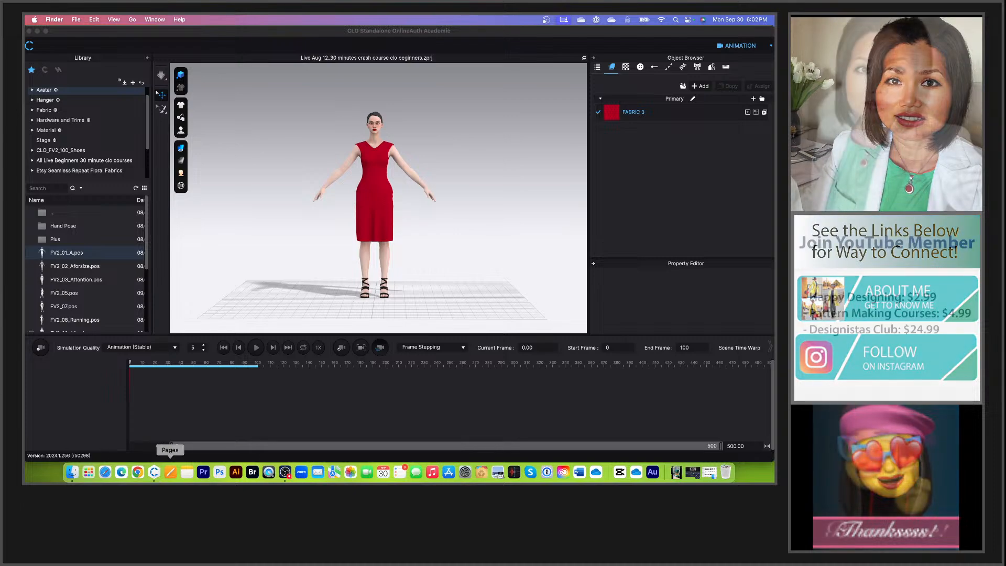
# Step: Reopen Finder and look through Recents, down to the August and July files, for the multiple-avatar video
pyautogui.click(72, 474)
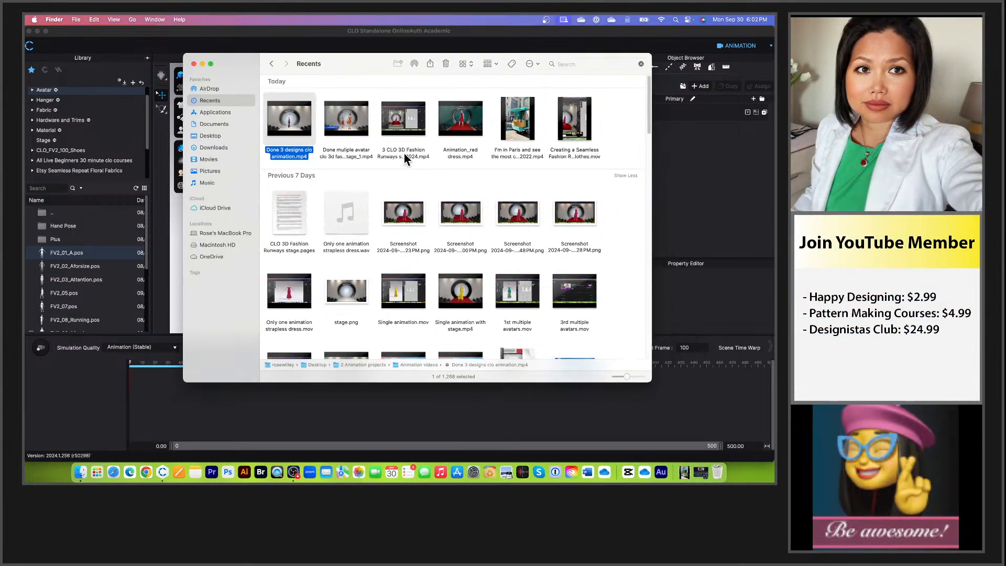
pyautogui.scroll(-5, 542, 207)
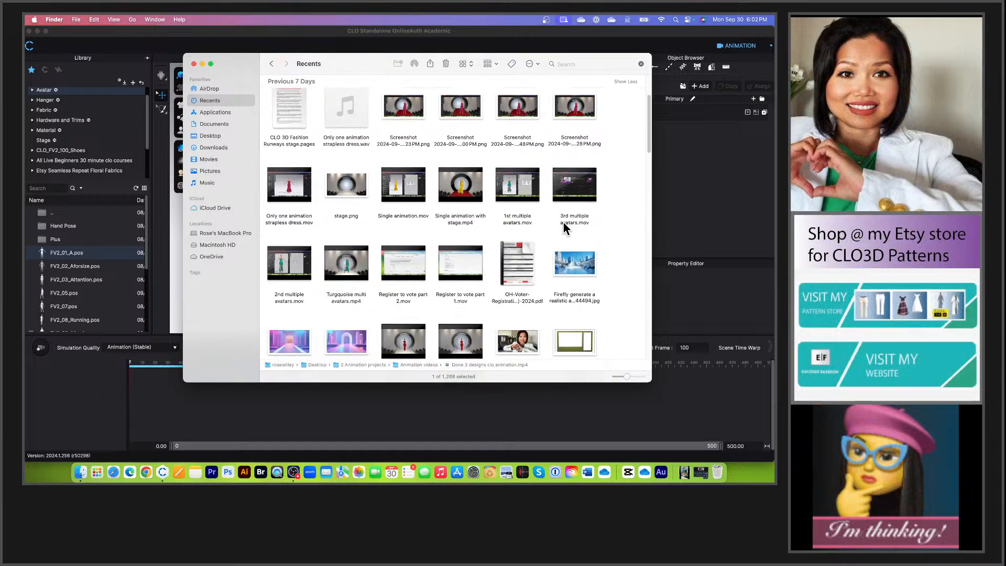
pyautogui.scroll(-3, 565, 227)
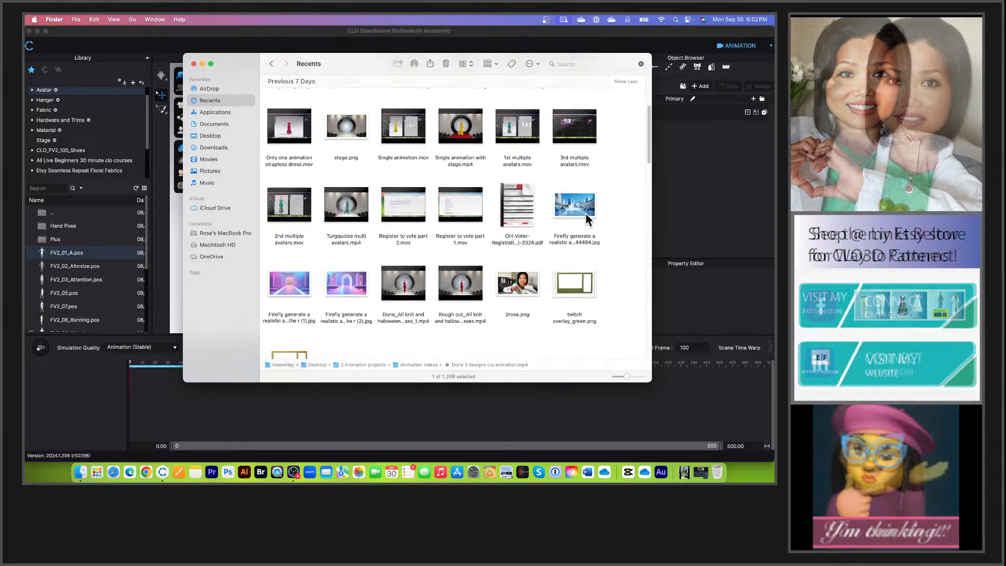
pyautogui.scroll(-10, 586, 215)
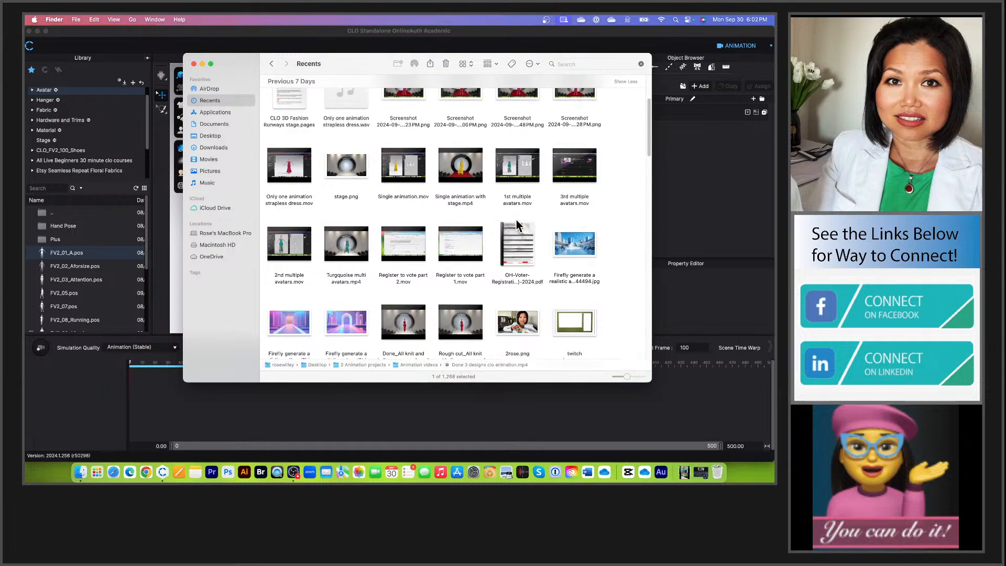
pyautogui.scroll(-3, 508, 215)
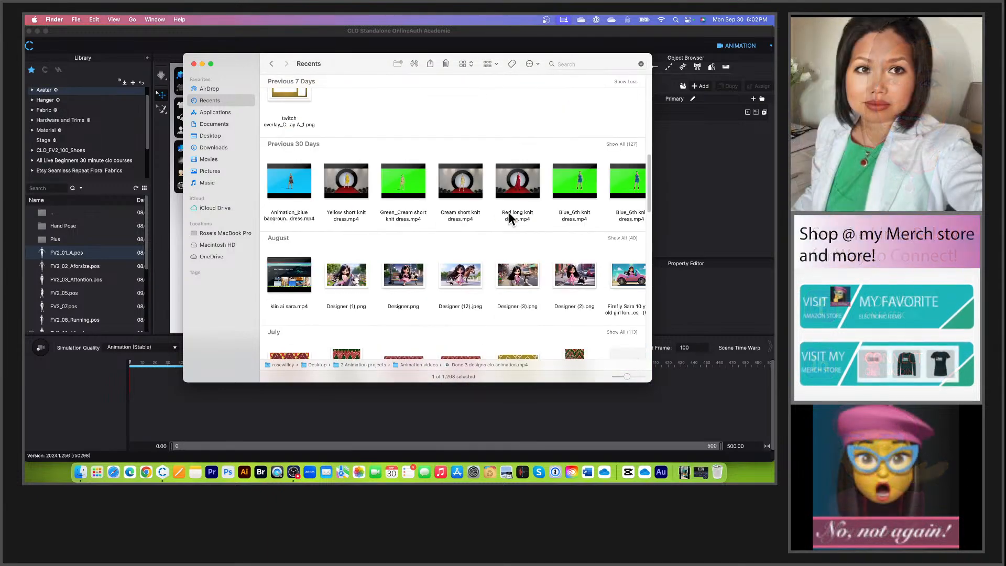
pyautogui.scroll(5, 508, 215)
pyautogui.scroll(8, 508, 219)
# Step: Open Fixed audio_1st multiple avatars.mp4 from the 2 Animation projects folder on the Desktop, skim ahead, and close it
pyautogui.click(211, 137)
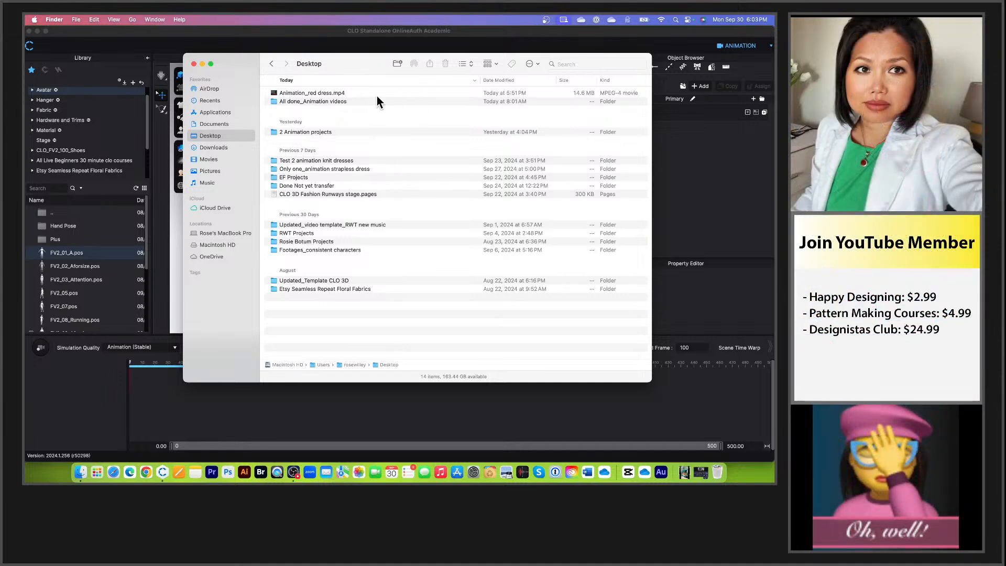
pyautogui.doubleClick(361, 131)
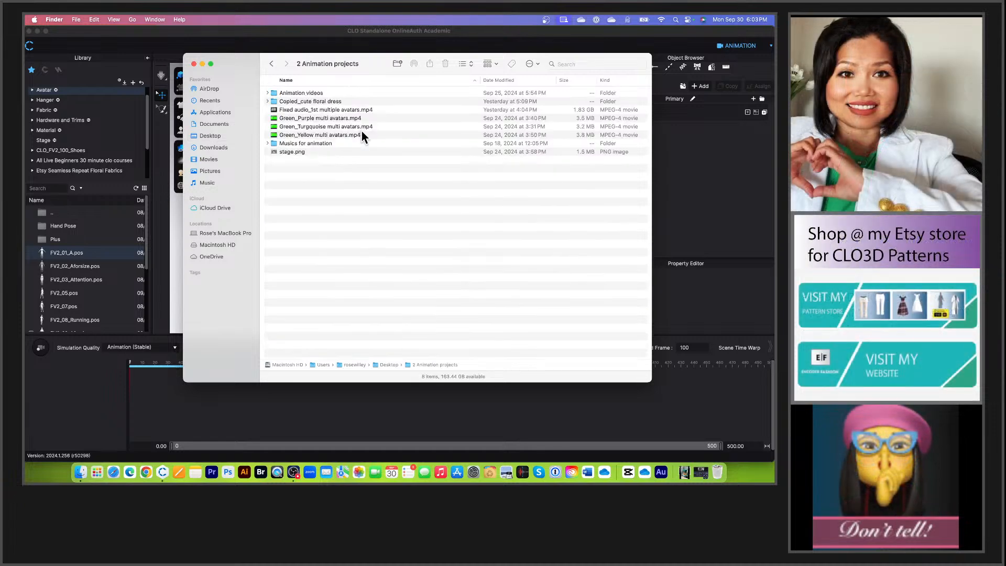
pyautogui.doubleClick(392, 110)
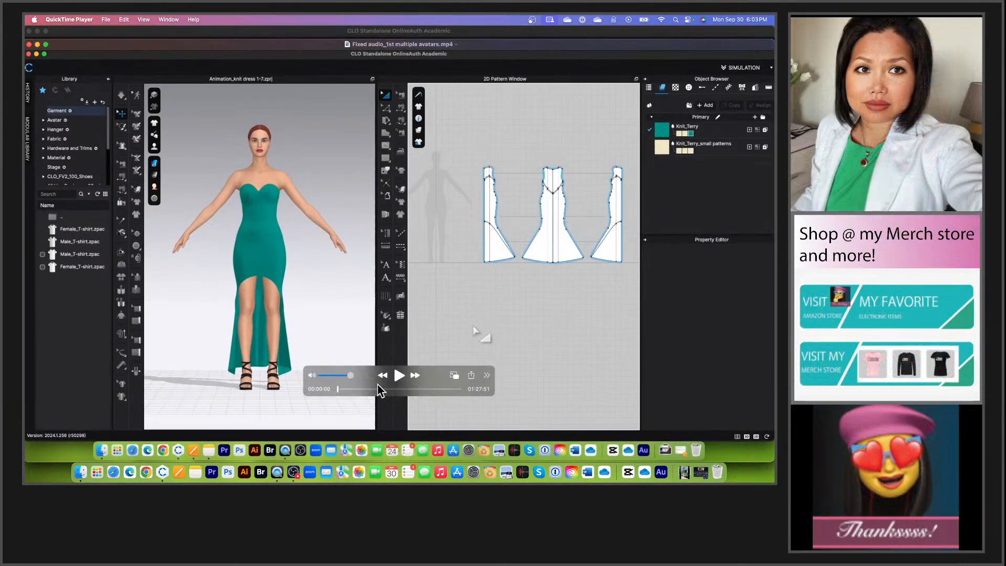
pyautogui.moveTo(371, 391); pyautogui.dragTo(426, 389)
pyautogui.click(29, 45)
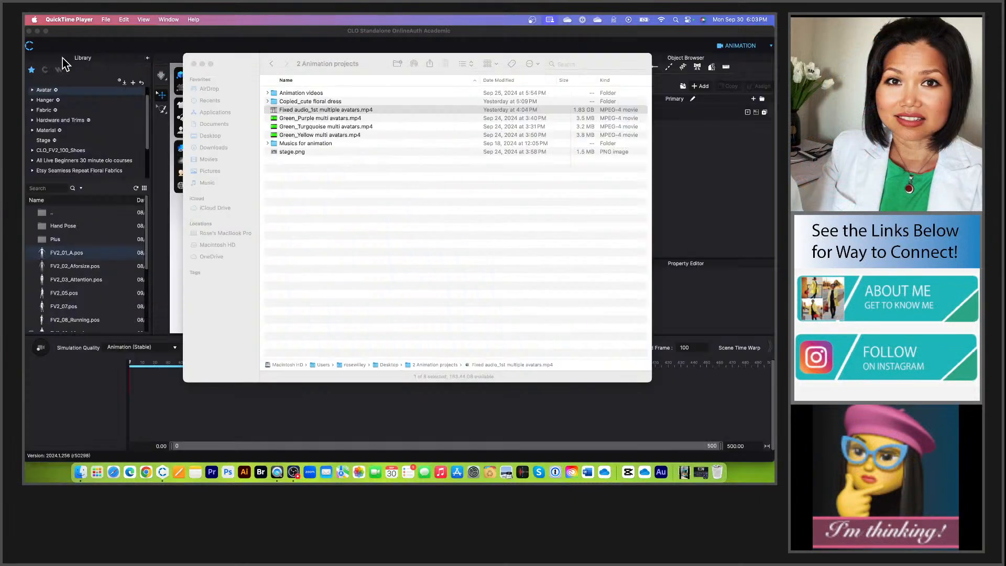
# Step: Expand the Animation videos folder to check its files, then collapse it again
pyautogui.click(321, 156)
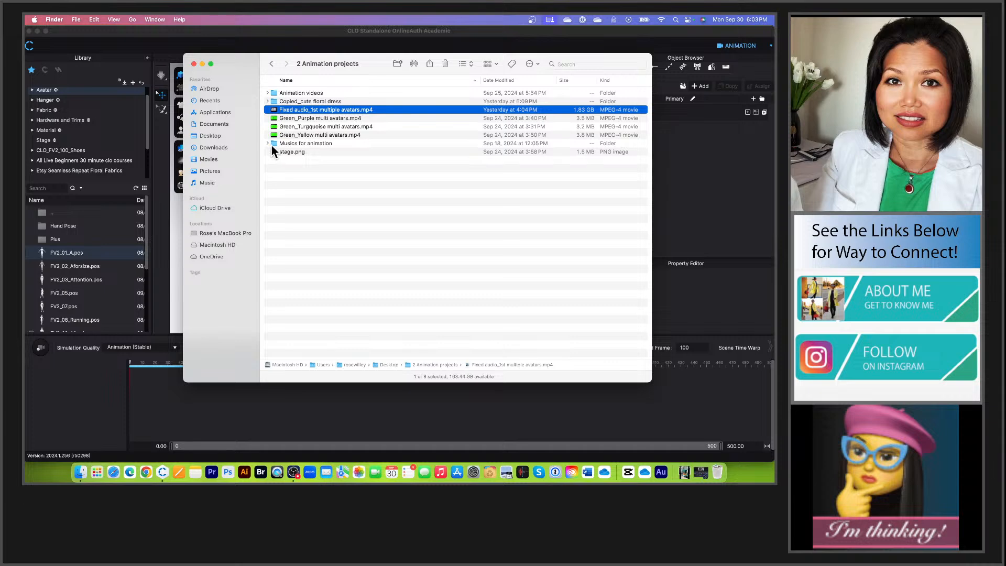
pyautogui.click(268, 93)
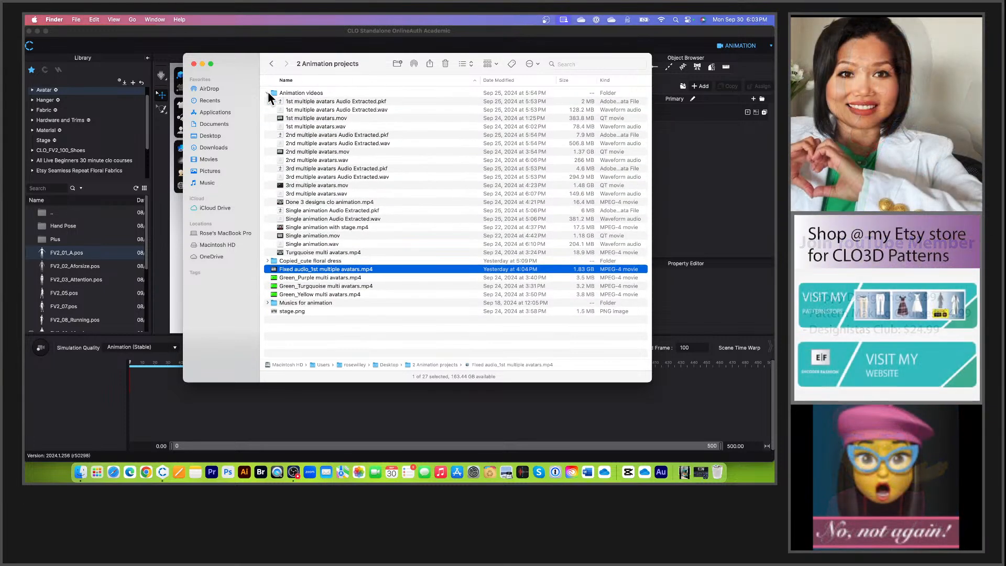
pyautogui.click(268, 93)
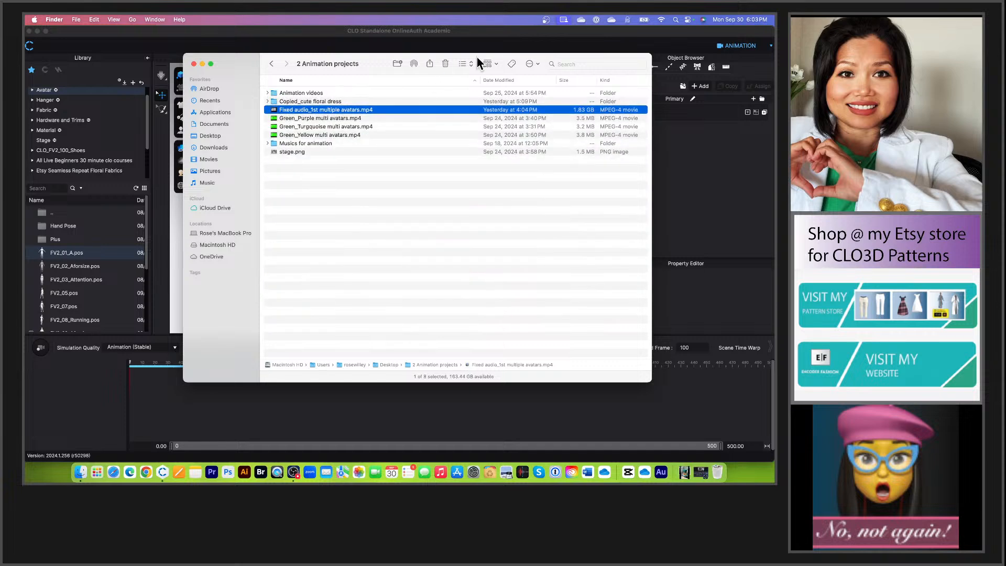
# Step: Search for "multiple avatars" and limit the search to the 2 Animation projects folder
pyautogui.click(605, 63)
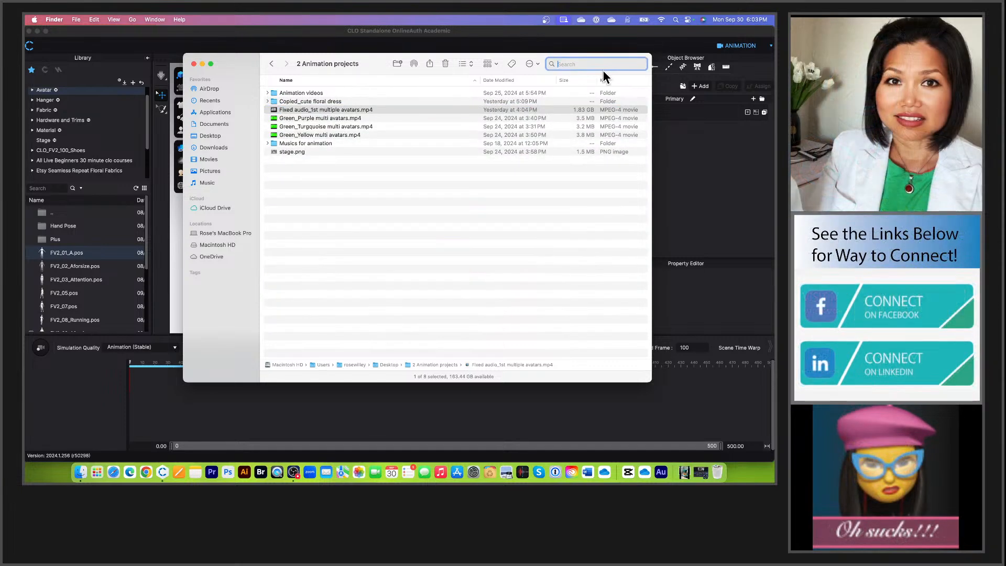
pyautogui.write('multiple ')
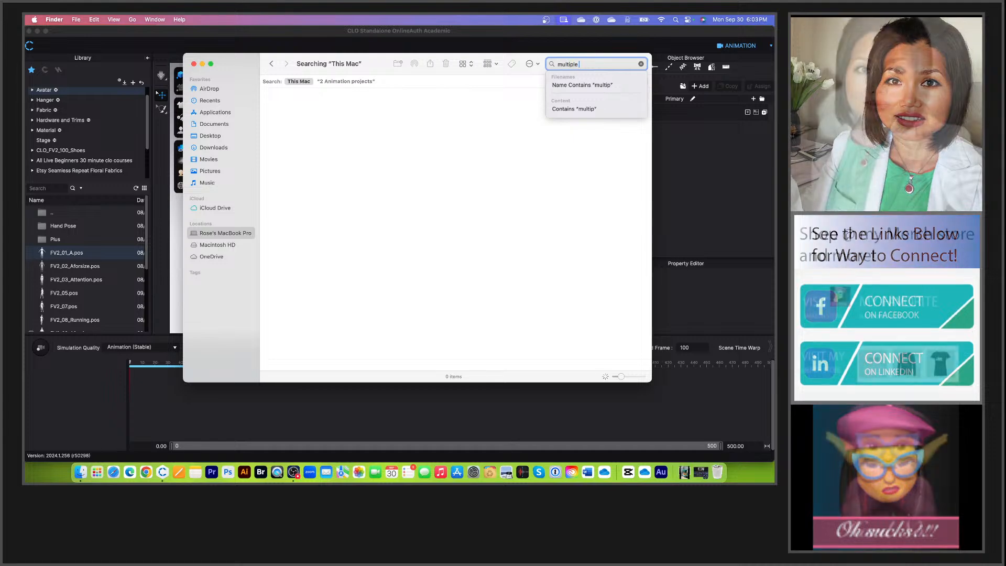
pyautogui.write('avata')
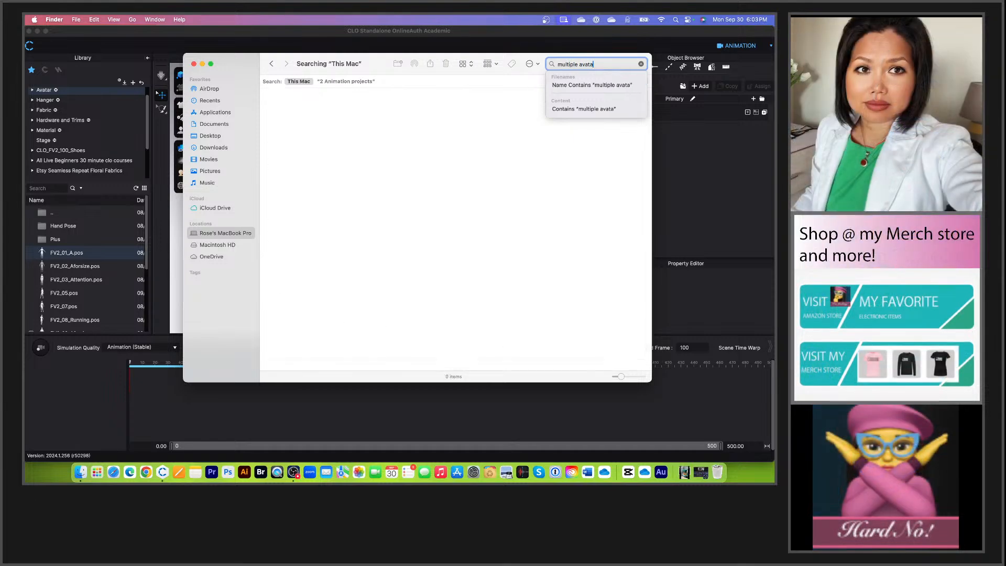
pyautogui.write('ra')
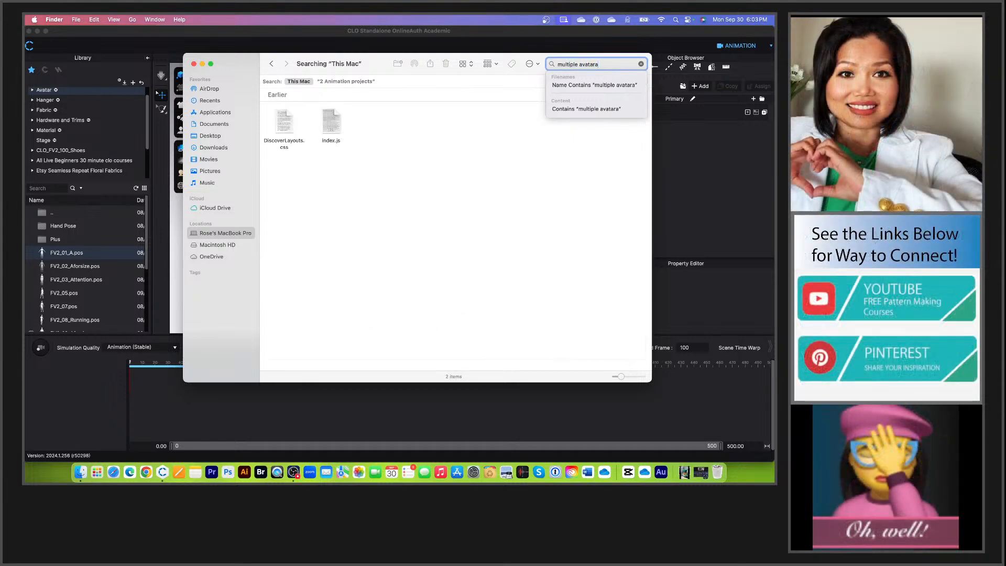
pyautogui.press('BackSpace')
pyautogui.write('s')
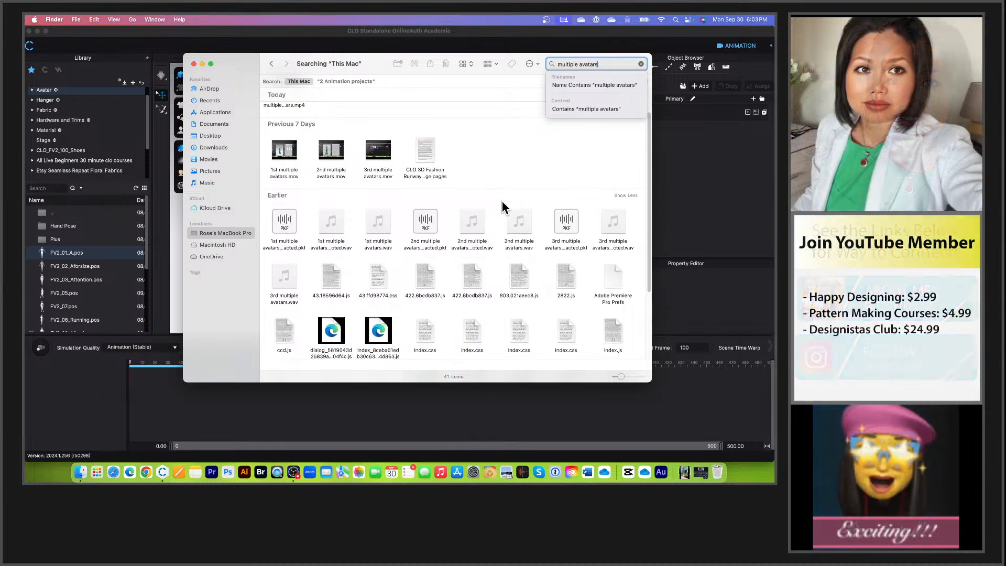
pyautogui.click(347, 81)
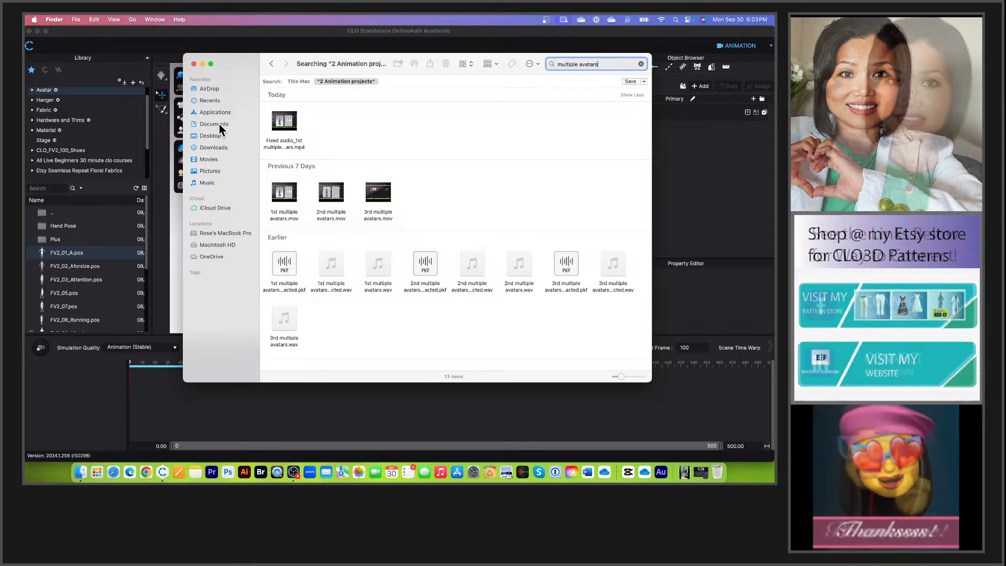
# Step: Look through the Today and Previous 7 Days files in Recents for the finished multiple-avatar video
pyautogui.click(212, 100)
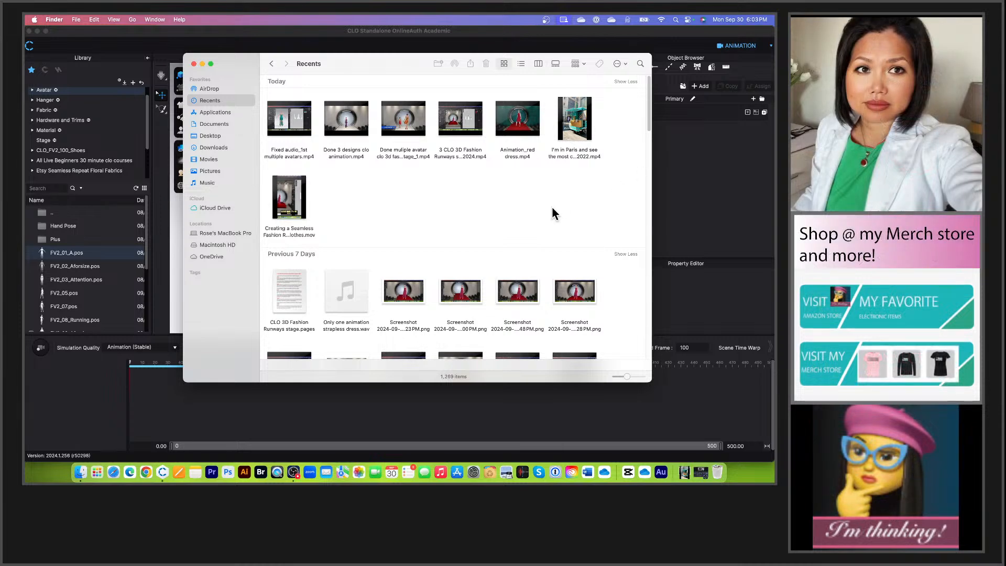
pyautogui.scroll(-5, 555, 210)
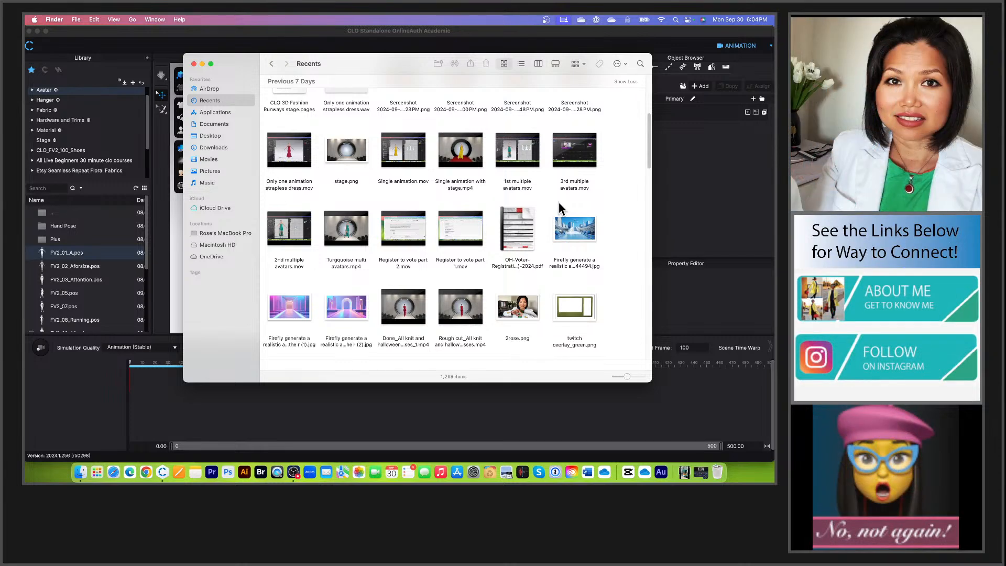
pyautogui.scroll(2, 558, 204)
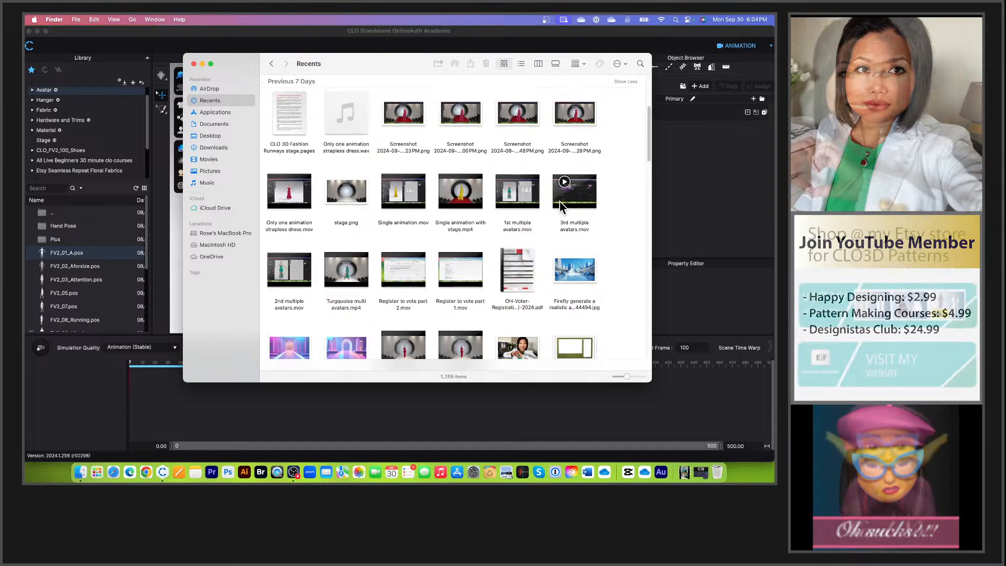
pyautogui.scroll(5, 559, 204)
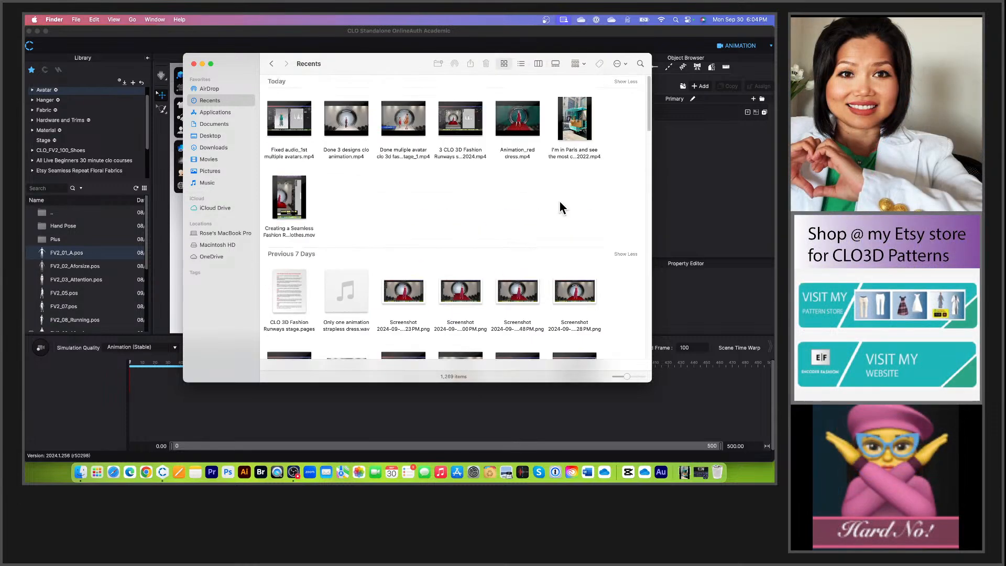
pyautogui.moveTo(291, 138)
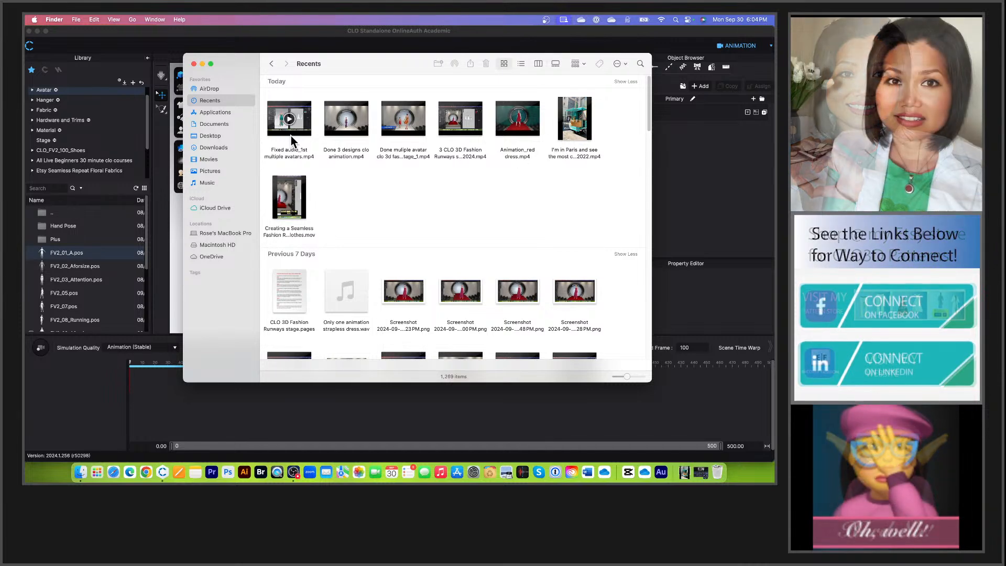
# Step: Look through the Downloads folder, down to the Previous 30 Days files, for the runway video
pyautogui.click(216, 138)
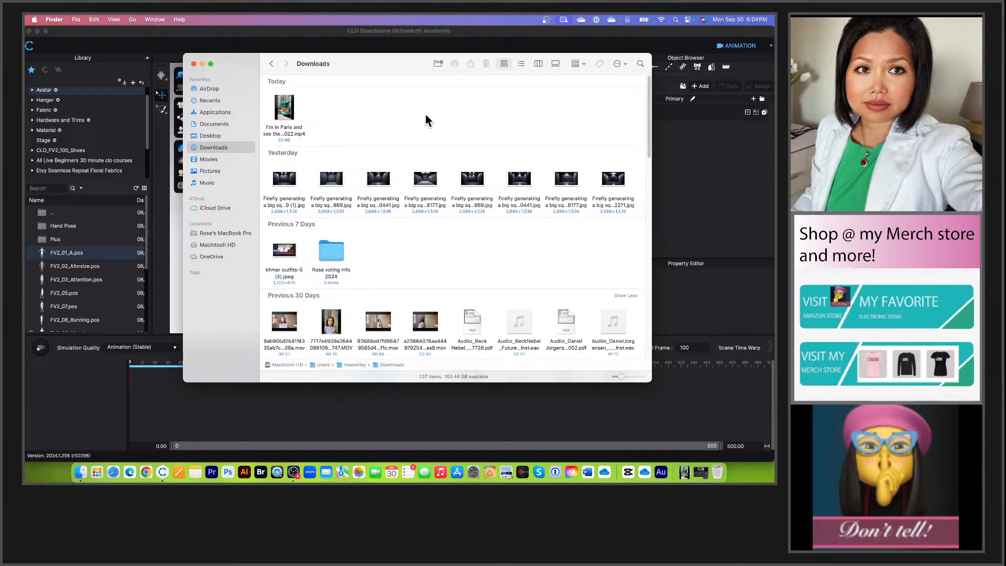
pyautogui.scroll(-3, 534, 200)
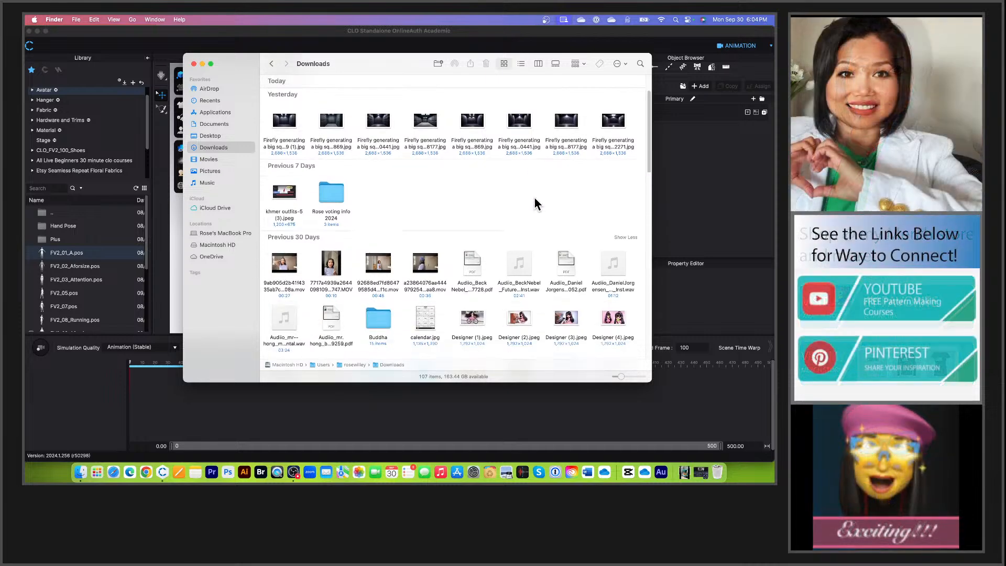
pyautogui.scroll(-3, 535, 202)
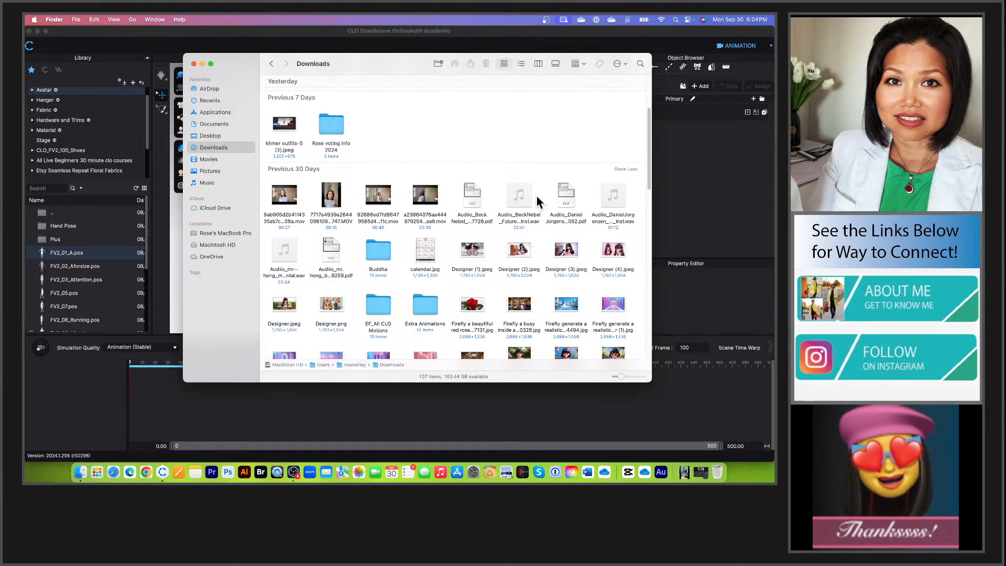
pyautogui.scroll(-5, 566, 240)
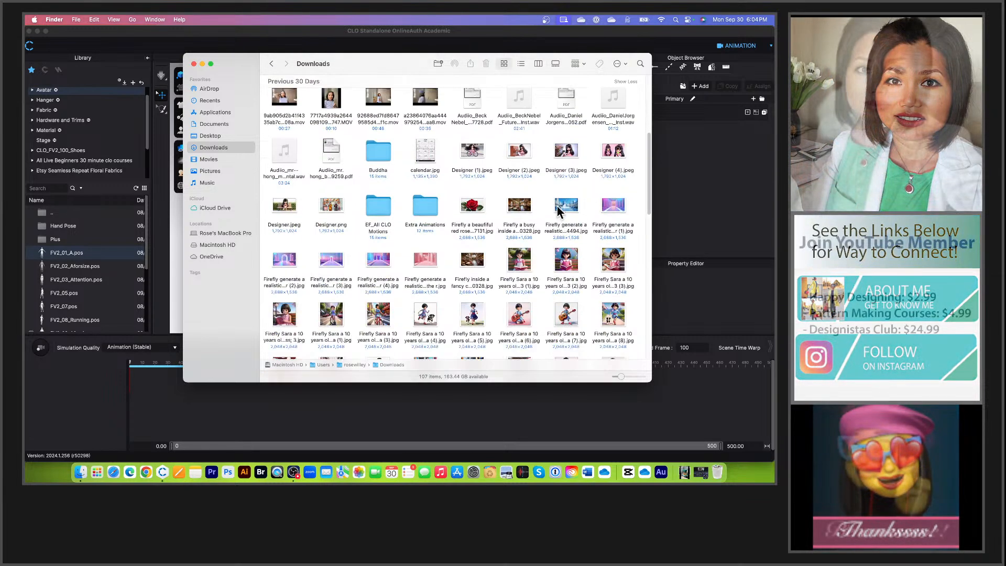
pyautogui.scroll(5, 565, 236)
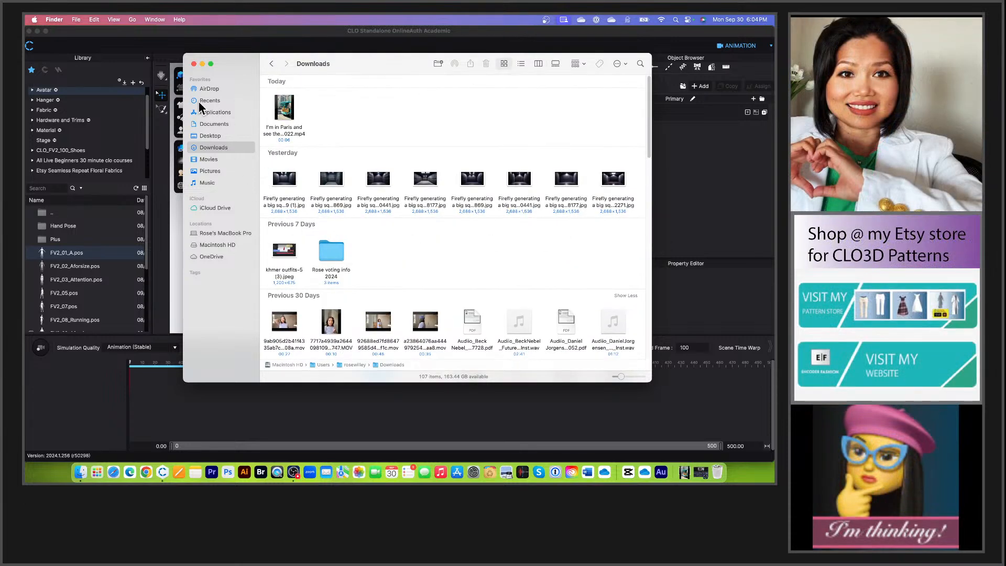
# Step: Go to the Desktop folder and search This Mac for "clo fashion runway"
pyautogui.click(230, 100)
pyautogui.click(215, 112)
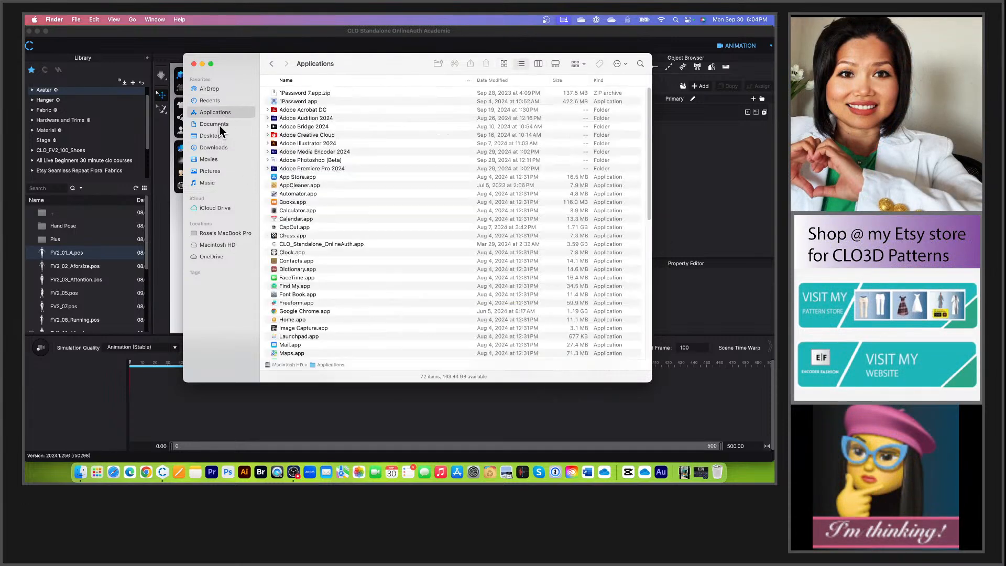
pyautogui.click(219, 128)
pyautogui.click(214, 136)
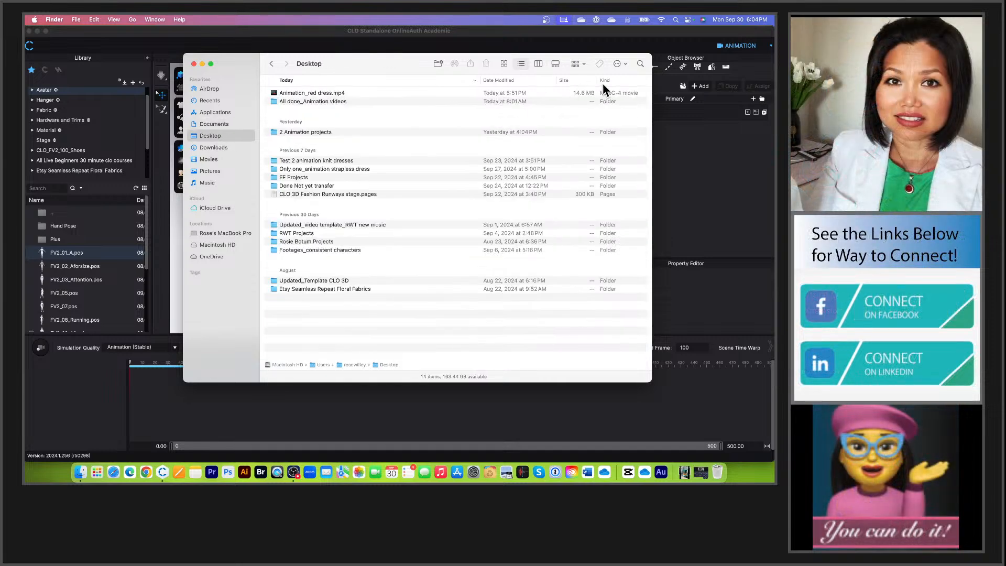
pyautogui.click(639, 65)
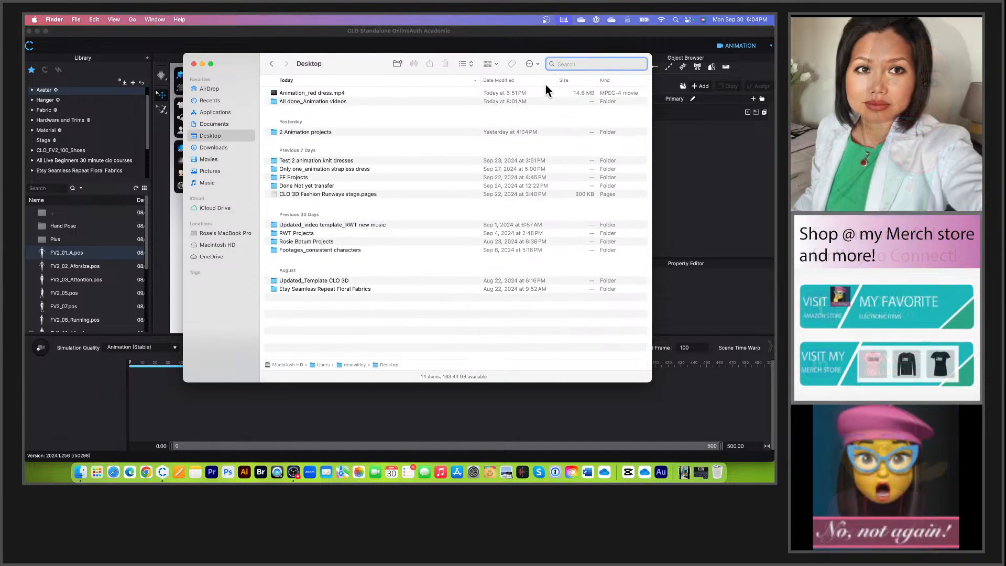
pyautogui.write('clo fash')
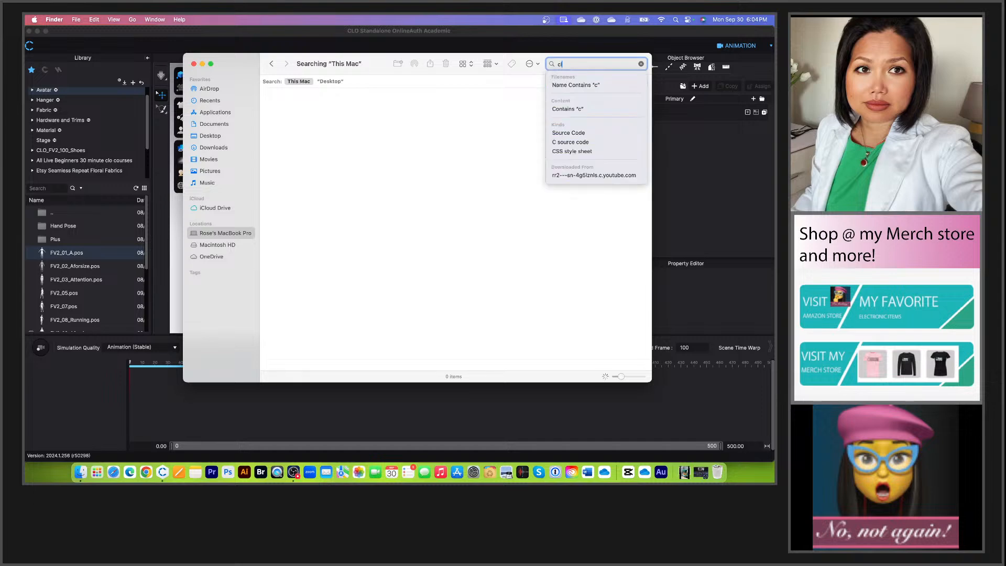
pyautogui.write('ion ')
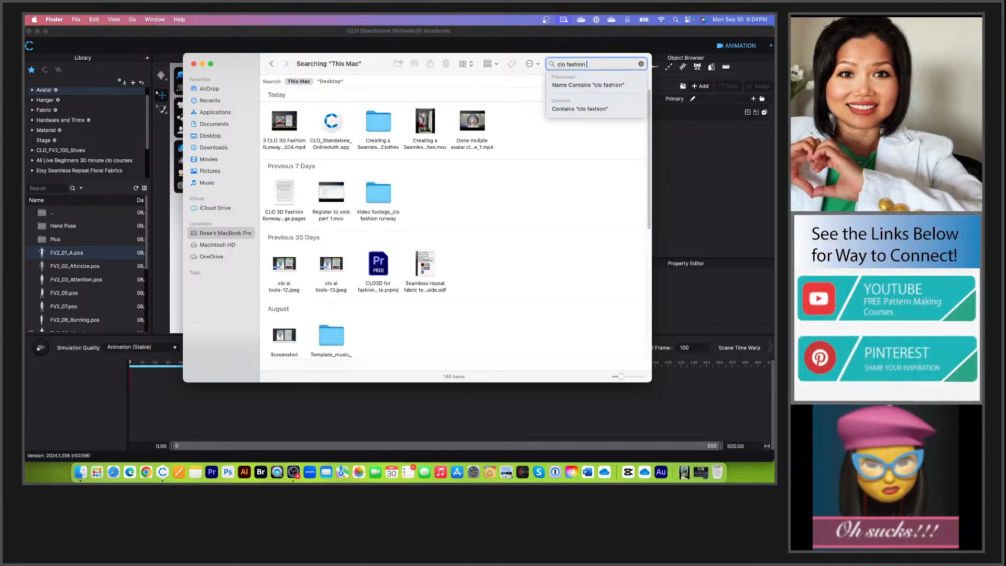
pyautogui.write('runway')
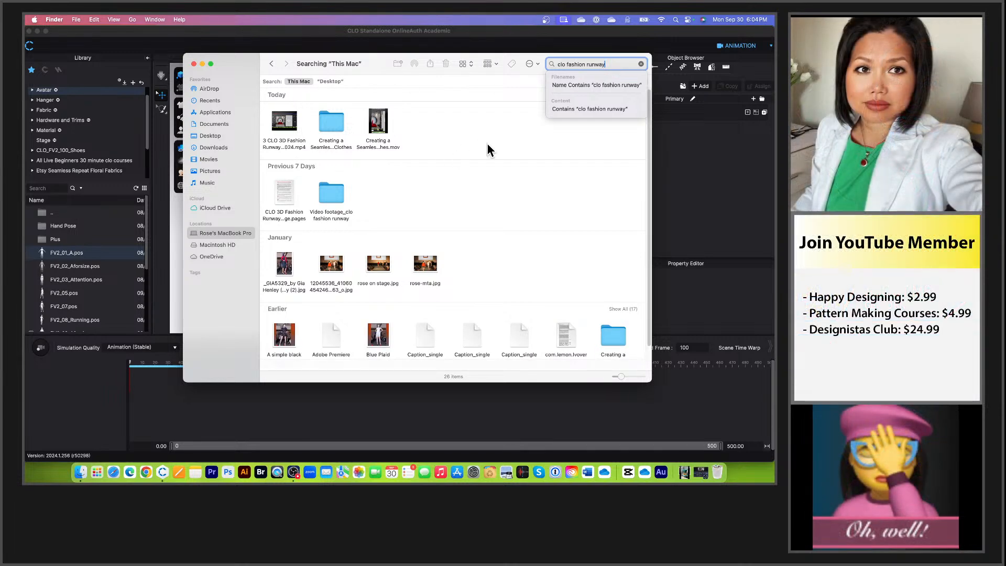
# Step: Look through the search results, checking the Creating a Seamless Fashion Runway in Clothes folder and returning to the results
pyautogui.scroll(-1, 485, 151)
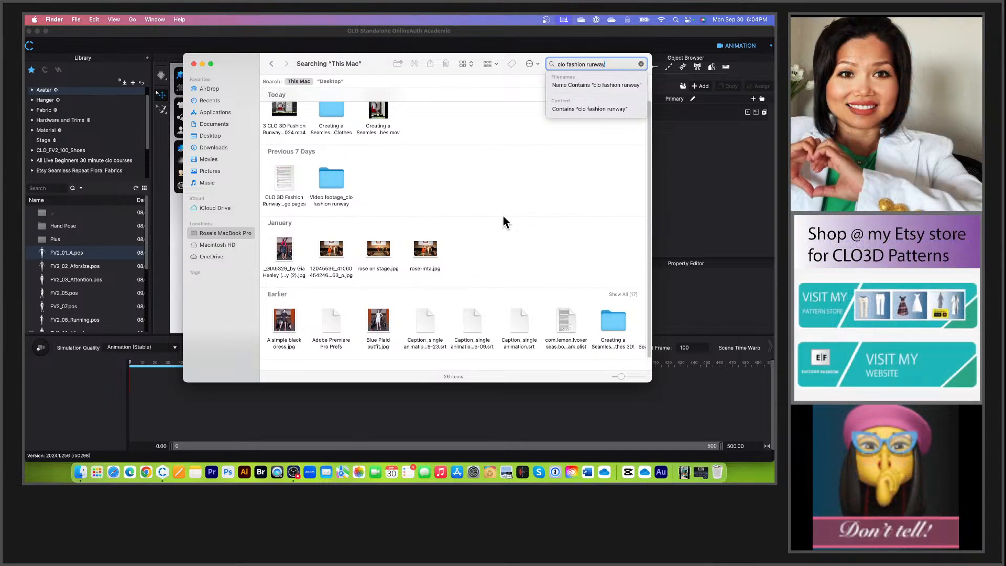
pyautogui.scroll(1, 503, 217)
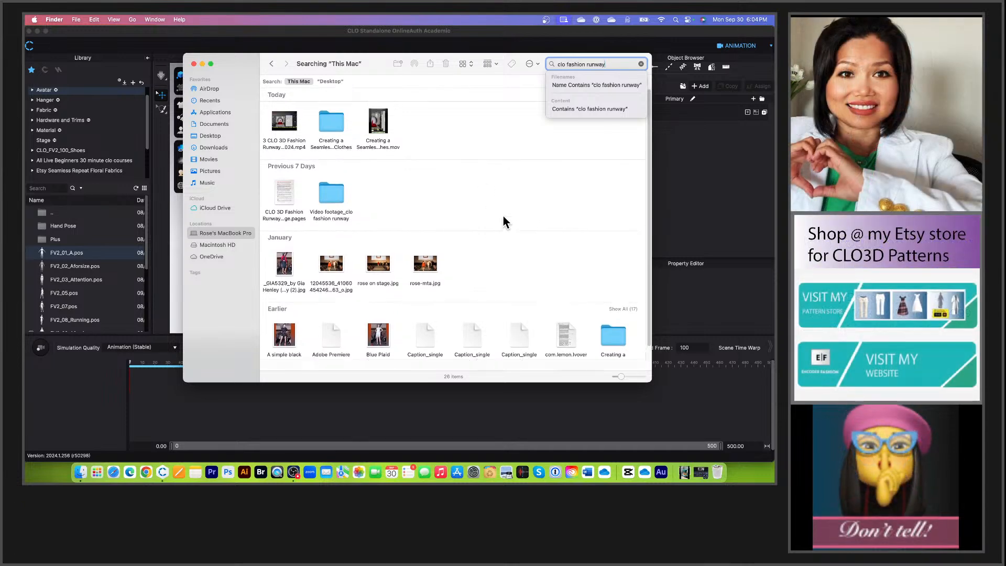
pyautogui.doubleClick(331, 121)
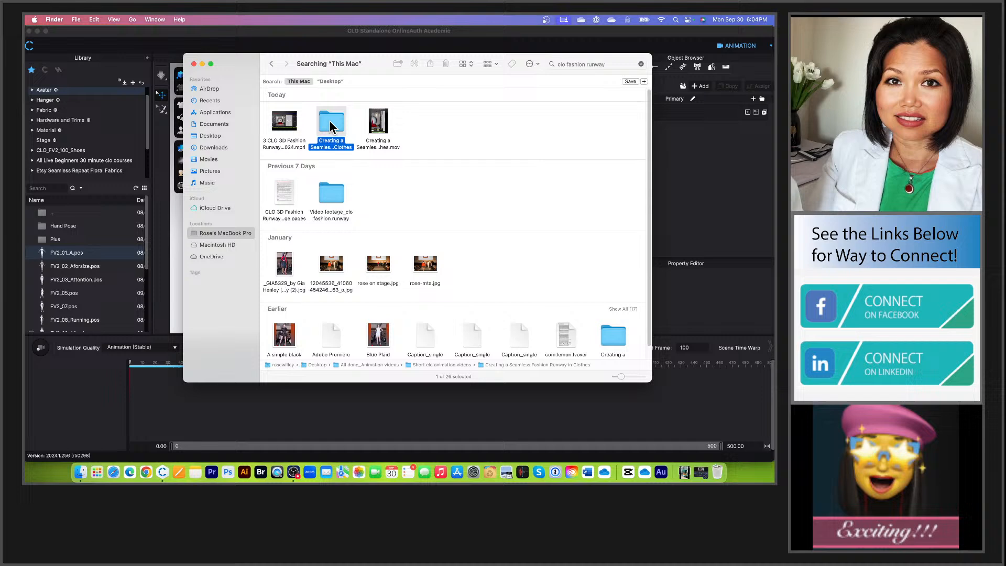
pyautogui.click(272, 65)
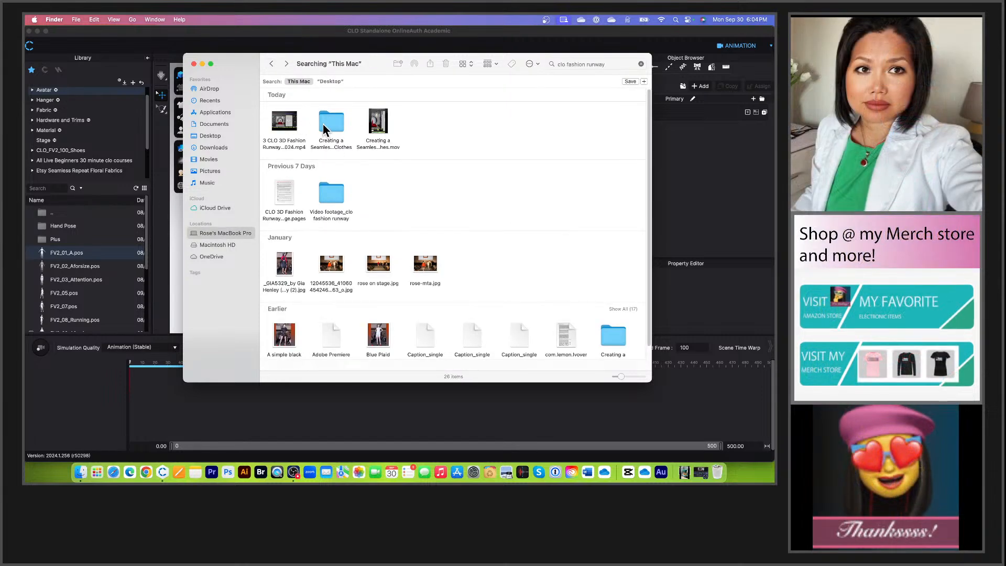
pyautogui.scroll(-1, 465, 233)
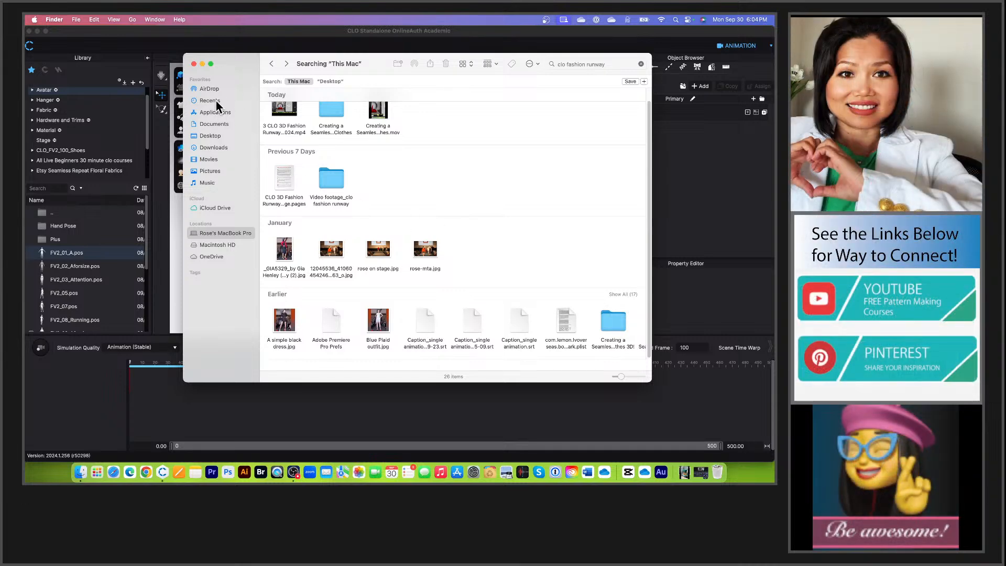
# Step: Open Single animation with stage.mp4 from the Previous 7 Days files in Recents, play it with the playback controls moved aside, and close it
pyautogui.click(216, 101)
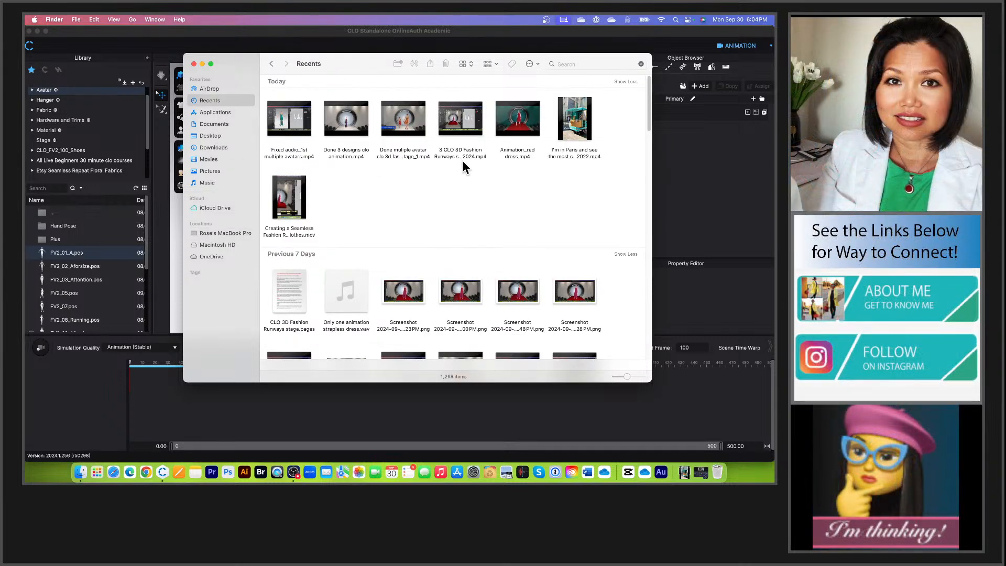
pyautogui.scroll(-5, 528, 149)
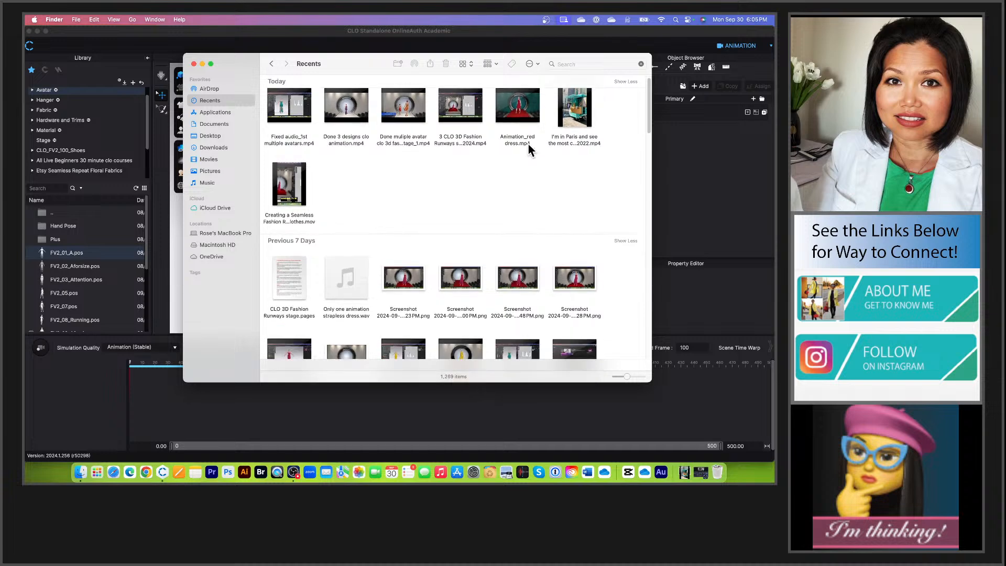
pyautogui.scroll(-3, 528, 149)
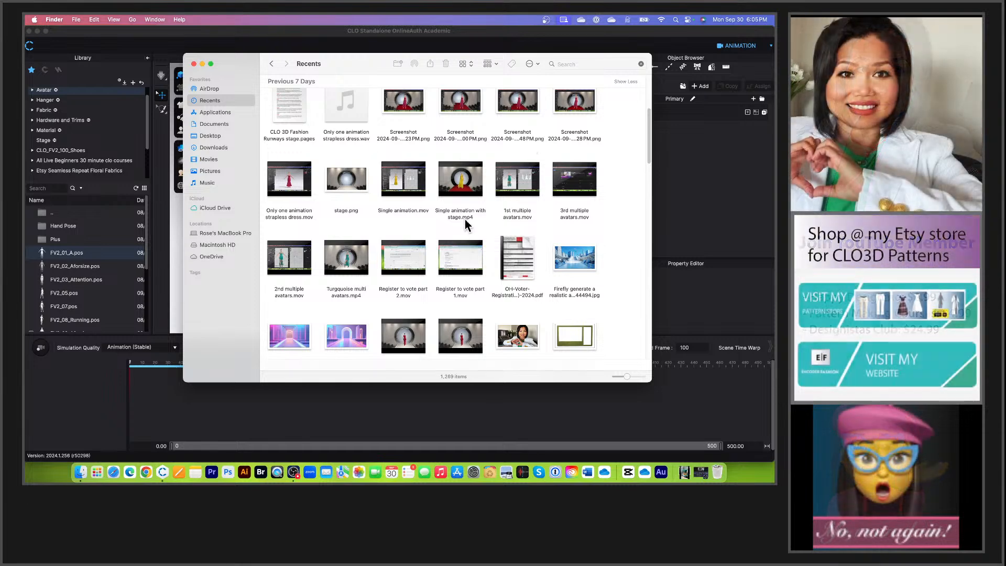
pyautogui.click(474, 193)
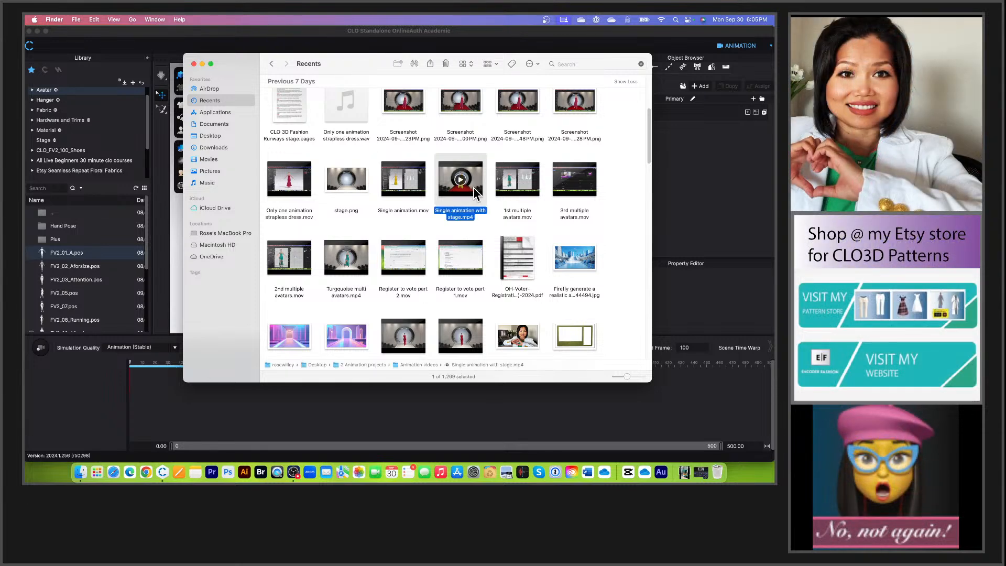
pyautogui.doubleClick(474, 188)
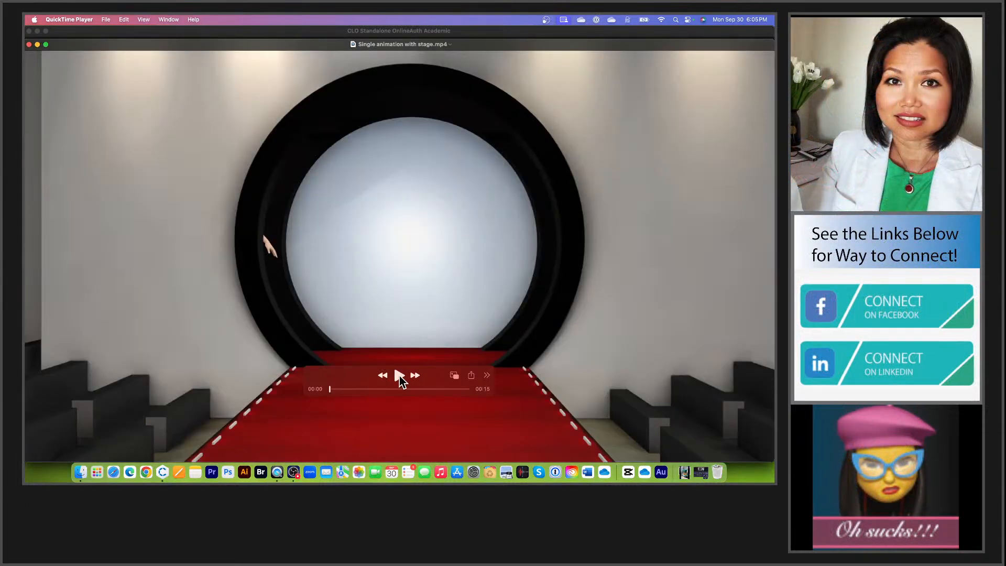
pyautogui.click(400, 376)
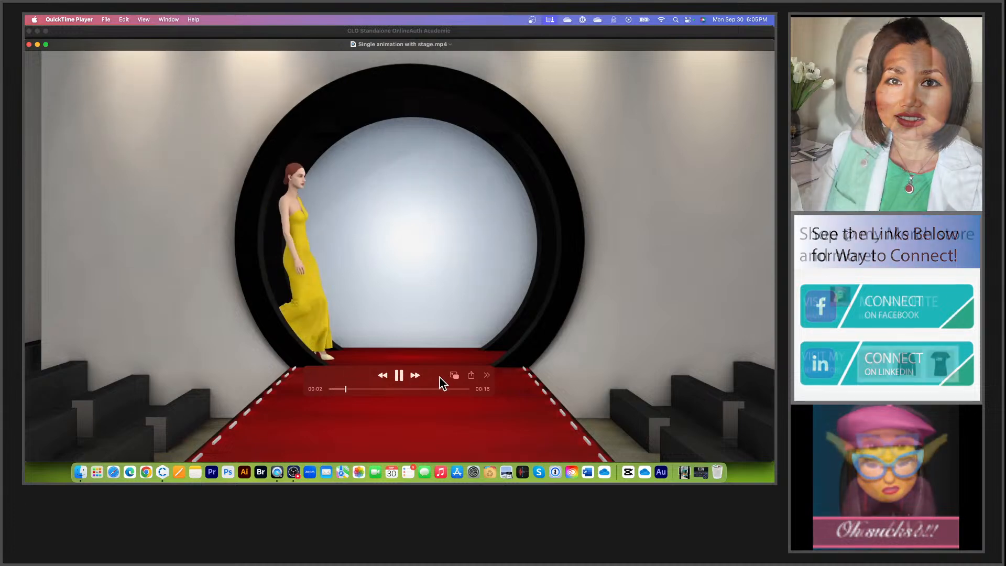
pyautogui.moveTo(442, 372); pyautogui.dragTo(681, 107)
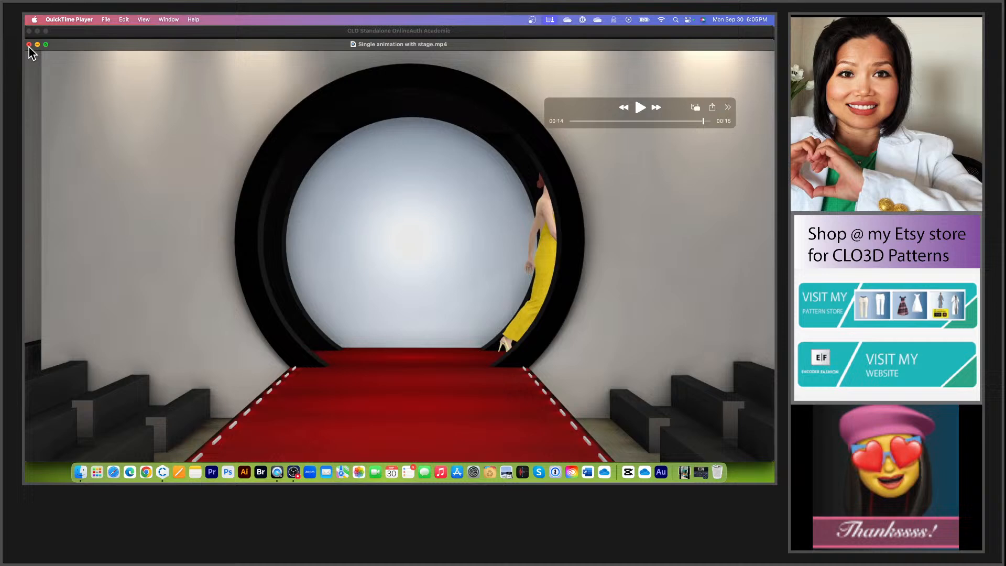
pyautogui.click(30, 45)
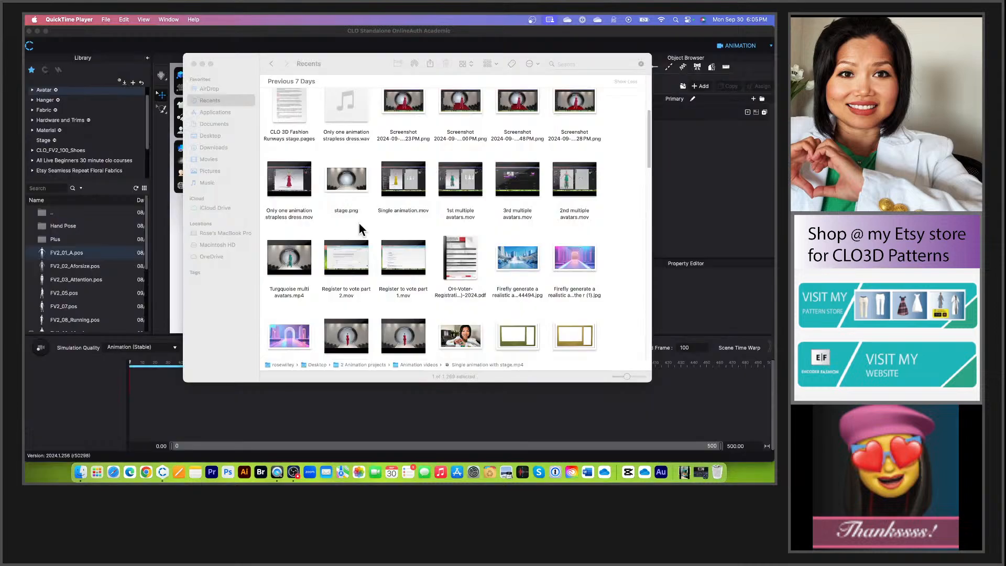
# Step: Open Blue_6th knit dress.mp4 from the Previous 30 Days files in Recents and play it with the playback controls moved off the avatar
pyautogui.scroll(-5, 512, 223)
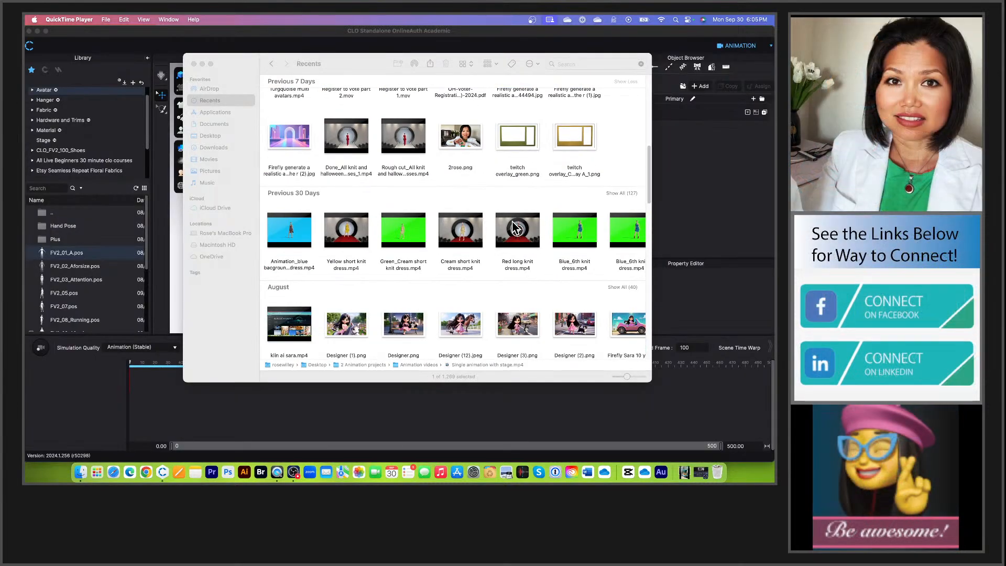
pyautogui.scroll(-2, 512, 223)
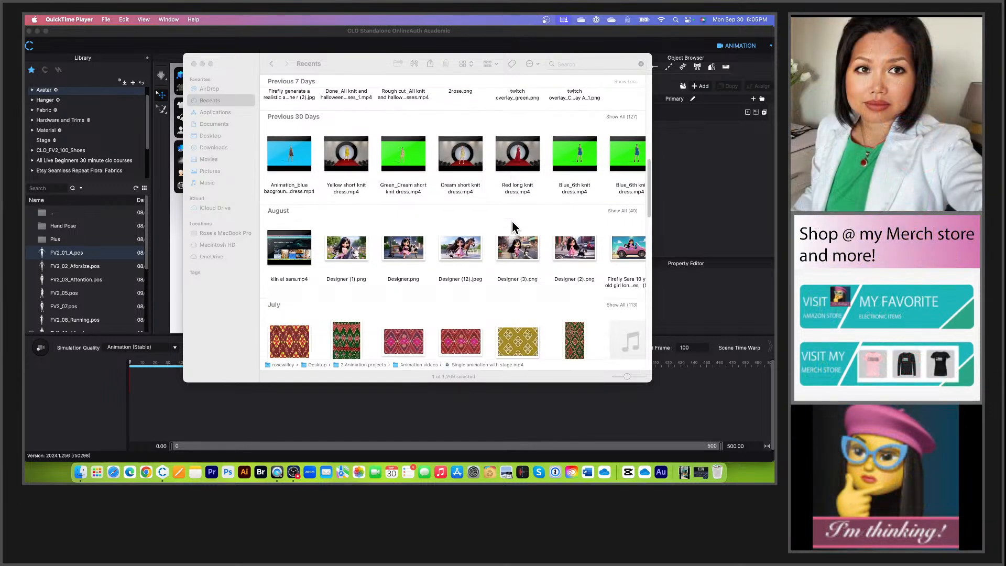
pyautogui.scroll(-1, 512, 227)
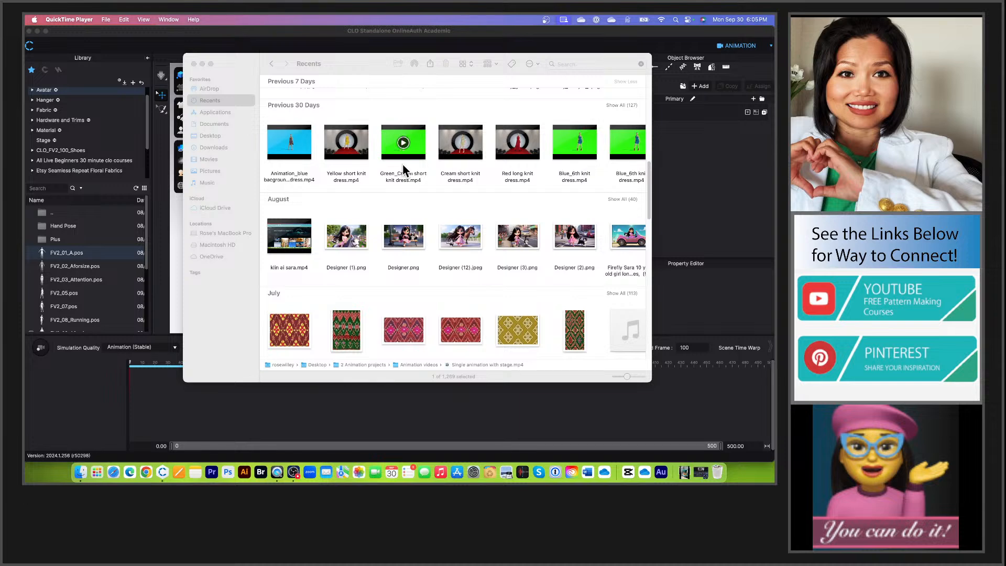
pyautogui.doubleClick(592, 148)
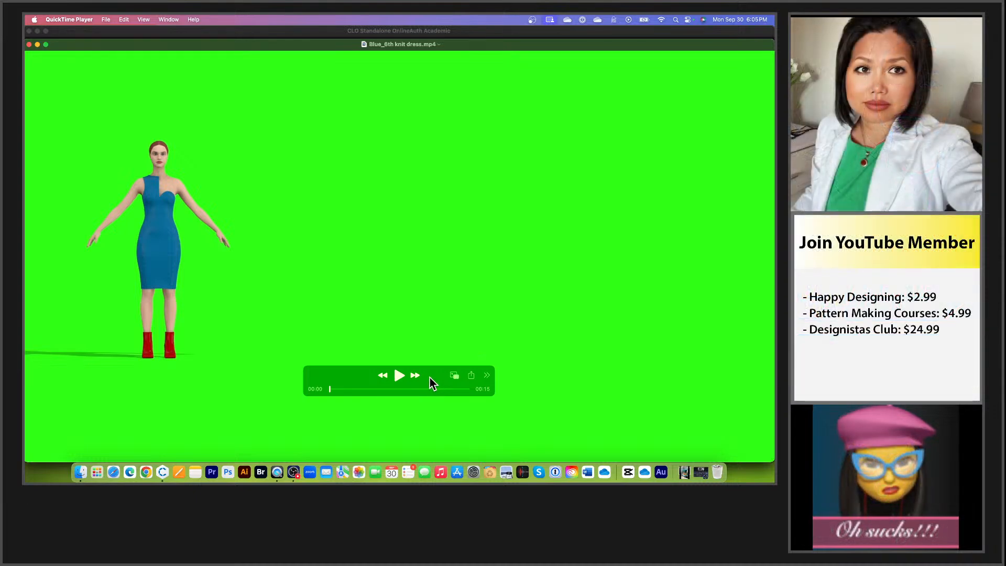
pyautogui.click(400, 375)
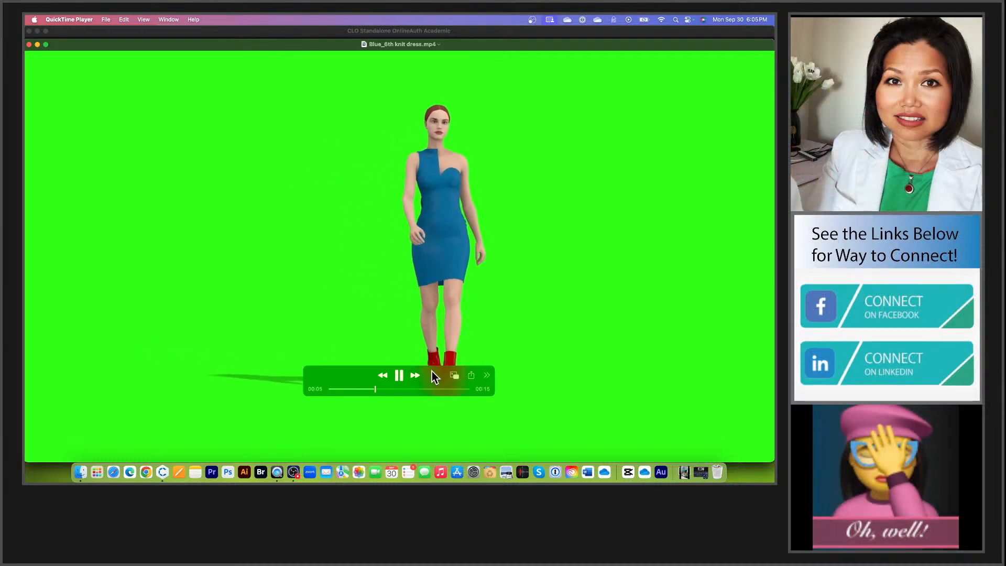
pyautogui.moveTo(439, 370); pyautogui.dragTo(693, 109)
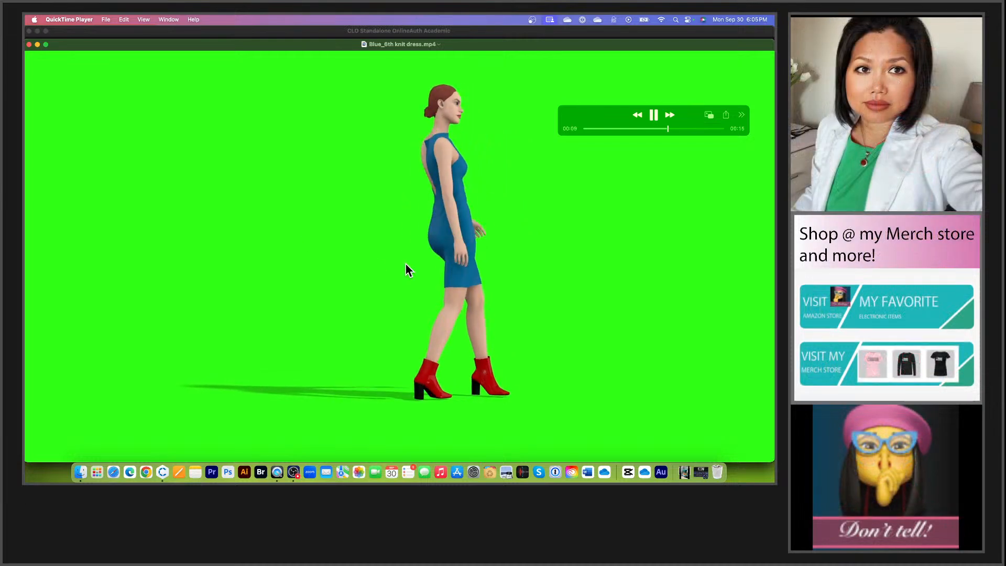
# Step: Pause the Blue_6th knit dress.mp4 video and close its player window
pyautogui.click(654, 114)
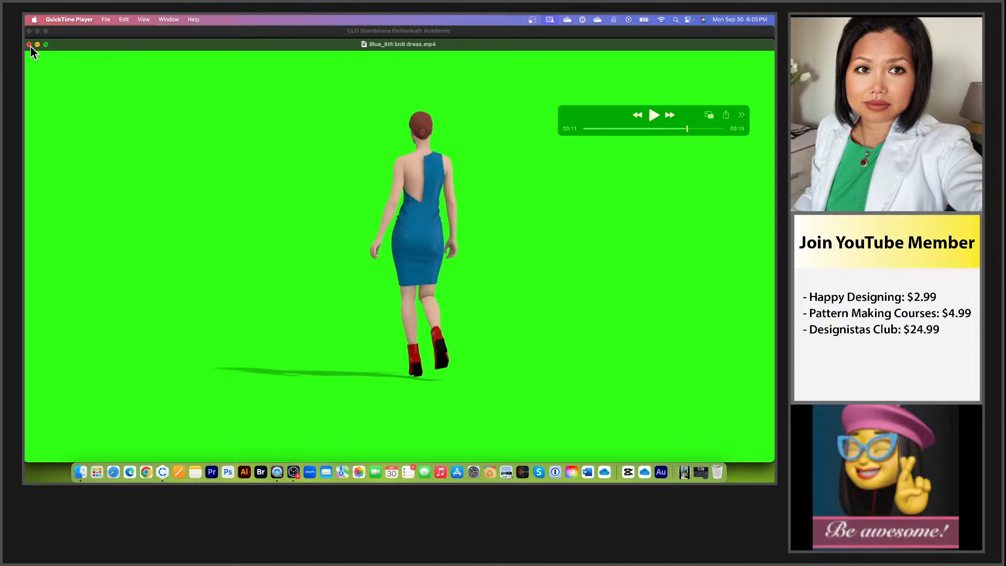
pyautogui.click(29, 45)
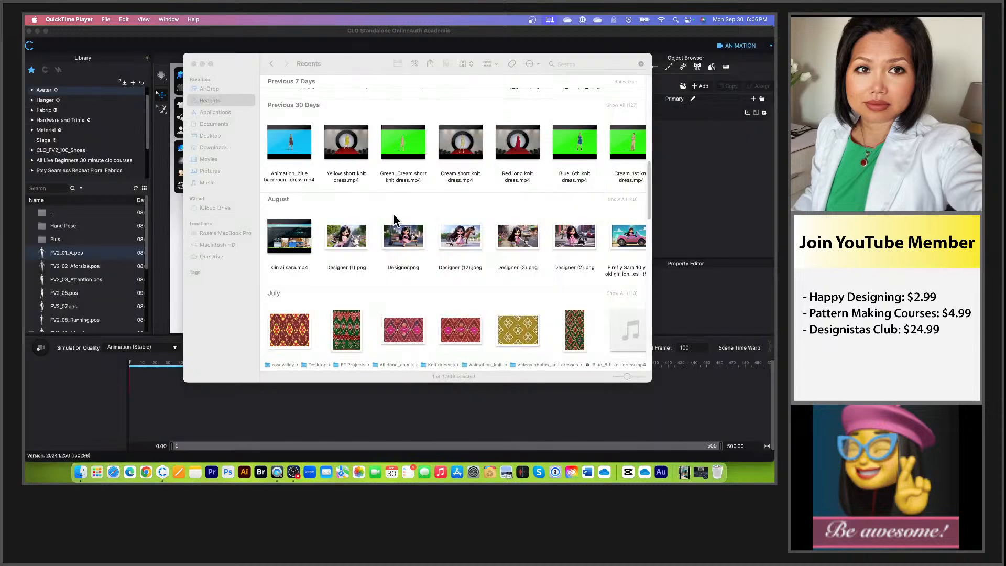
# Step: Browse the recent files in Finder, going through the older months down to 2021
pyautogui.scroll(-2, 467, 251)
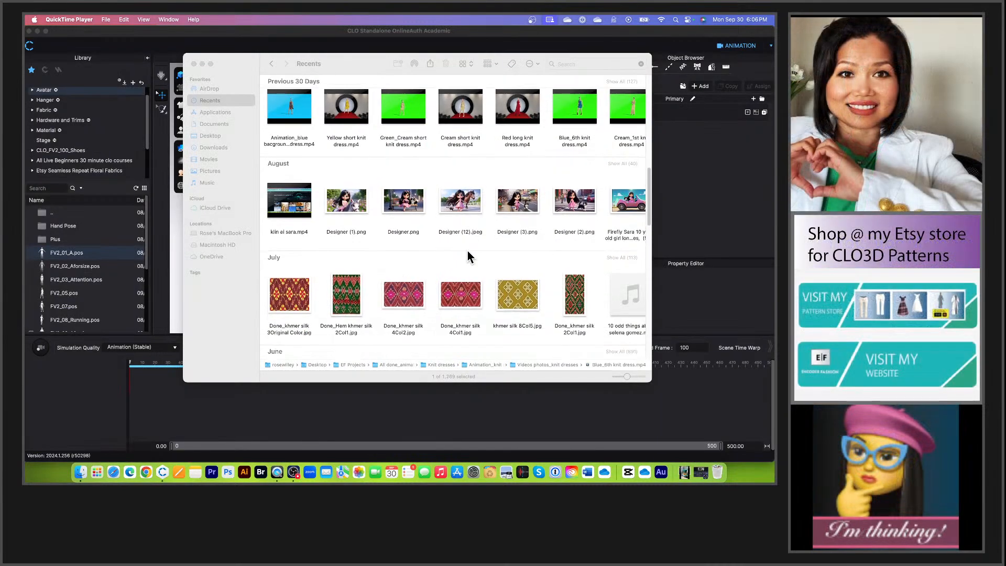
pyautogui.scroll(-5, 515, 239)
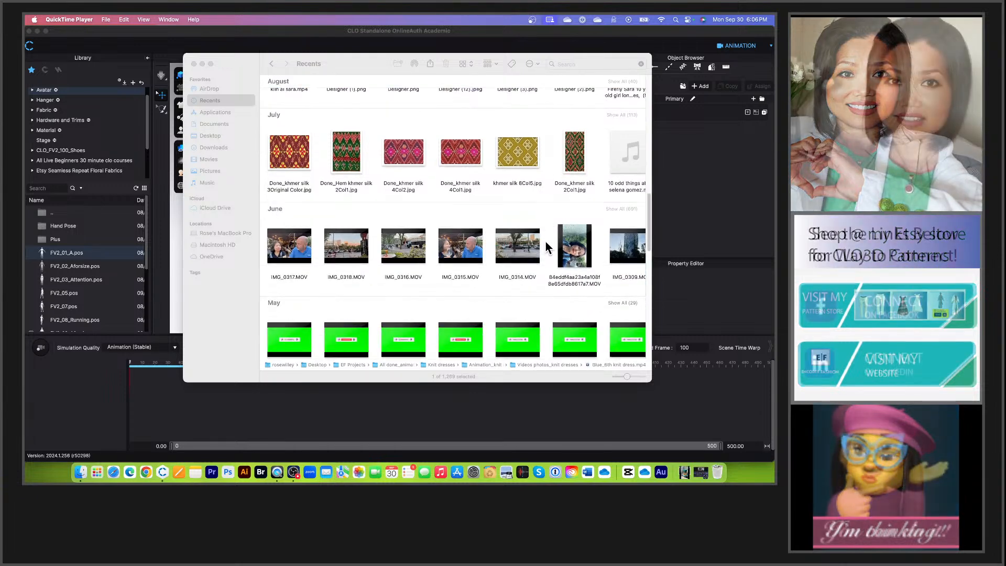
pyautogui.scroll(-7, 546, 244)
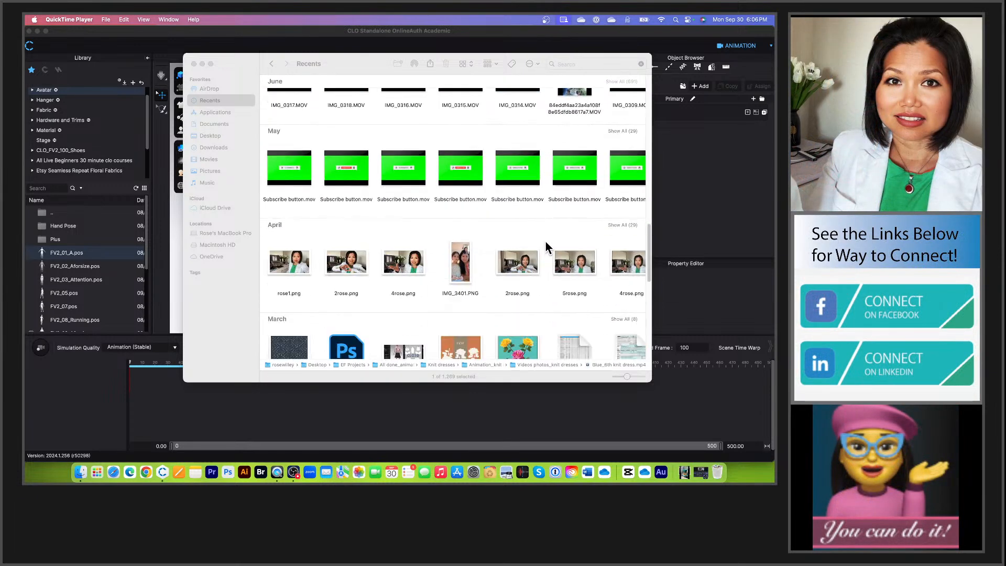
pyautogui.scroll(-8, 545, 244)
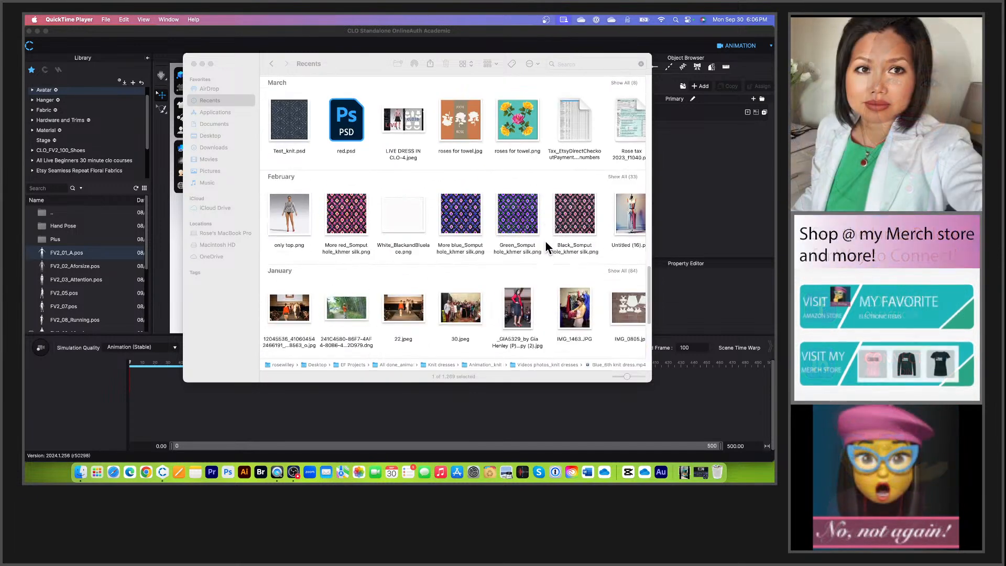
pyautogui.scroll(-1, 545, 244)
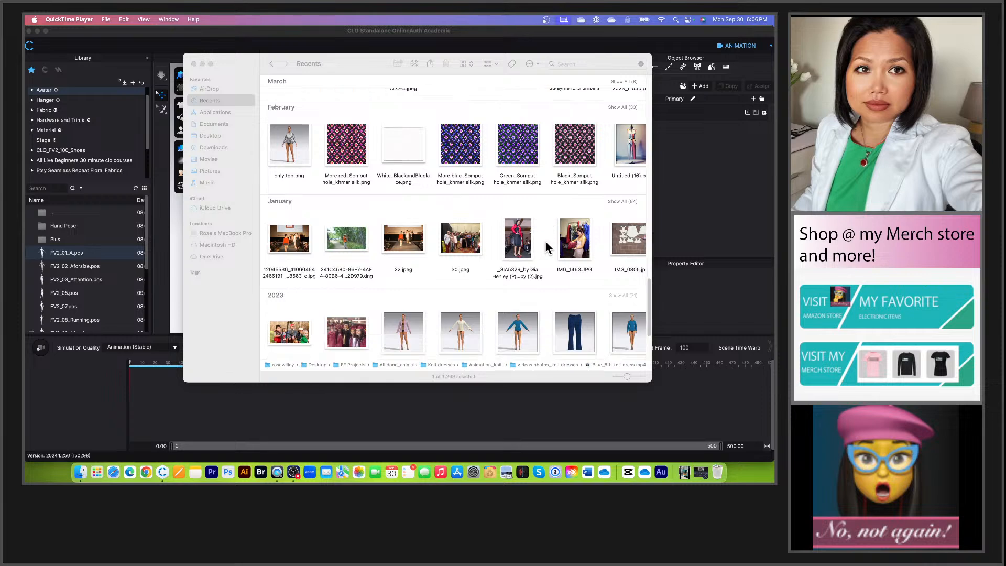
pyautogui.scroll(-2, 545, 246)
pyautogui.scroll(-3, 545, 247)
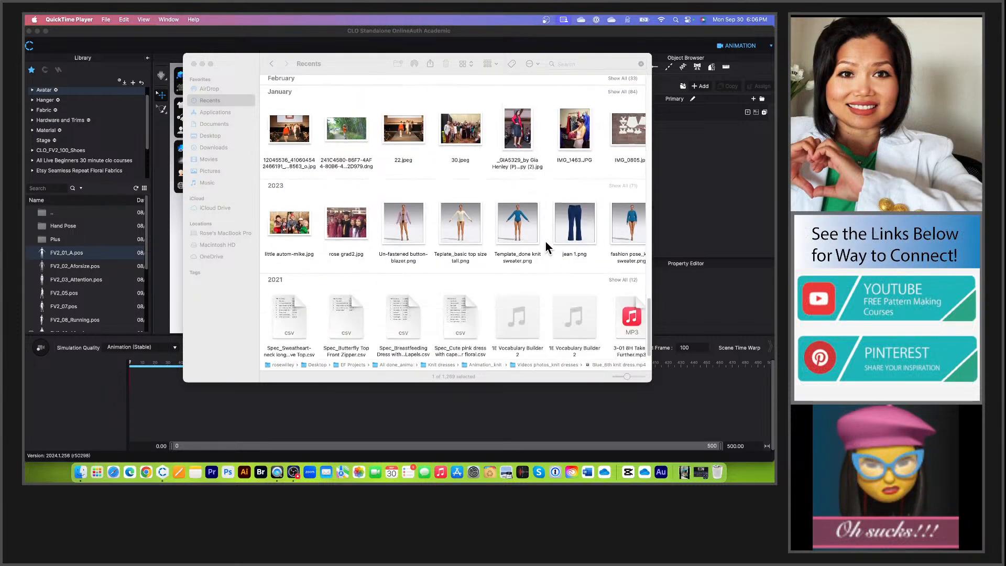
pyautogui.scroll(-1, 546, 247)
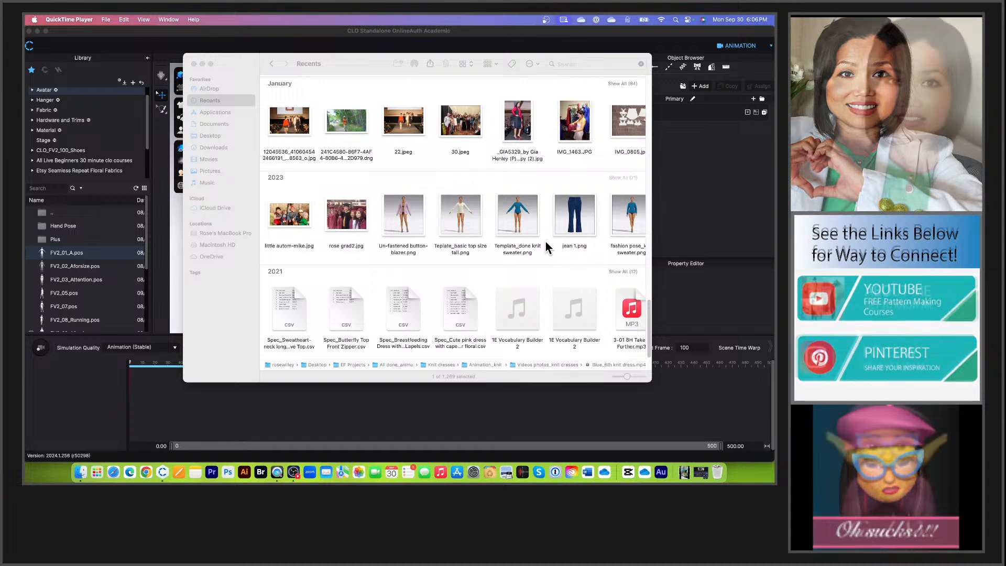
pyautogui.scroll(10, 545, 247)
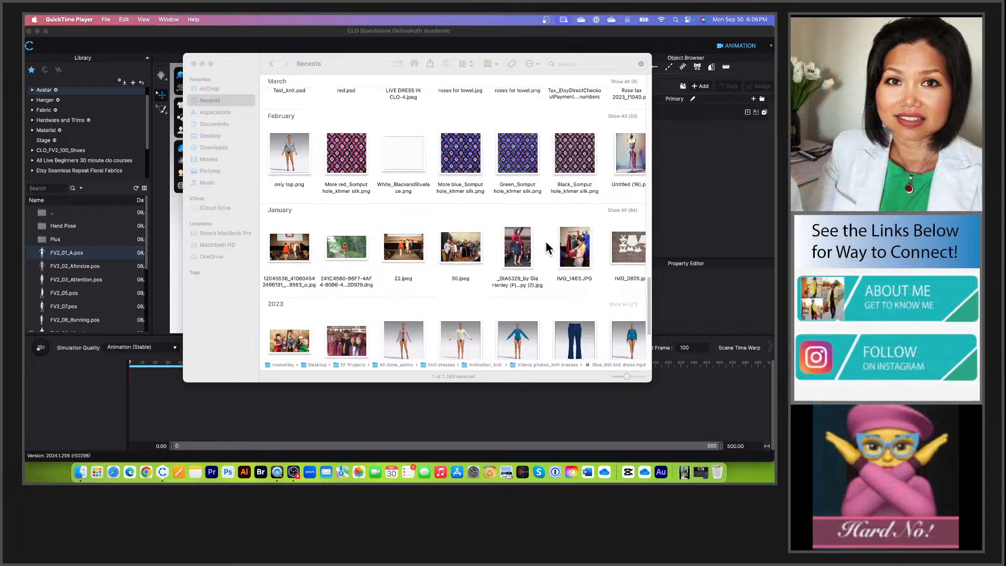
# Step: Close the Finder window, return to CLO, and change the workspace from Animation to Simulation mode
pyautogui.click(194, 64)
pyautogui.click(479, 247)
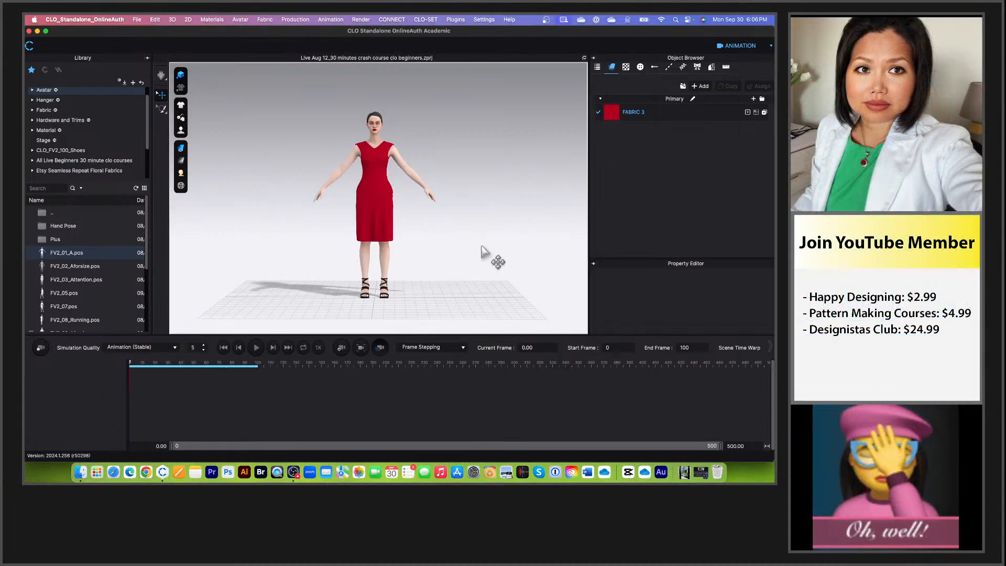
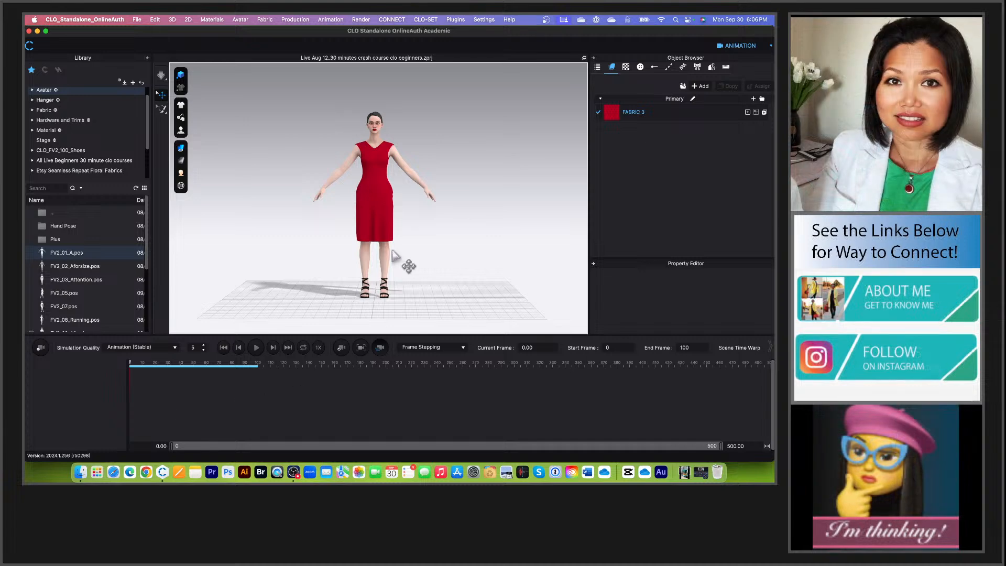
pyautogui.click(741, 46)
pyautogui.click(738, 57)
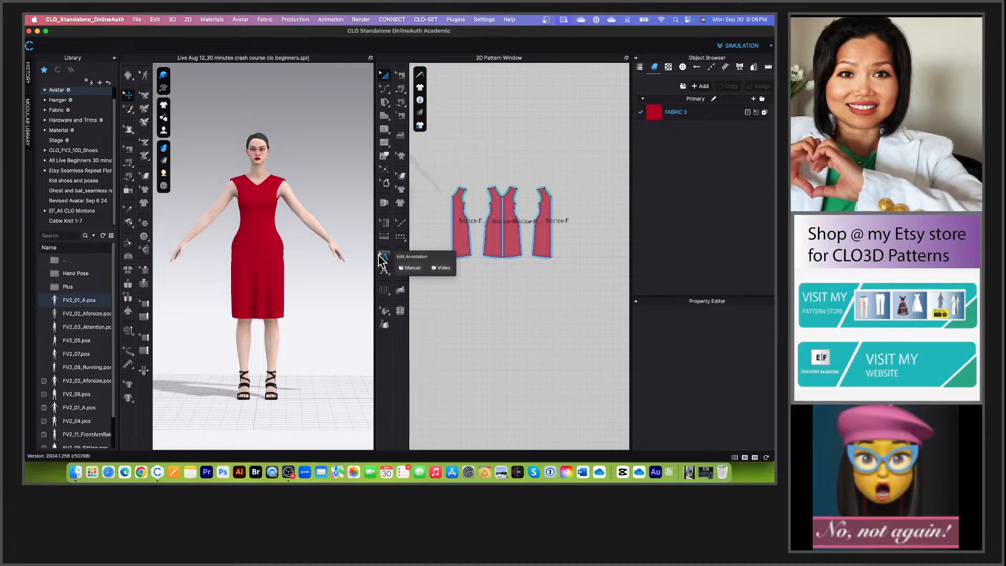
# Step: Examine the 2D pattern pieces and the red dress on the avatar, both up close and from farther away
pyautogui.scroll(4, 493, 215)
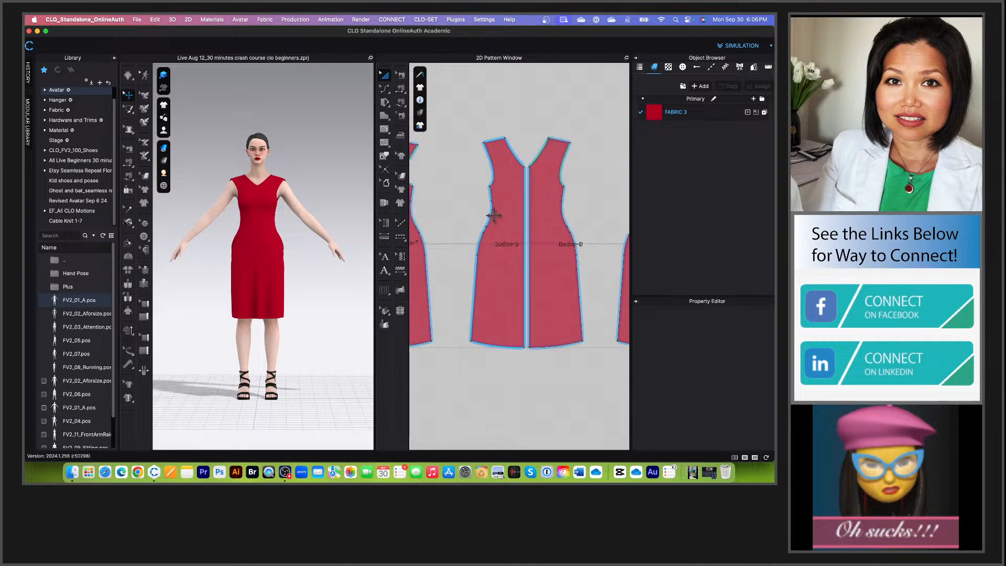
pyautogui.scroll(-2, 496, 216)
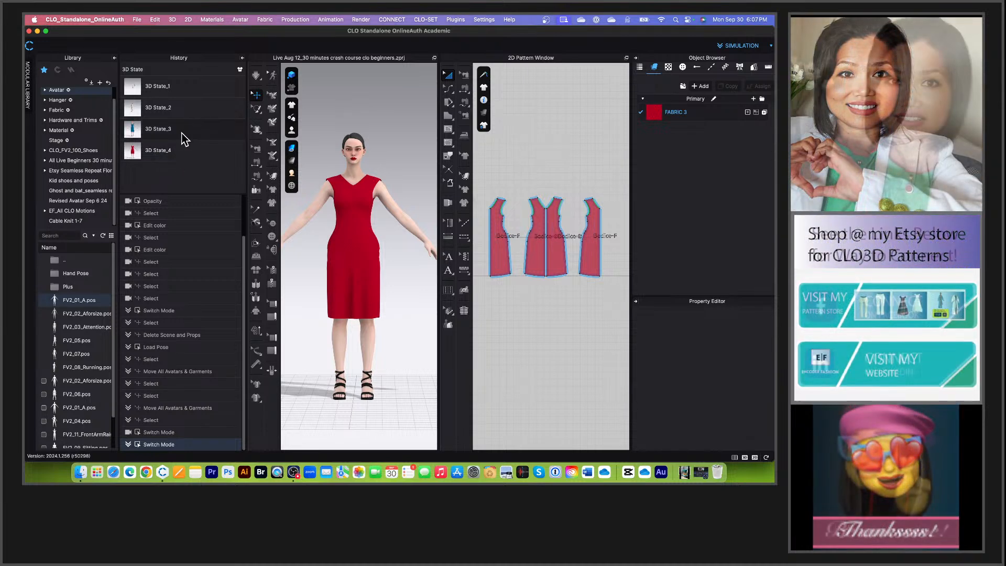
pyautogui.scroll(-3, 353, 205)
pyautogui.scroll(-3, 601, 238)
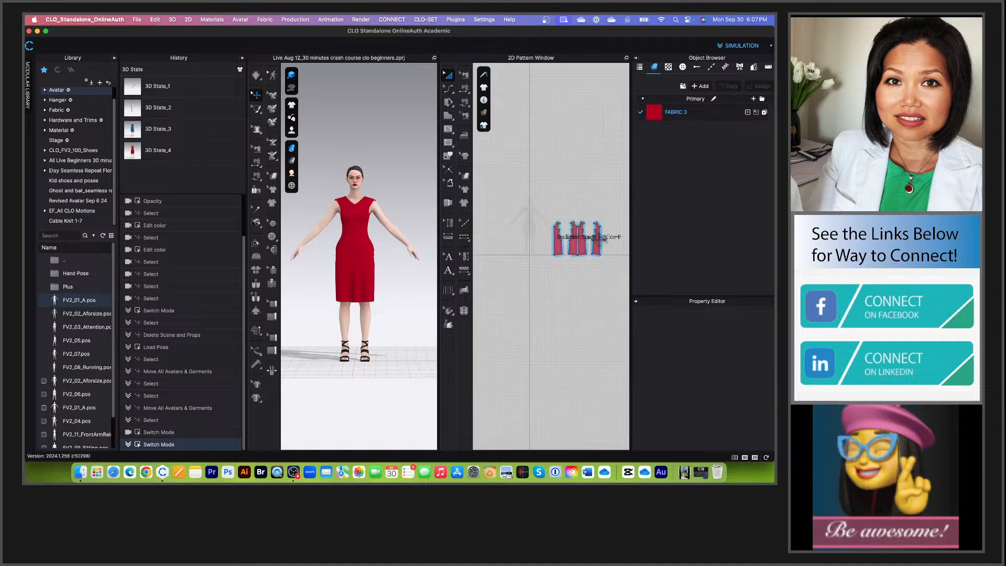
pyautogui.scroll(5, 344, 248)
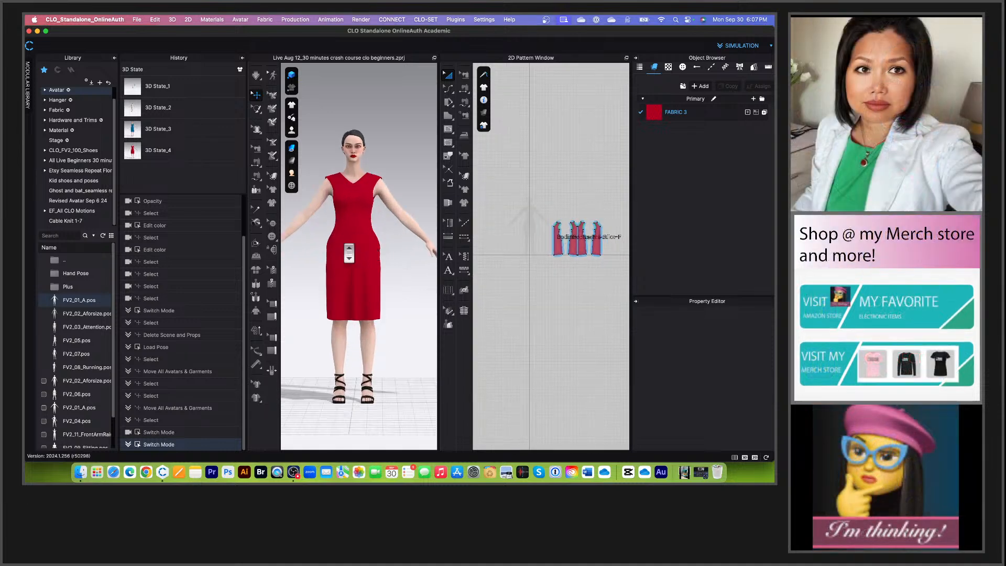
pyautogui.scroll(3, 362, 244)
pyautogui.scroll(-2, 370, 247)
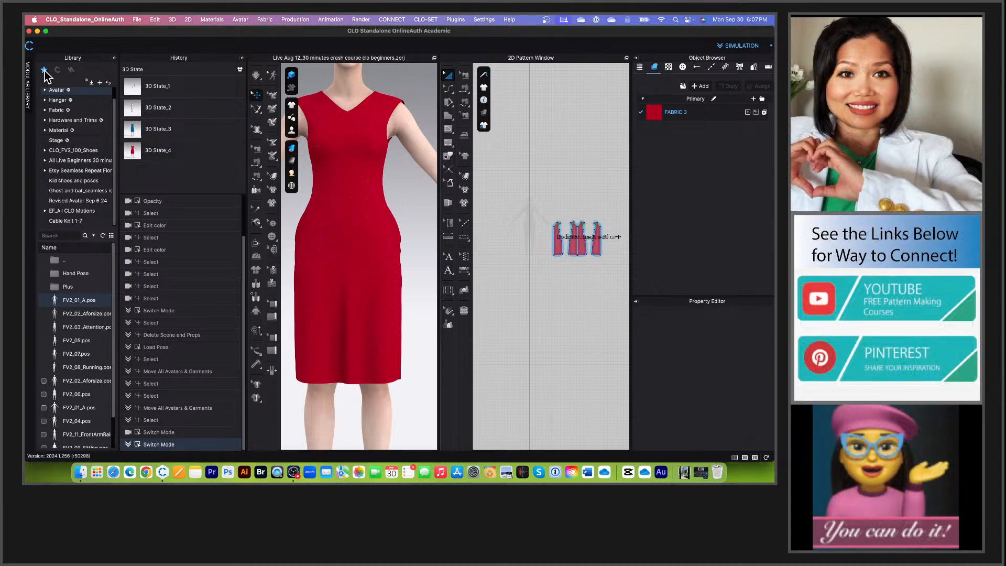
# Step: Open the Cable Knit 1-7 library folder and apply its blue swatch to the dress as a Texture map
pyautogui.click(85, 222)
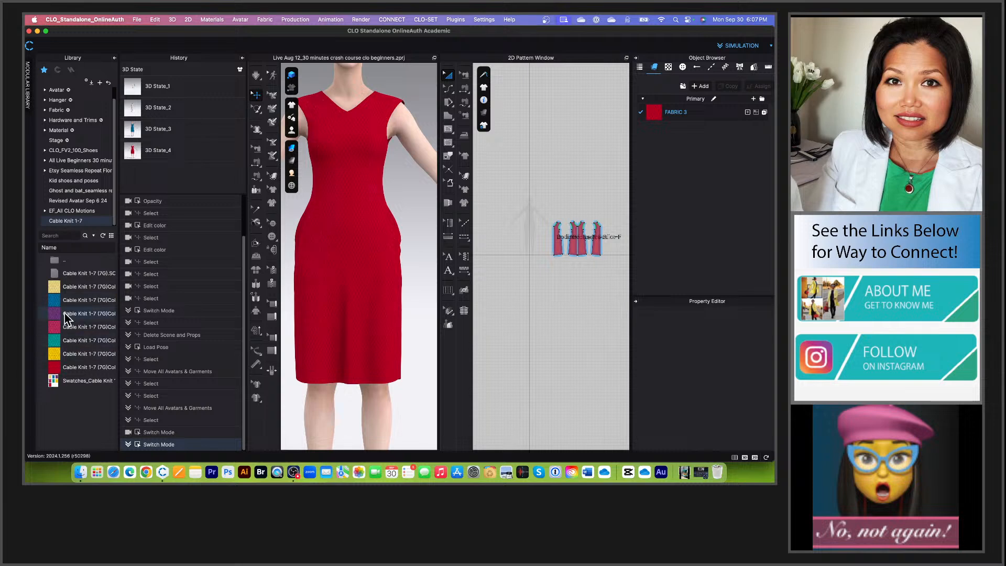
pyautogui.moveTo(57, 303); pyautogui.dragTo(393, 214)
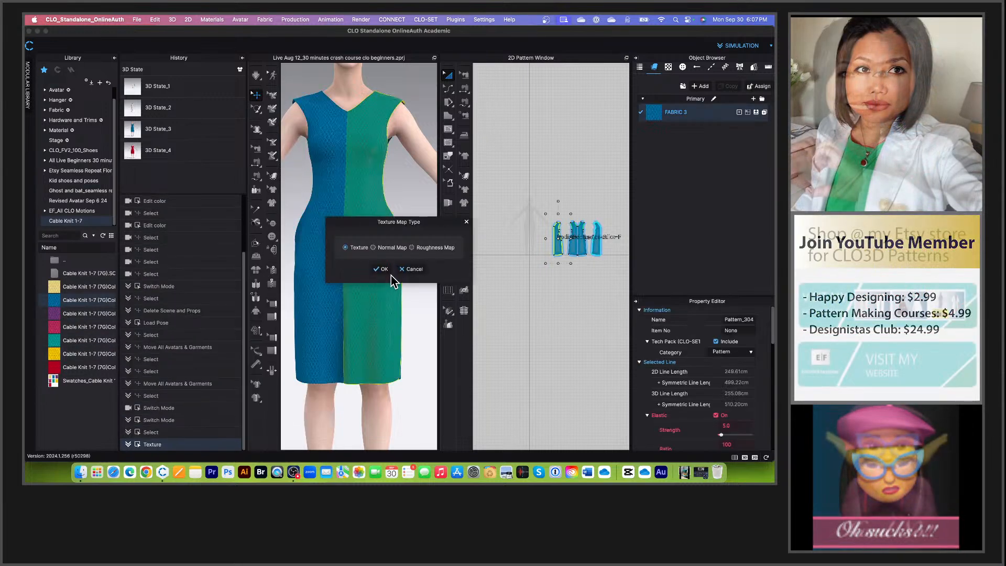
pyautogui.click(384, 269)
pyautogui.click(411, 207)
pyautogui.scroll(3, 361, 278)
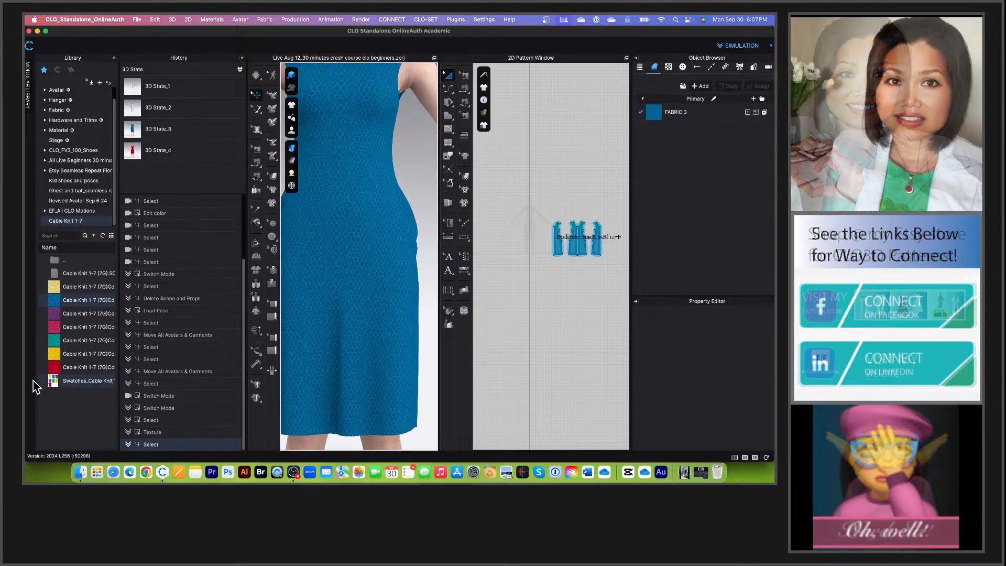
pyautogui.scroll(3, 344, 310)
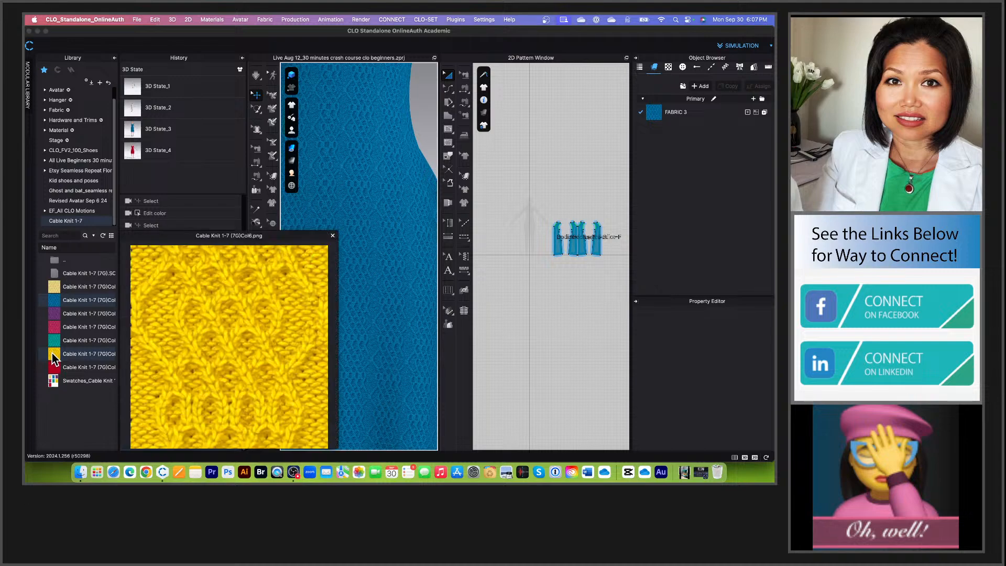
# Step: Apply the yellow Cable Knit 1-7 swatch to the dress as a Texture map and deselect the garment
pyautogui.moveTo(55, 359); pyautogui.dragTo(360, 248)
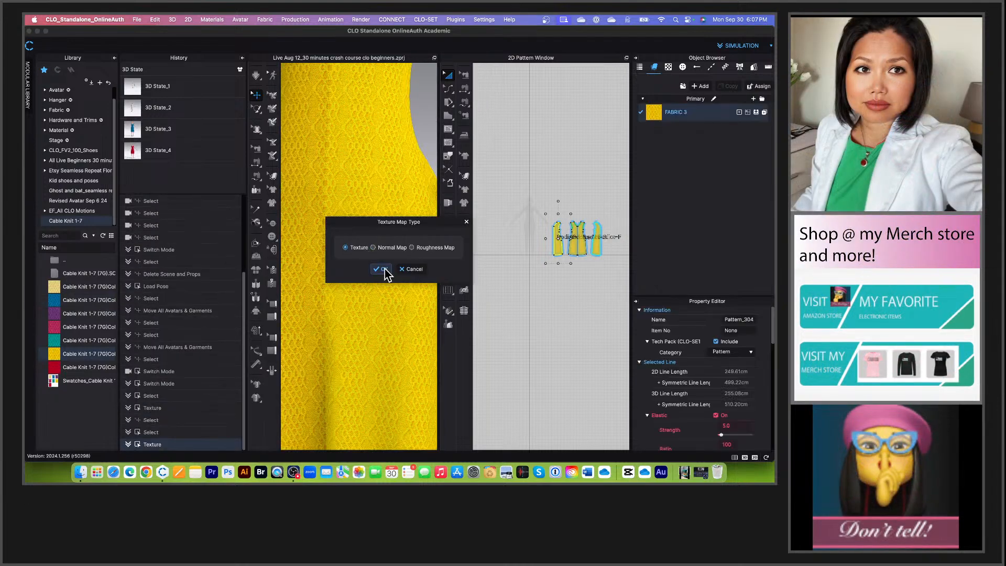
pyautogui.click(385, 269)
pyautogui.click(428, 114)
# Step: Examine the yellow cable knit texture on the dress at close range and at full length
pyautogui.scroll(-4, 423, 234)
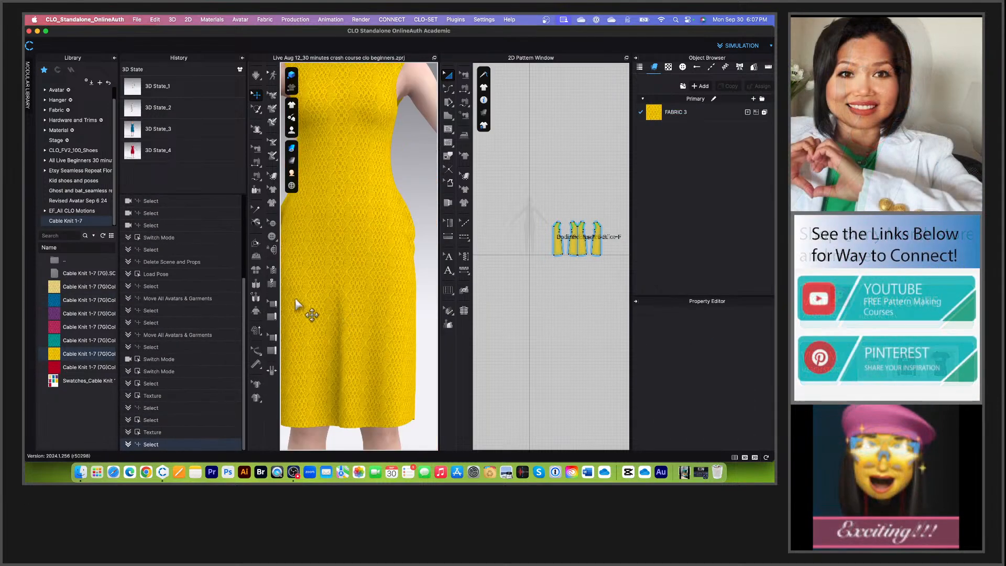
pyautogui.scroll(3, 309, 302)
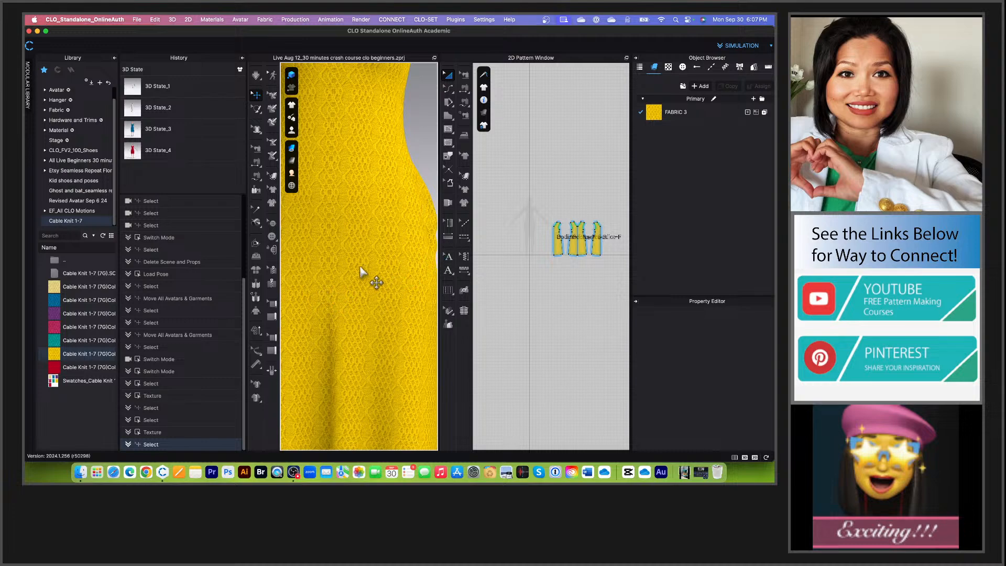
pyautogui.scroll(-5, 361, 271)
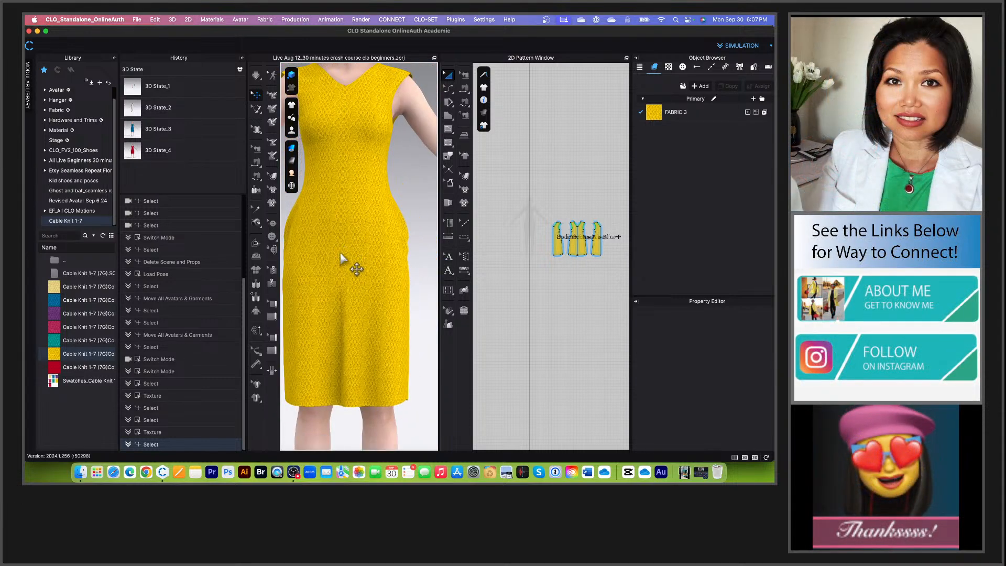
pyautogui.moveTo(341, 255); pyautogui.dragTo(357, 256, button='middle')
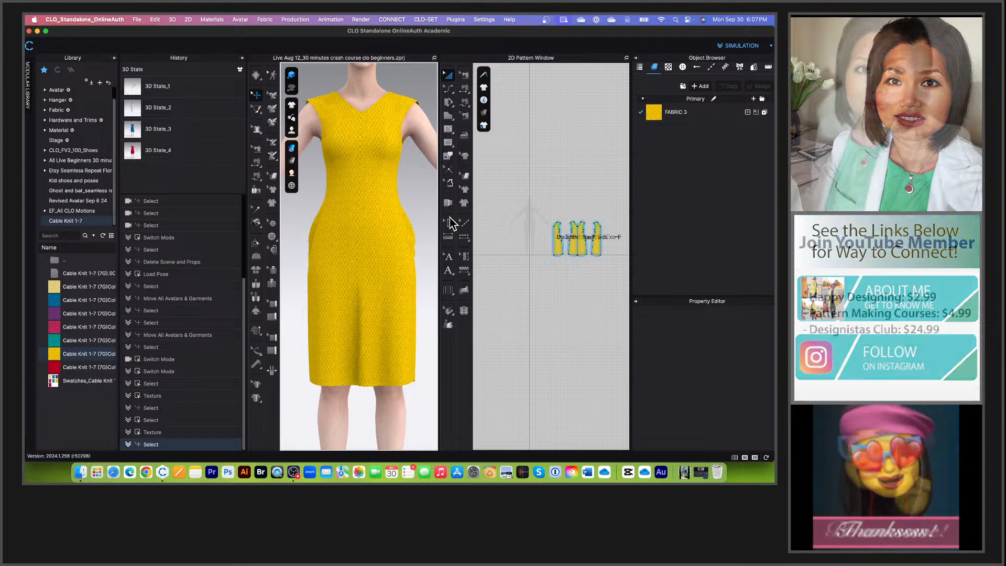
pyautogui.scroll(2, 398, 305)
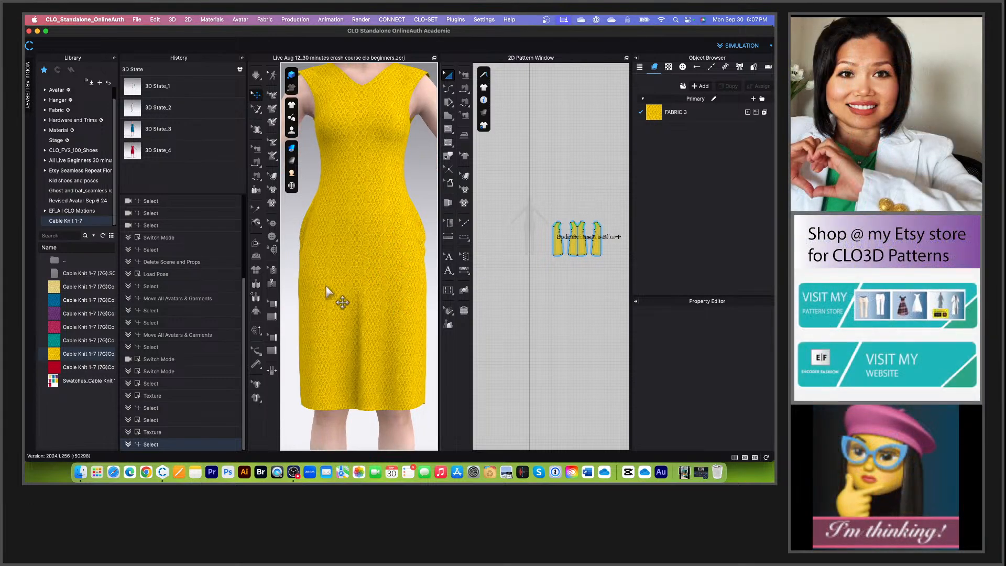
pyautogui.scroll(-4, 335, 290)
pyautogui.scroll(-2, 338, 288)
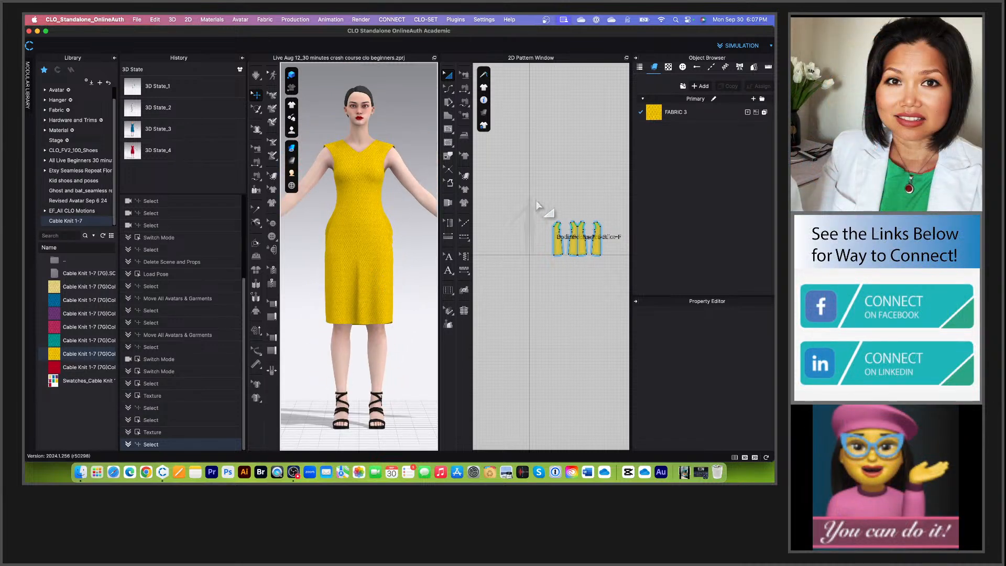
# Step: Strengthen all the dress pattern pieces, then run the simulation briefly and stop it
pyautogui.moveTo(529, 189); pyautogui.dragTo(617, 262)
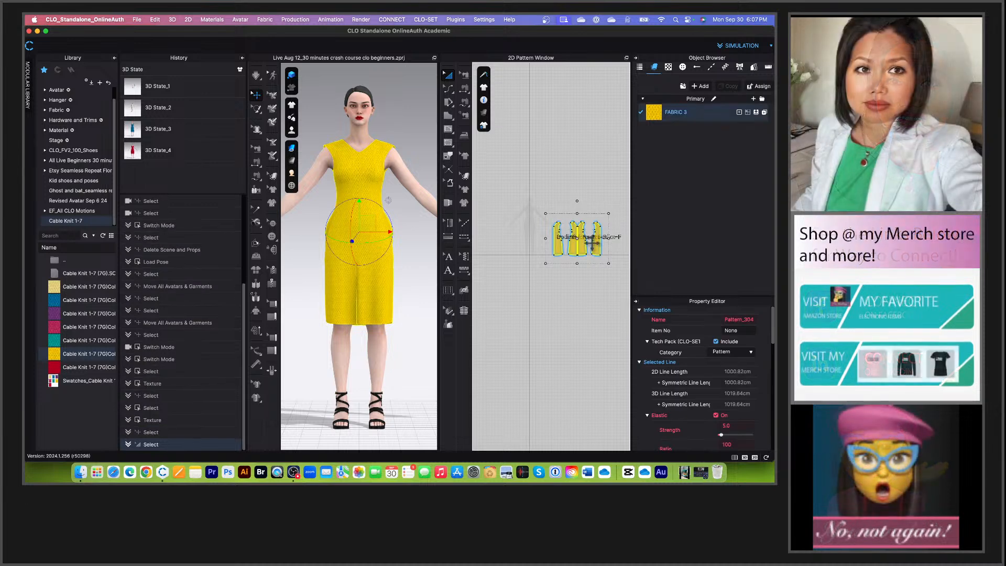
pyautogui.rightClick(596, 244)
pyautogui.click(626, 287)
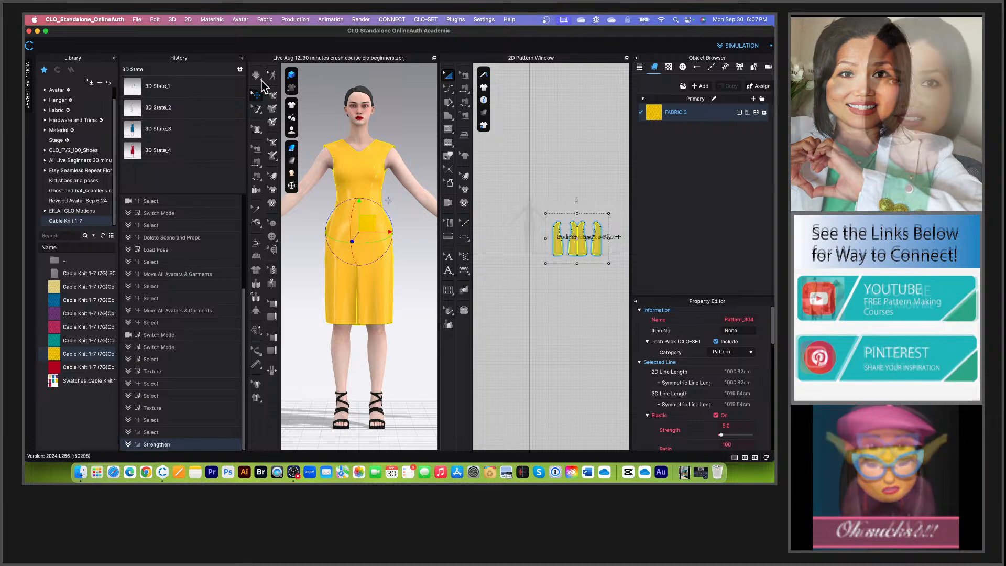
pyautogui.click(256, 75)
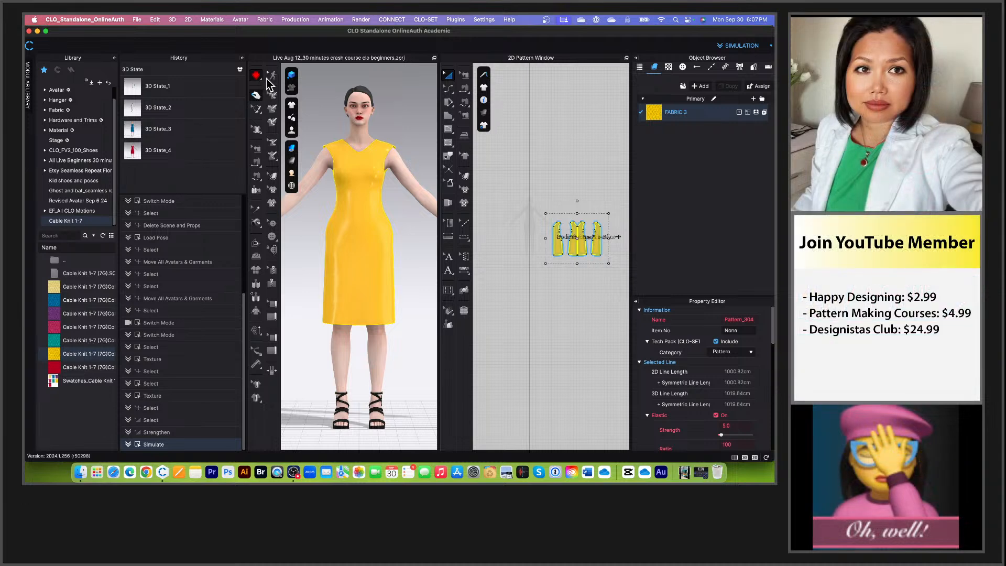
pyautogui.click(257, 75)
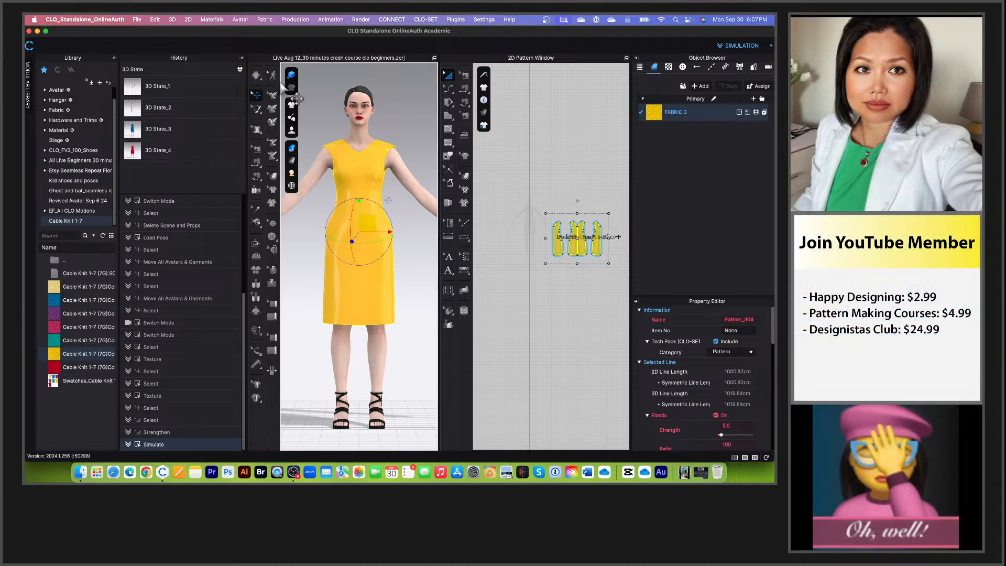
# Step: Unstrengthen all the dress pattern pieces and clear the selection
pyautogui.rightClick(585, 244)
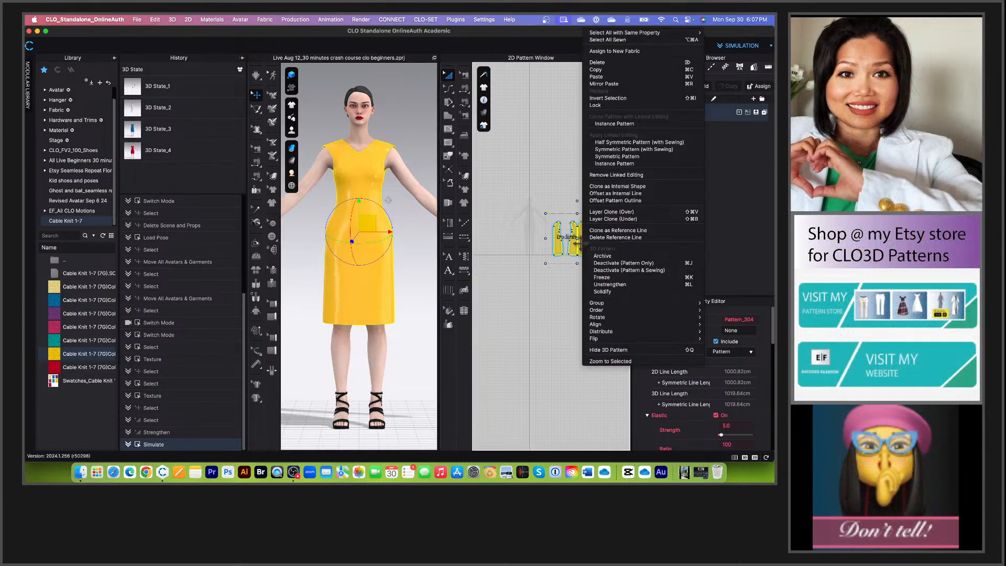
pyautogui.click(635, 285)
pyautogui.click(511, 209)
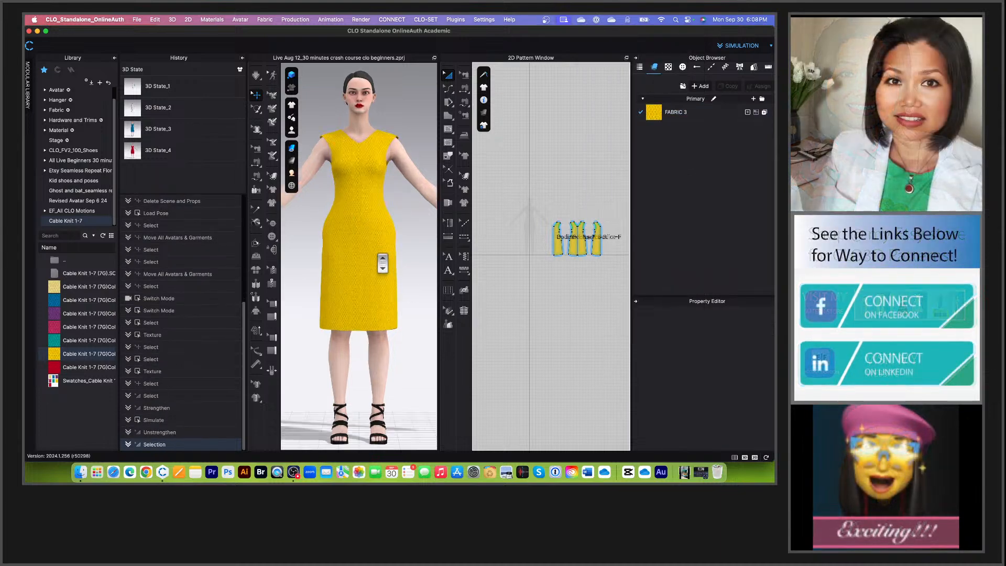
# Step: Save the yellow cable knit dress on the avatar as a new 3D state in the History
pyautogui.scroll(3, 382, 261)
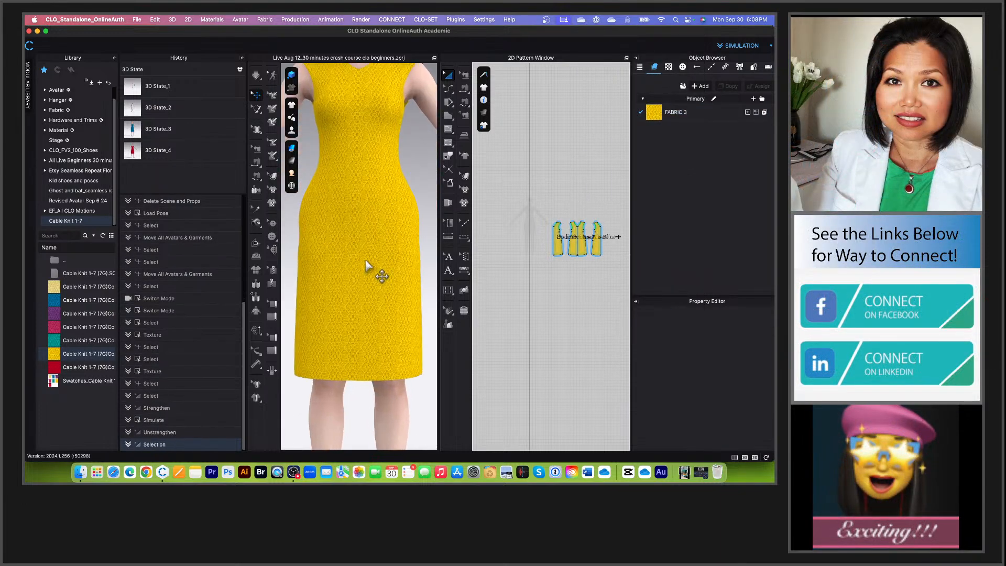
pyautogui.scroll(-5, 369, 270)
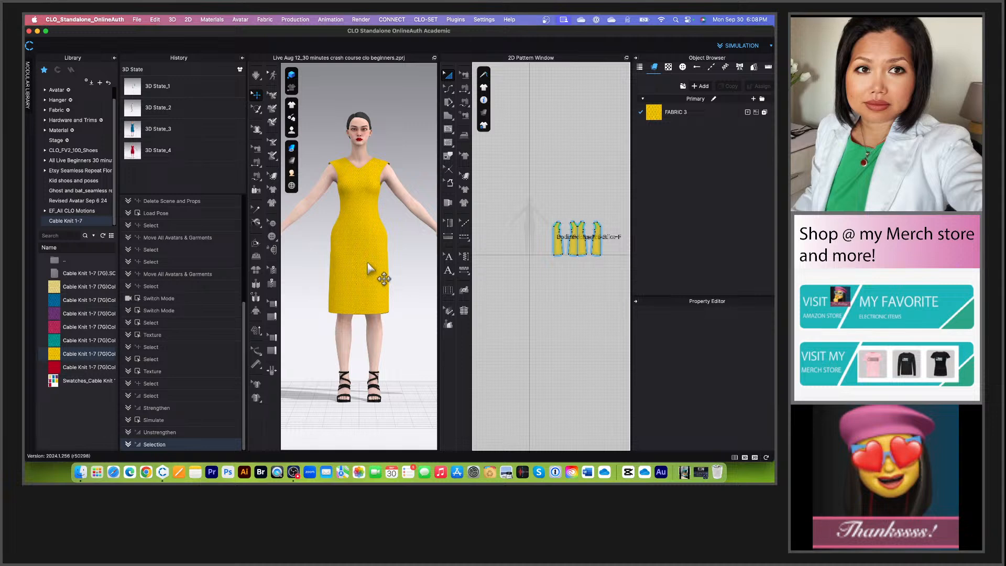
pyautogui.scroll(2, 368, 265)
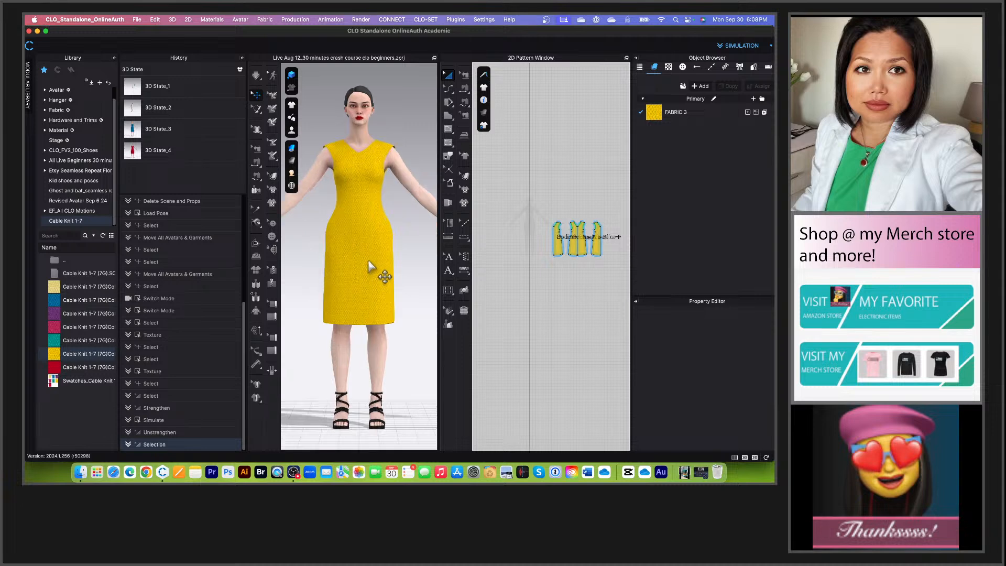
pyautogui.click(240, 70)
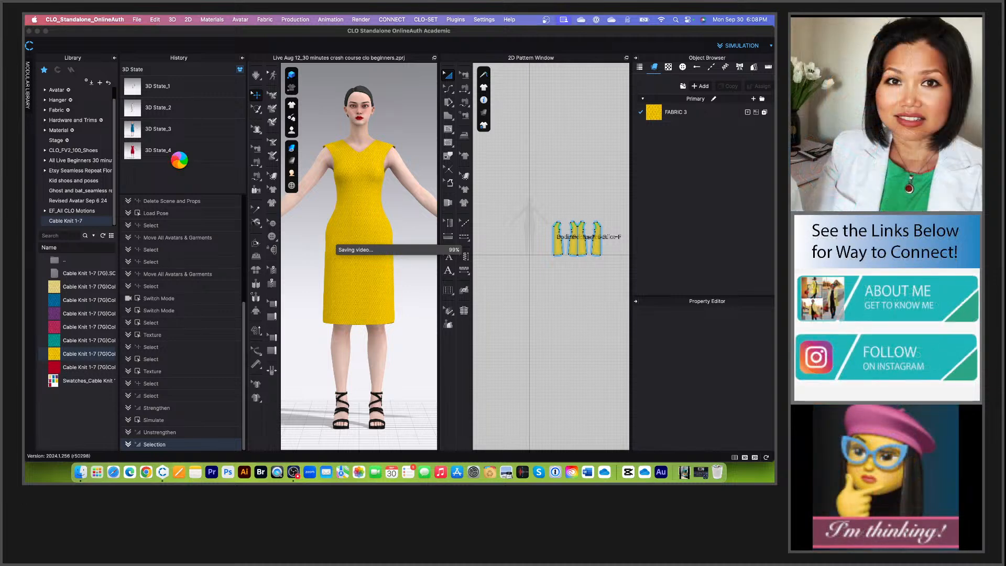
# Step: Delete the avatar and all the dress pattern pieces to empty the scene
pyautogui.scroll(-5, 386, 220)
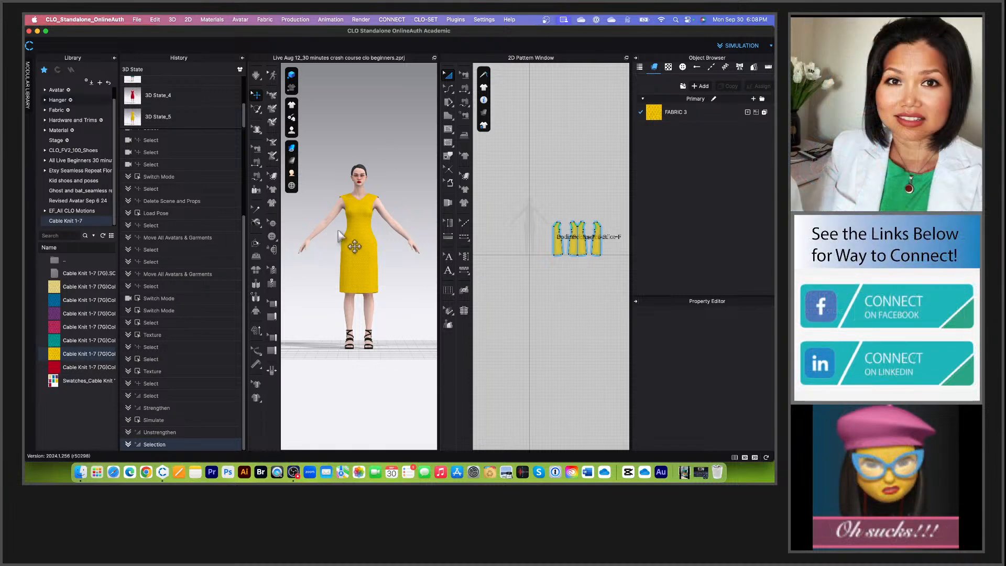
pyautogui.scroll(-3, 373, 232)
pyautogui.scroll(-4, 530, 251)
pyautogui.scroll(5, 539, 243)
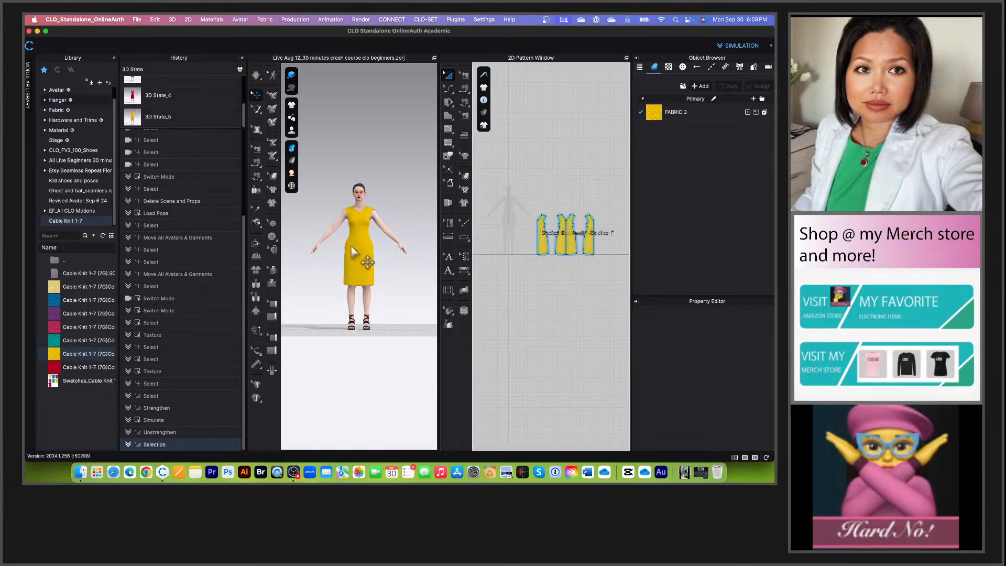
pyautogui.scroll(2, 352, 252)
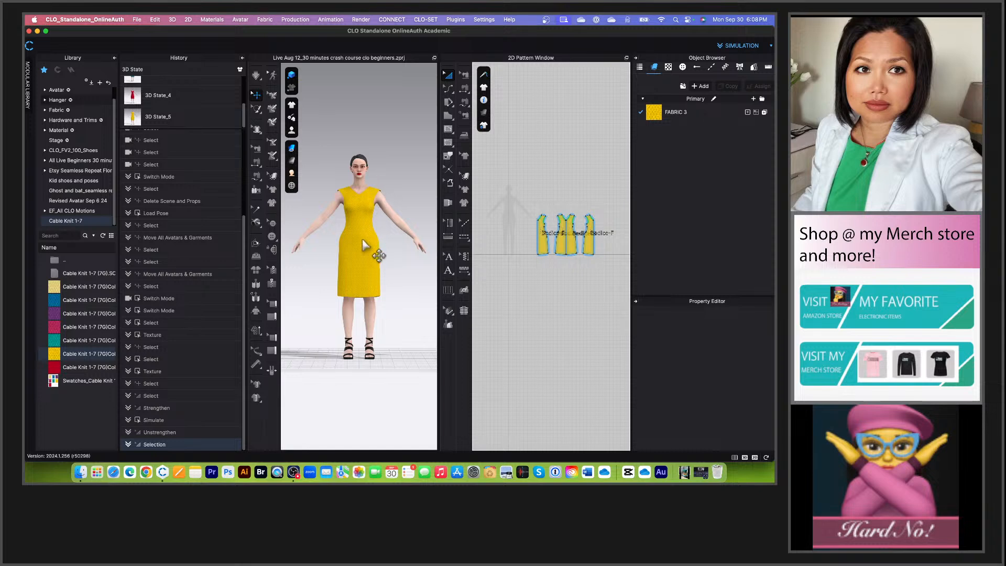
pyautogui.click(377, 196)
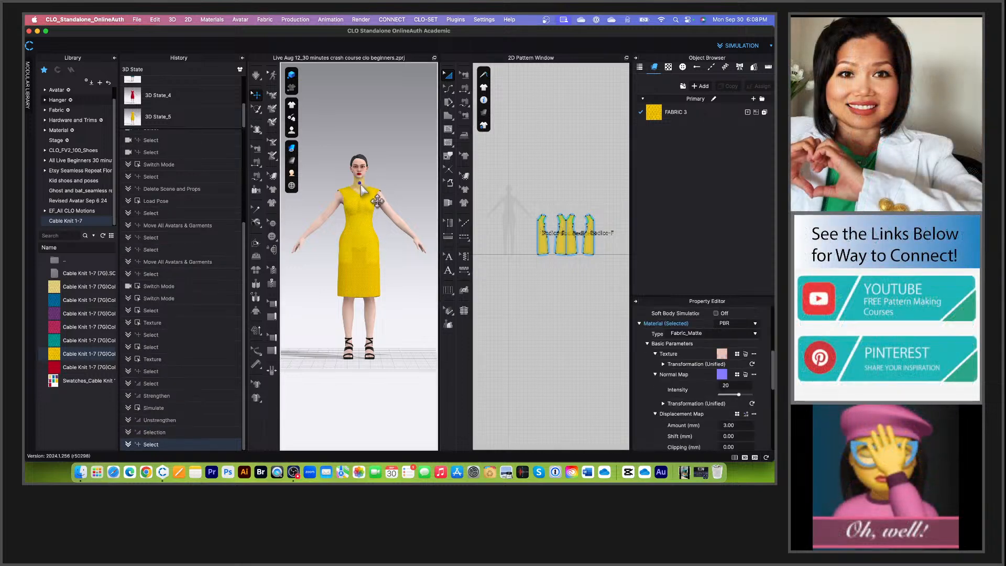
pyautogui.press('Delete')
pyautogui.moveTo(528, 195); pyautogui.dragTo(629, 289)
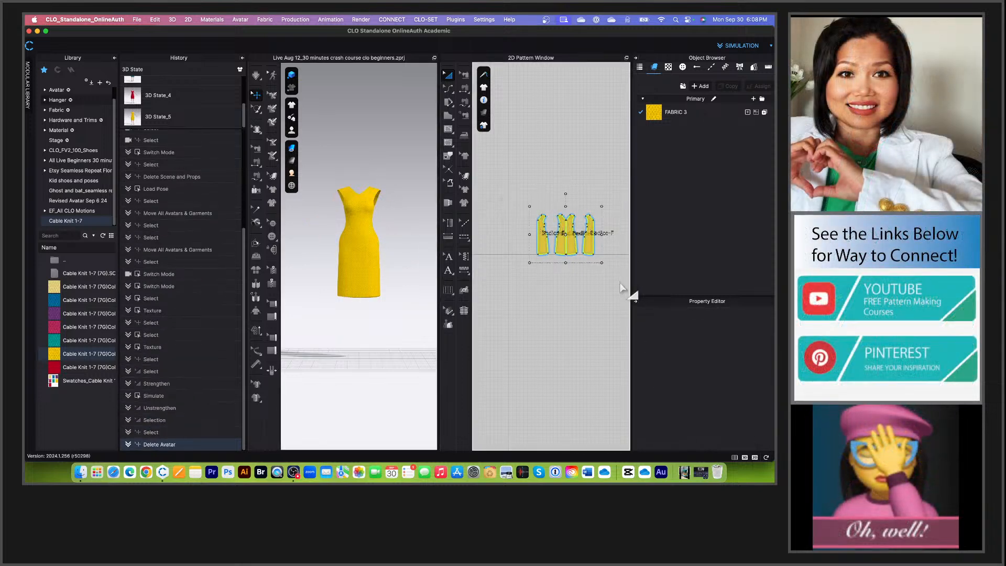
pyautogui.press('Delete')
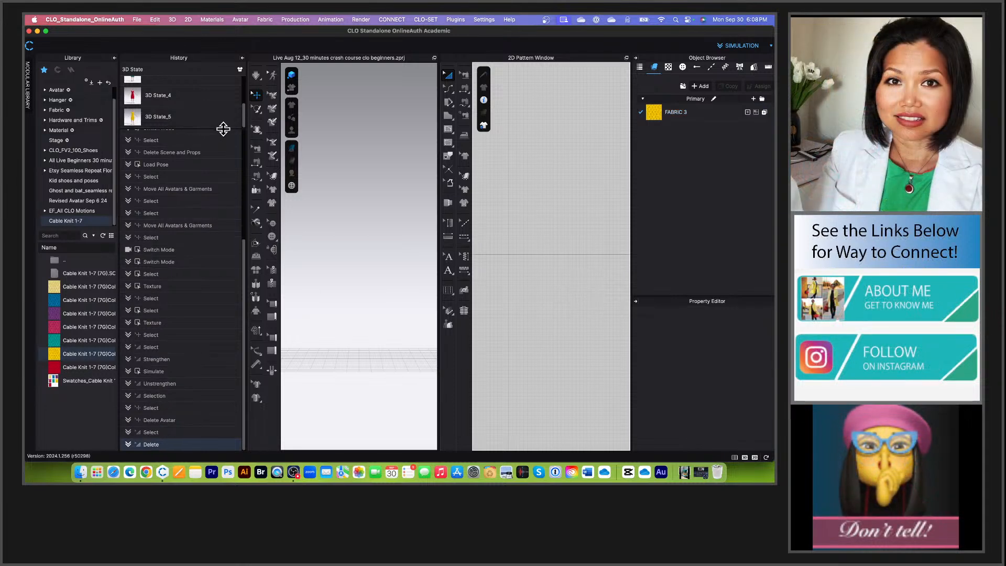
# Step: Enlarge the 3D State list and load 3D State_4 with the red dress
pyautogui.moveTo(224, 127); pyautogui.dragTo(231, 247)
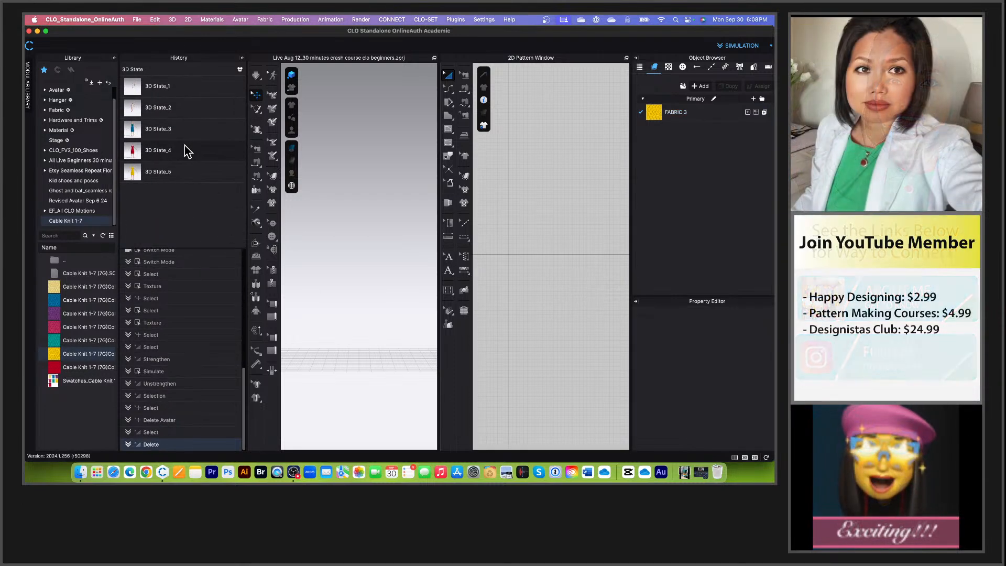
pyautogui.click(197, 152)
pyautogui.doubleClick(198, 152)
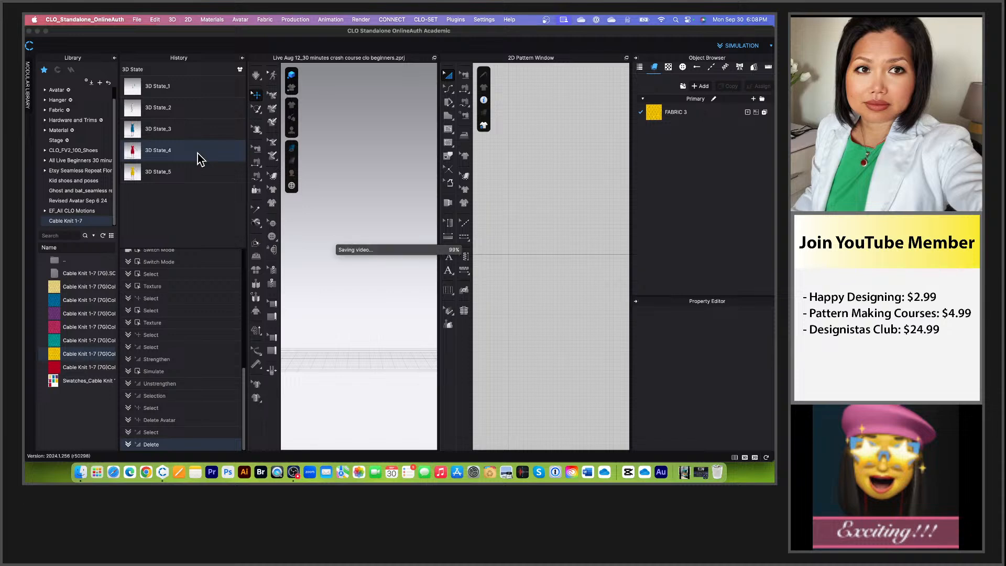
pyautogui.click(381, 283)
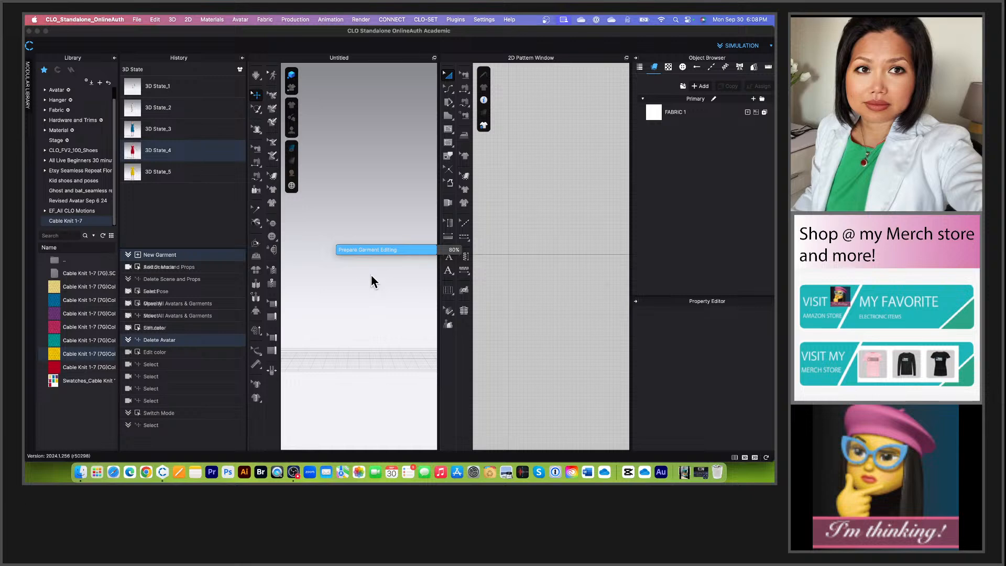
pyautogui.scroll(-2, 373, 283)
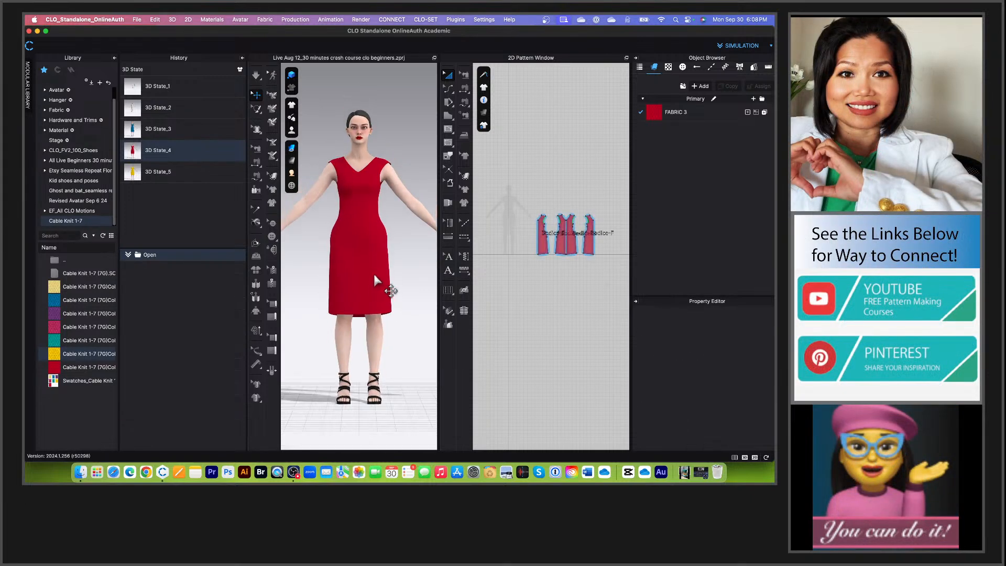
# Step: Examine the red dress at close range, then select FABRIC 3 and enlarge the area showing its material properties
pyautogui.scroll(5, 373, 274)
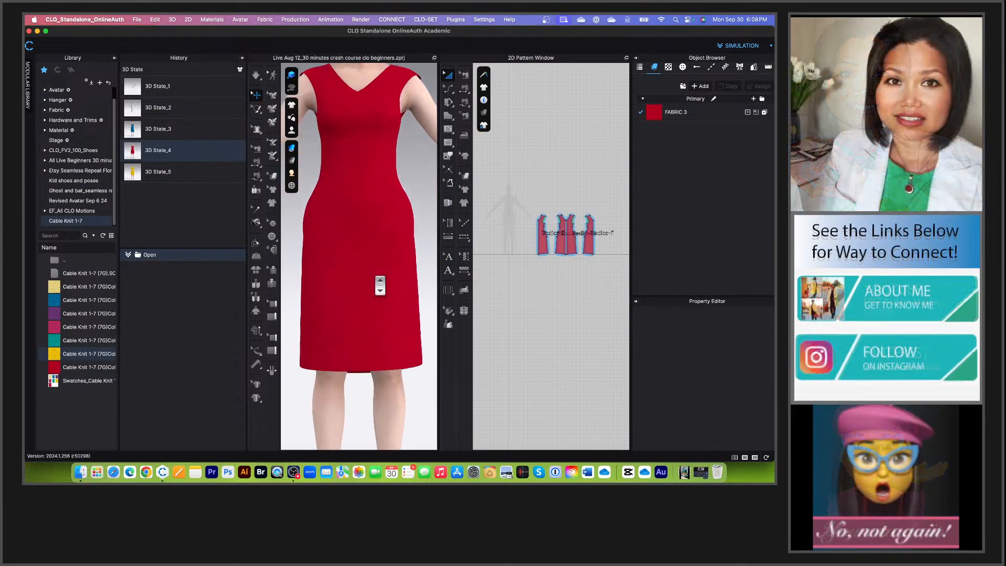
pyautogui.scroll(2, 366, 277)
pyautogui.scroll(-6, 361, 260)
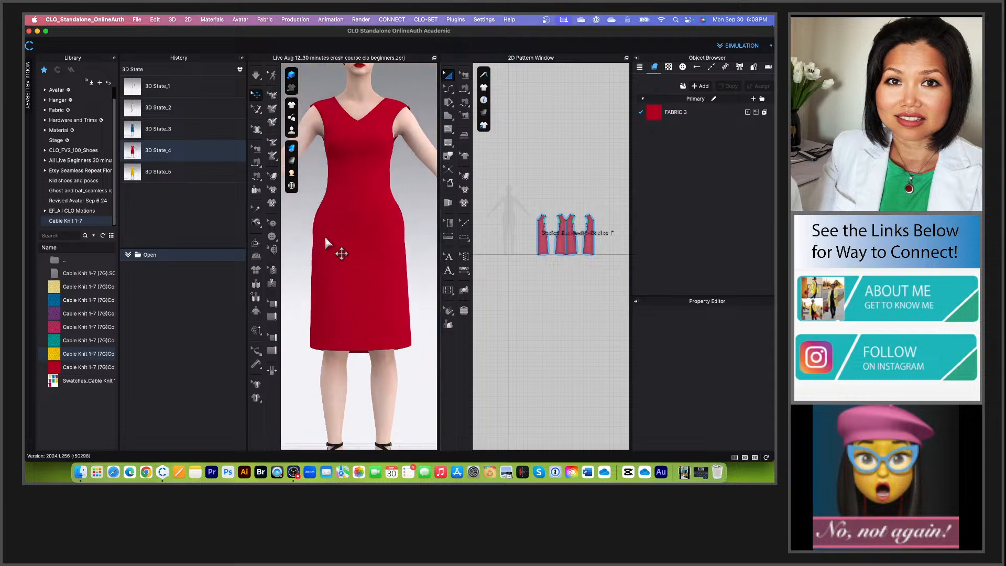
pyautogui.click(713, 114)
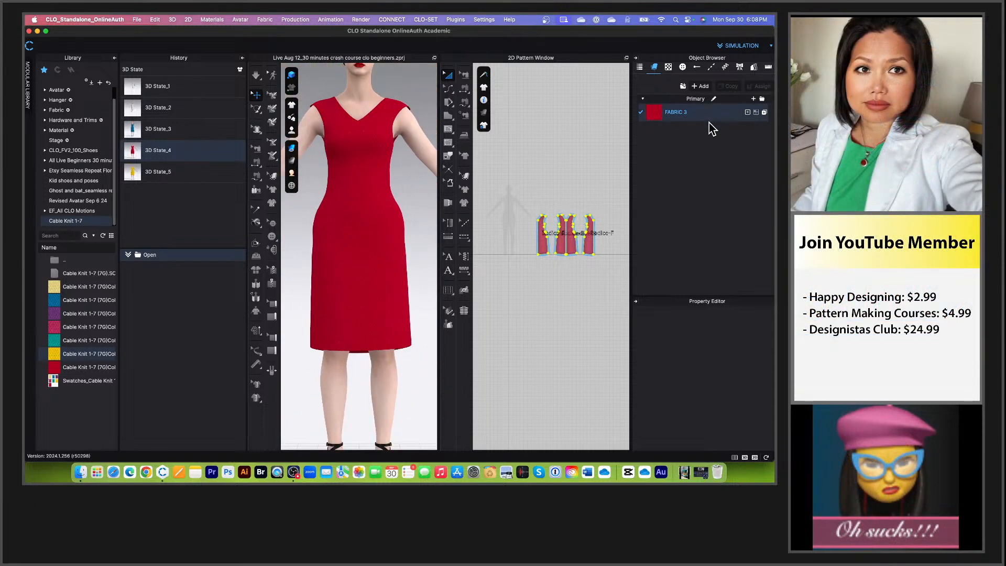
pyautogui.moveTo(732, 296); pyautogui.dragTo(732, 227)
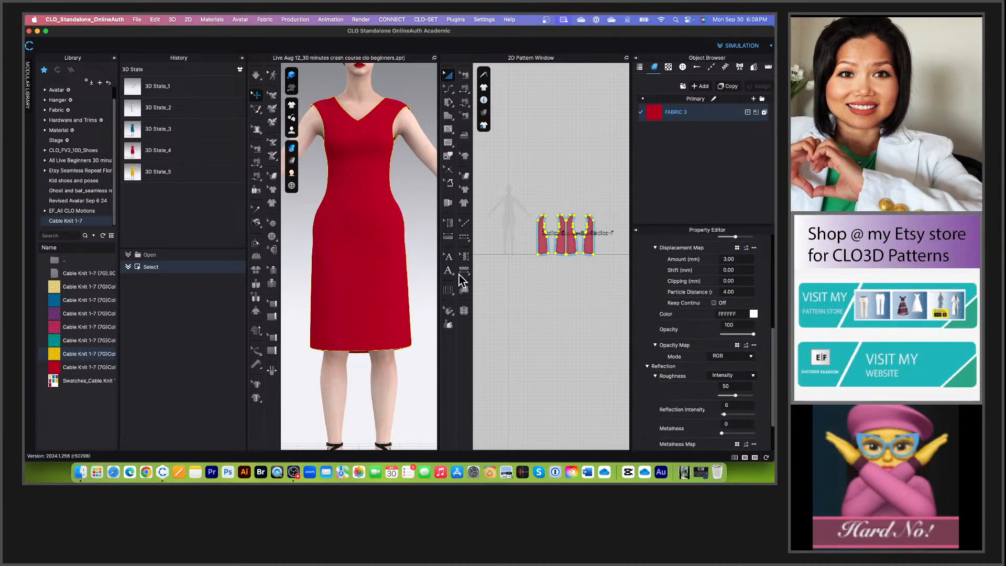
pyautogui.scroll(3, 404, 237)
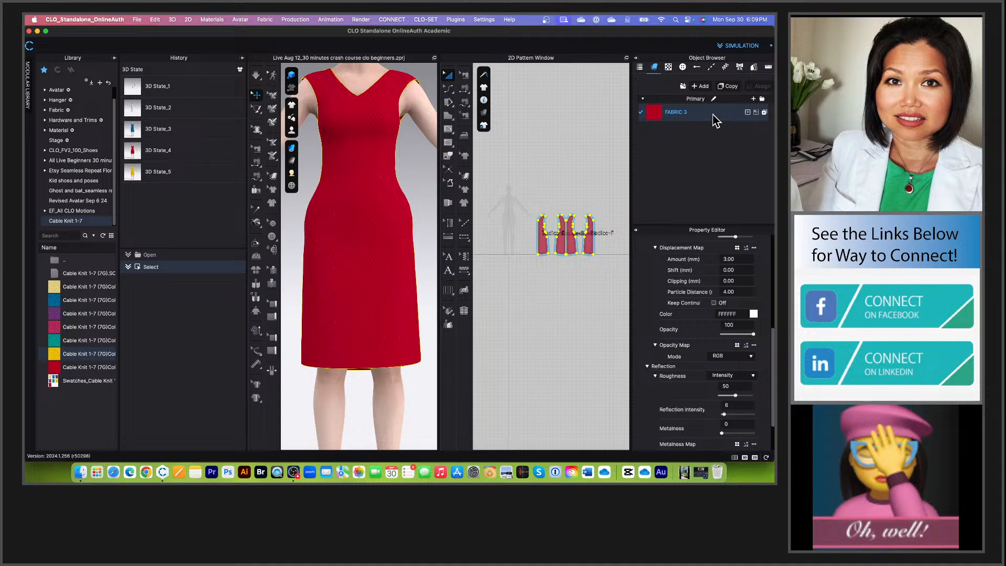
# Step: Compare the properties of all the dress pattern pieces with those of FABRIC 3, then clear the selection
pyautogui.moveTo(499, 200); pyautogui.dragTo(610, 292)
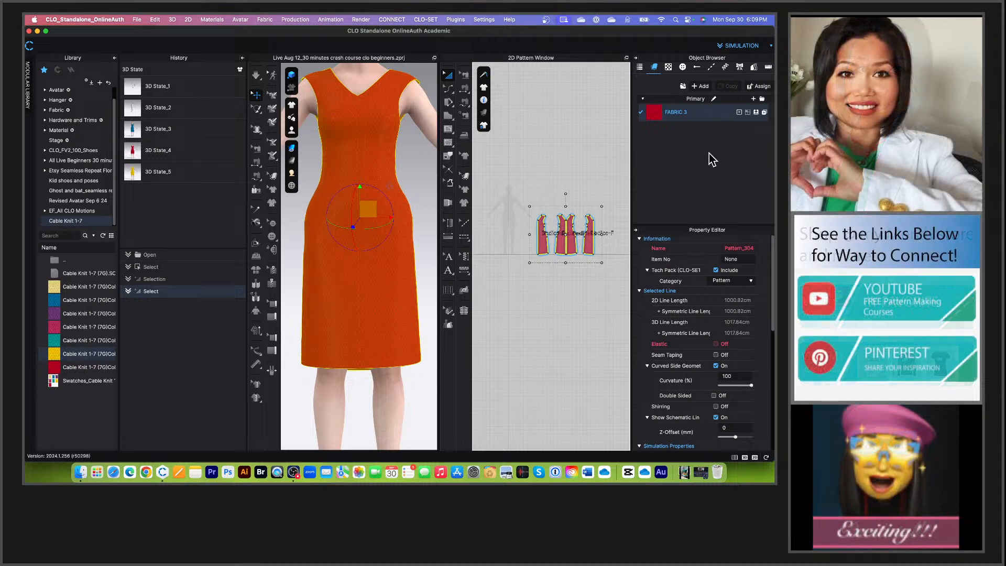
pyautogui.click(712, 116)
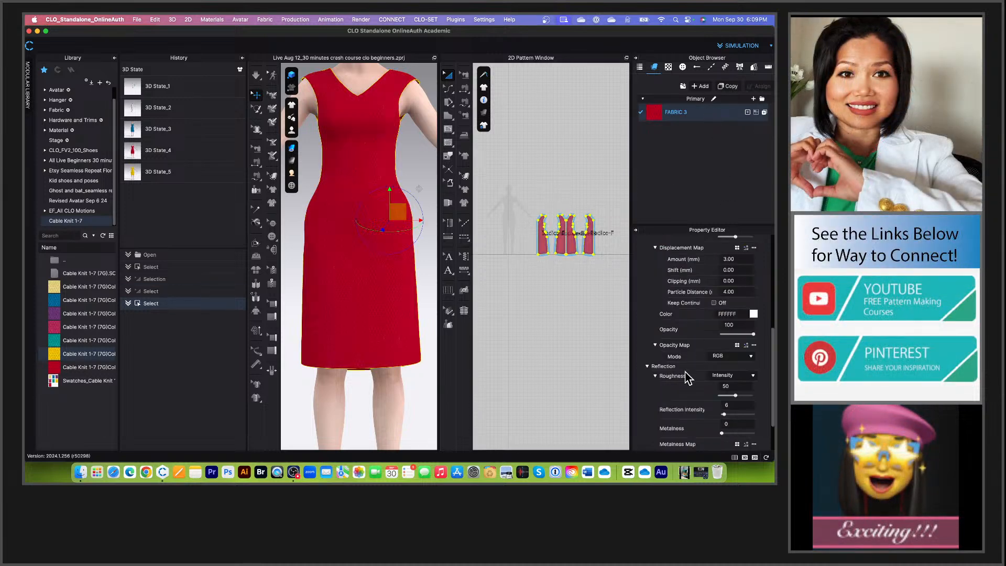
pyautogui.click(510, 214)
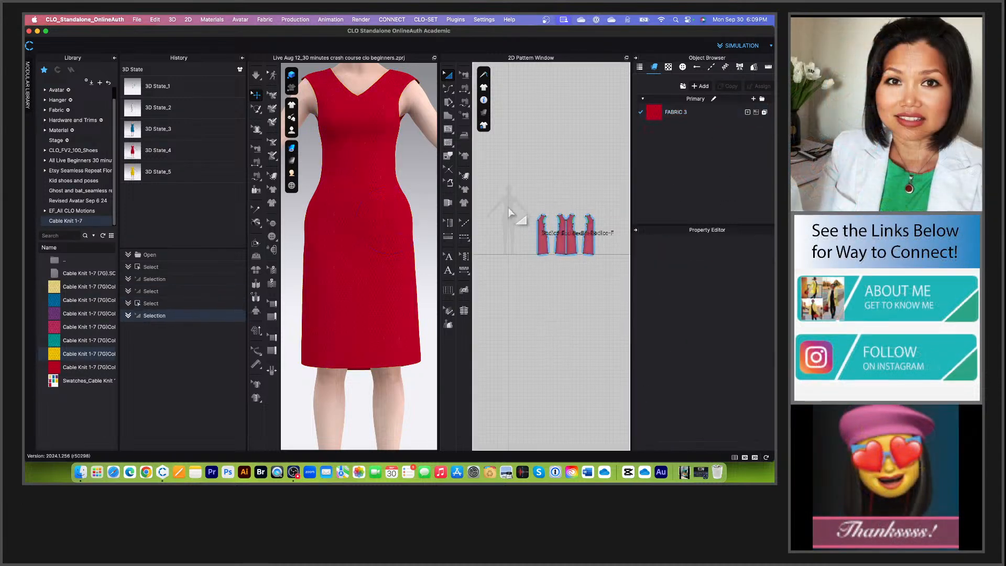
pyautogui.moveTo(500, 177); pyautogui.dragTo(579, 295)
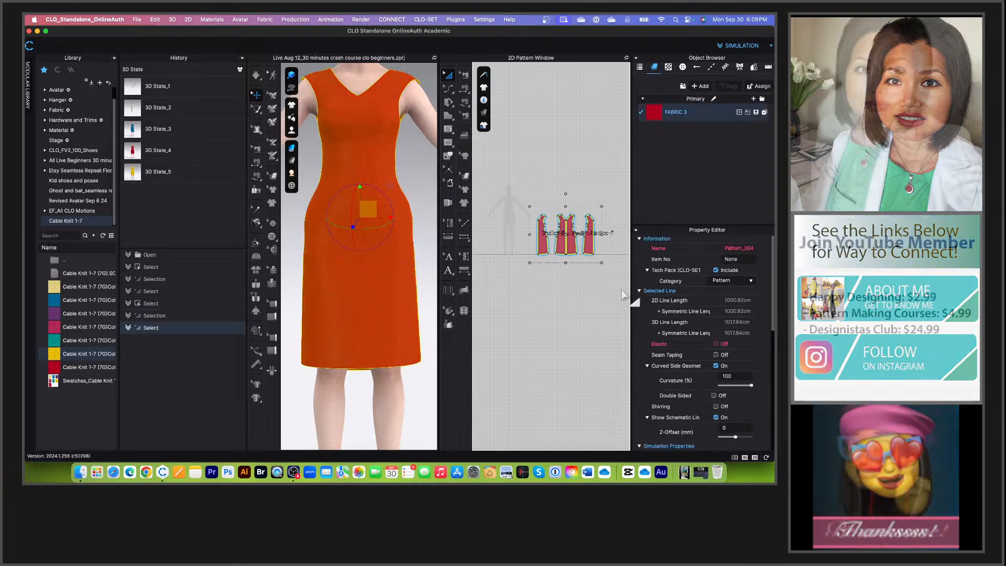
pyautogui.click(712, 116)
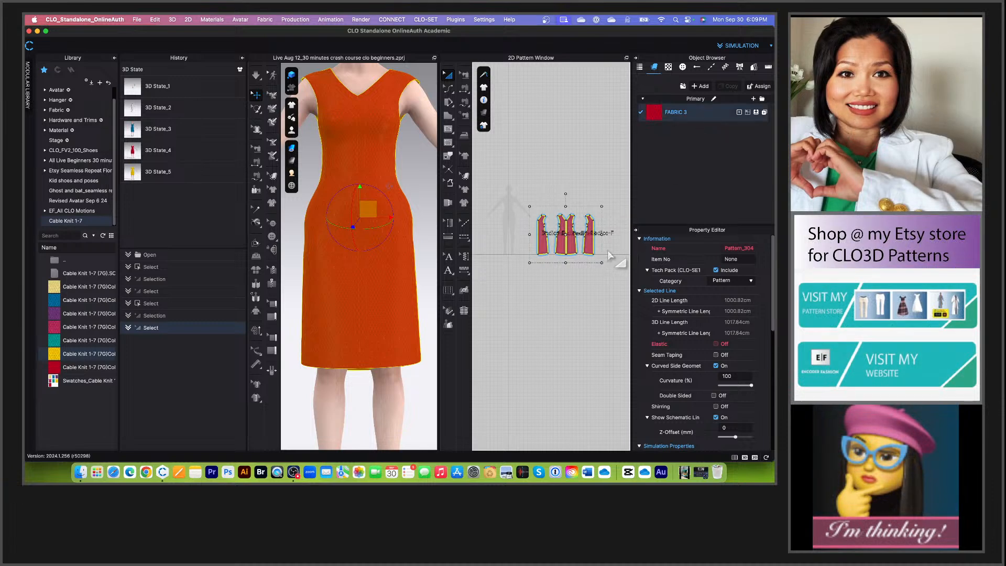
pyautogui.scroll(2, 617, 252)
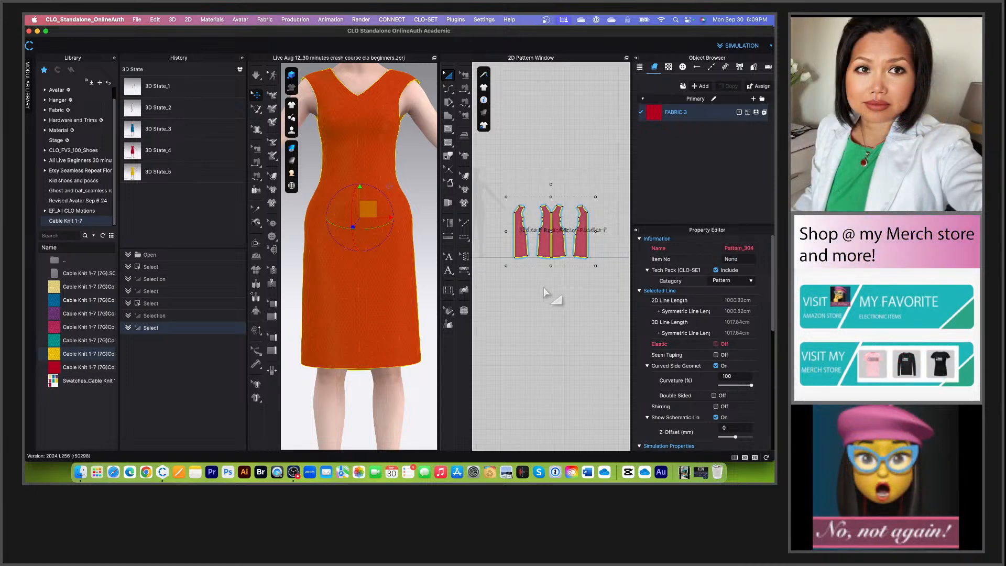
pyautogui.click(504, 188)
pyautogui.moveTo(504, 188); pyautogui.dragTo(619, 289)
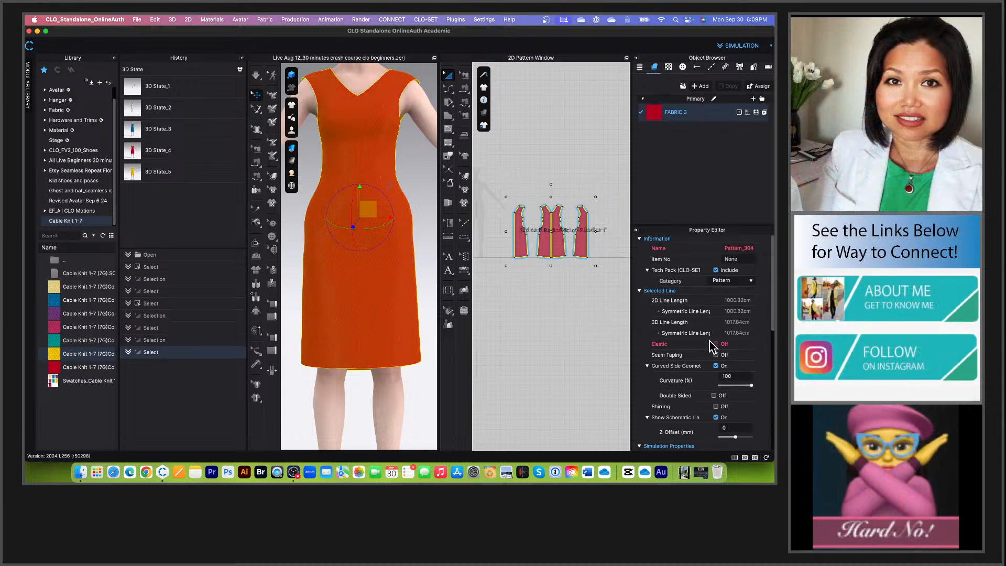
pyautogui.scroll(-5, 767, 346)
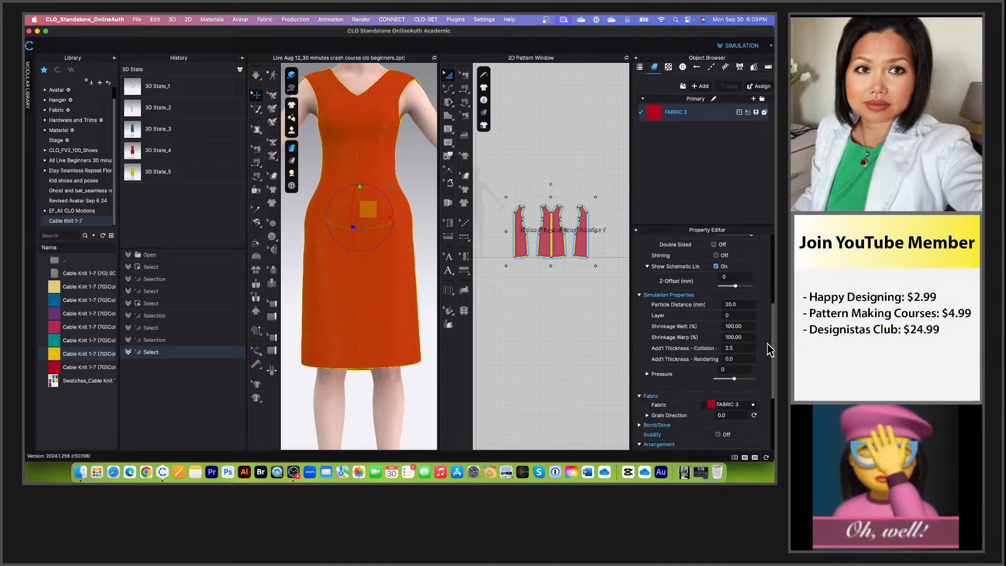
pyautogui.scroll(-2, 768, 349)
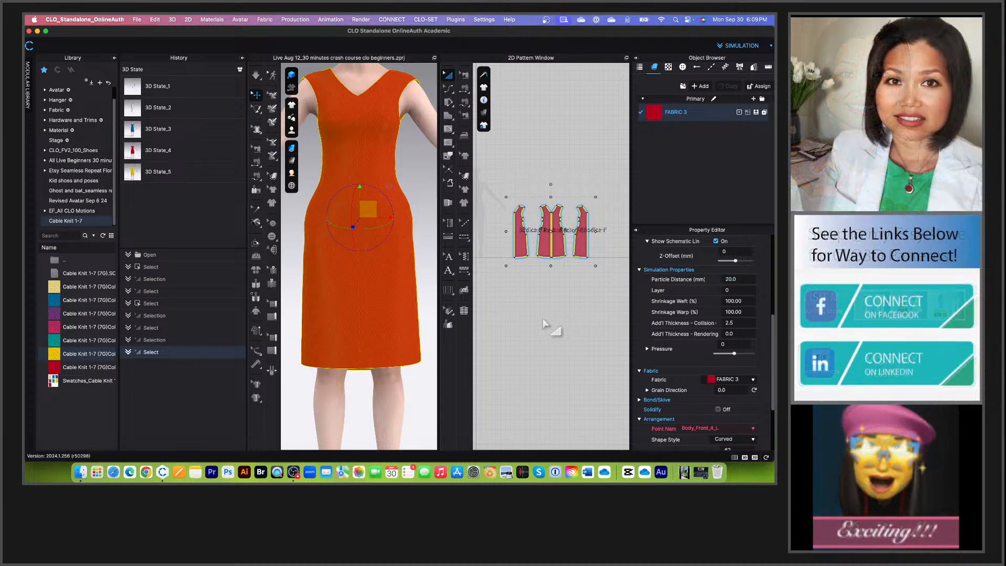
pyautogui.click(485, 342)
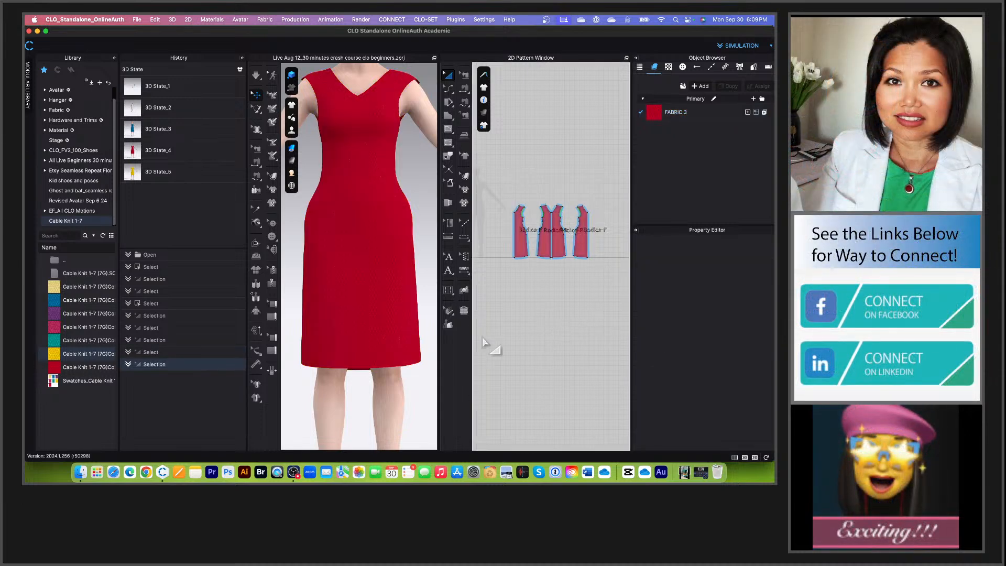
# Step: Set the Reflection Intensity of FABRIC 3 to 0, deselect it and check the red dress's surface
pyautogui.click(700, 116)
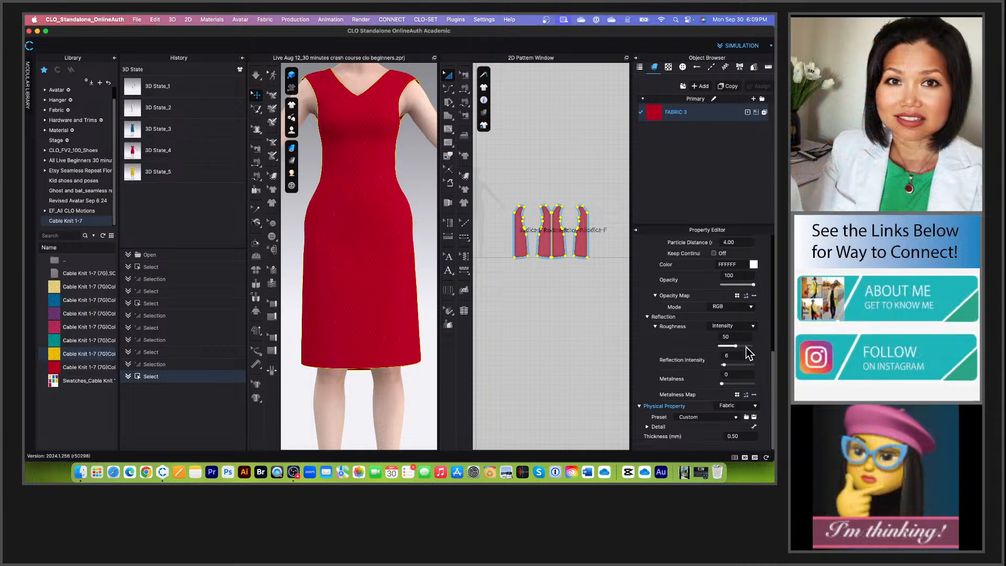
pyautogui.scroll(2, 690, 366)
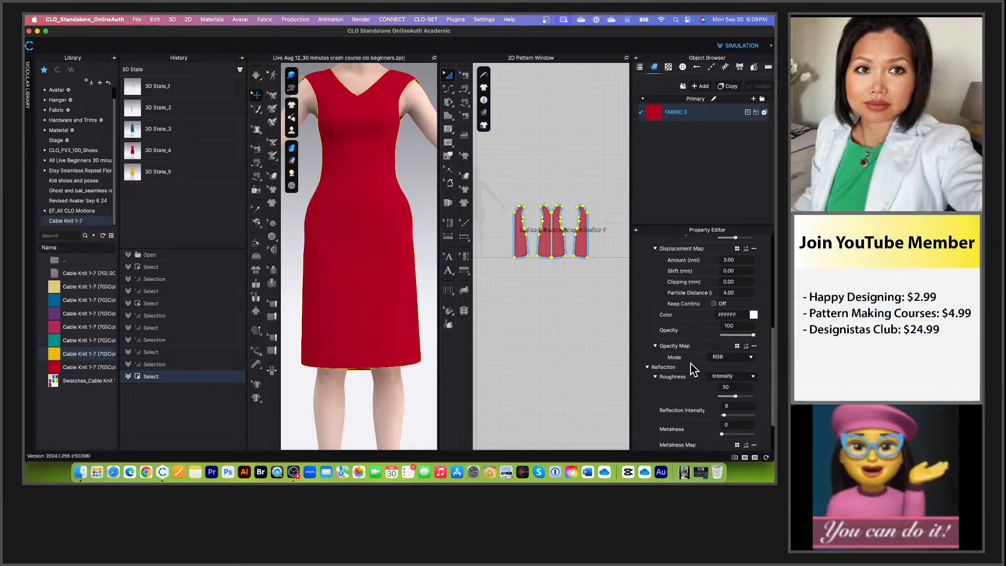
pyautogui.scroll(-2, 692, 368)
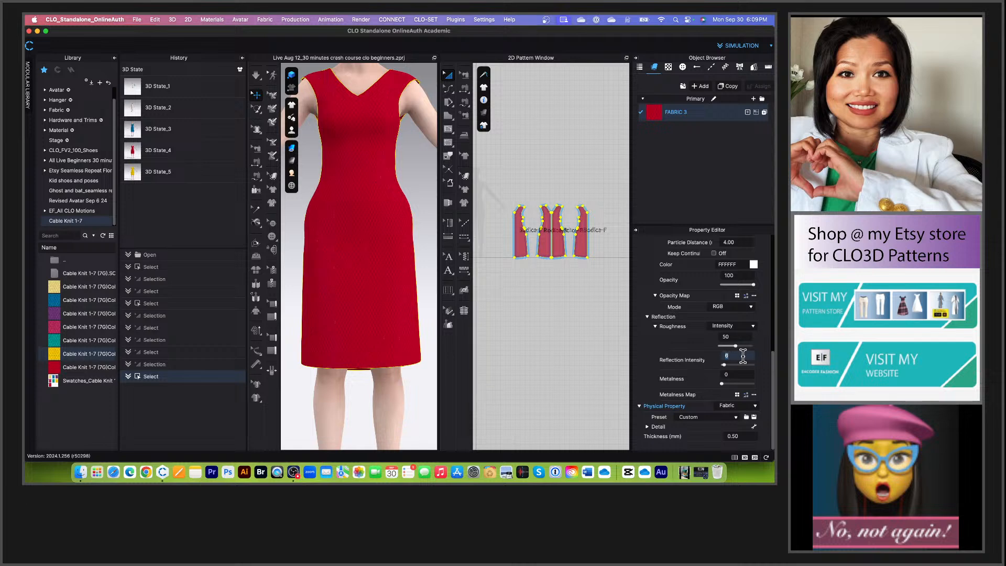
pyautogui.moveTo(728, 363); pyautogui.dragTo(709, 369)
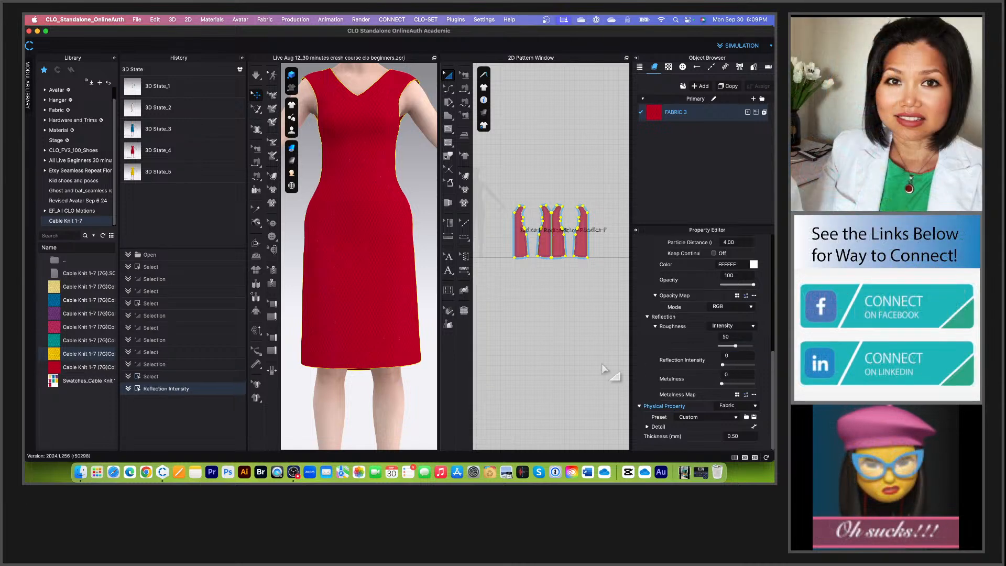
pyautogui.scroll(3, 405, 243)
pyautogui.click(373, 204)
pyautogui.scroll(3, 375, 205)
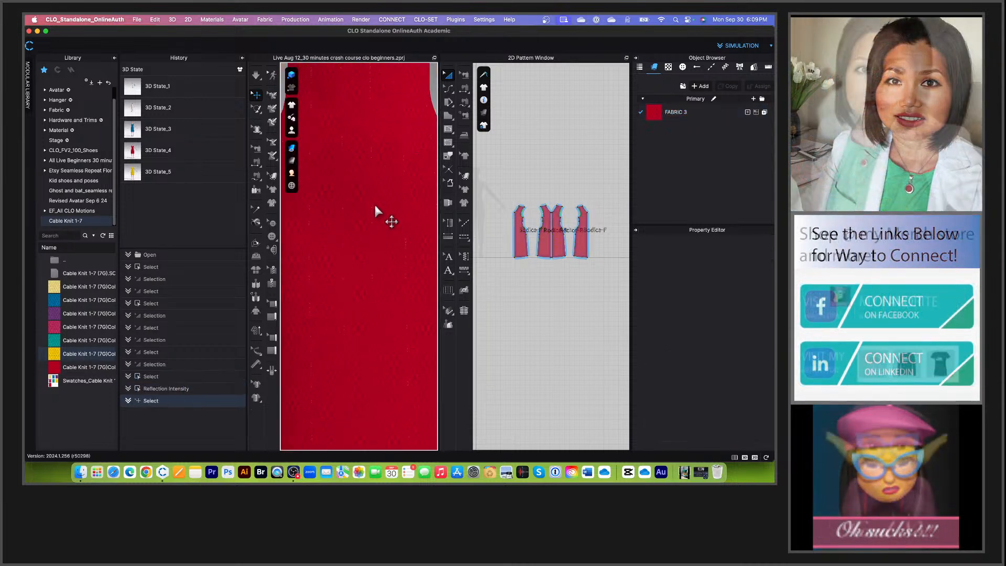
pyautogui.scroll(-5, 375, 205)
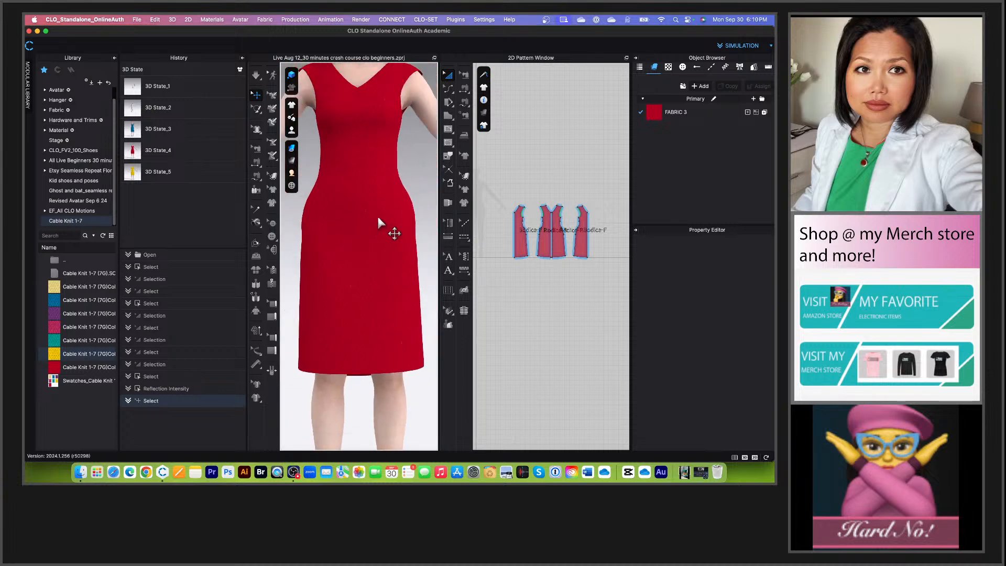
# Step: Set the Reflection Intensity of FABRIC 3 to 3, clear the selection and examine the knit texture at close range
pyautogui.scroll(2, 384, 228)
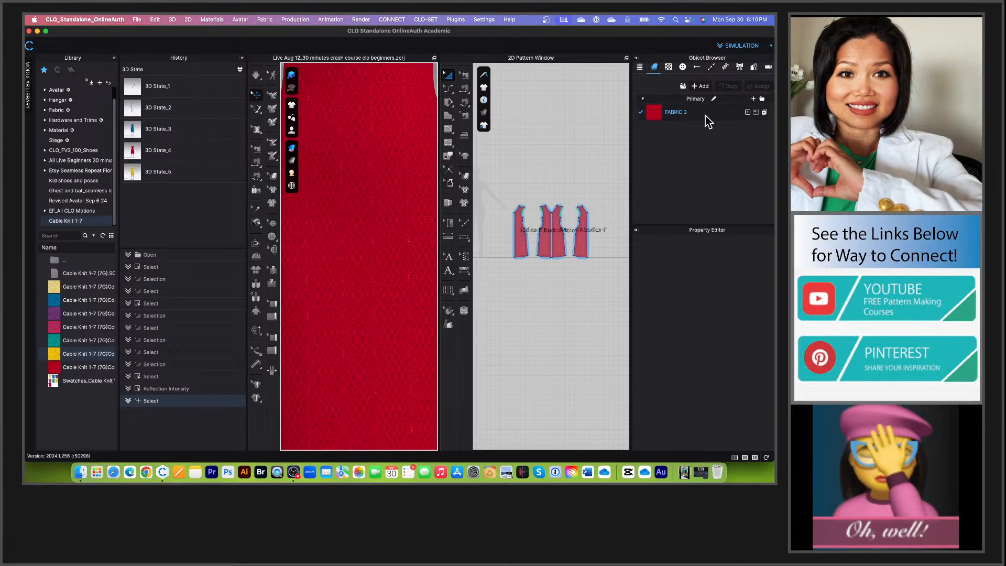
pyautogui.click(702, 113)
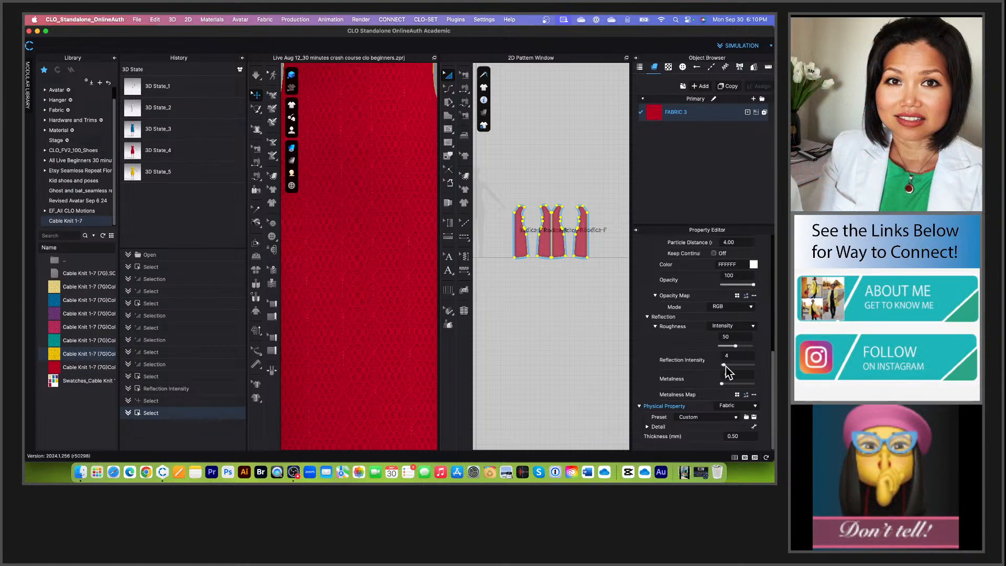
pyautogui.moveTo(725, 367); pyautogui.dragTo(725, 367)
pyautogui.click(508, 352)
pyautogui.scroll(-5, 362, 253)
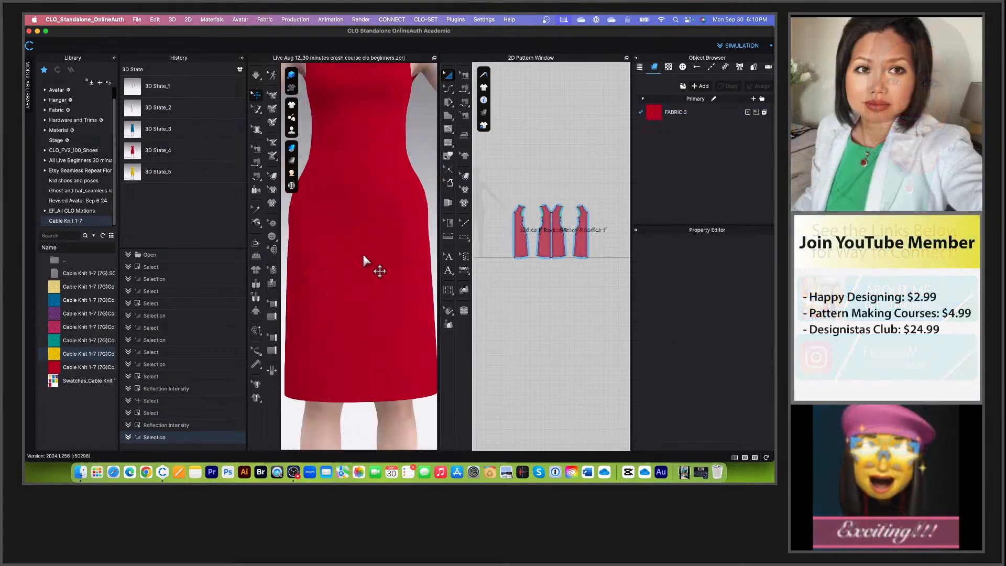
pyautogui.scroll(2, 363, 254)
pyautogui.scroll(3, 363, 254)
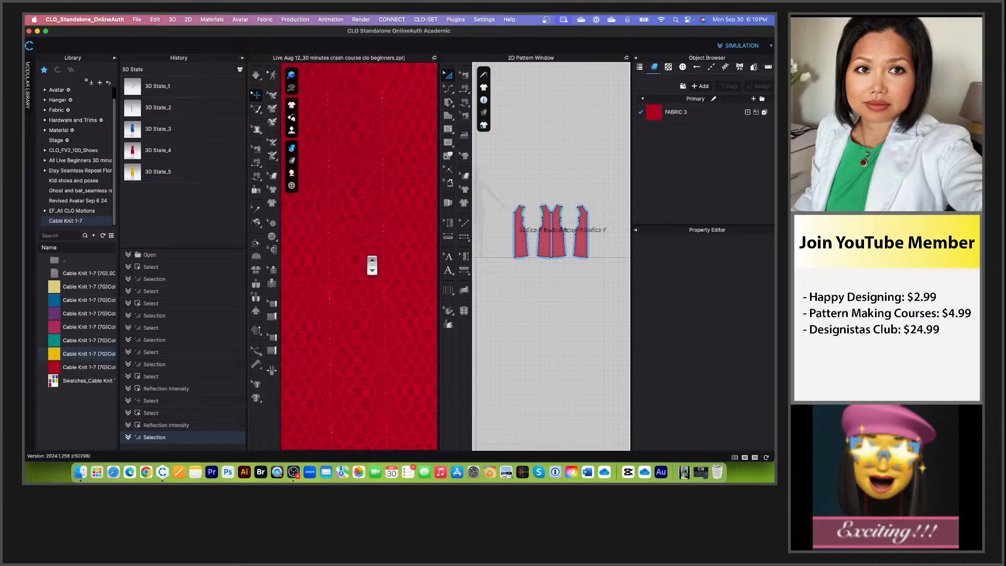
pyautogui.scroll(-2, 366, 254)
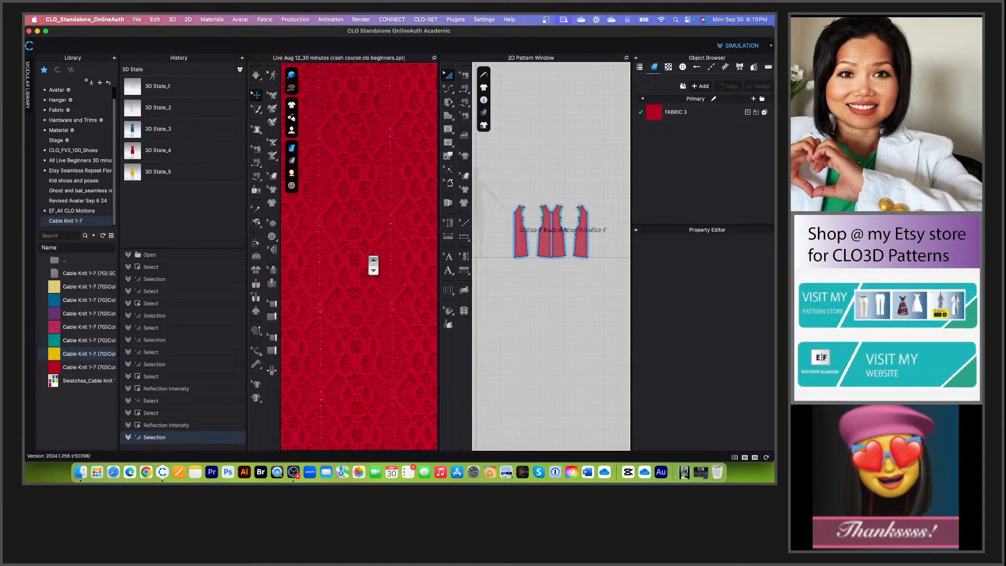
# Step: Try a Reflection Intensity of 38 on FABRIC 3 and check the dress's shine up close and from farther away
pyautogui.click(706, 112)
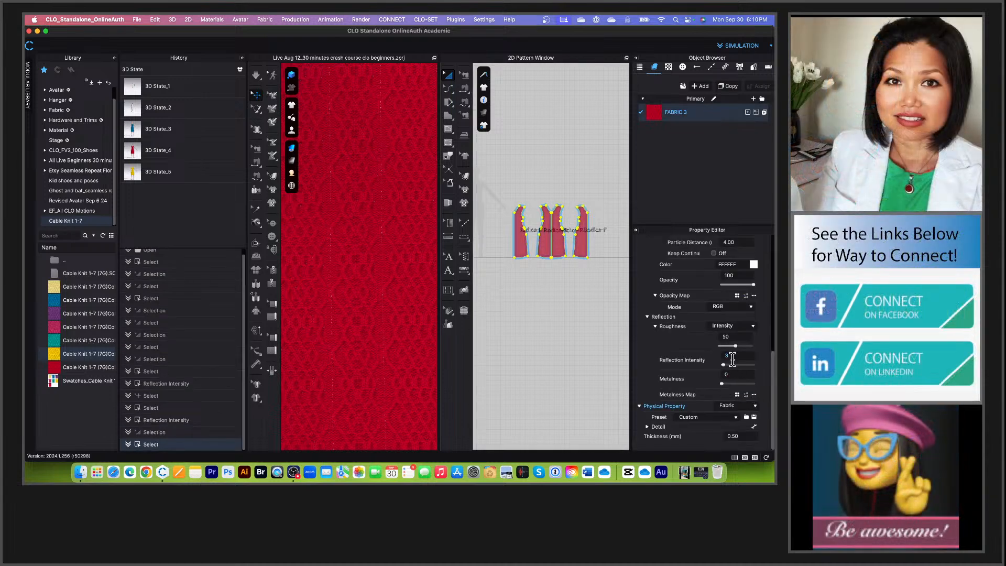
pyautogui.click(736, 365)
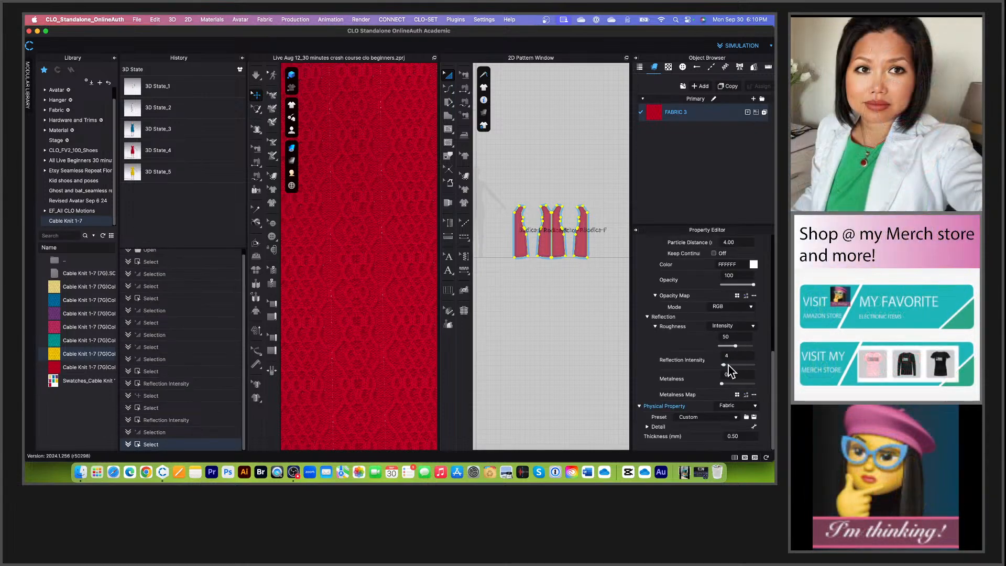
pyautogui.moveTo(738, 367)
pyautogui.mouseDown()
pyautogui.moveTo(747, 368)
pyautogui.moveTo(734, 366)
pyautogui.mouseUp()
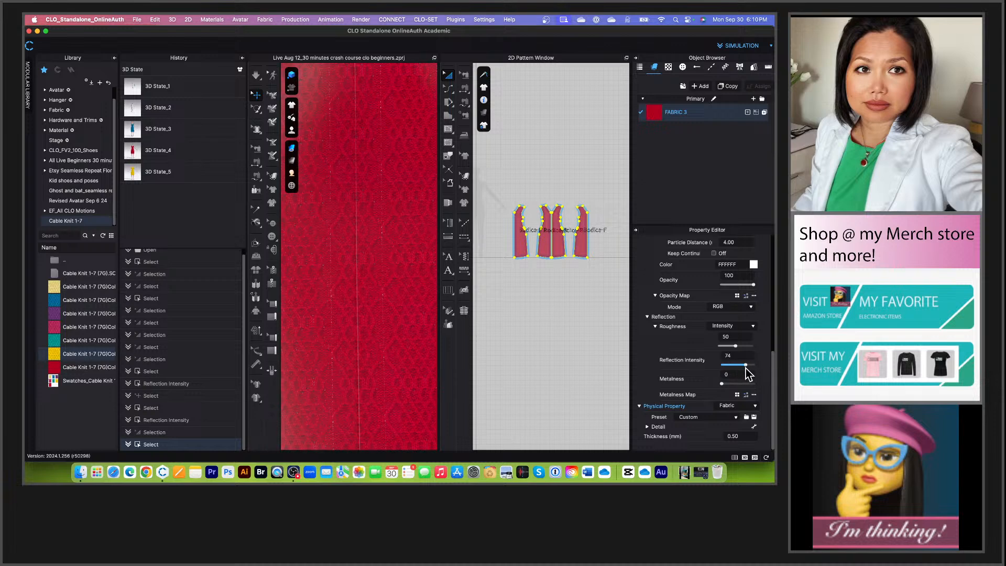
pyautogui.scroll(-5, 362, 270)
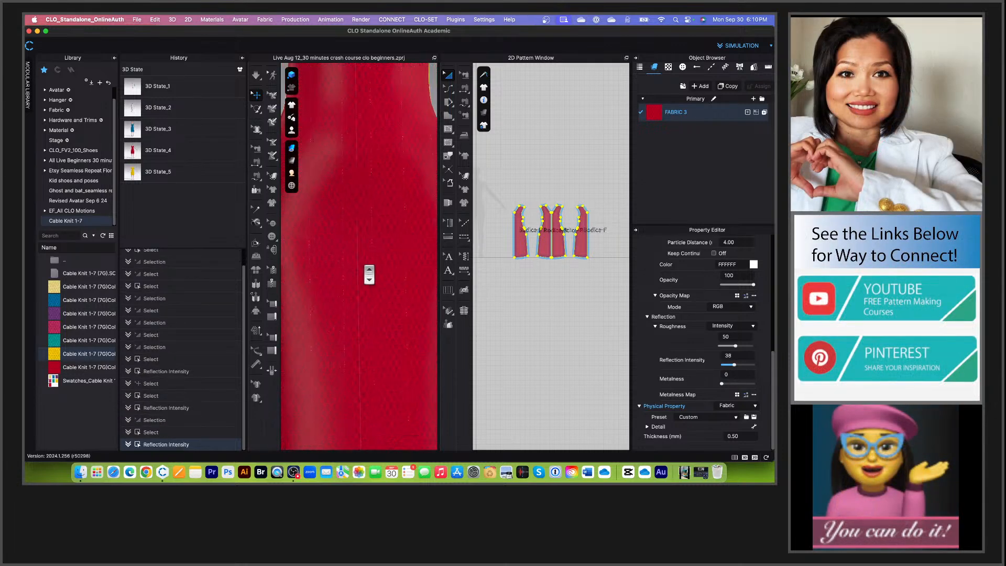
pyautogui.scroll(-2, 370, 276)
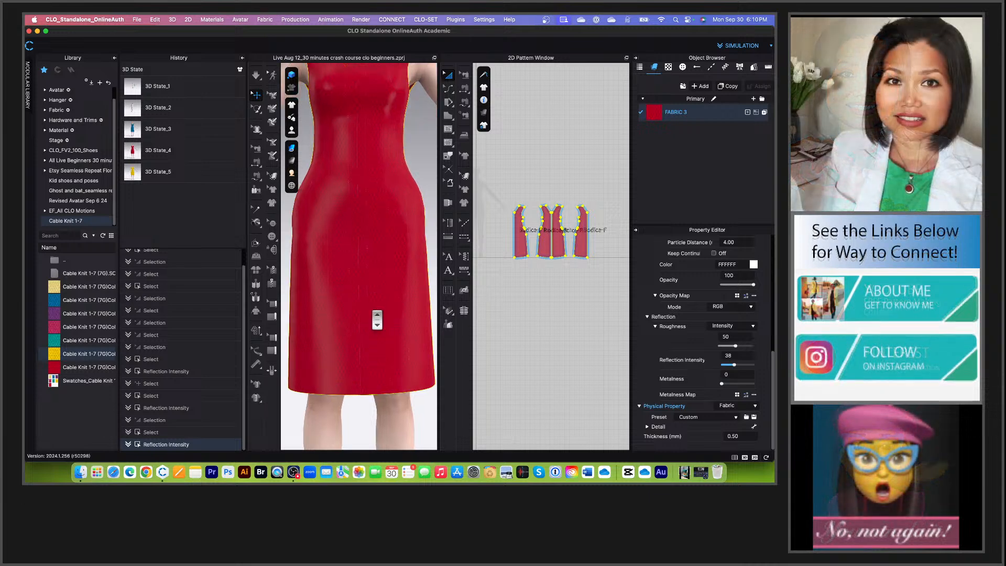
pyautogui.scroll(-3, 378, 330)
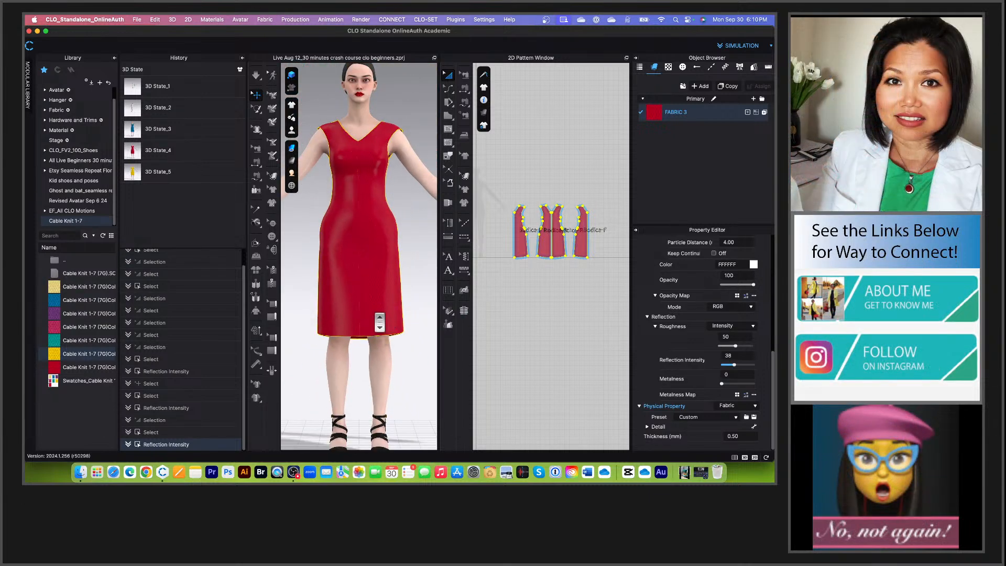
pyautogui.scroll(3, 379, 322)
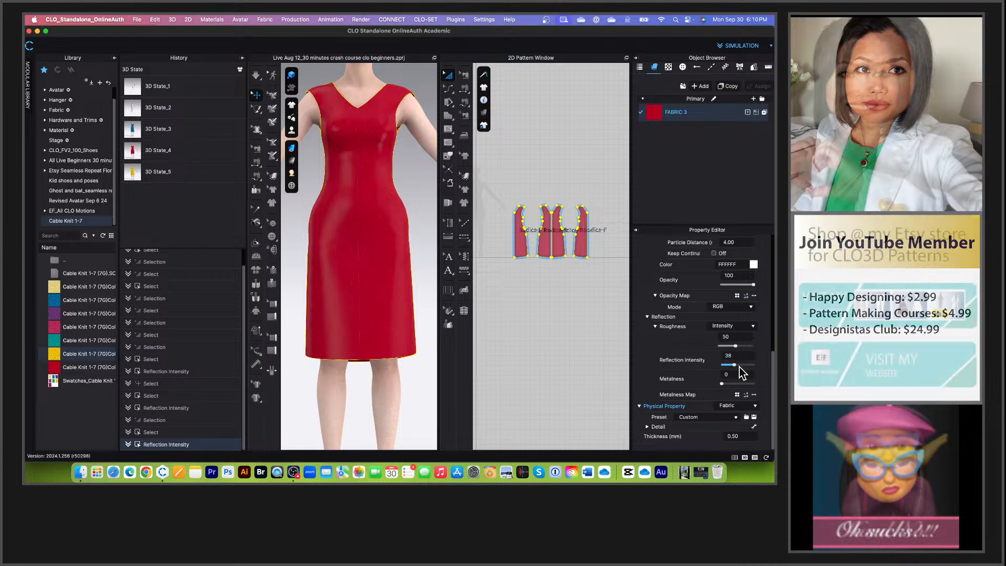
# Step: Reduce the Reflection Intensity of FABRIC 3 to 3, deselect it and check the dress up close and at full length
pyautogui.moveTo(738, 370); pyautogui.dragTo(724, 365)
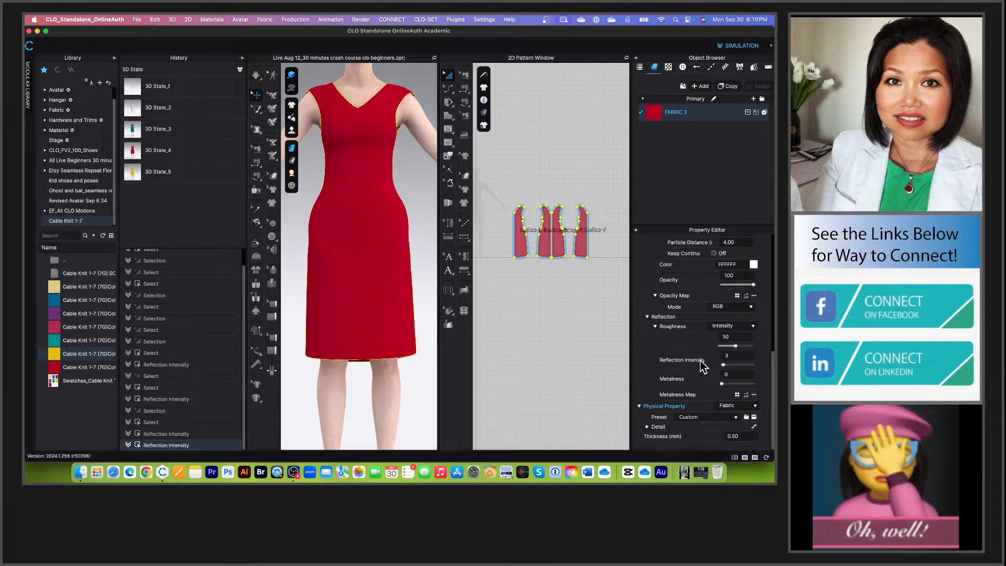
pyautogui.click(586, 319)
pyautogui.scroll(10, 358, 264)
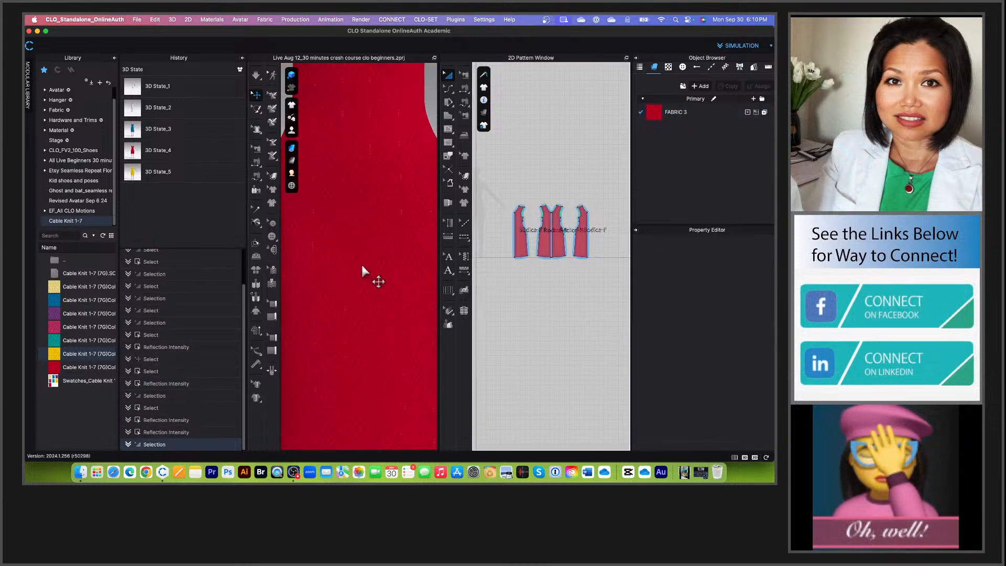
pyautogui.scroll(3, 369, 276)
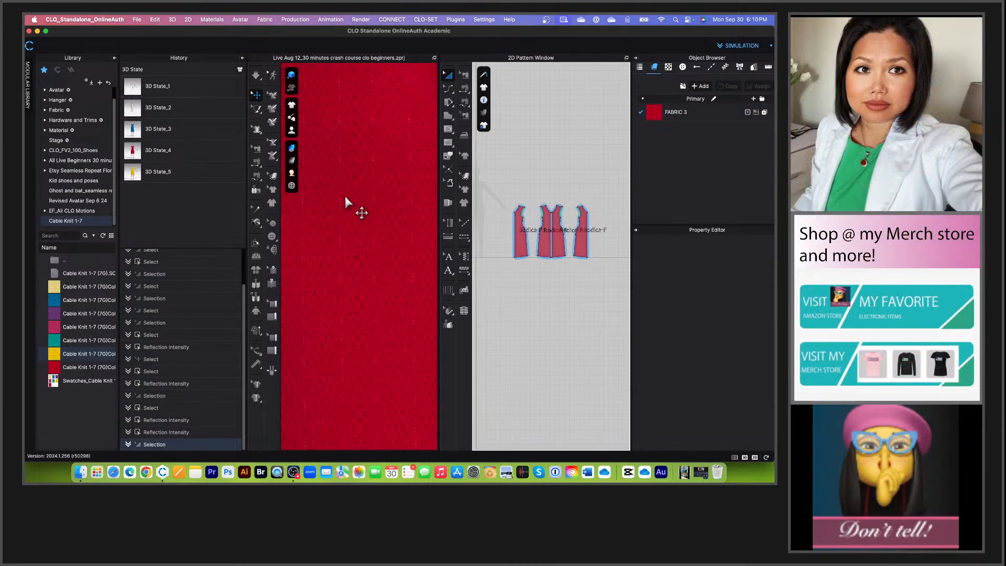
pyautogui.scroll(-12, 346, 198)
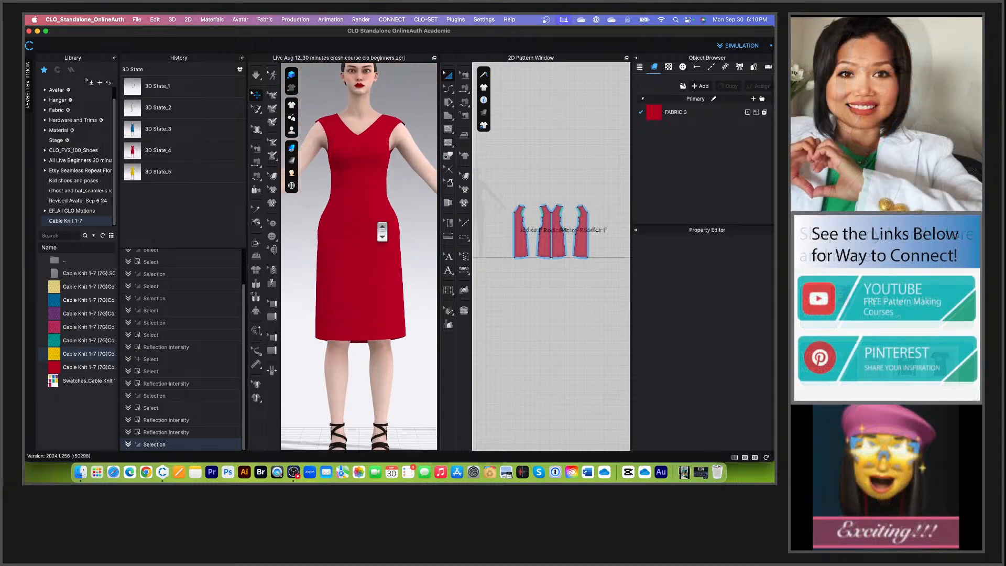
pyautogui.scroll(2, 382, 231)
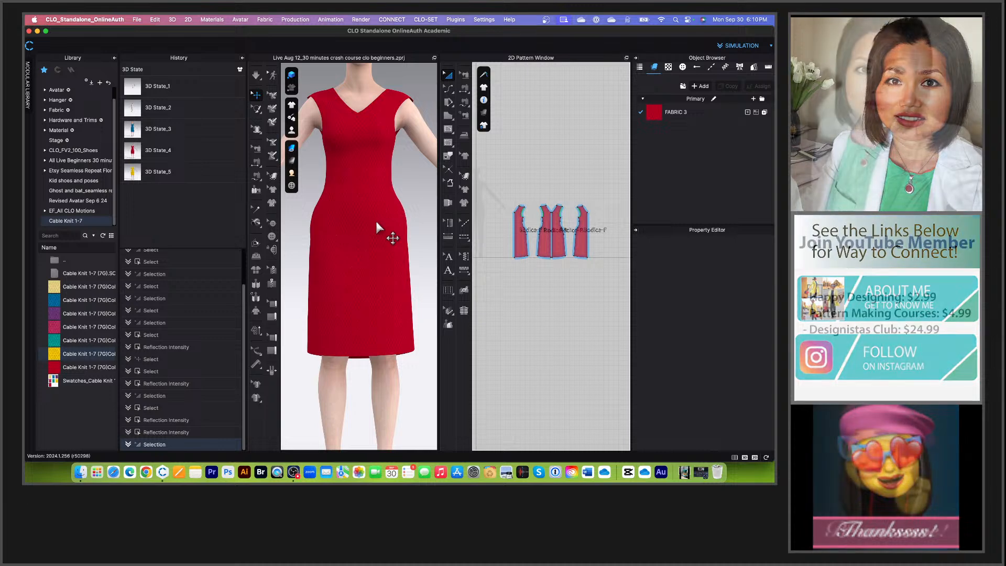
pyautogui.scroll(-2, 393, 218)
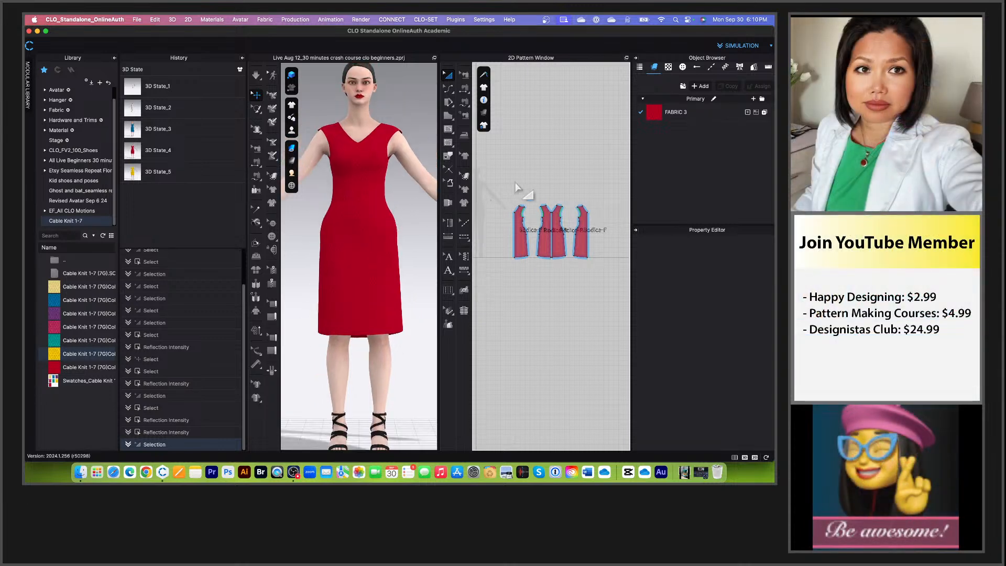
pyautogui.scroll(-5, 335, 288)
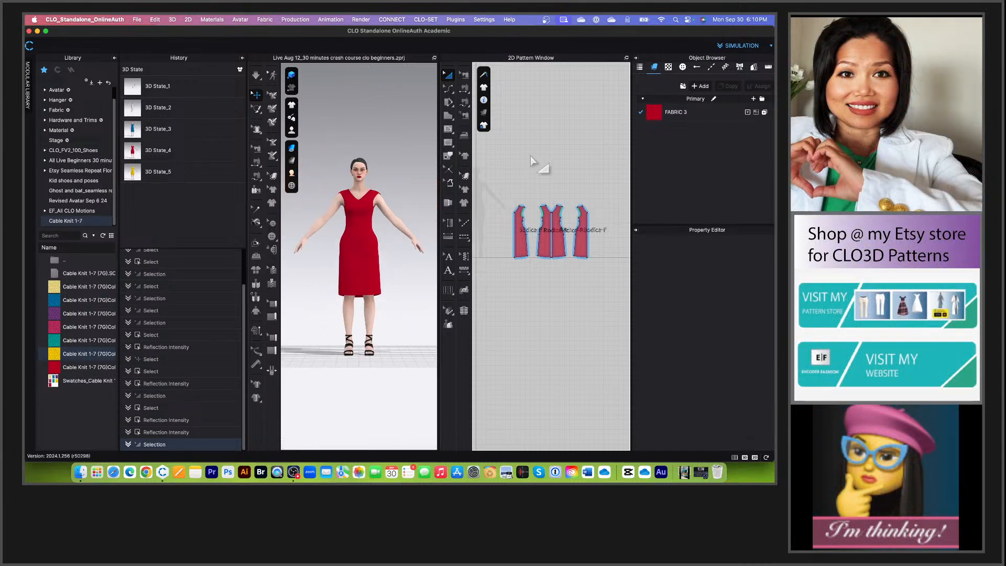
# Step: Draw a square pattern piece above the dress pattern pieces in the 2D pattern view
pyautogui.click(448, 116)
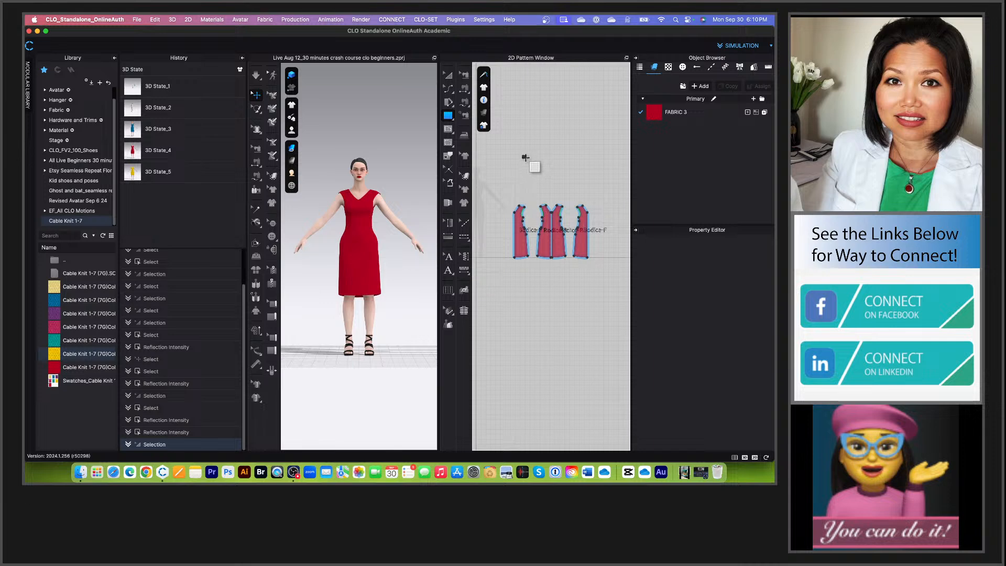
pyautogui.moveTo(525, 157); pyautogui.dragTo(544, 176)
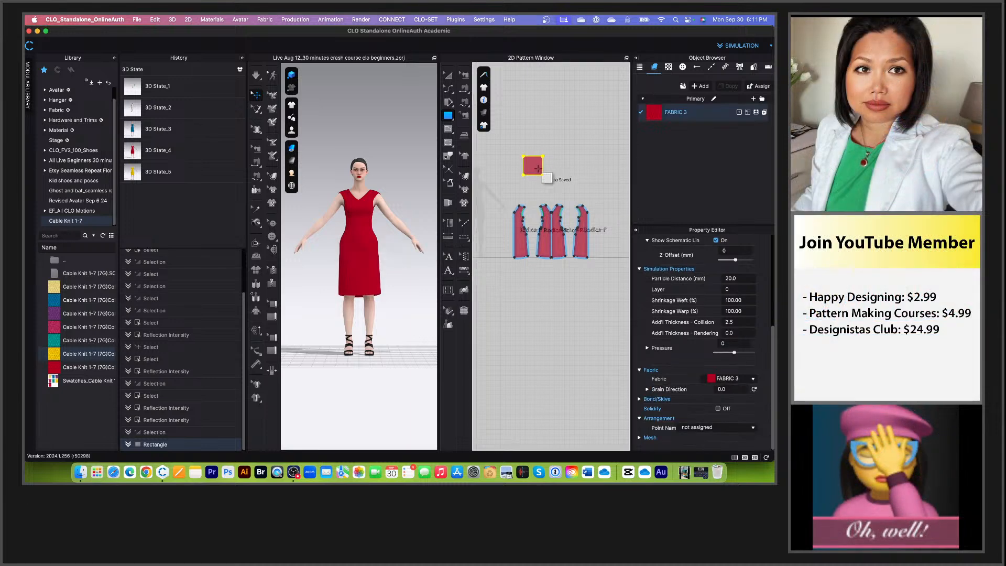
pyautogui.scroll(10, 532, 162)
pyautogui.scroll(5, 535, 163)
pyautogui.scroll(-3, 578, 220)
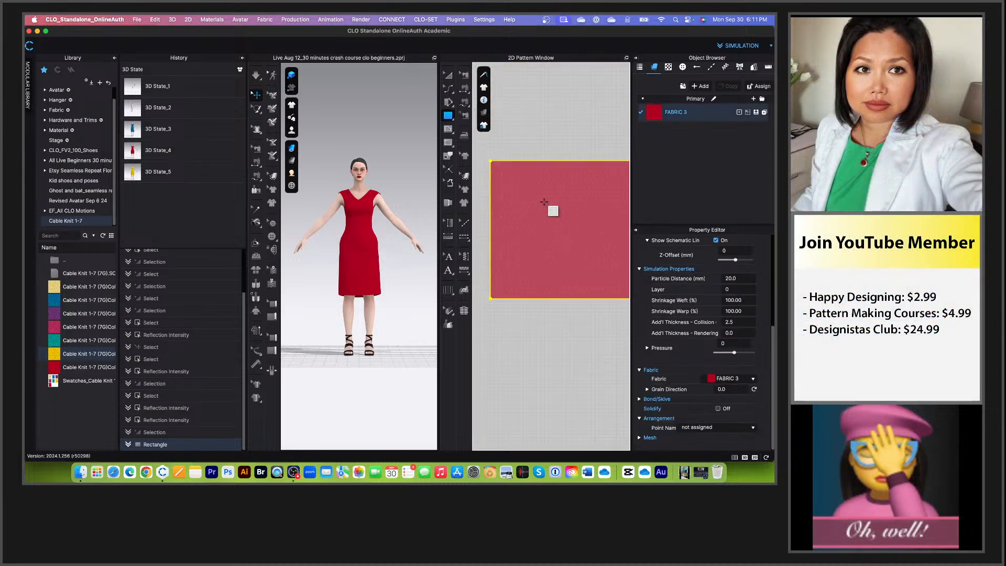
pyautogui.scroll(-5, 406, 209)
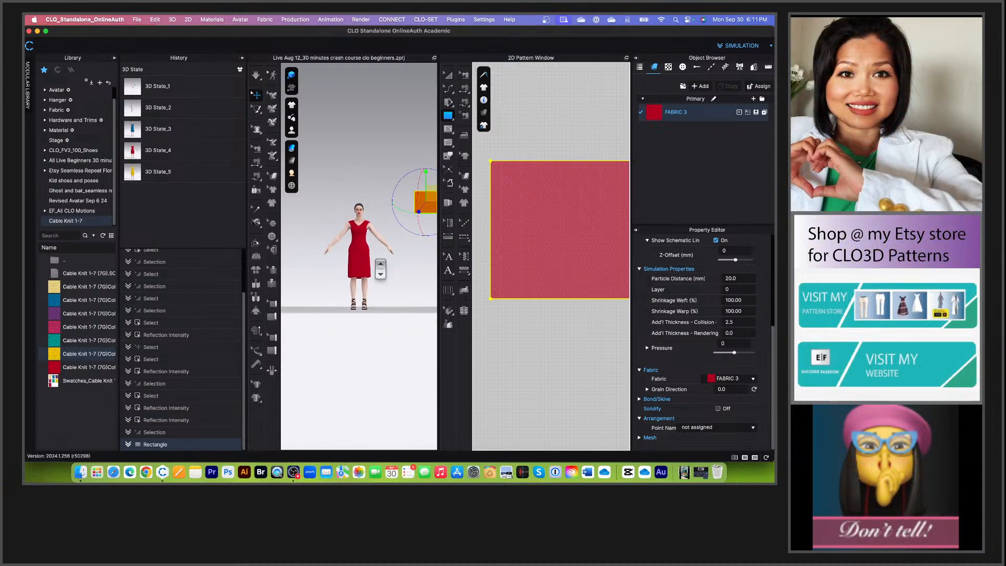
# Step: Move the square piece beside the avatar in the 3D view, collapse the History area and clear the selection
pyautogui.press('a')
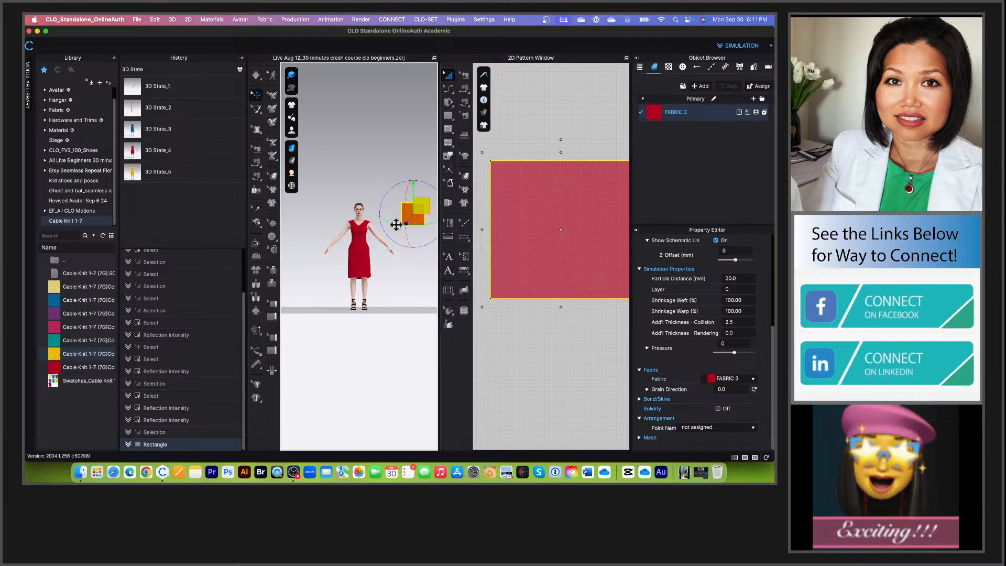
pyautogui.moveTo(428, 192); pyautogui.dragTo(386, 238)
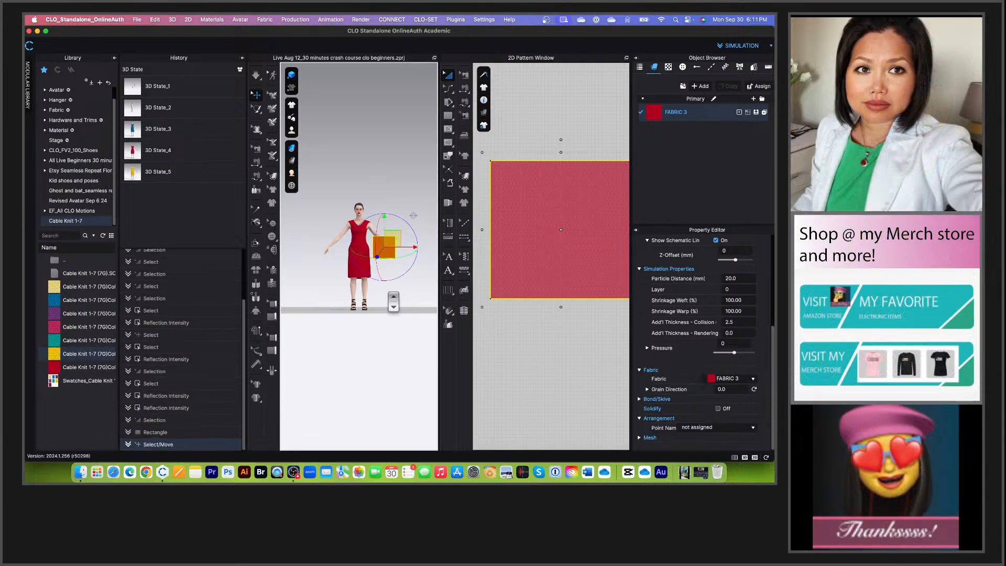
pyautogui.scroll(3, 394, 301)
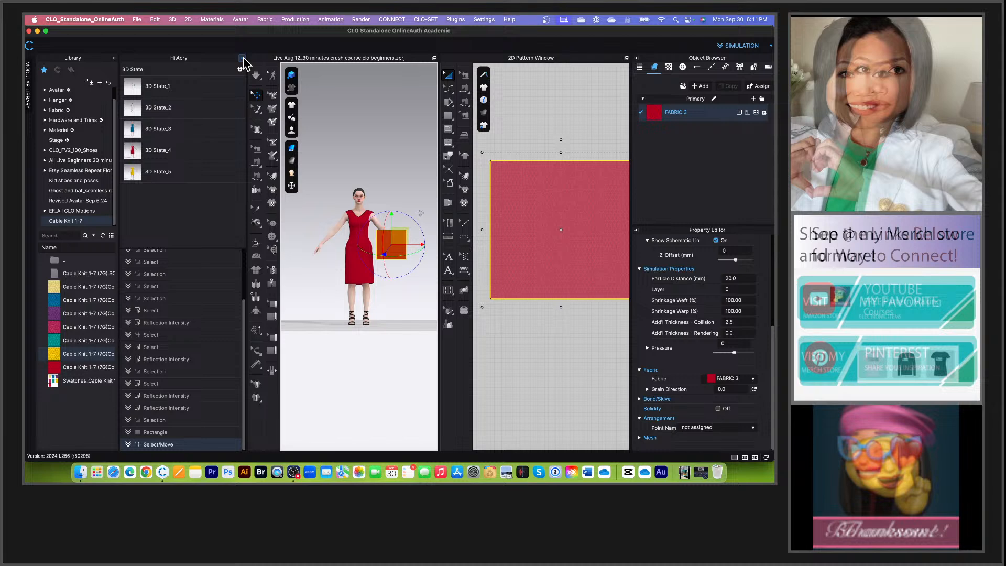
pyautogui.click(242, 58)
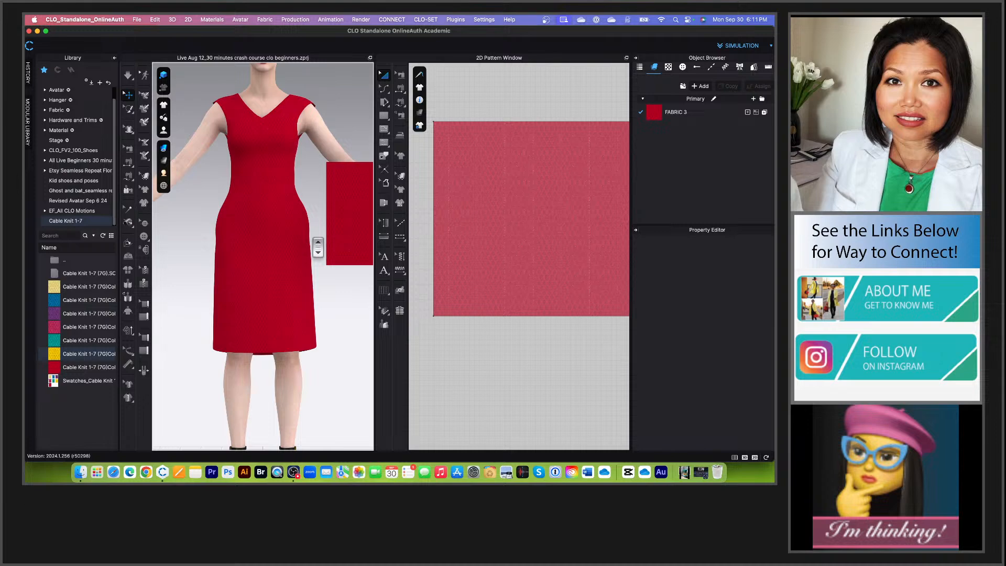
pyautogui.scroll(-3, 303, 331)
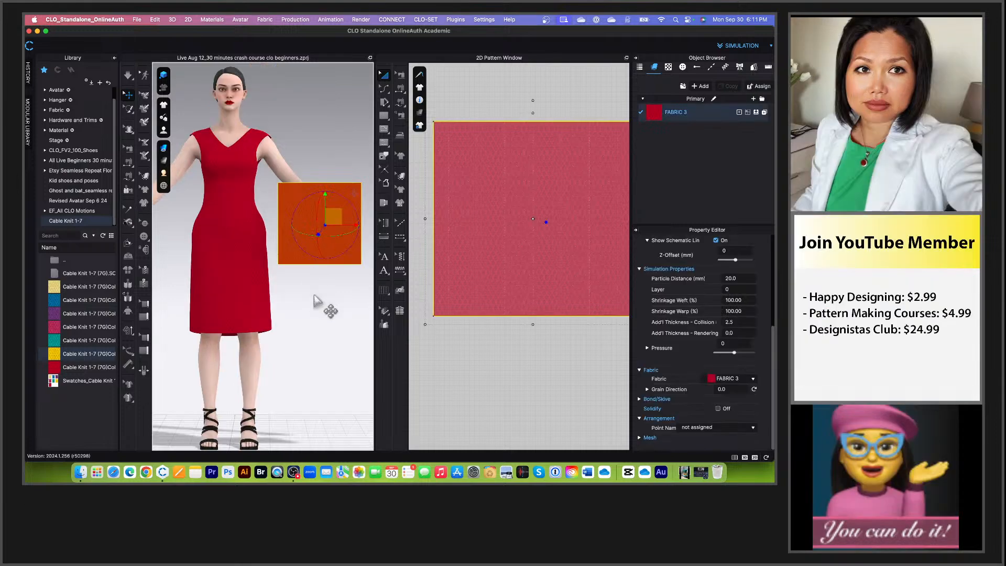
pyautogui.click(315, 297)
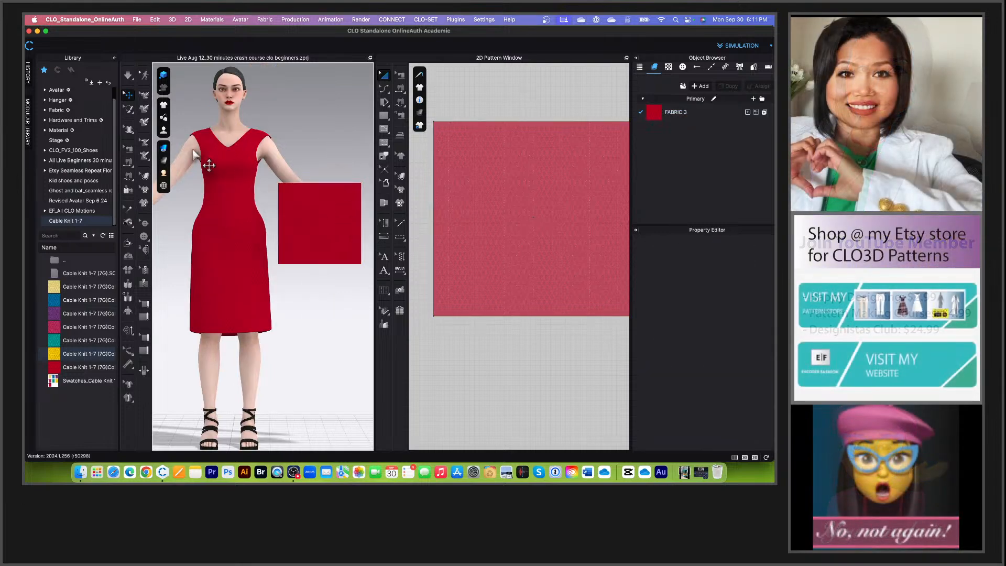
# Step: Enlarge the cable knit texture of FABRIC 3 proportionally using the square piece, then deselect it
pyautogui.click(146, 176)
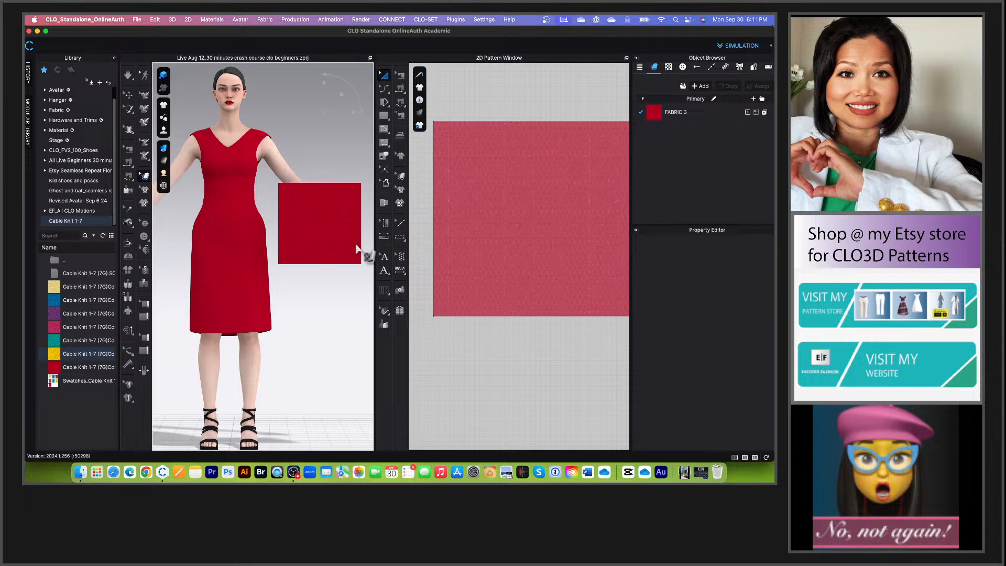
pyautogui.click(331, 231)
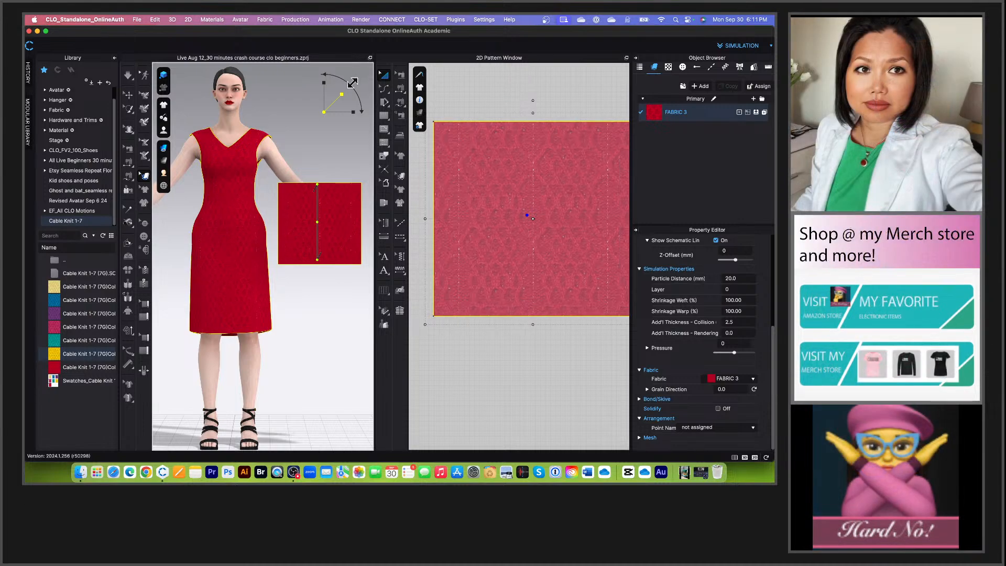
pyautogui.click(340, 155)
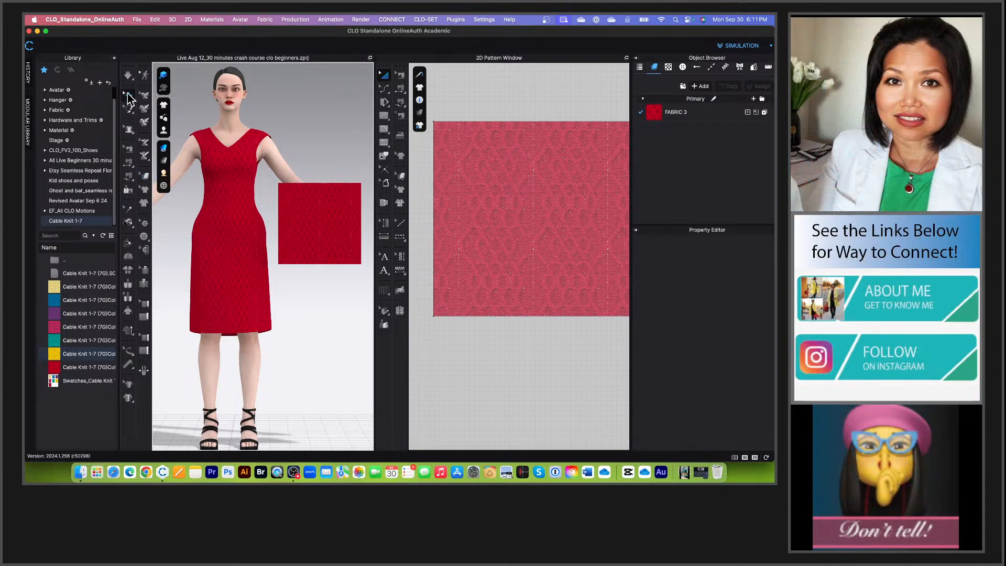
# Step: Raise the Reflection Intensity of FABRIC 3 to 79
pyautogui.scroll(1, 332, 225)
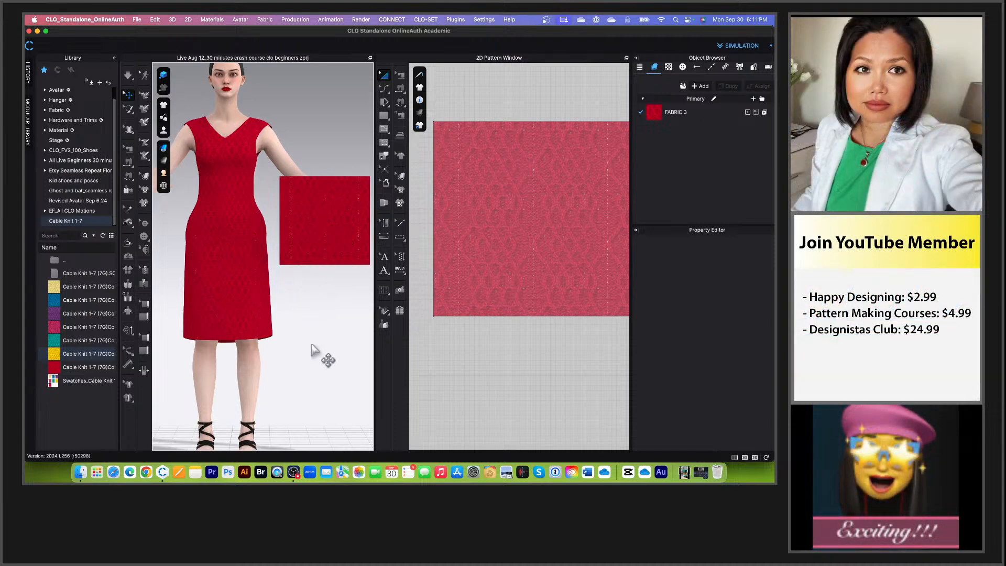
pyautogui.moveTo(313, 350); pyautogui.dragTo(299, 352, button='middle')
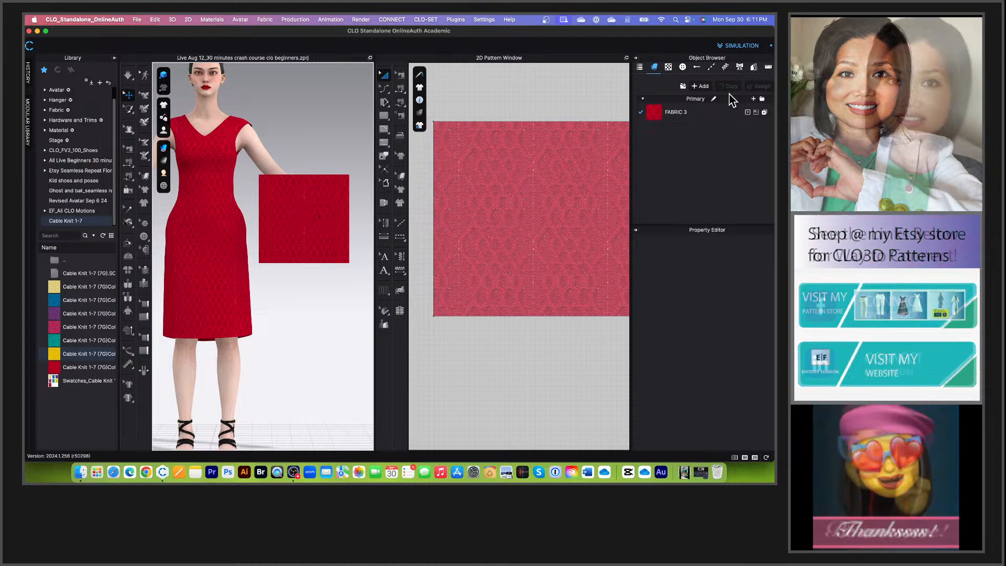
pyautogui.click(711, 116)
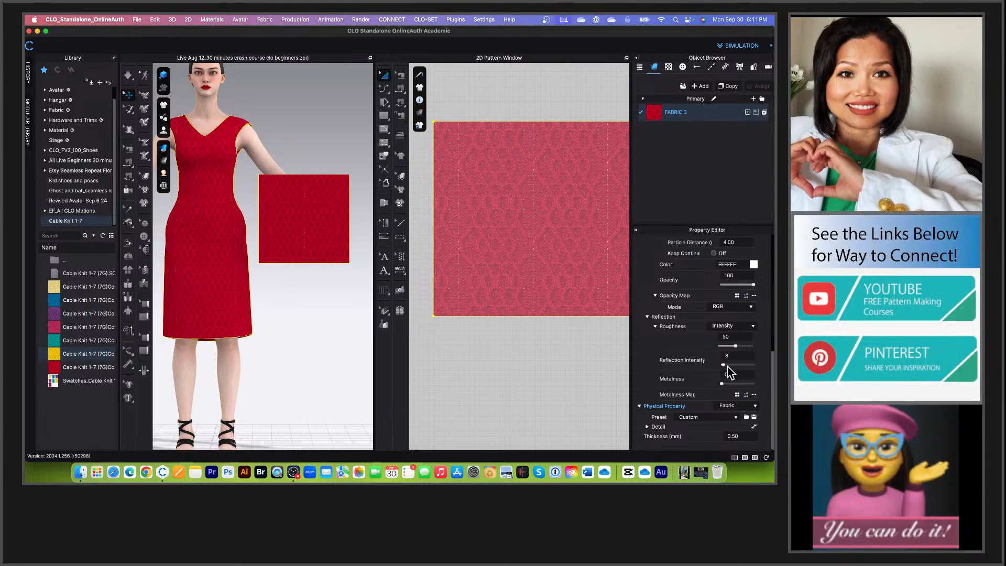
pyautogui.moveTo(728, 365); pyautogui.dragTo(750, 367)
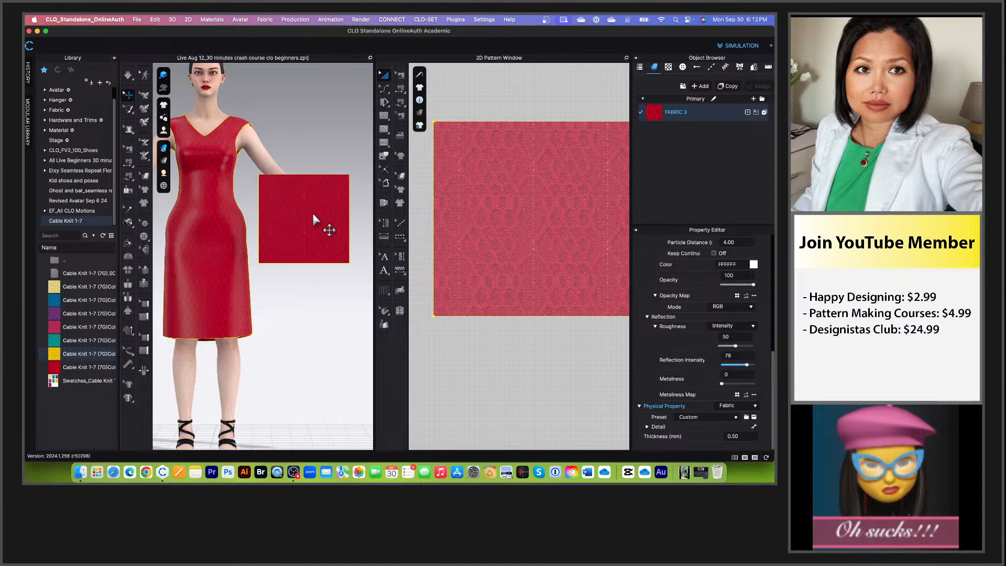
# Step: Compare the shine and cable knit texture on the dress and the square piece, up close and at full length
pyautogui.scroll(3, 314, 220)
pyautogui.scroll(-2, 225, 241)
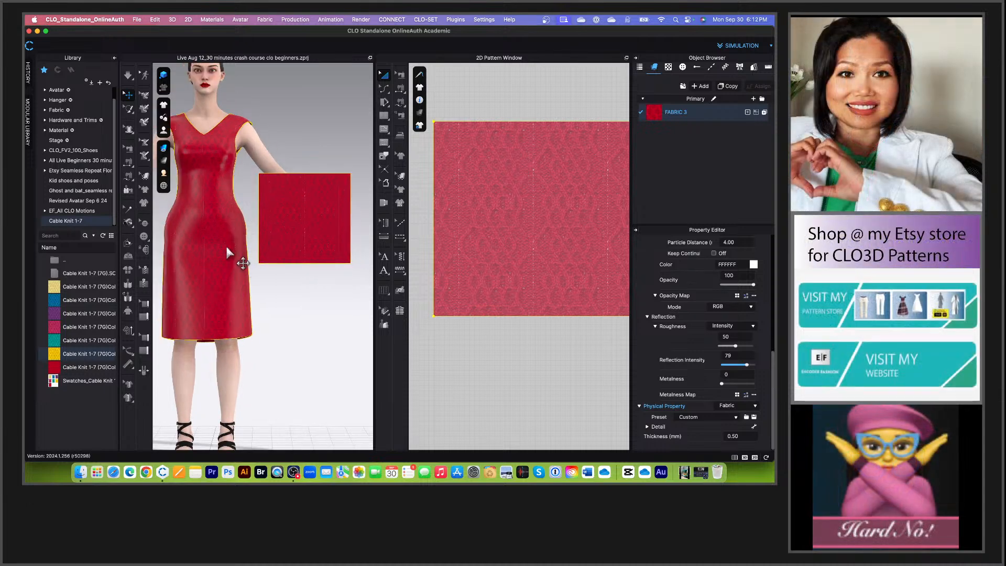
pyautogui.scroll(2, 320, 215)
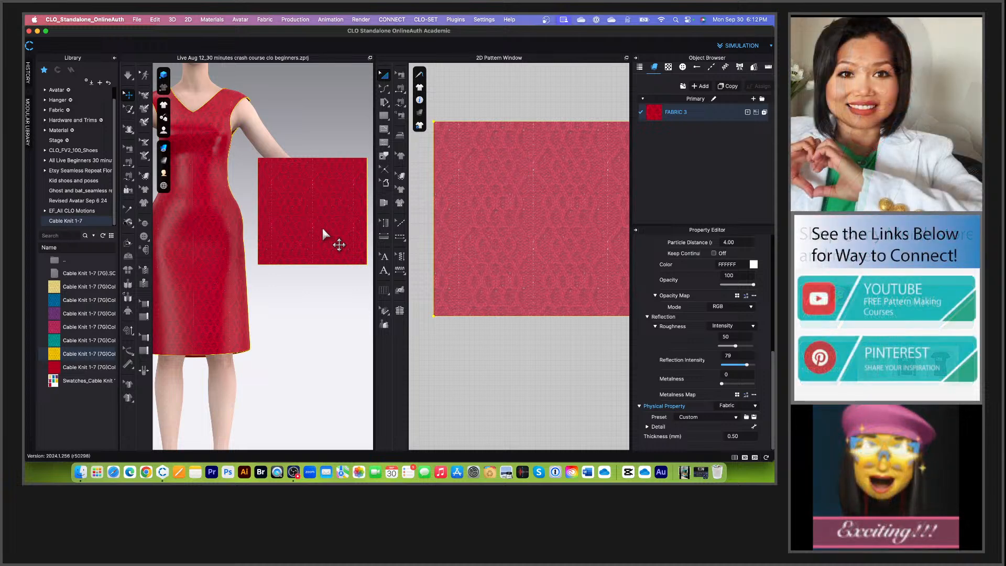
pyautogui.scroll(-2, 321, 229)
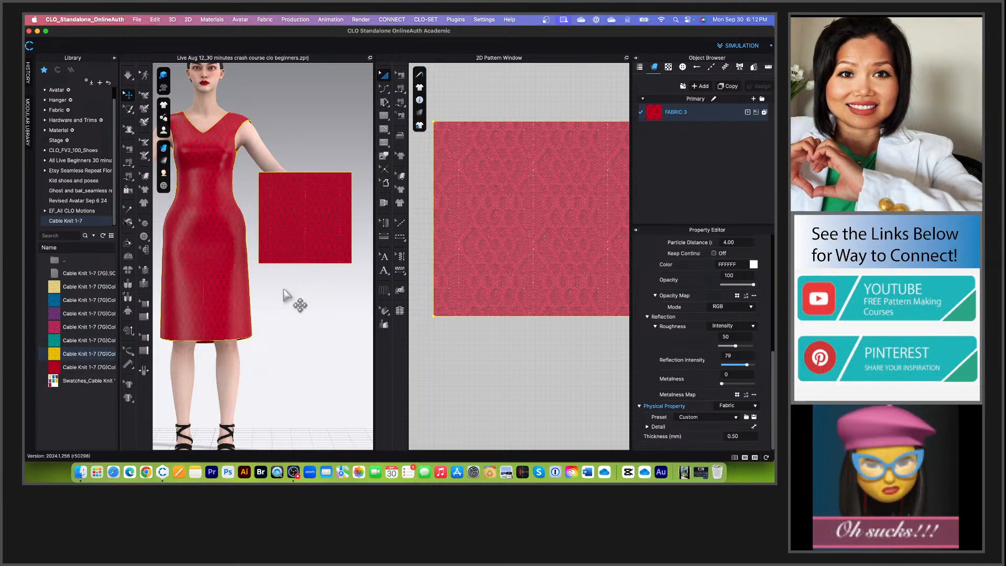
pyautogui.scroll(-1, 226, 252)
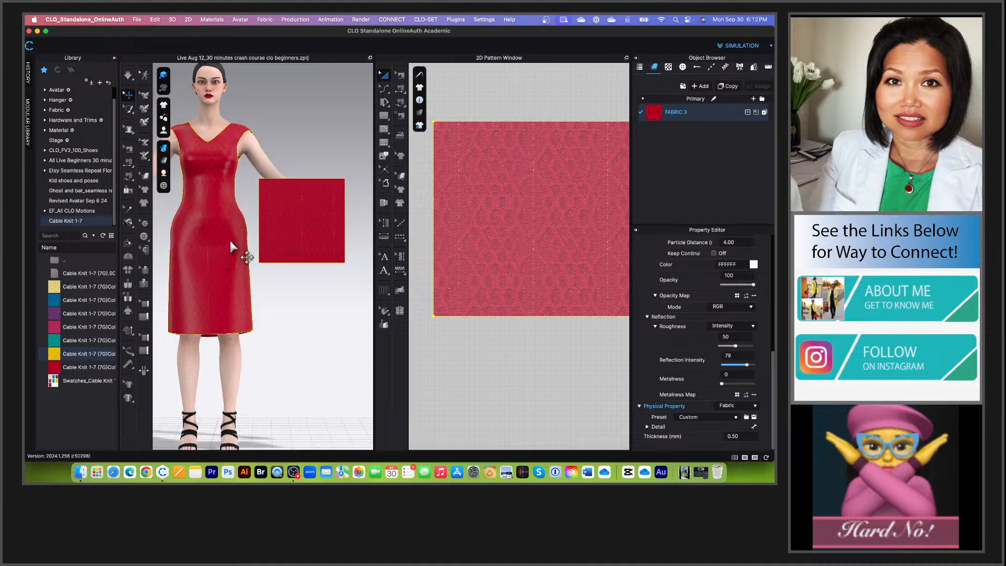
pyautogui.scroll(3, 230, 241)
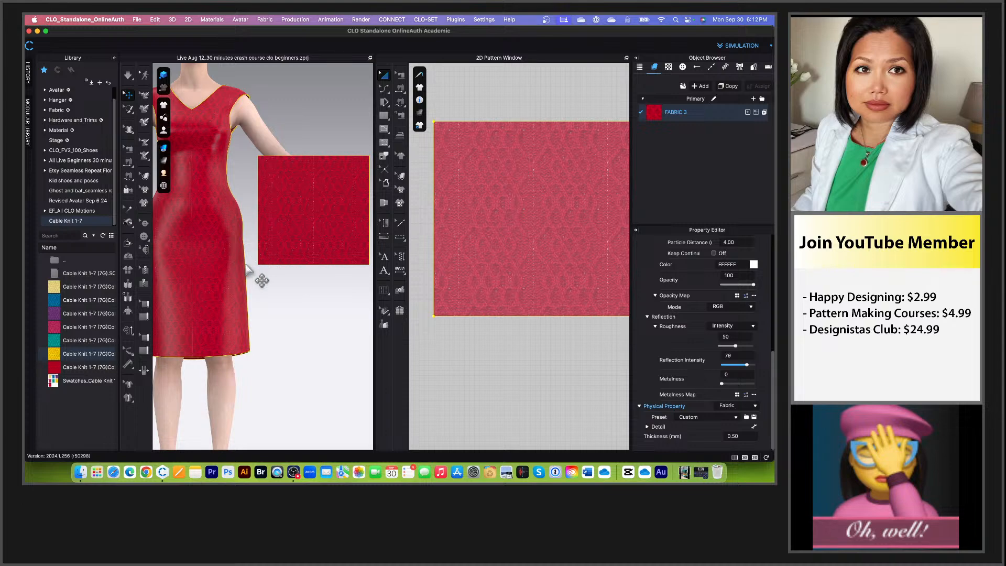
pyautogui.scroll(-3, 240, 263)
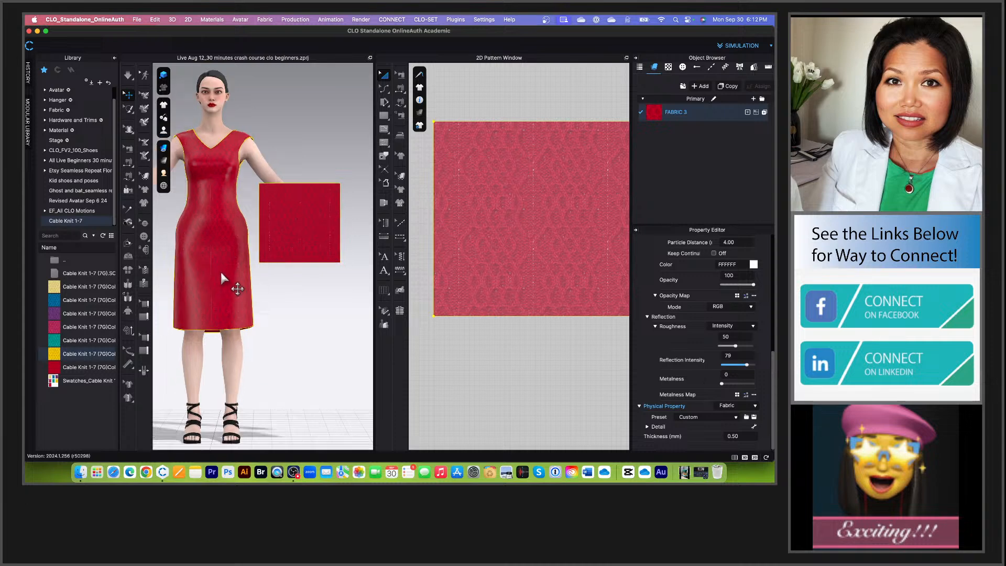
pyautogui.scroll(2, 265, 269)
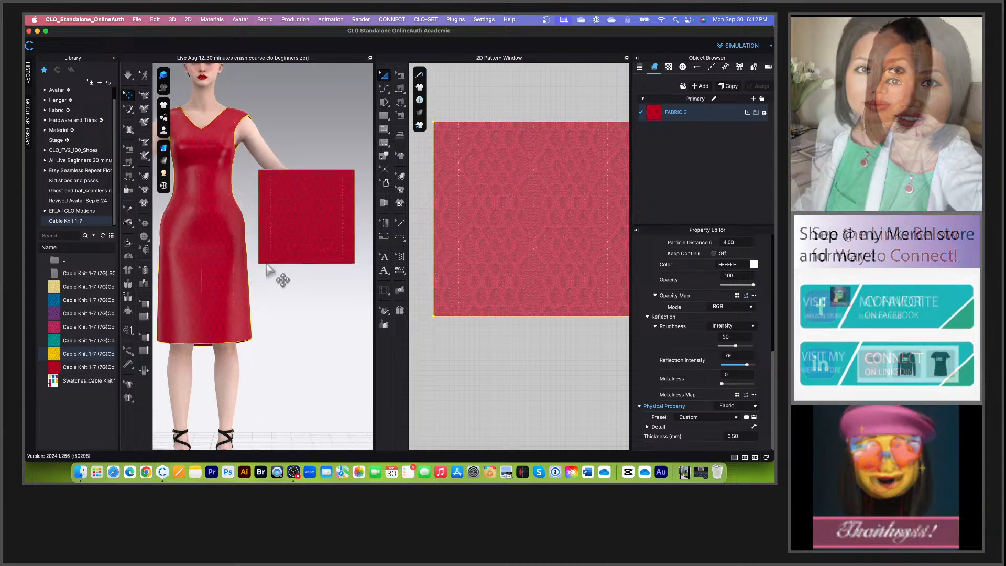
pyautogui.scroll(-2, 267, 269)
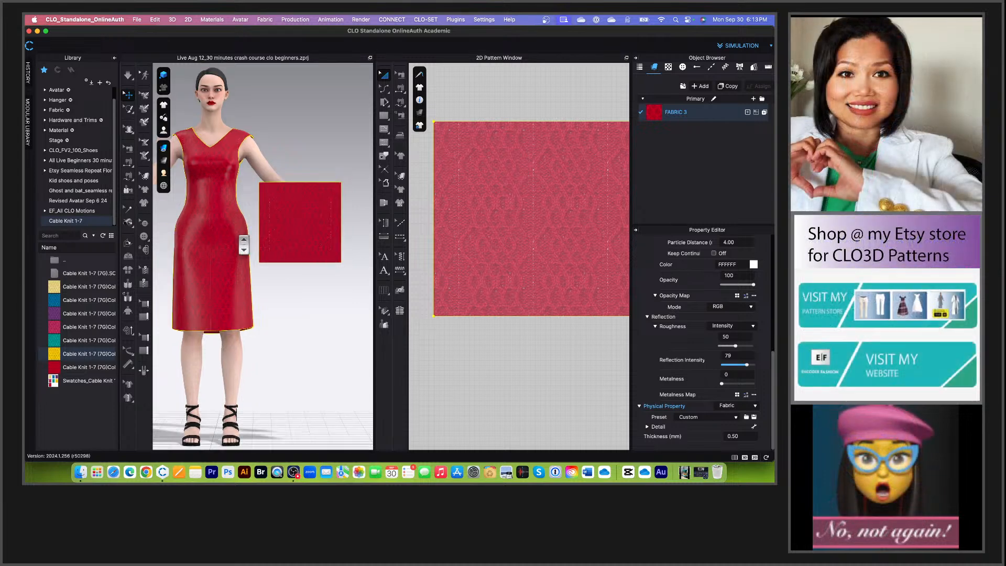
pyautogui.scroll(2, 236, 260)
pyautogui.scroll(-3, 236, 259)
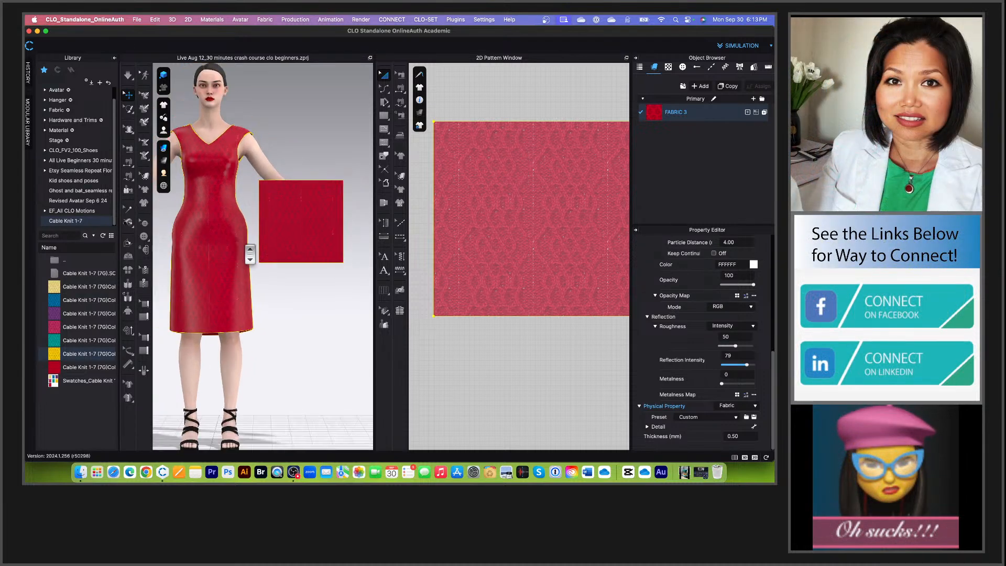
pyautogui.scroll(-5, 486, 236)
pyautogui.scroll(-2, 515, 391)
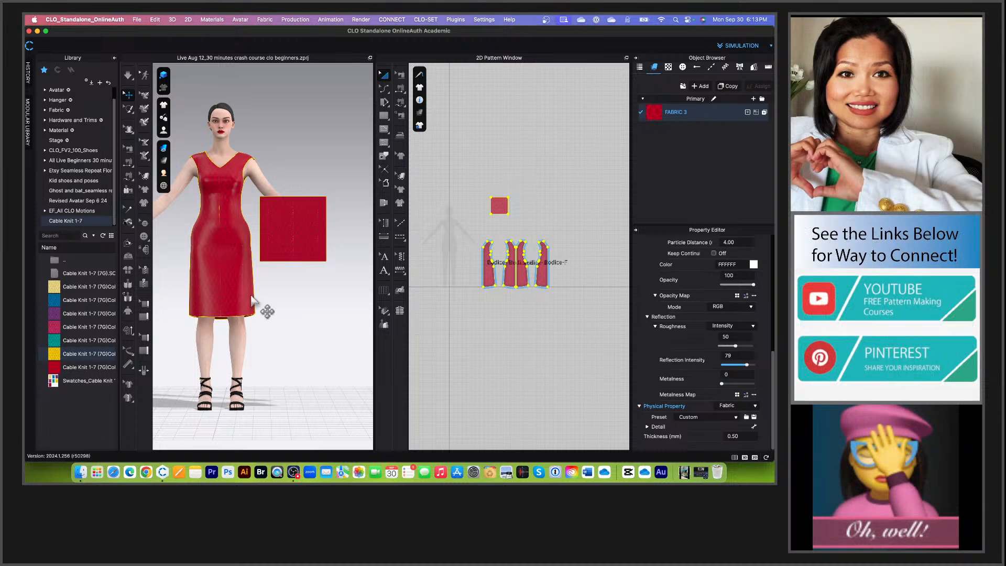
# Step: Set the avatar rendering style to Monochrome Surface and check the dress on the avatar from near and far
pyautogui.click(299, 143)
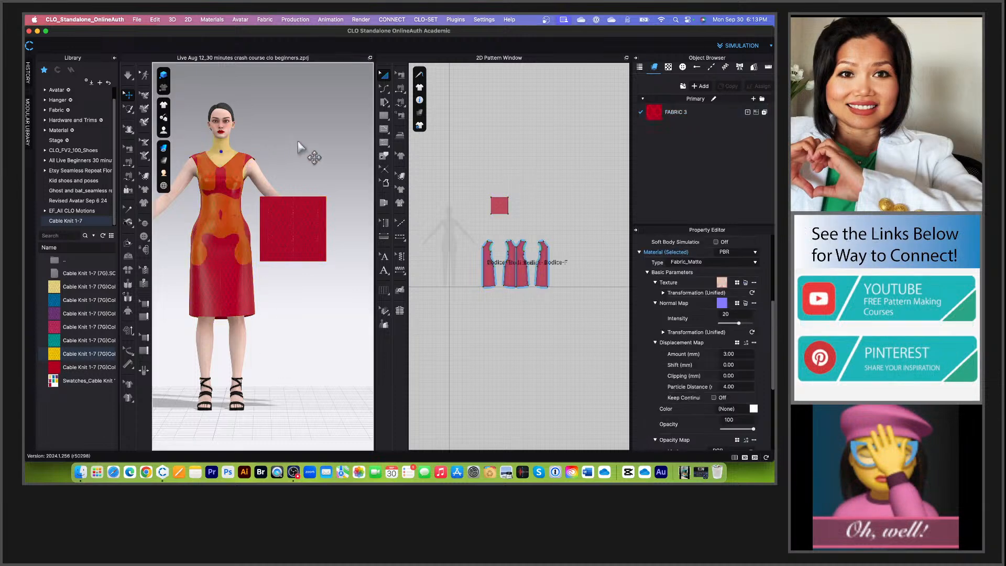
pyautogui.moveTo(166, 184)
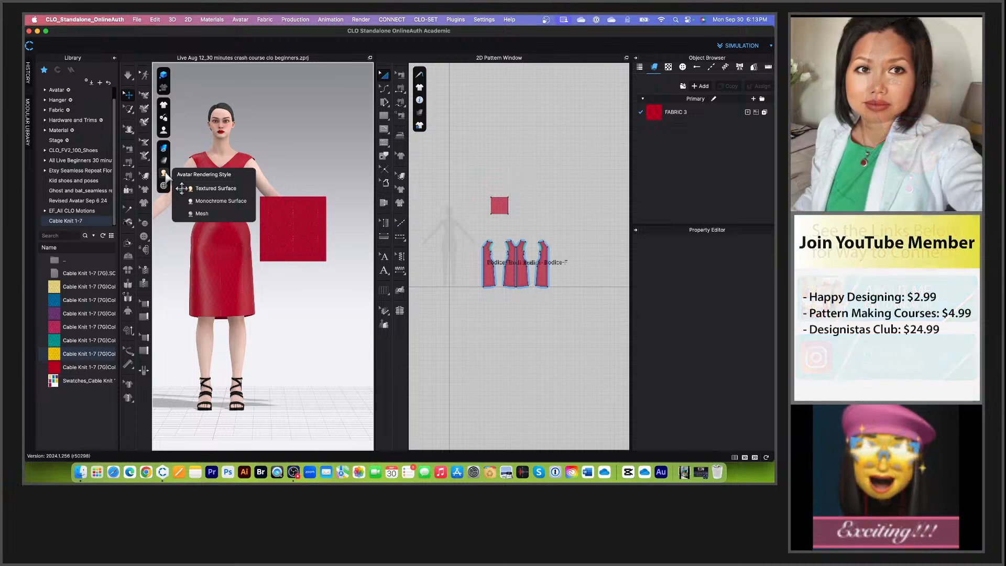
pyautogui.click(210, 200)
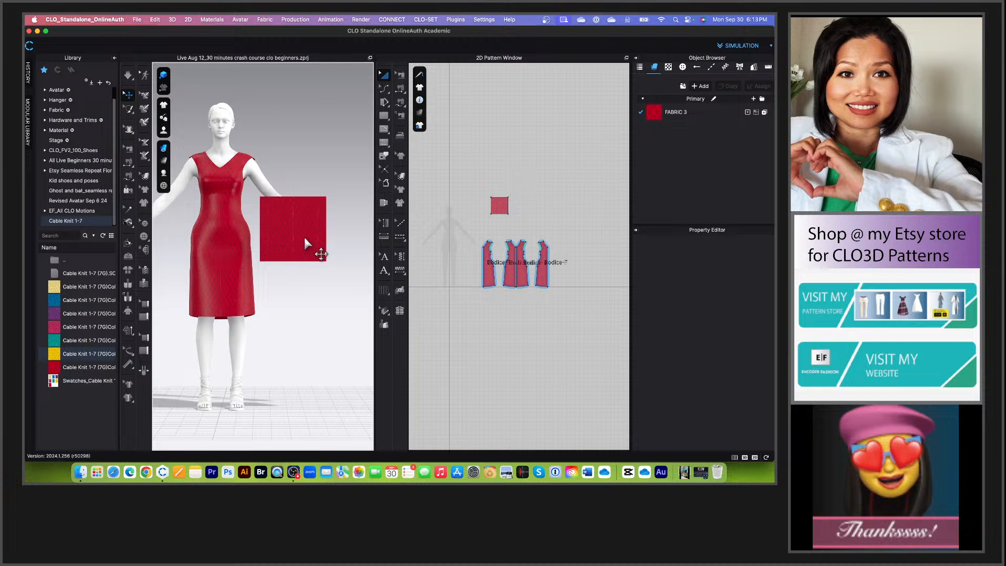
pyautogui.scroll(2, 259, 252)
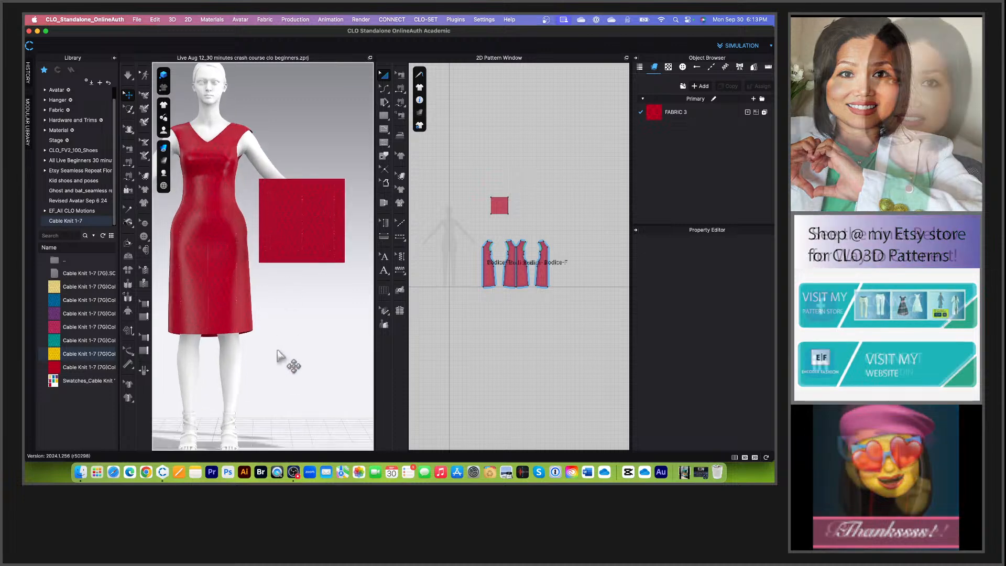
pyautogui.scroll(3, 278, 355)
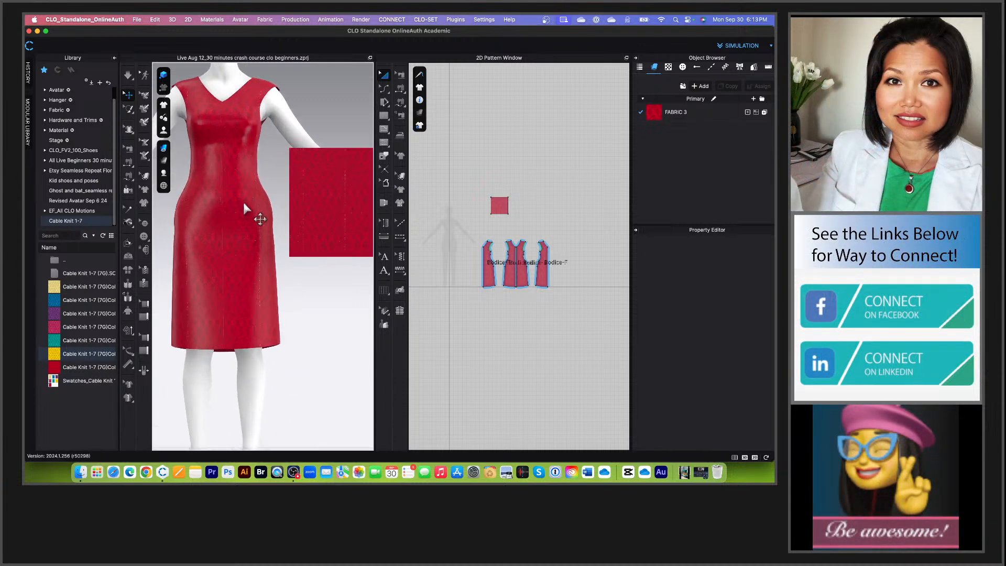
pyautogui.scroll(-5, 262, 320)
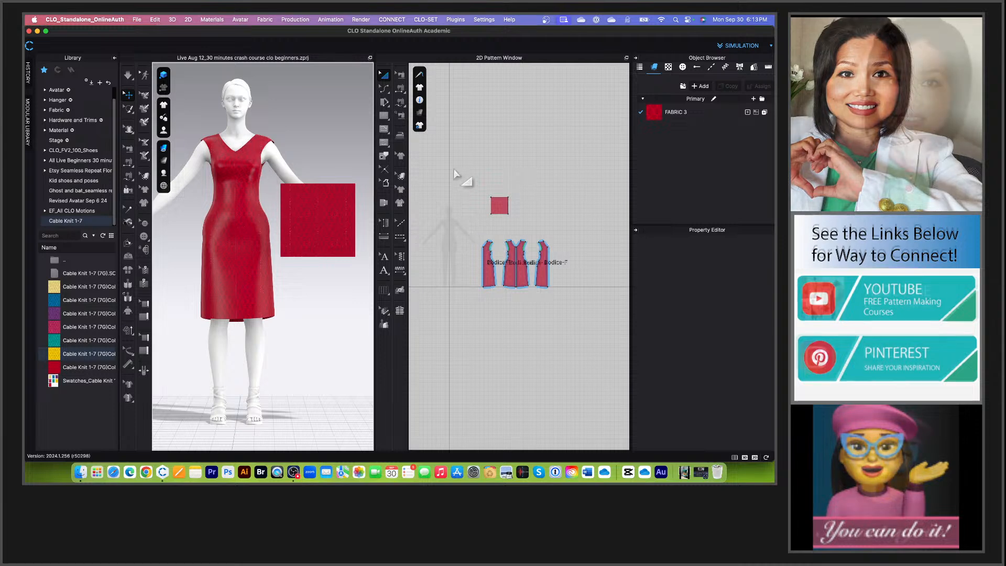
# Step: Hide the dress pieces and the square piece in the 3D view, then check the bare avatar
pyautogui.moveTo(453, 168); pyautogui.dragTo(601, 317)
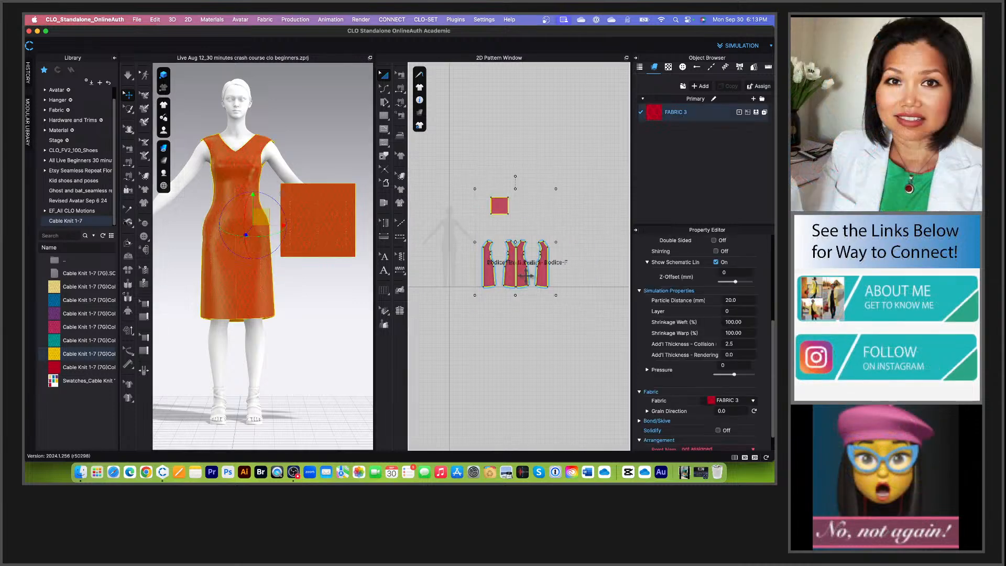
pyautogui.click(506, 158)
pyautogui.moveTo(449, 172); pyautogui.dragTo(583, 333)
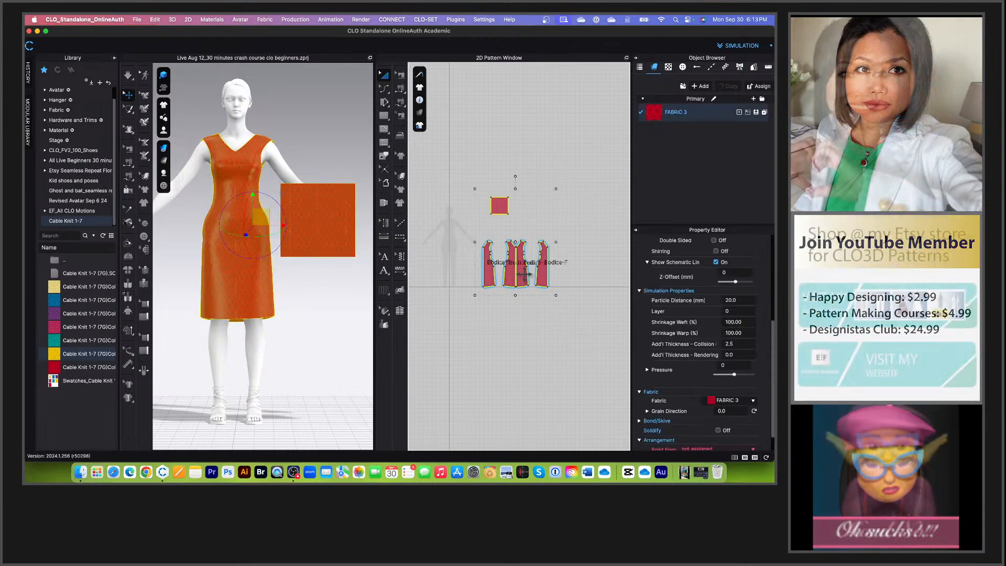
pyautogui.rightClick(520, 280)
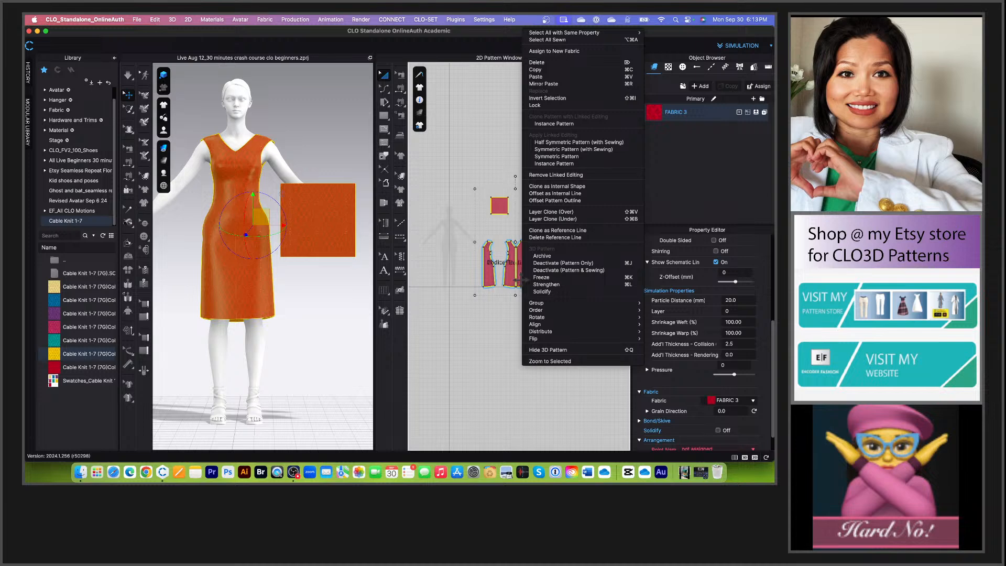
pyautogui.click(558, 350)
pyautogui.click(293, 289)
pyautogui.scroll(-2, 294, 288)
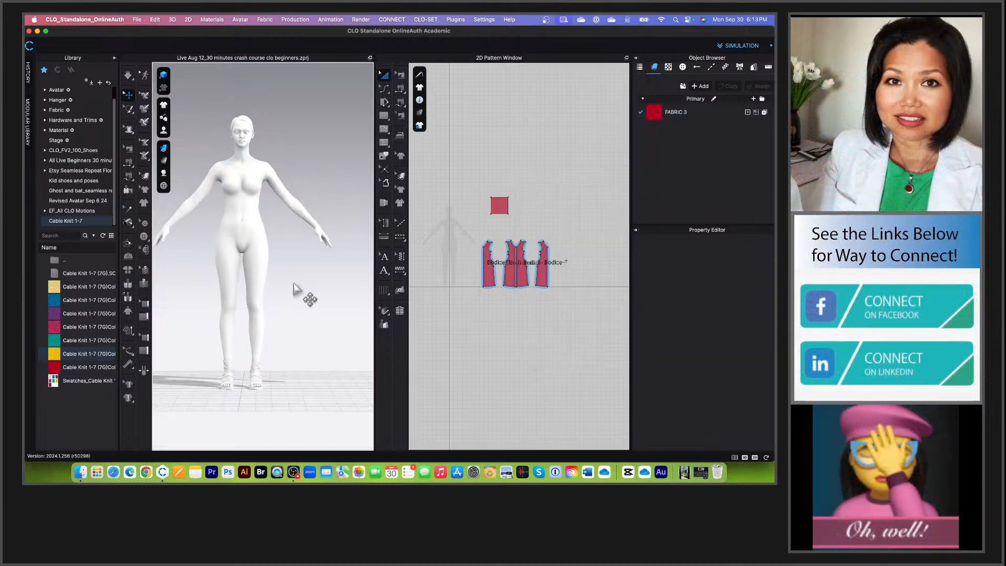
pyautogui.moveTo(282, 381); pyautogui.dragTo(299, 379, button='middle')
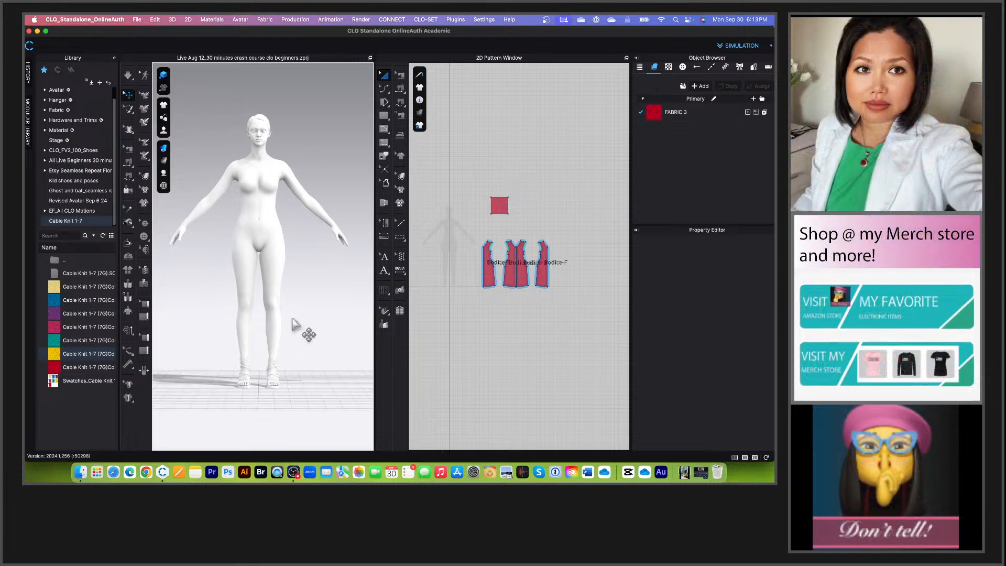
pyautogui.scroll(2, 293, 321)
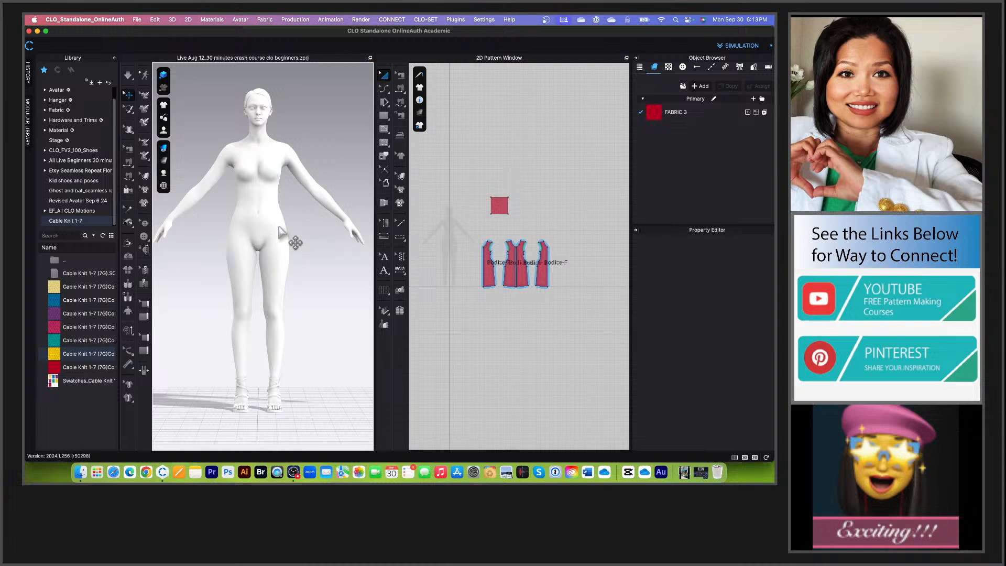
pyautogui.moveTo(300, 255); pyautogui.dragTo(283, 252, button='right')
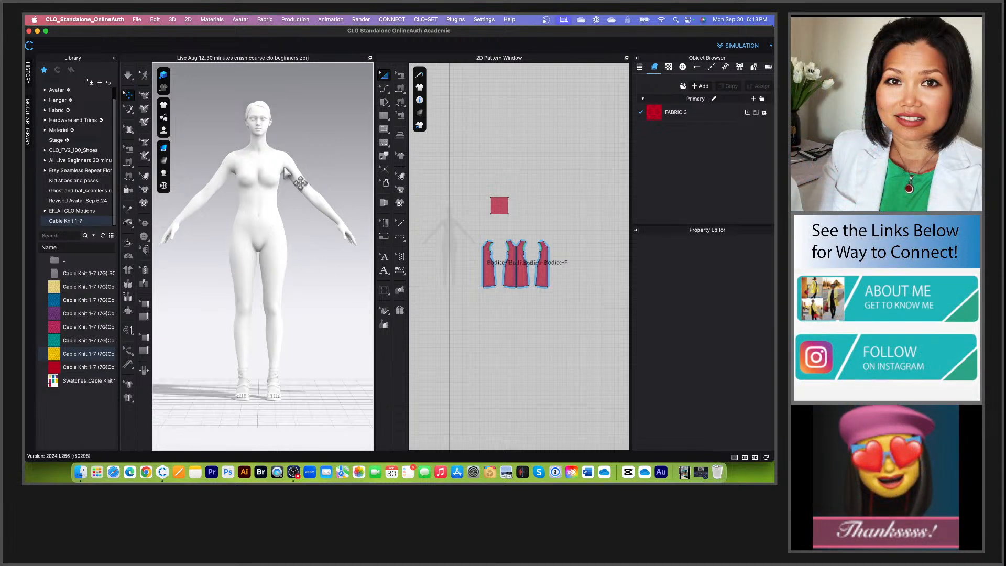
# Step: Set the avatar rendering style to Mesh and examine the avatar's mesh up close and at full height
pyautogui.click(163, 173)
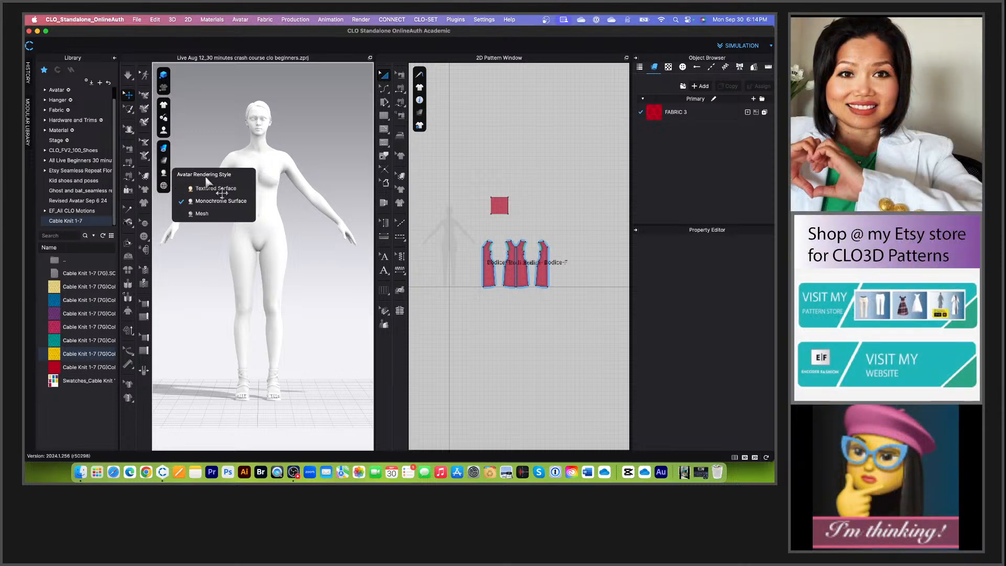
pyautogui.click(215, 215)
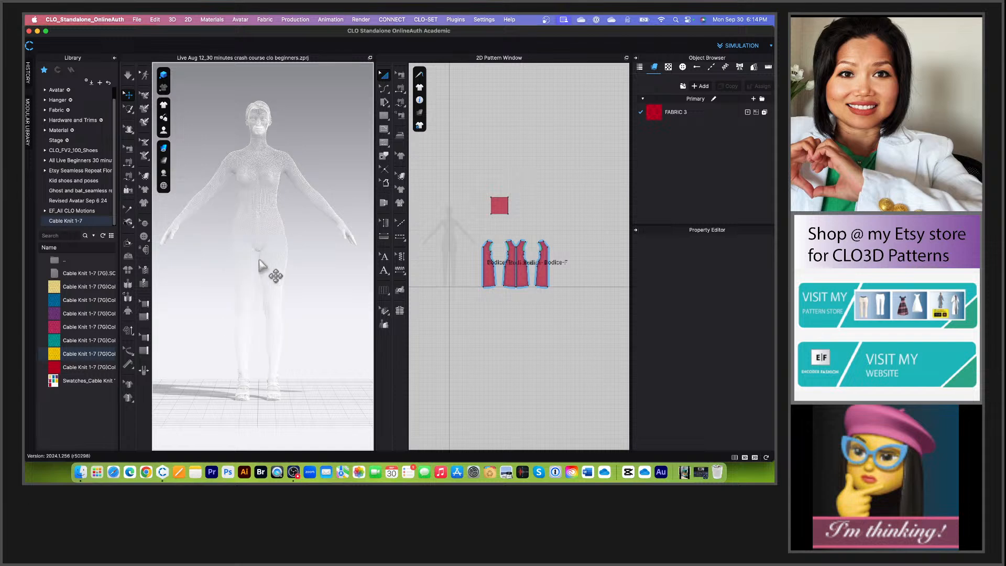
pyautogui.scroll(5, 276, 259)
pyautogui.scroll(-5, 275, 259)
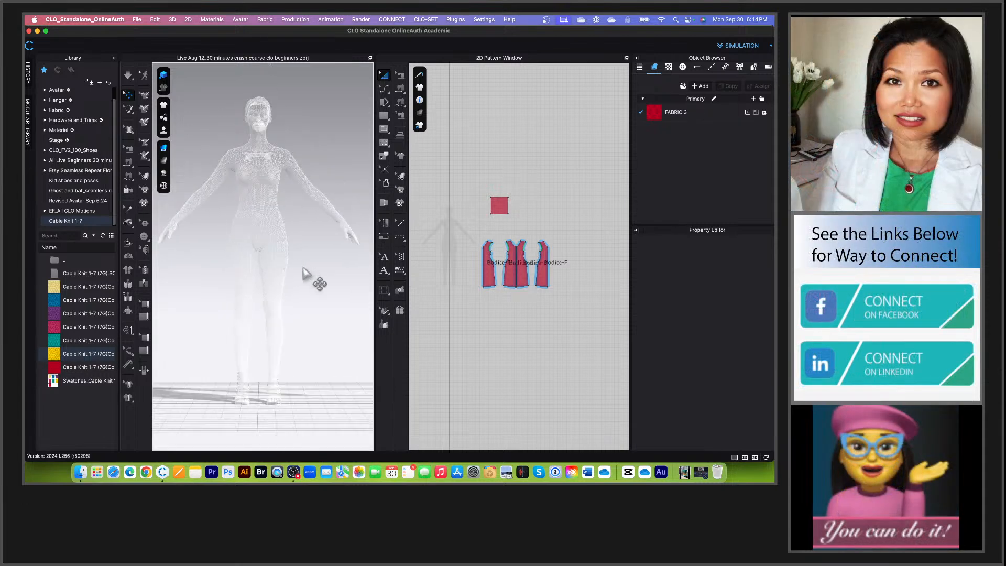
pyautogui.scroll(-1, 312, 274)
pyautogui.moveTo(309, 267); pyautogui.dragTo(348, 270, button='right')
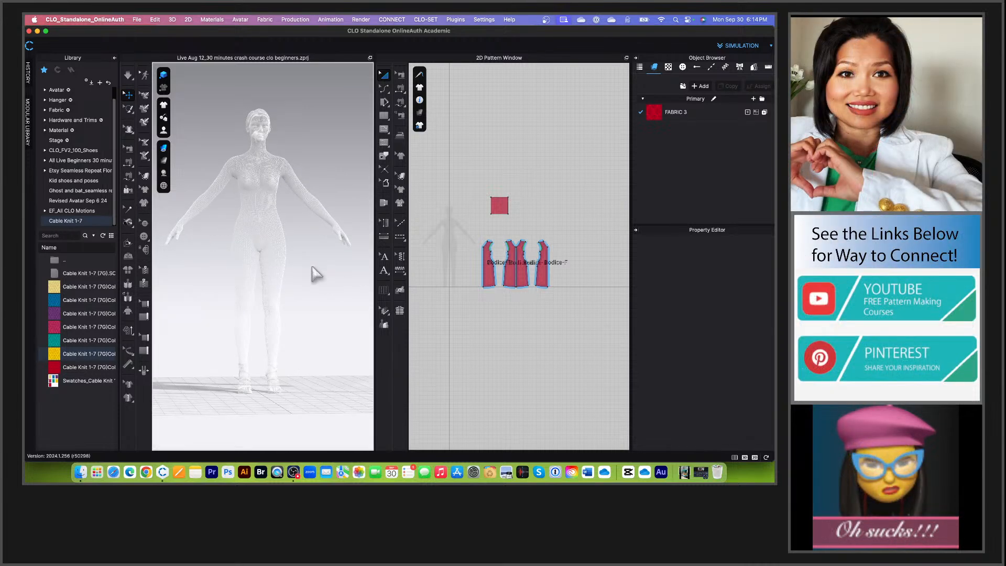
pyautogui.scroll(-3, 293, 282)
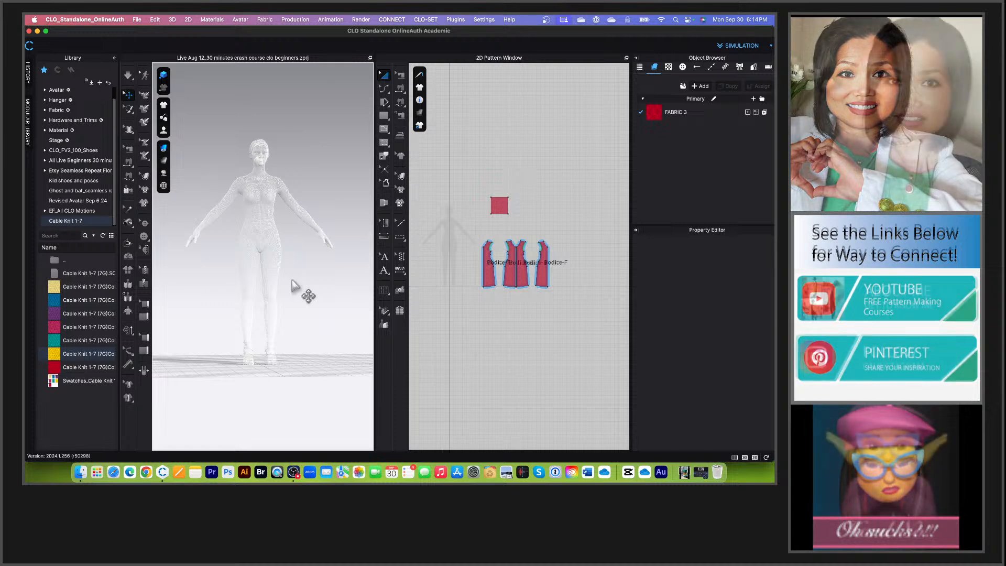
pyautogui.scroll(3, 294, 280)
pyautogui.scroll(-3, 299, 285)
pyautogui.scroll(2, 296, 295)
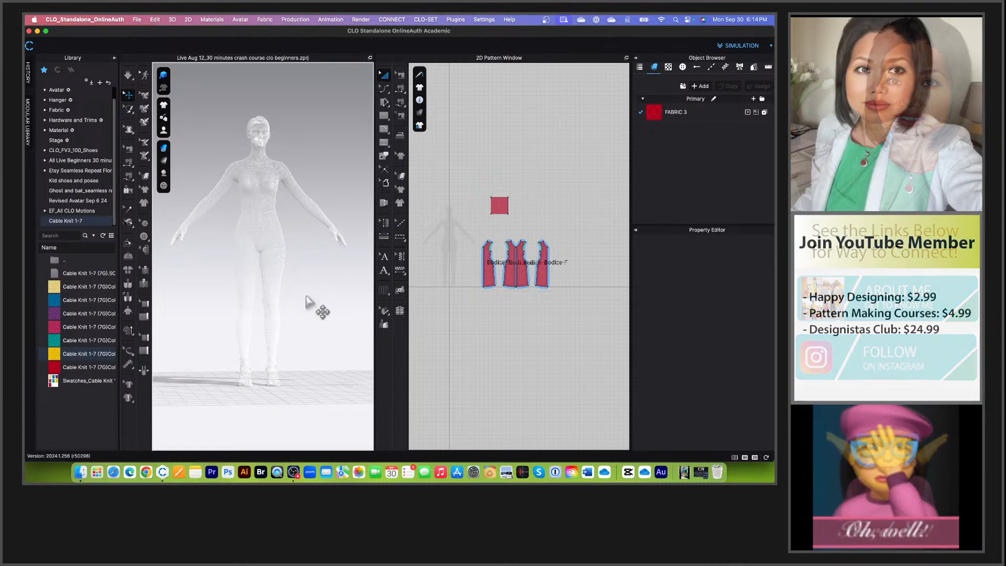
pyautogui.scroll(-2, 312, 305)
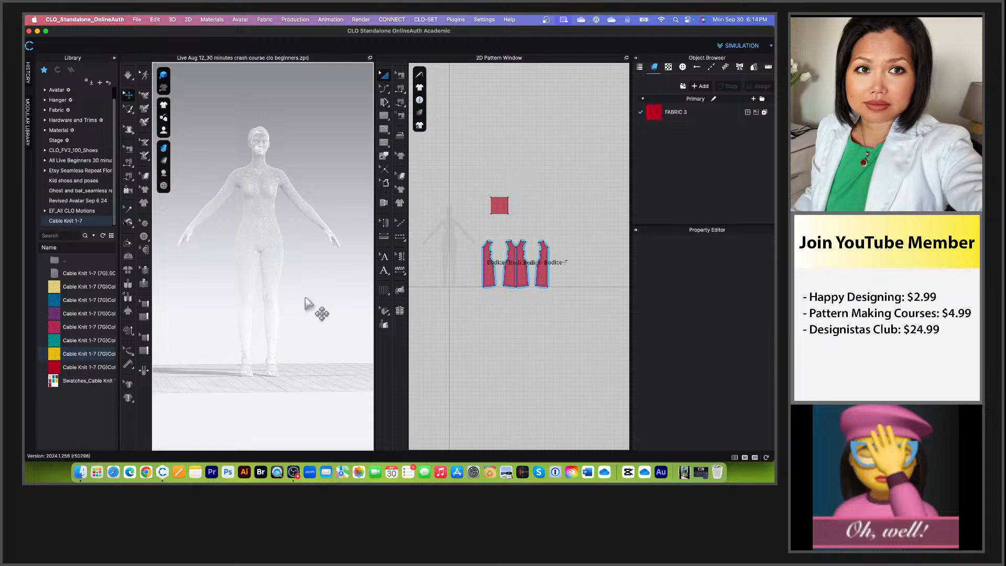
pyautogui.scroll(2, 314, 306)
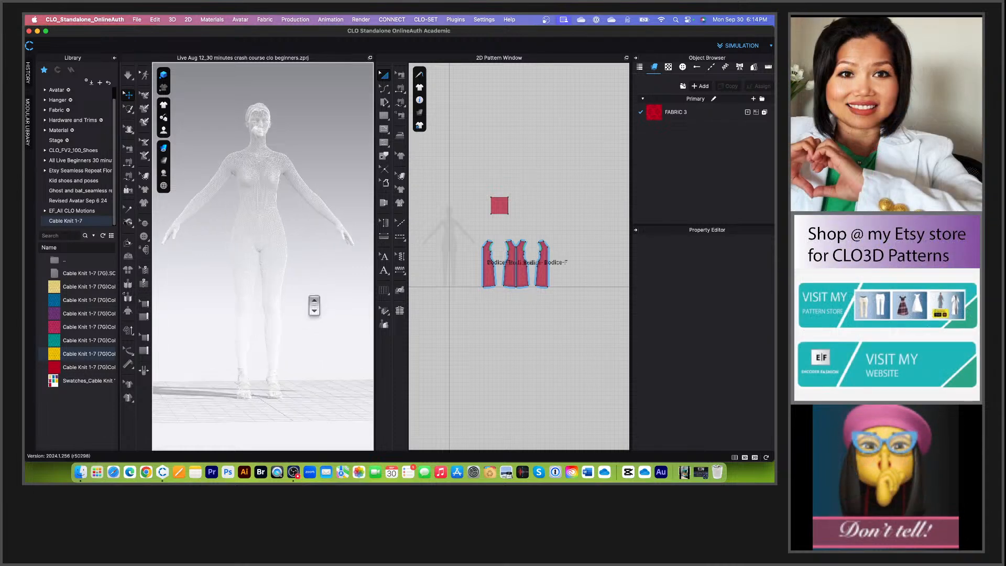
# Step: Set the avatar rendering style to Monochrome Surface and check the bare avatar from near and far
pyautogui.scroll(-2, 314, 306)
pyautogui.click(164, 187)
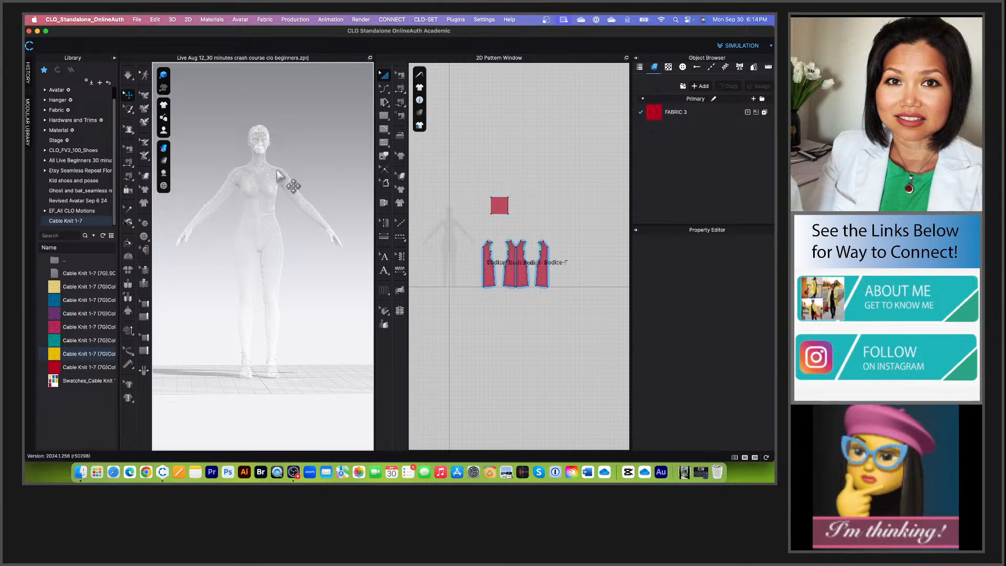
pyautogui.moveTo(165, 191)
pyautogui.moveTo(165, 174)
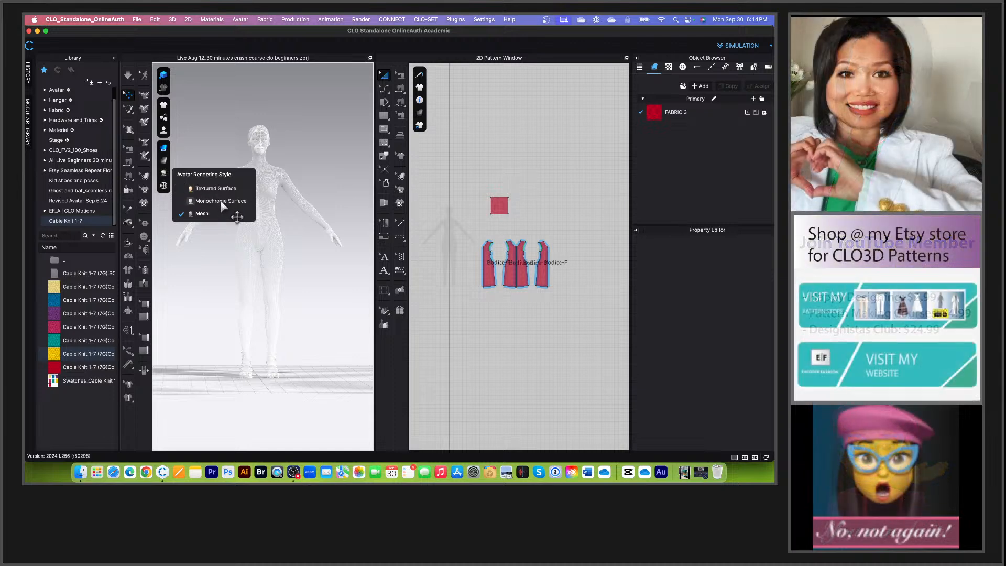
pyautogui.click(220, 201)
pyautogui.scroll(-4, 311, 271)
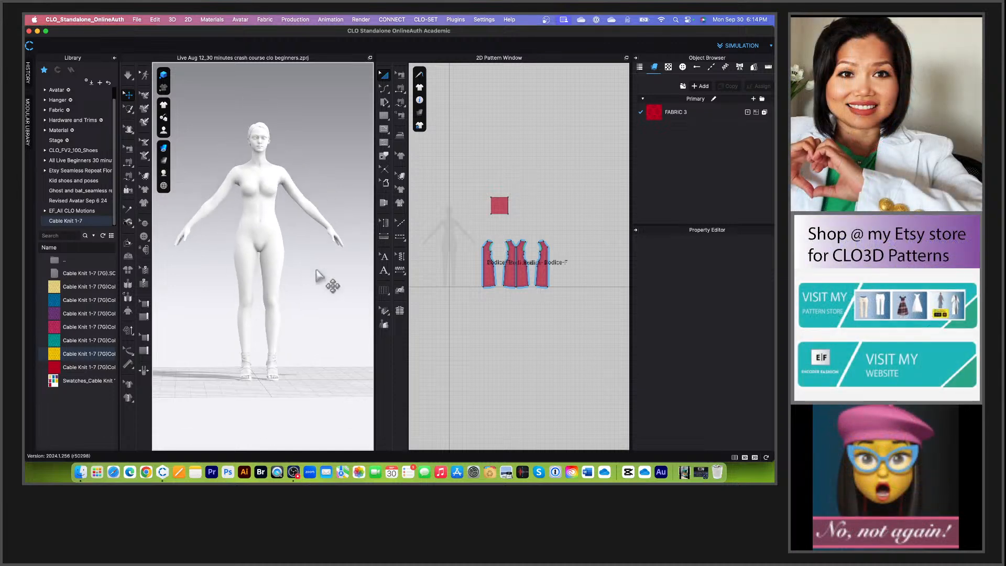
pyautogui.scroll(3, 282, 281)
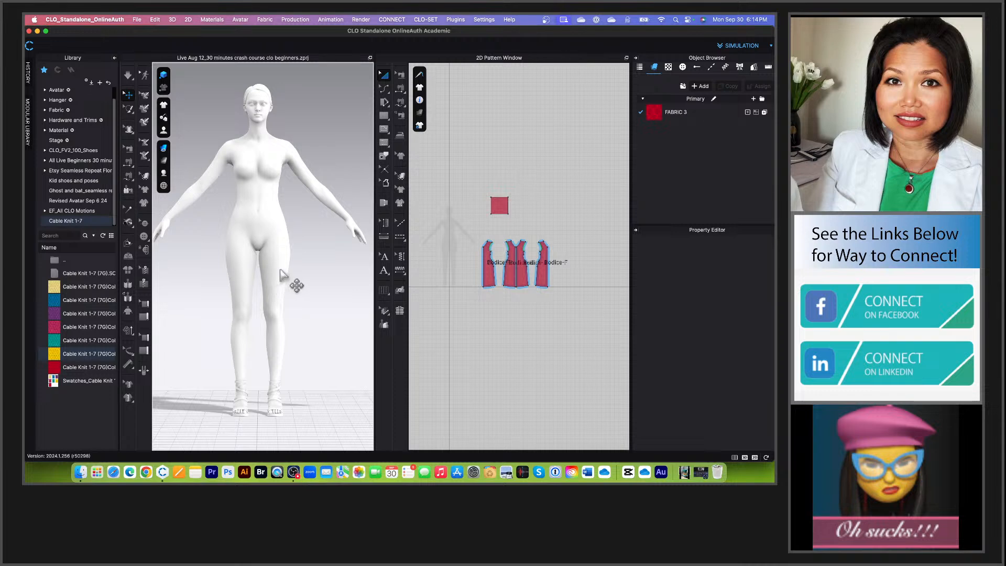
pyautogui.scroll(-2, 292, 280)
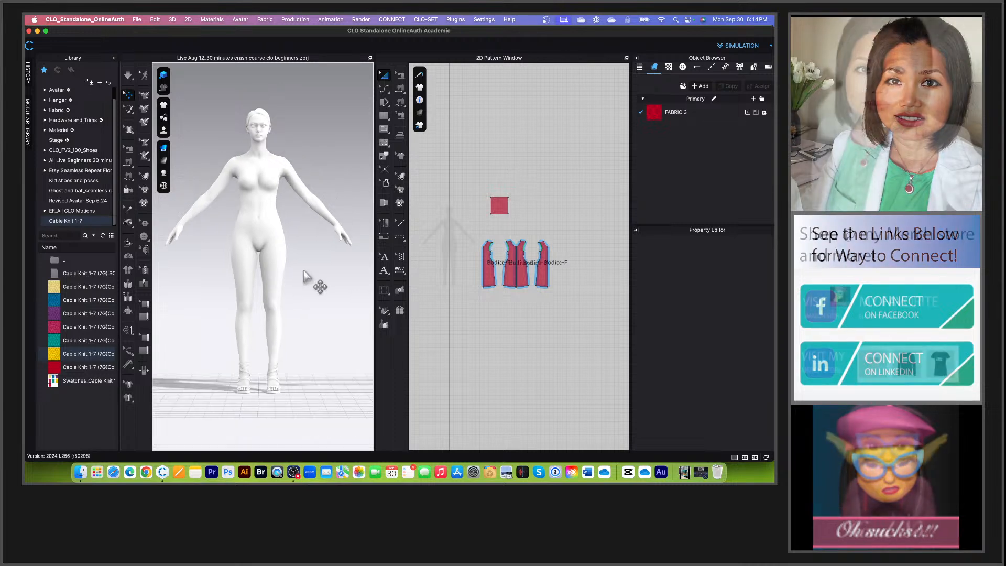
# Step: Show the dress's pattern pieces on the avatar again in the 3D view, leaving out the square piece
pyautogui.scroll(2, 520, 309)
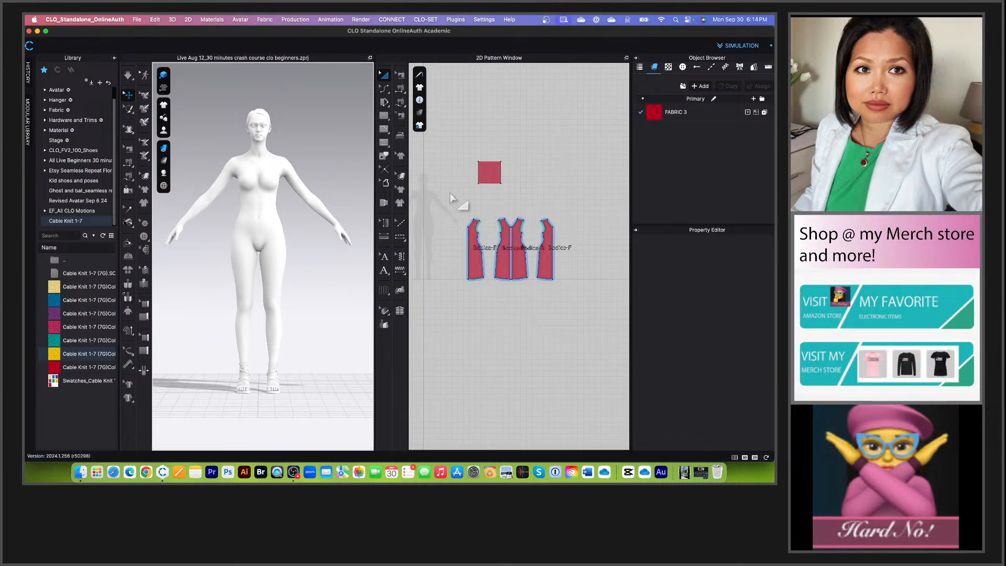
pyautogui.scroll(-2, 449, 204)
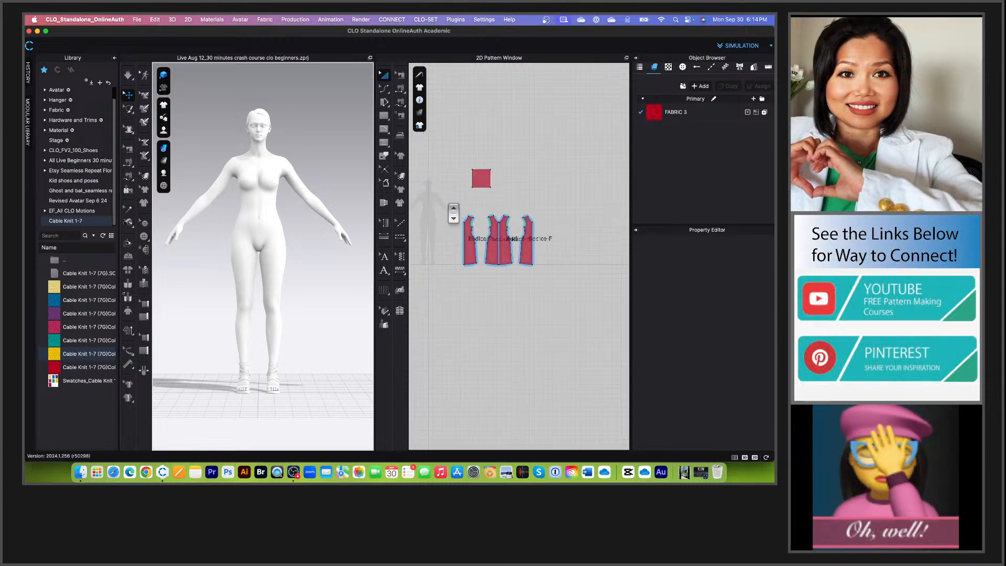
pyautogui.moveTo(438, 150); pyautogui.dragTo(569, 305)
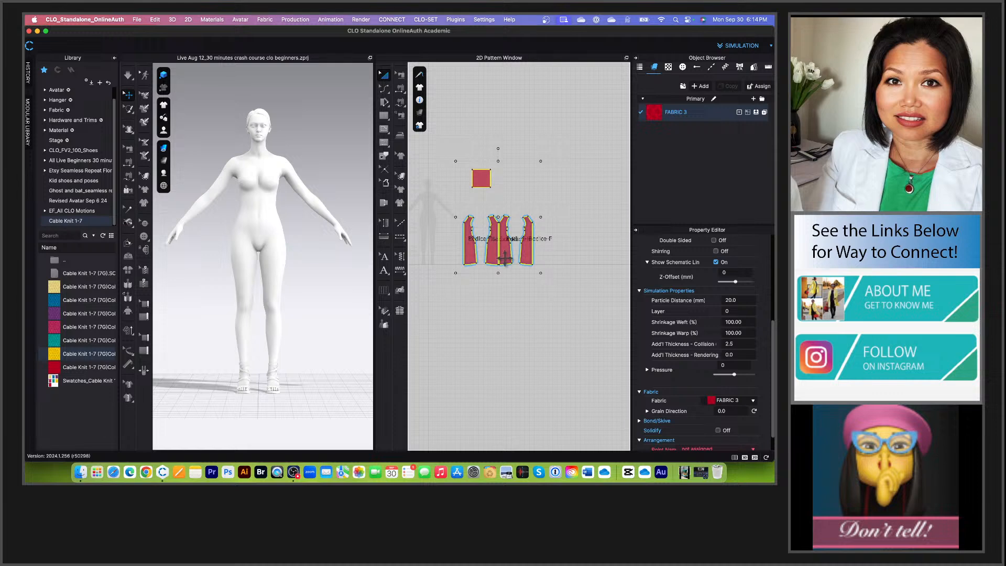
pyautogui.click(463, 331)
pyautogui.moveTo(439, 194); pyautogui.dragTo(586, 292)
pyautogui.rightClick(506, 255)
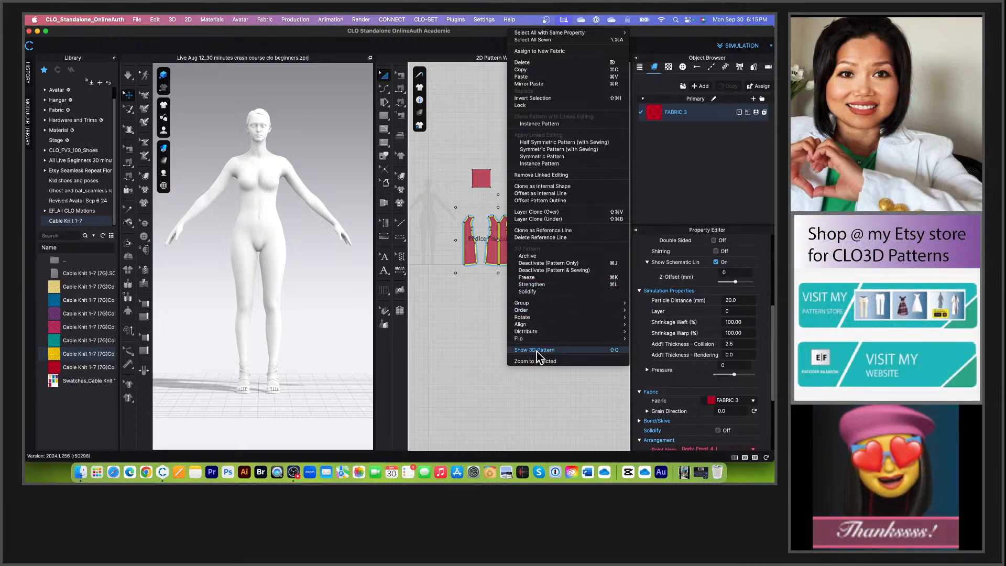
pyautogui.click(539, 350)
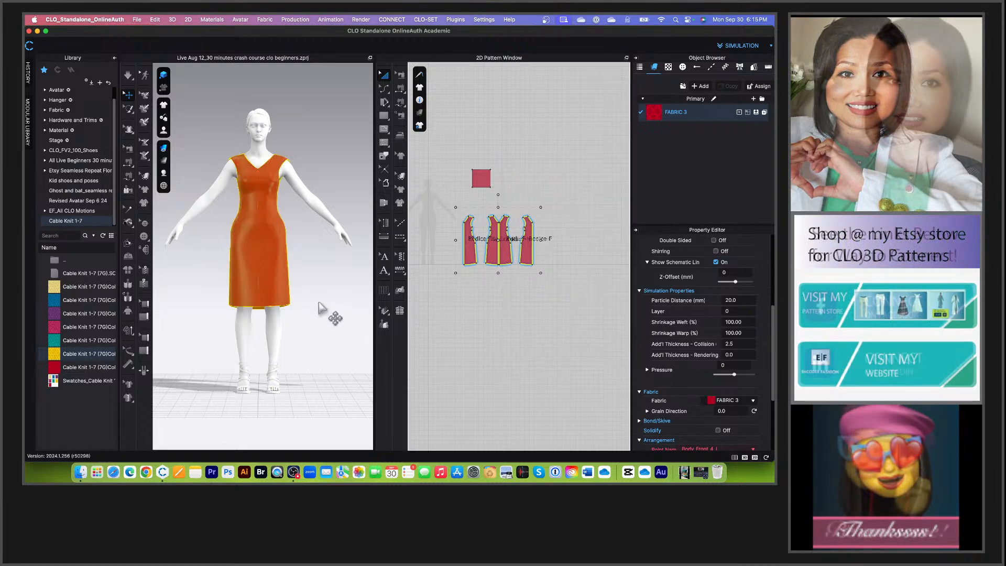
# Step: Show the square pattern piece again in the 3D view and clear the selection
pyautogui.scroll(3, 327, 301)
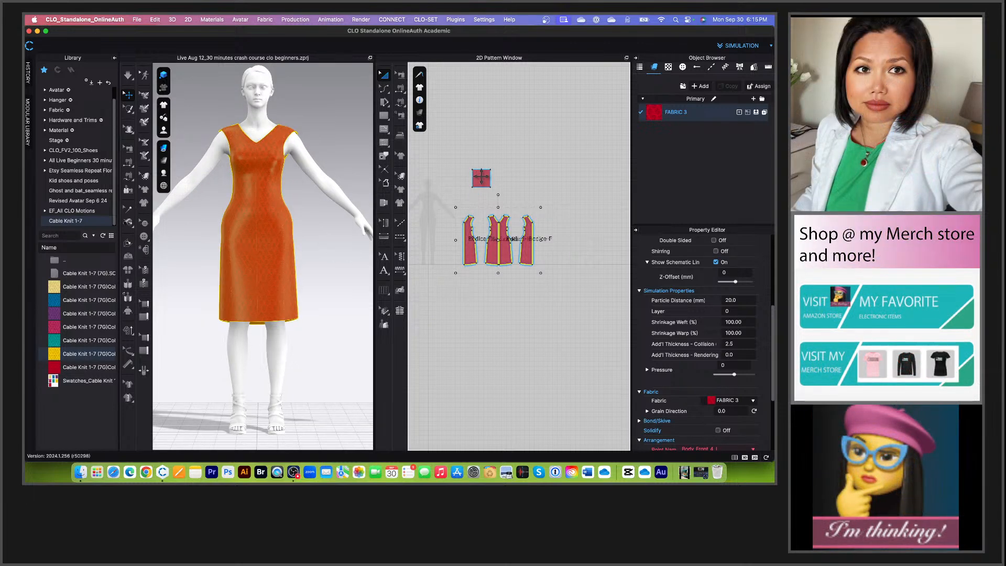
pyautogui.click(479, 178)
pyautogui.rightClick(481, 178)
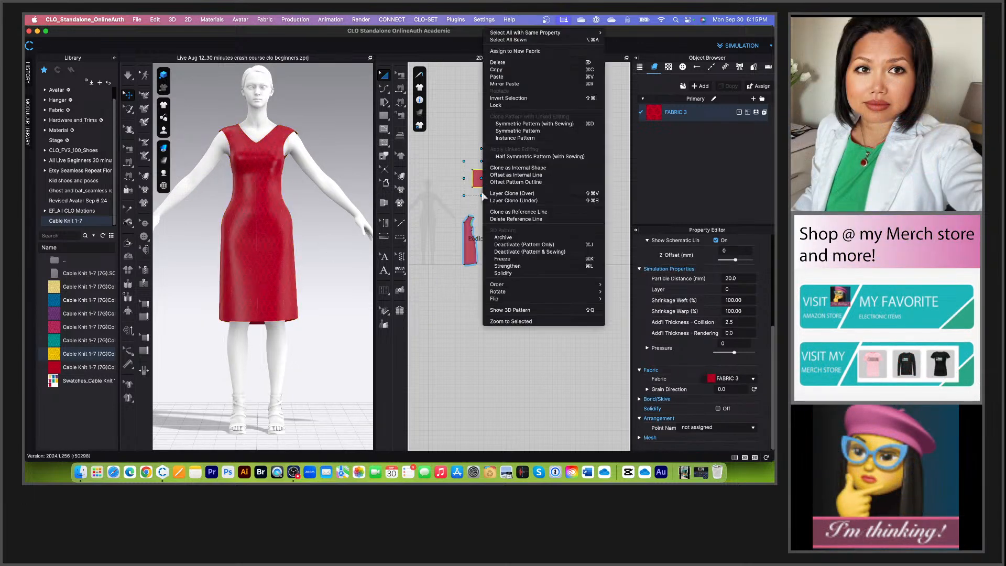
pyautogui.click(521, 310)
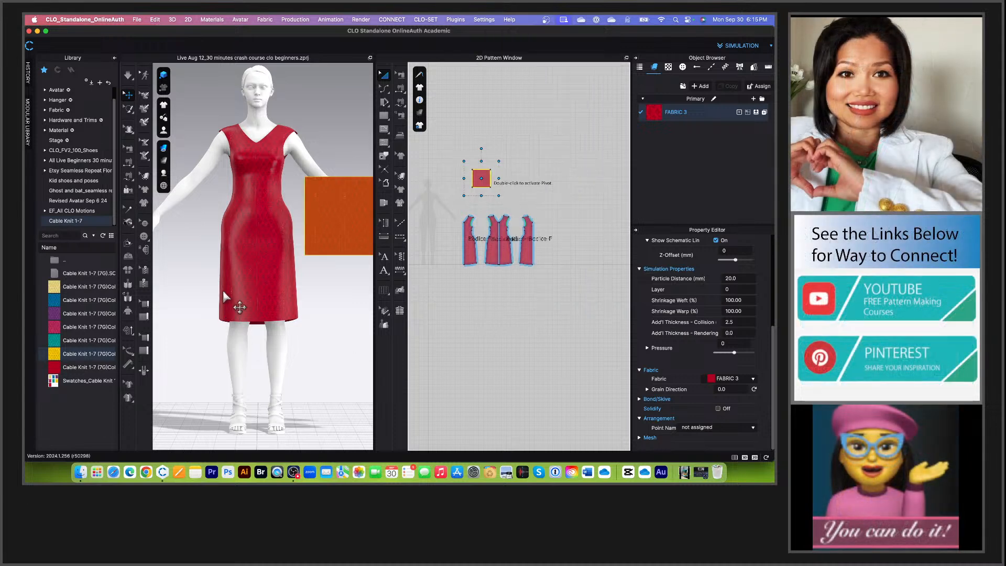
pyautogui.click(322, 296)
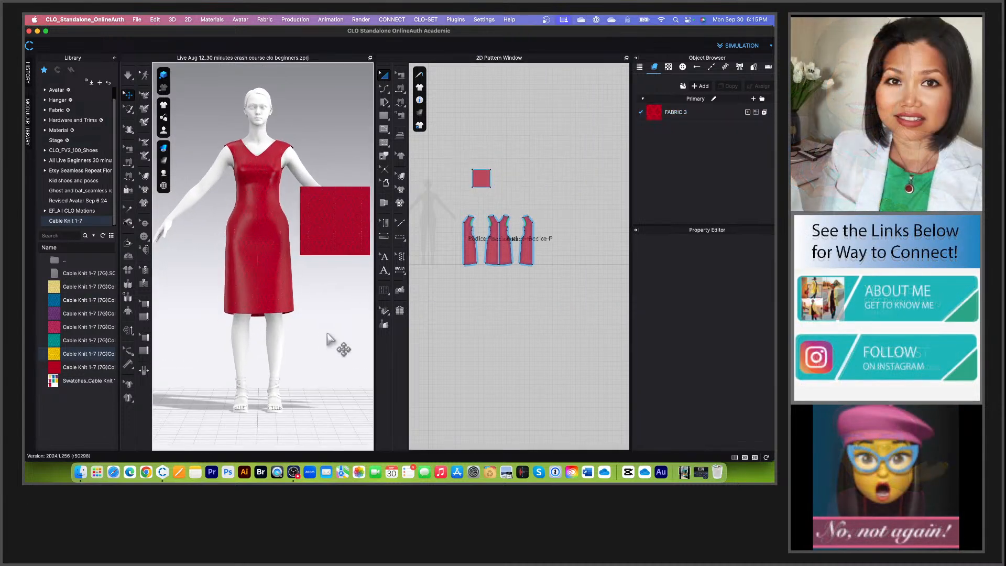
# Step: Delete all of the dress's pattern pieces, keeping the square piece
pyautogui.scroll(5, 327, 335)
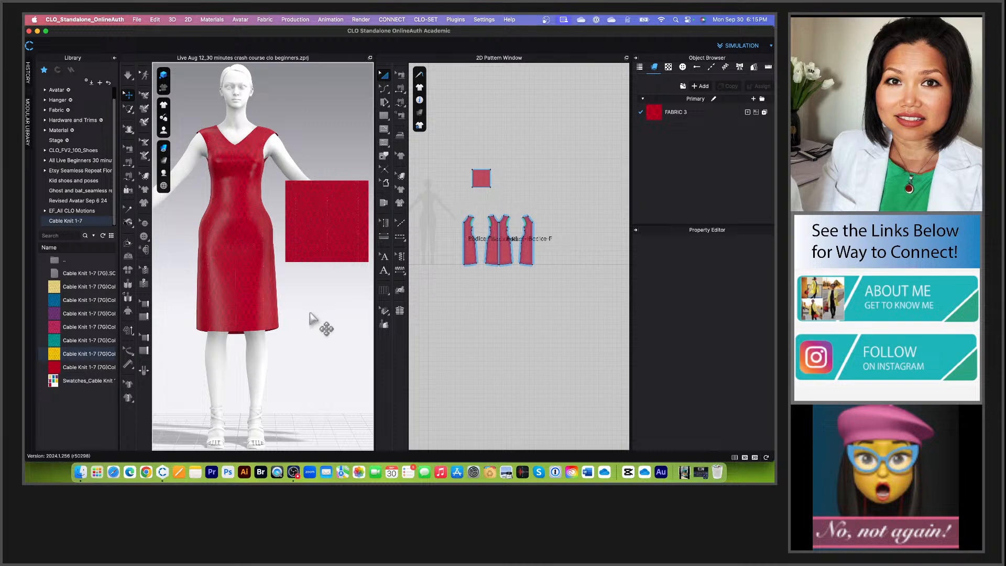
pyautogui.moveTo(310, 313); pyautogui.dragTo(308, 314, button='right')
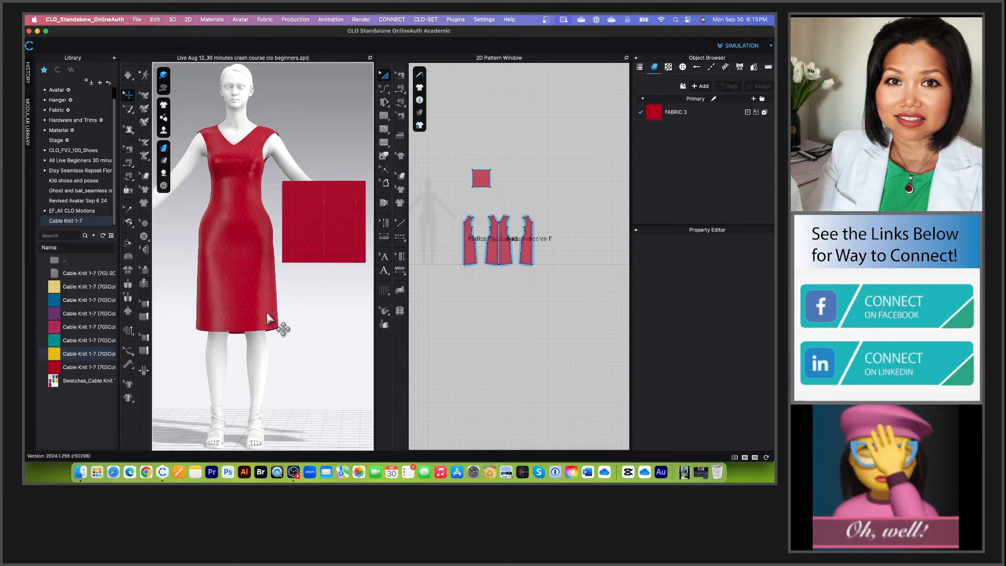
pyautogui.scroll(-2, 272, 324)
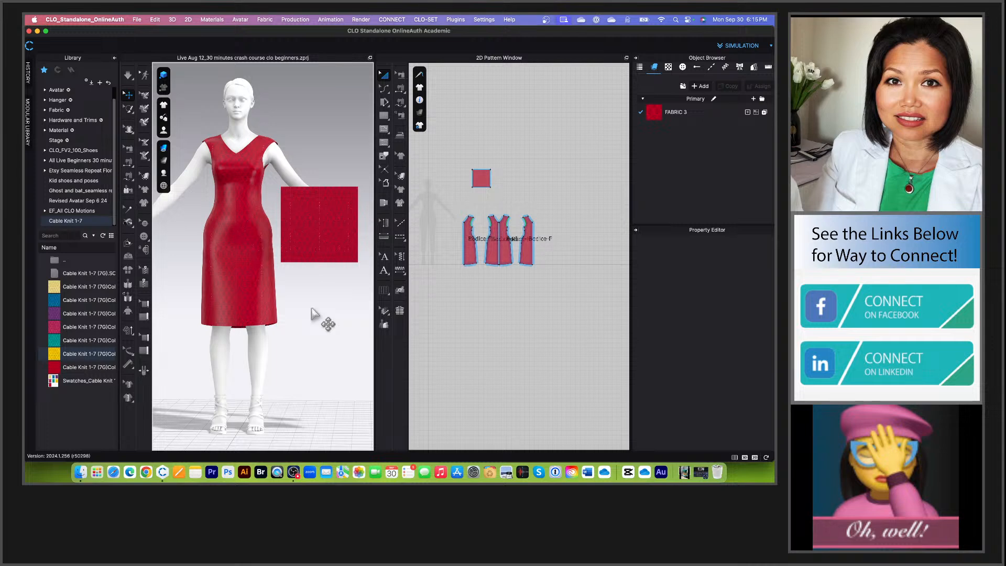
pyautogui.scroll(2, 342, 237)
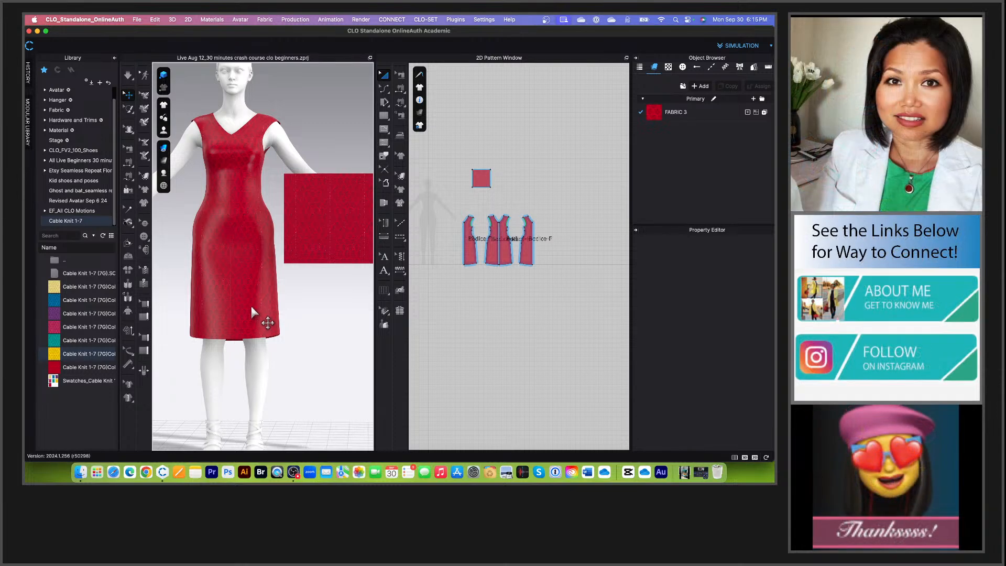
pyautogui.scroll(2, 493, 259)
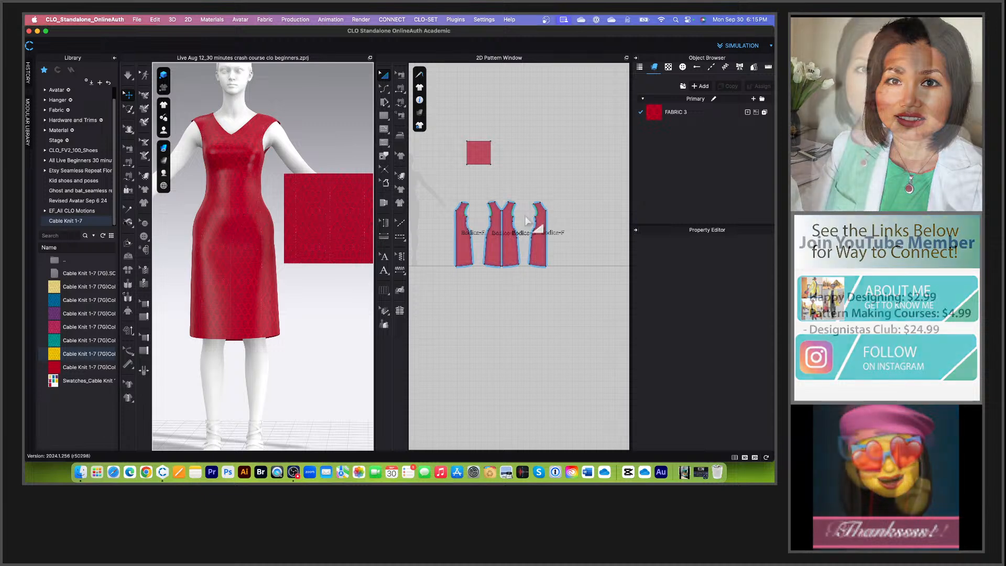
pyautogui.scroll(2, 525, 230)
pyautogui.scroll(-4, 524, 252)
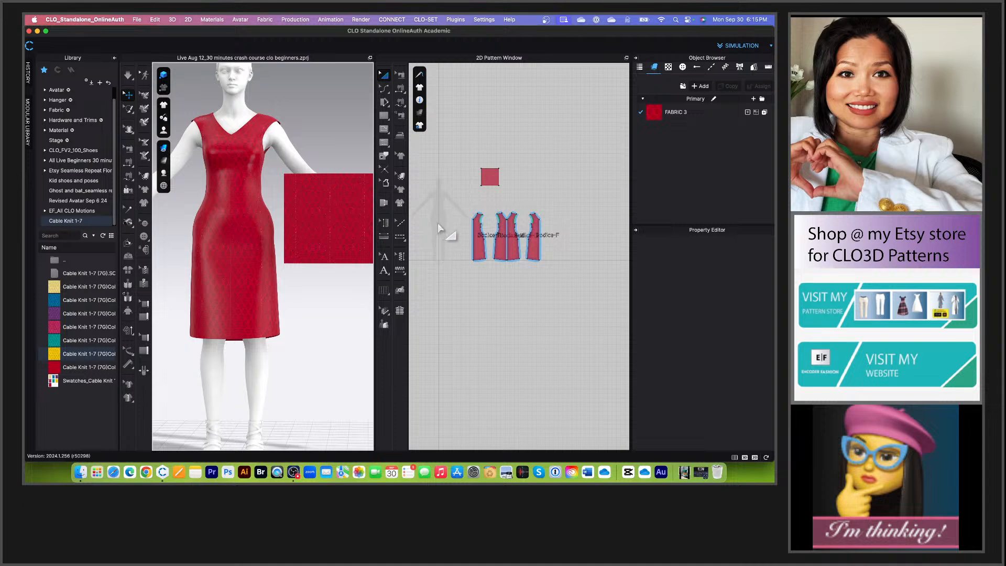
pyautogui.moveTo(448, 198); pyautogui.dragTo(588, 296)
pyautogui.scroll(-2, 535, 304)
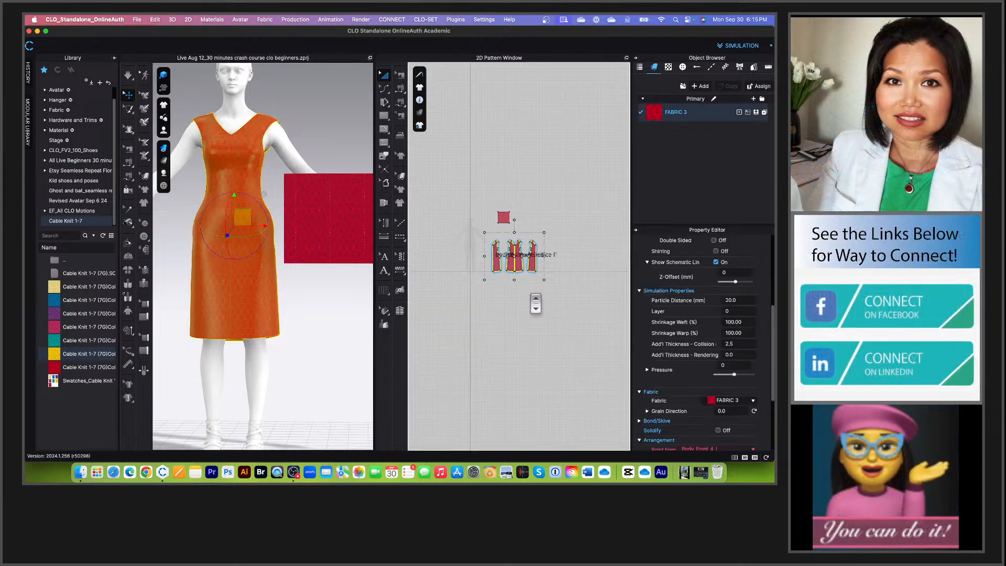
pyautogui.scroll(-3, 255, 260)
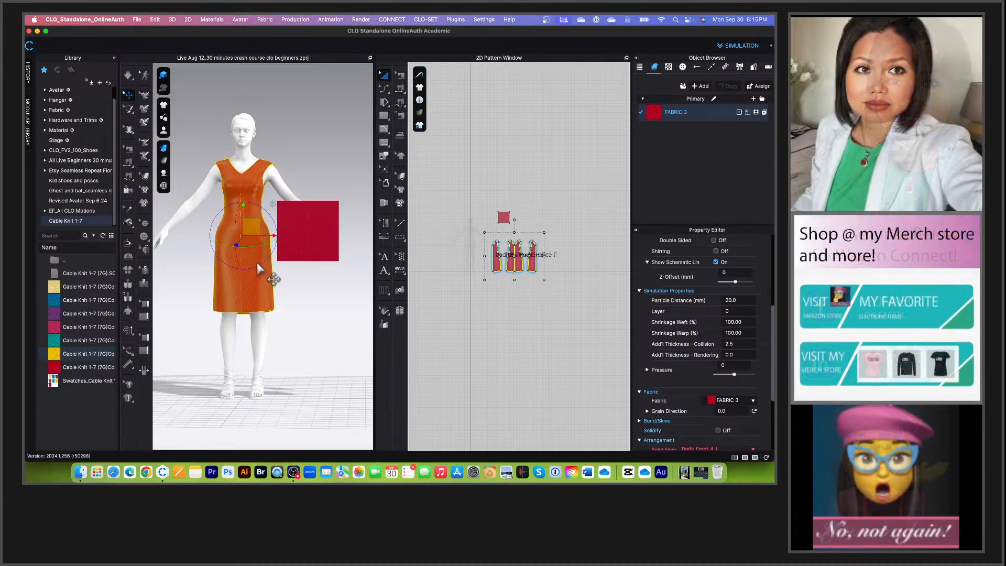
pyautogui.scroll(2, 257, 263)
pyautogui.press('Delete')
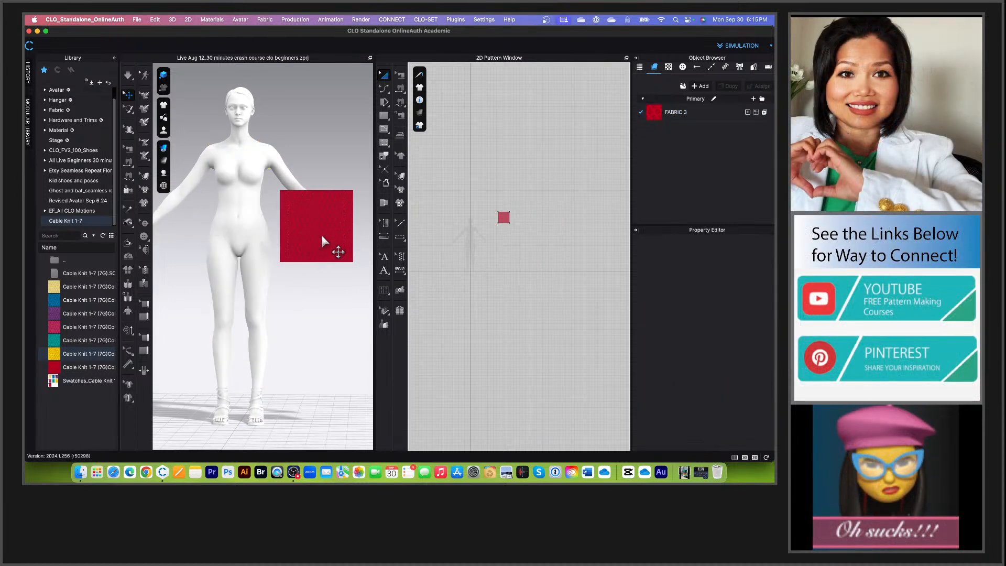
pyautogui.scroll(-2, 341, 322)
pyautogui.scroll(4, 475, 265)
pyautogui.scroll(3, 480, 241)
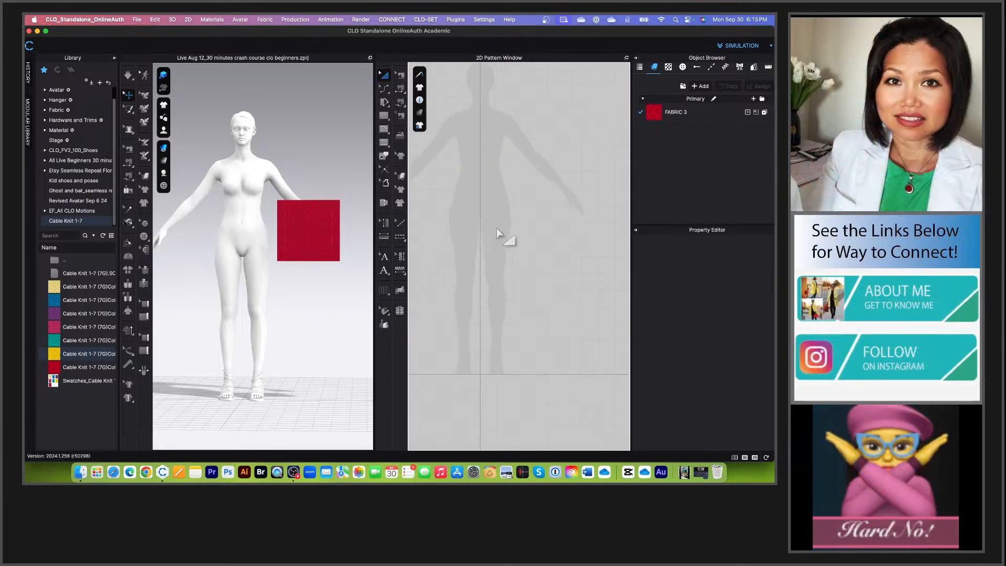
pyautogui.click(384, 129)
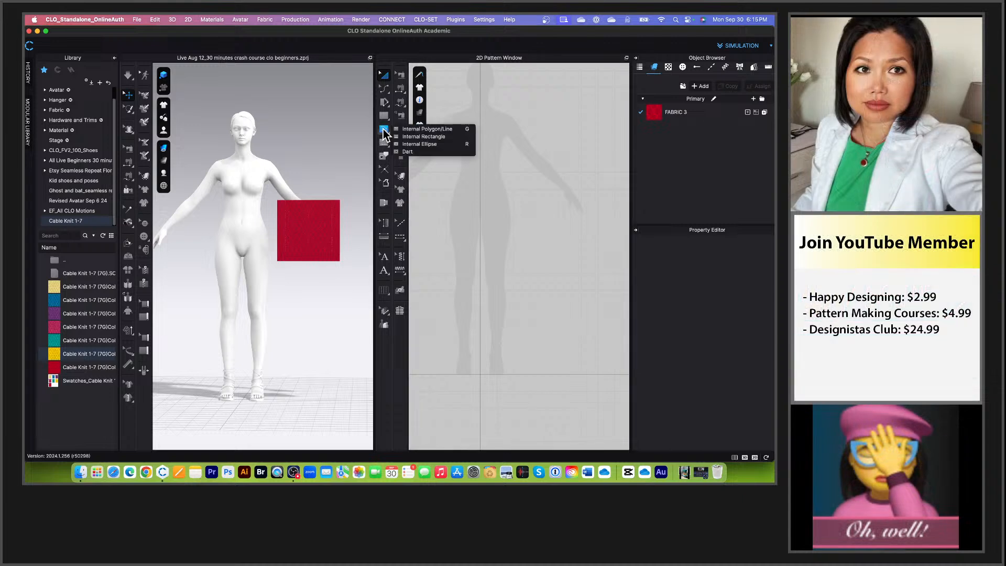
pyautogui.click(438, 130)
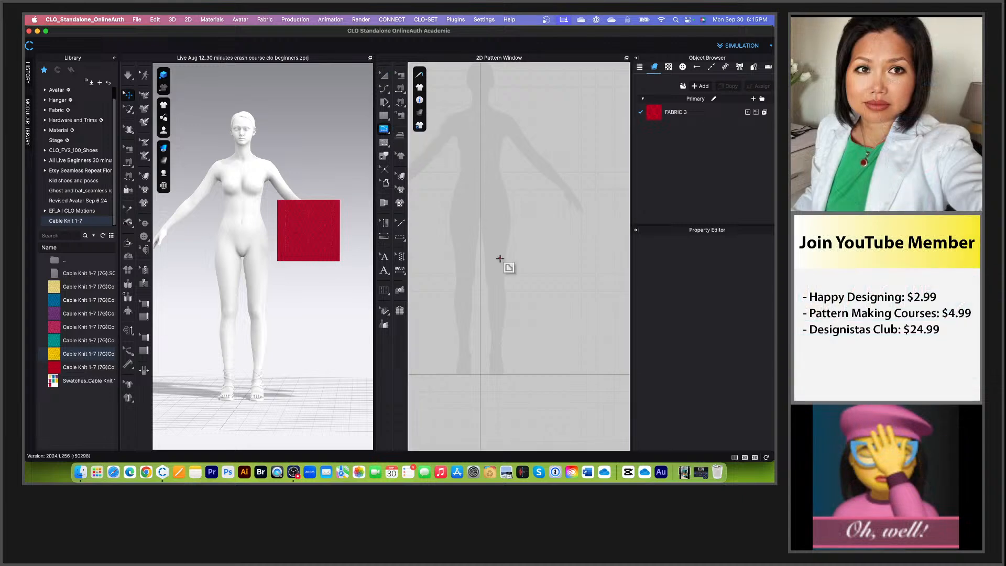
pyautogui.scroll(-3, 502, 251)
pyautogui.scroll(3, 495, 172)
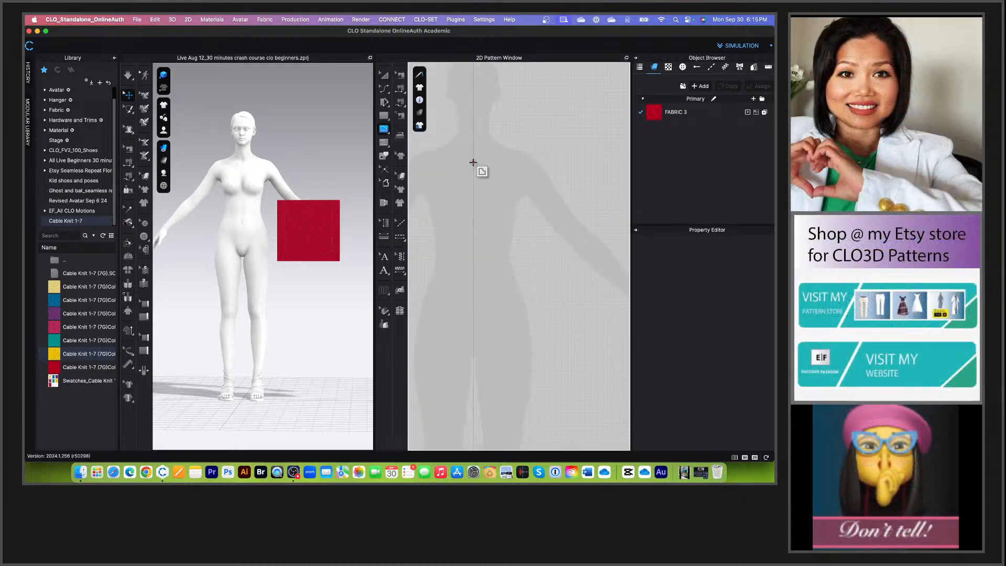
pyautogui.click(473, 162)
pyautogui.click(401, 281)
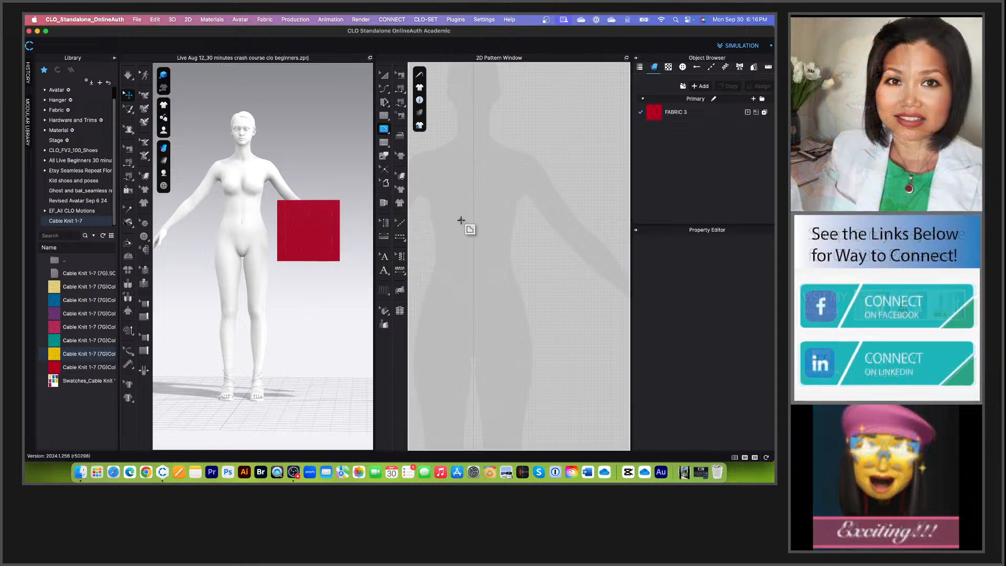
# Step: Draw a closed half-dress polygon pattern over the avatar silhouette, from centre neck around shoulder, armhole, waist and hip to a straight knee-level hem
pyautogui.click(384, 116)
pyautogui.click(411, 117)
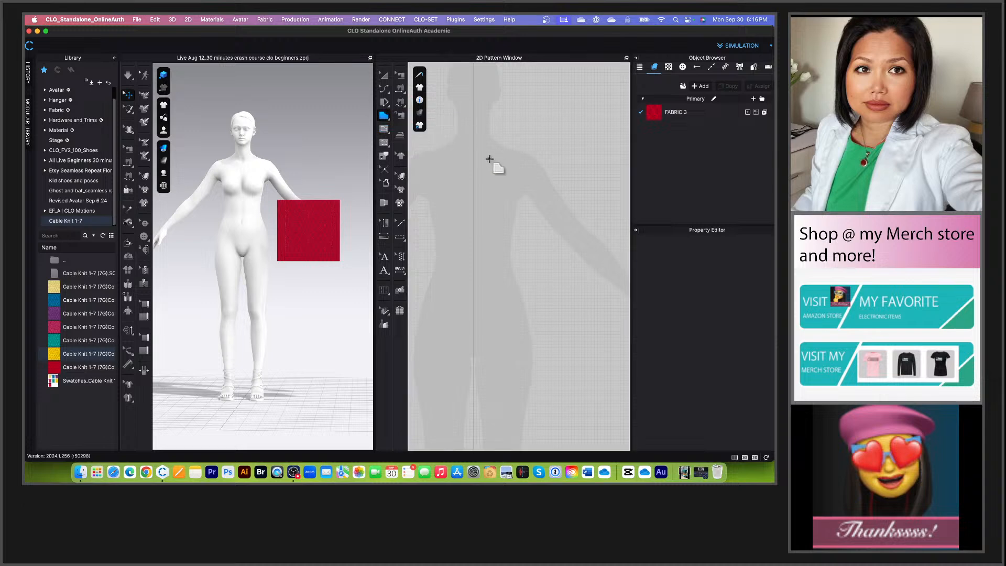
pyautogui.click(502, 135)
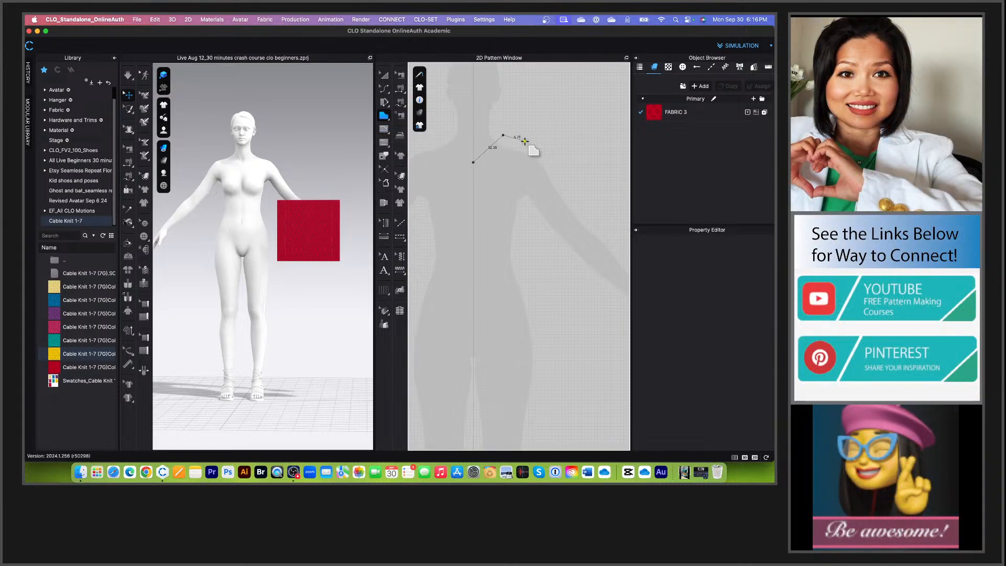
pyautogui.click(525, 141)
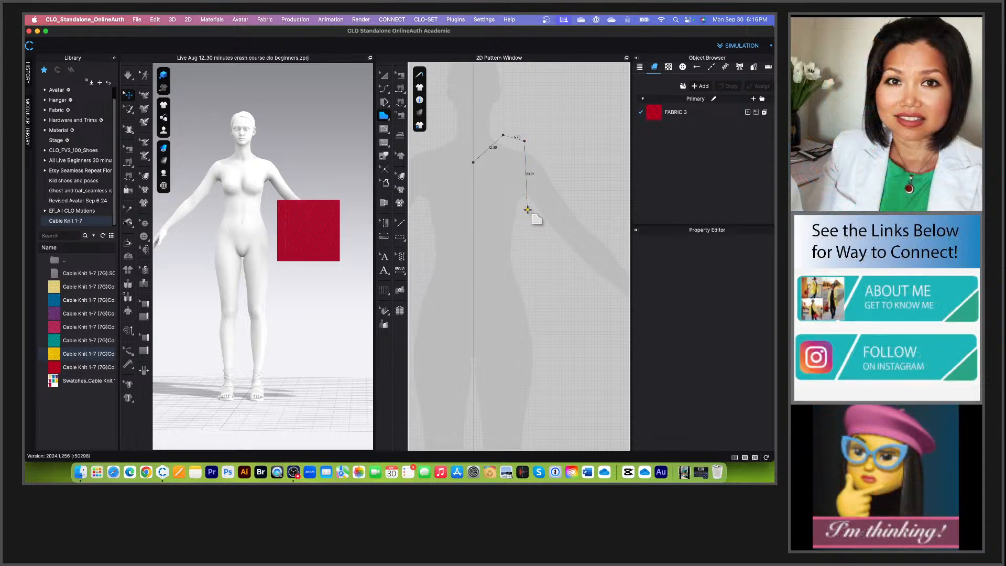
pyautogui.click(527, 210)
pyautogui.click(518, 257)
pyautogui.scroll(-2, 519, 257)
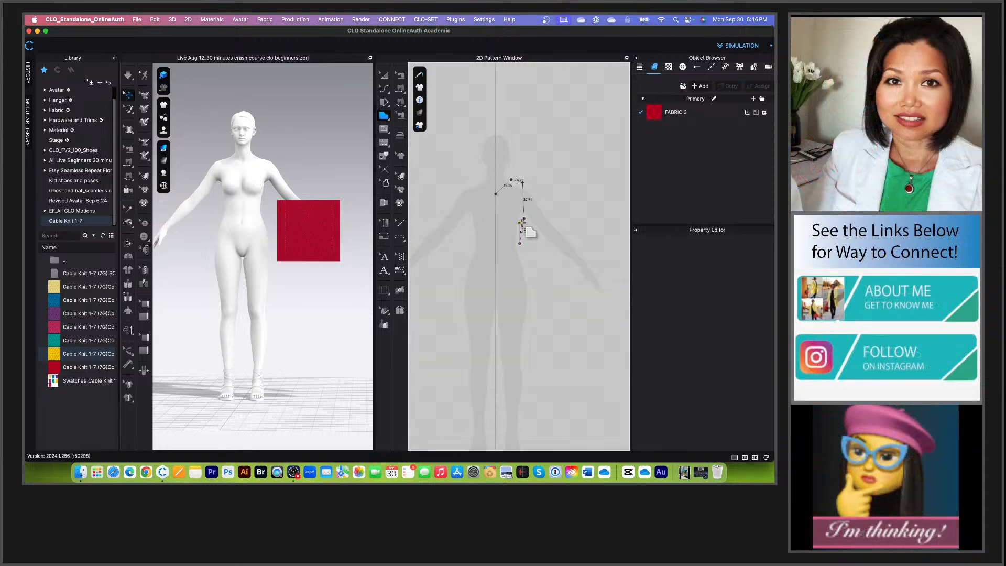
pyautogui.click(533, 280)
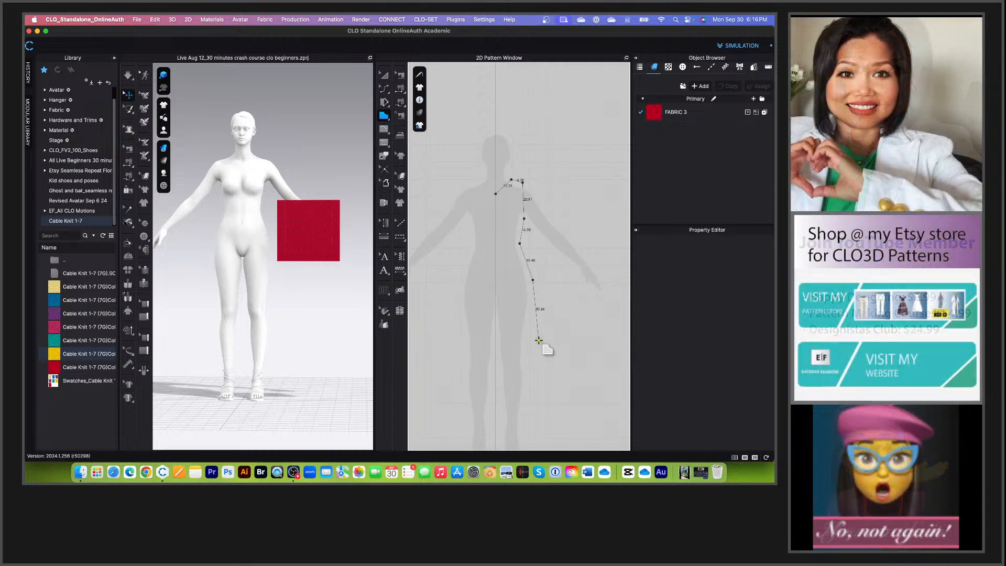
pyautogui.click(532, 367)
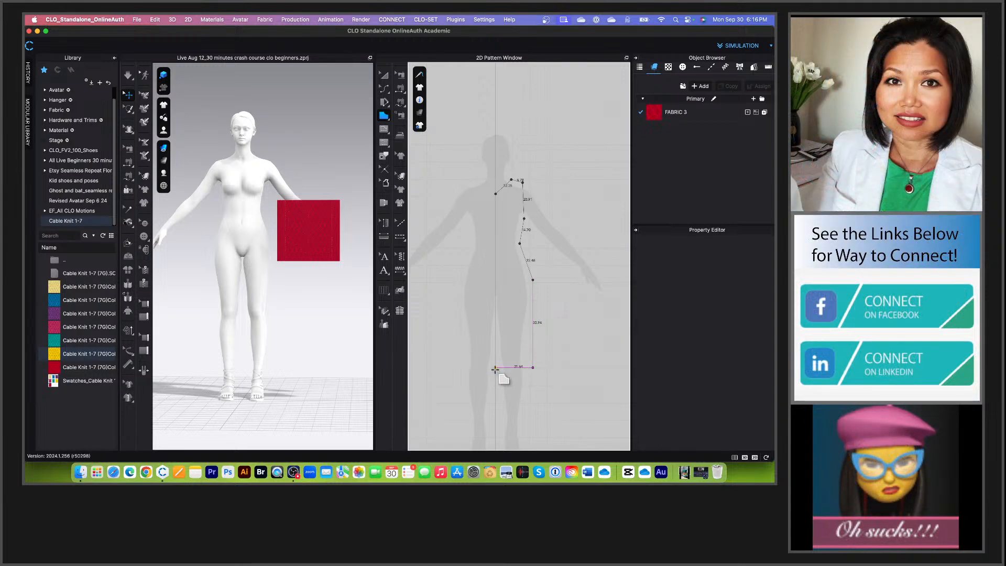
pyautogui.click(495, 367)
pyautogui.click(496, 195)
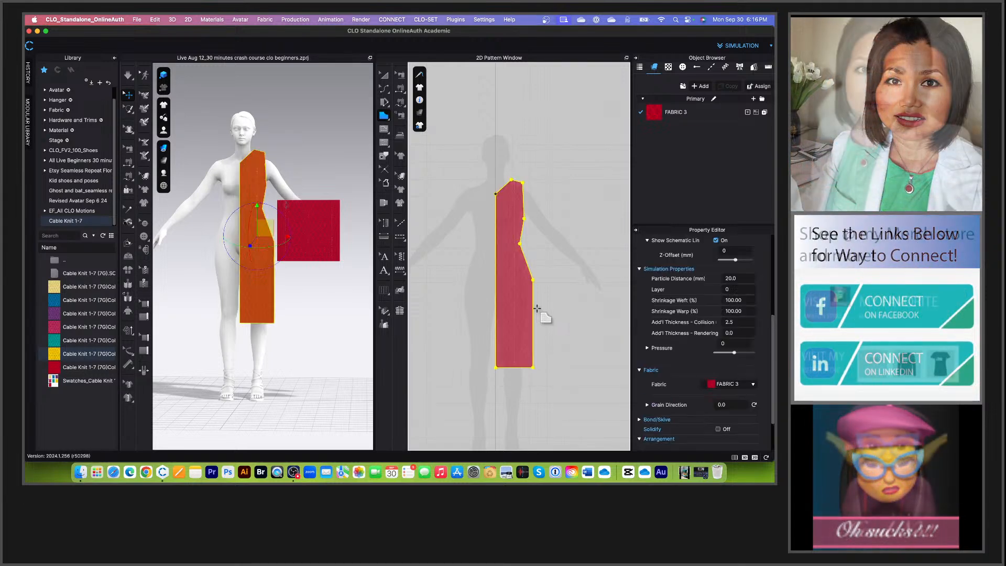
# Step: Curve the half-dress's armhole and neckline edges inward with Edit Curvature
pyautogui.scroll(3, 534, 287)
pyautogui.scroll(-2, 530, 254)
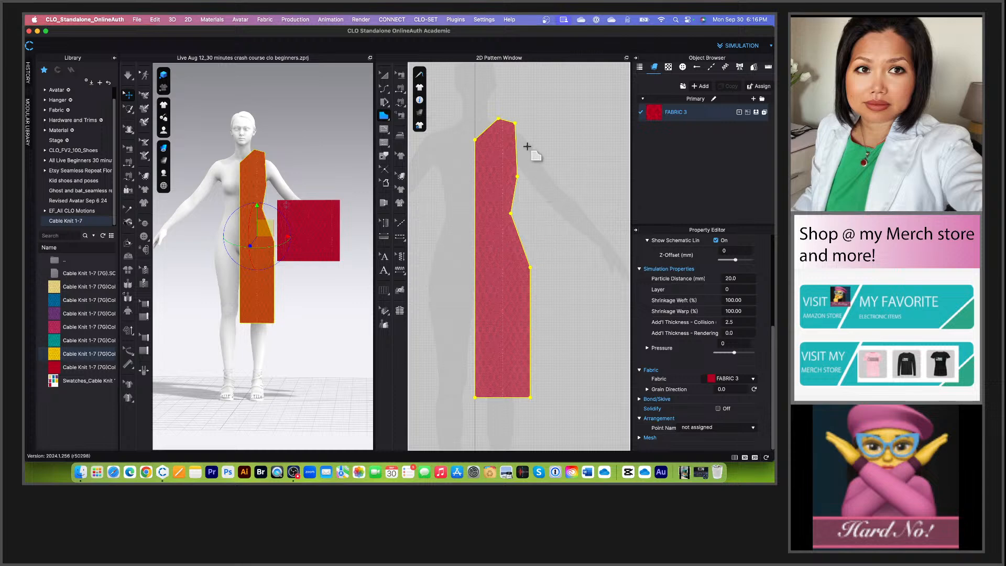
pyautogui.scroll(-2, 526, 247)
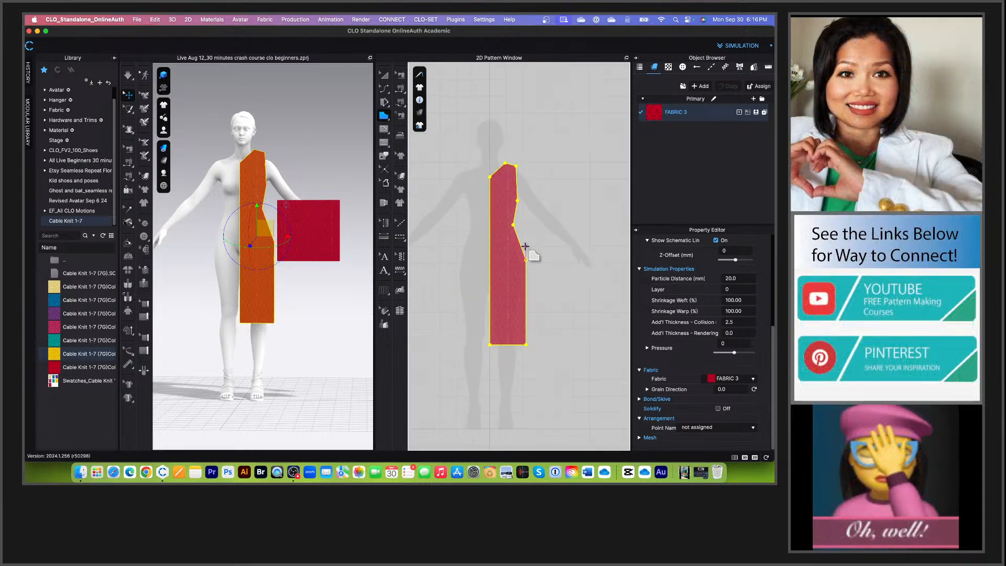
pyautogui.scroll(3, 535, 195)
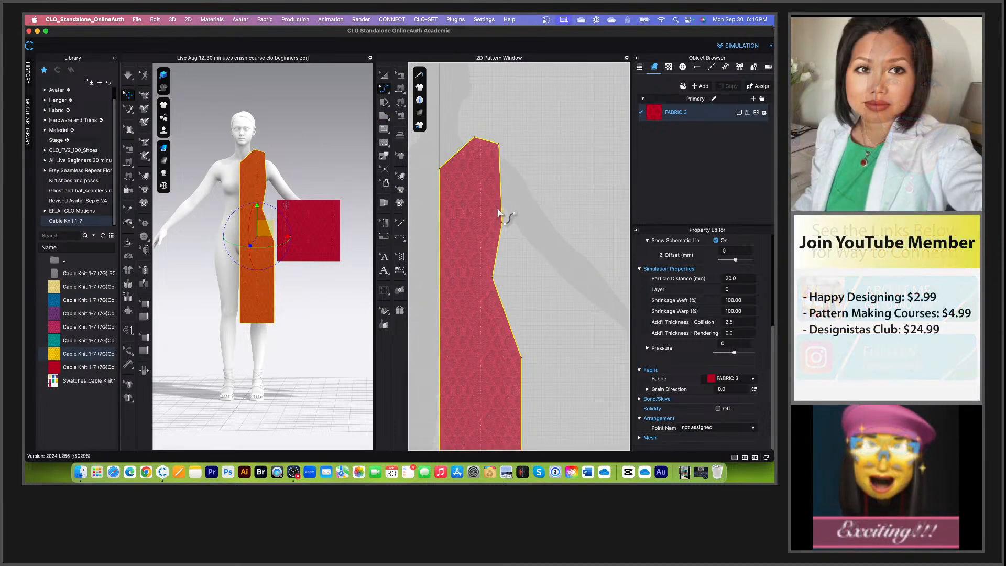
pyautogui.press('c')
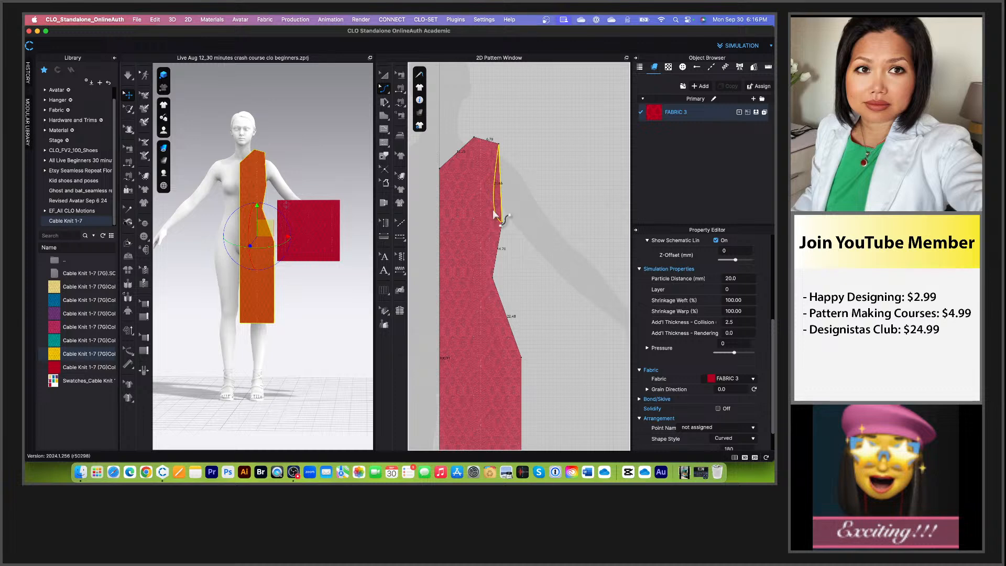
pyautogui.click(461, 161)
pyautogui.moveTo(457, 161); pyautogui.dragTo(460, 159)
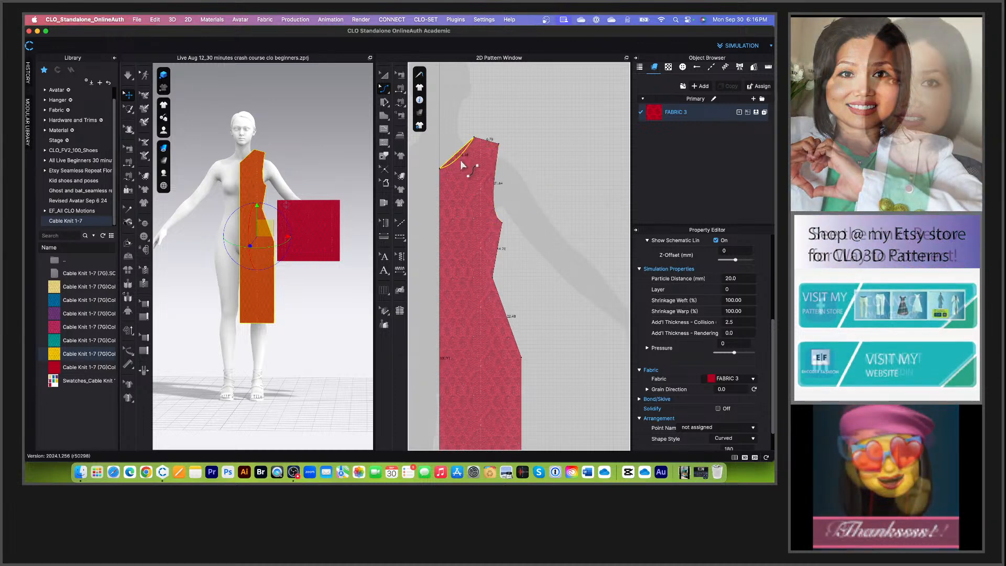
pyautogui.click(517, 159)
pyautogui.scroll(5, 504, 269)
pyautogui.scroll(-5, 510, 276)
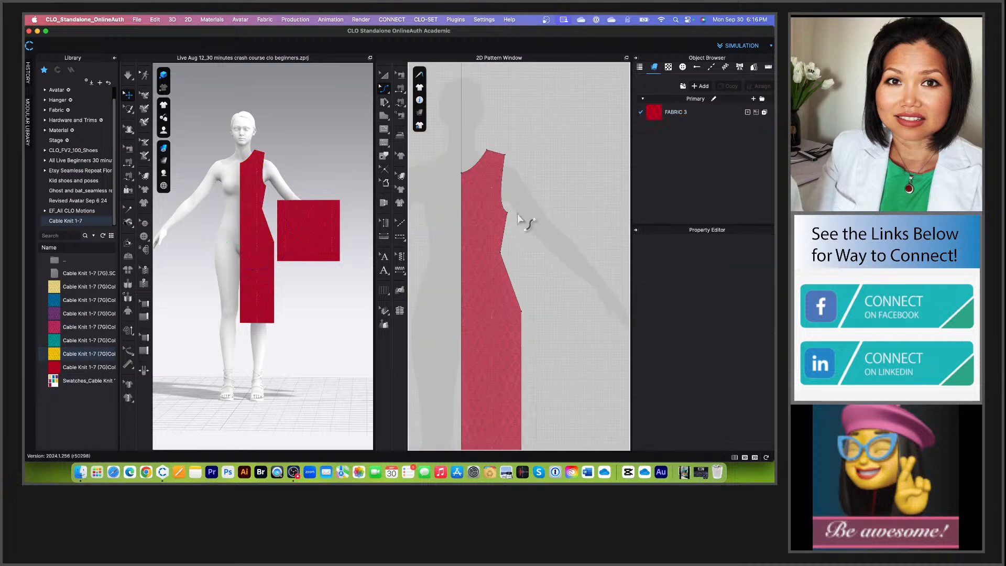
# Step: Round the waist and hip corners of the half-dress's side seam with Smooth Curve
pyautogui.click(384, 89)
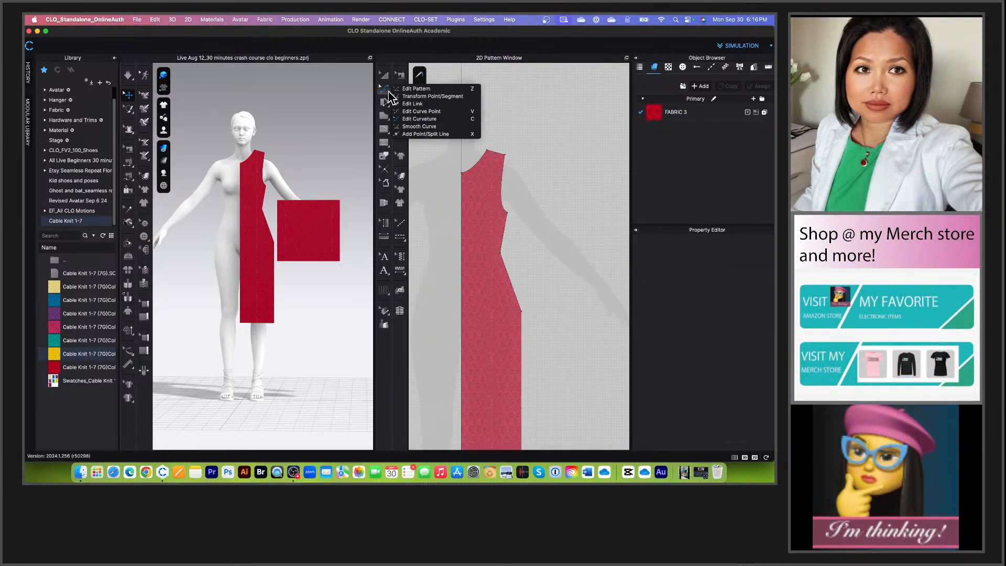
pyautogui.click(420, 127)
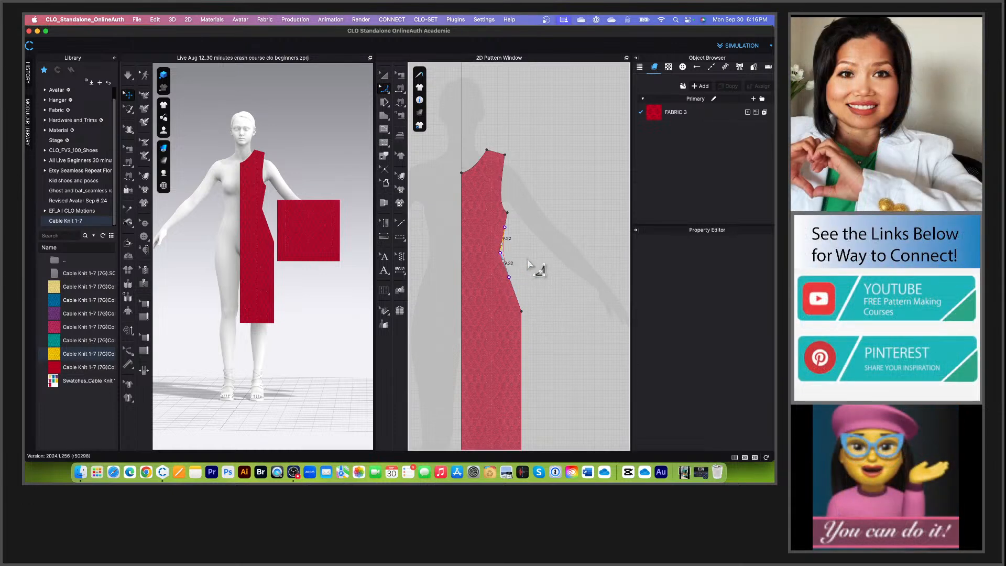
pyautogui.moveTo(528, 260); pyautogui.dragTo(528, 261)
pyautogui.moveTo(521, 311); pyautogui.dragTo(486, 303)
pyautogui.scroll(-5, 514, 201)
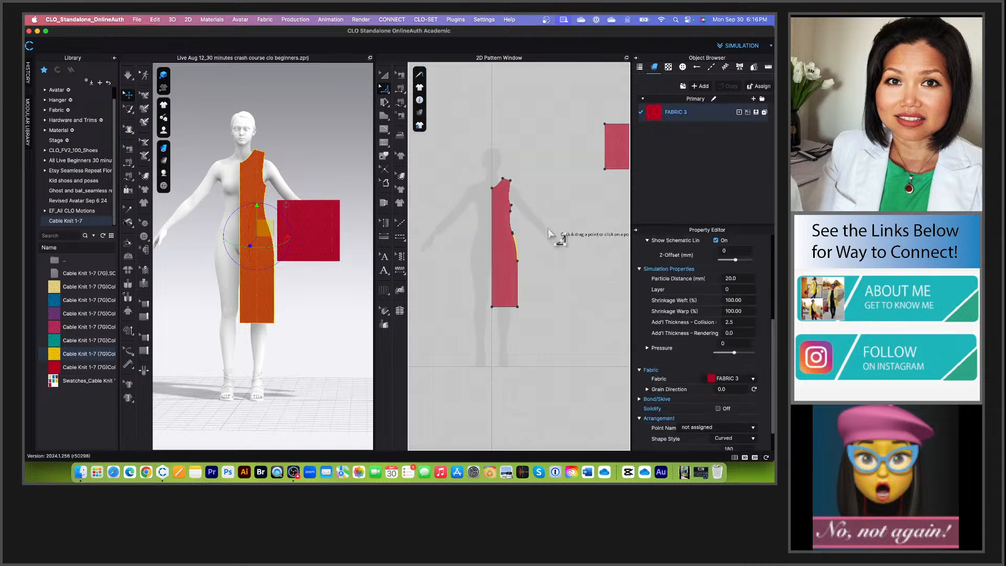
pyautogui.scroll(4, 550, 235)
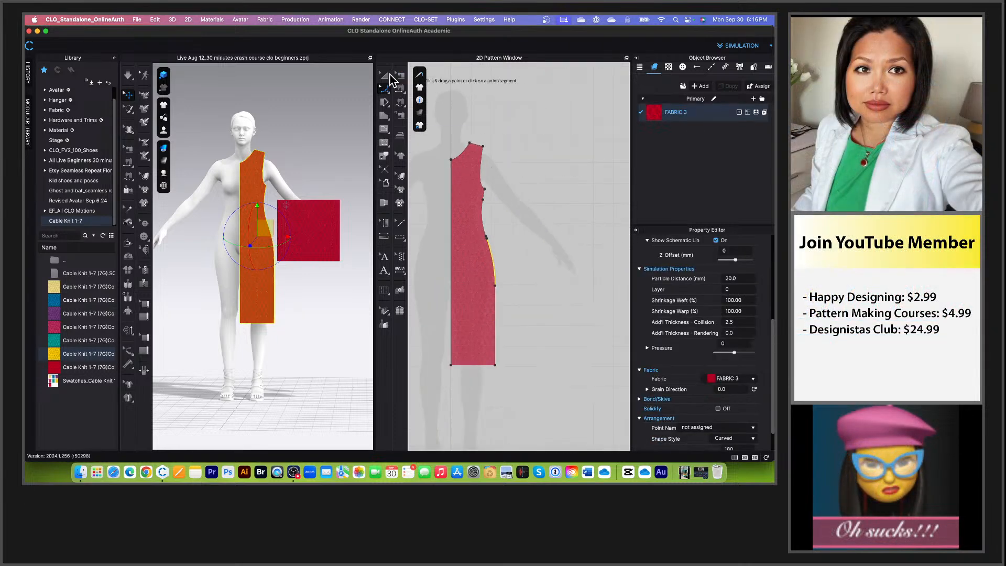
# Step: Clone the half-dress as a Symmetric Pattern (with Sewing) and place the mirrored piece beside the original in the 2D window
pyautogui.click(388, 76)
pyautogui.click(550, 268)
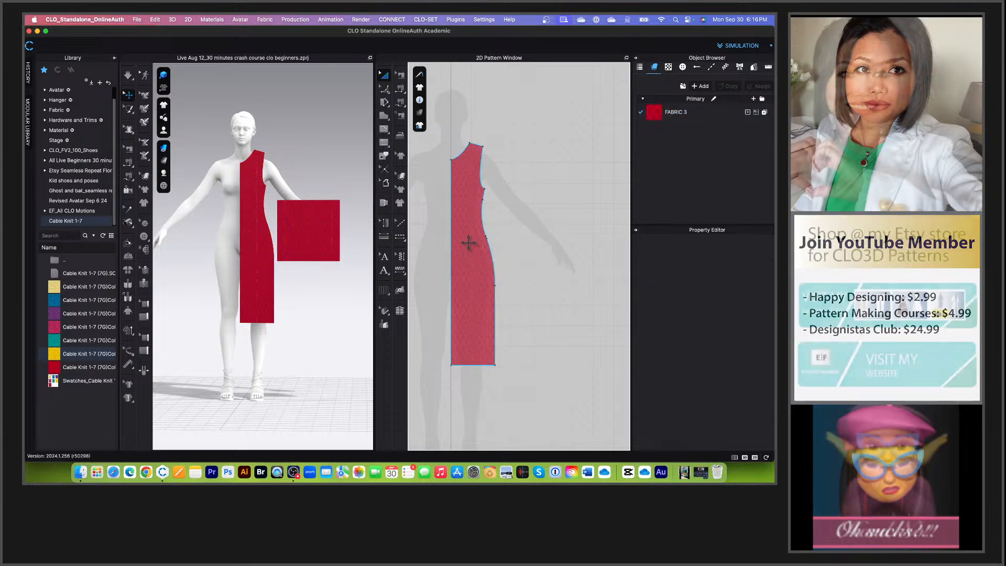
pyautogui.click(468, 242)
pyautogui.rightClick(468, 242)
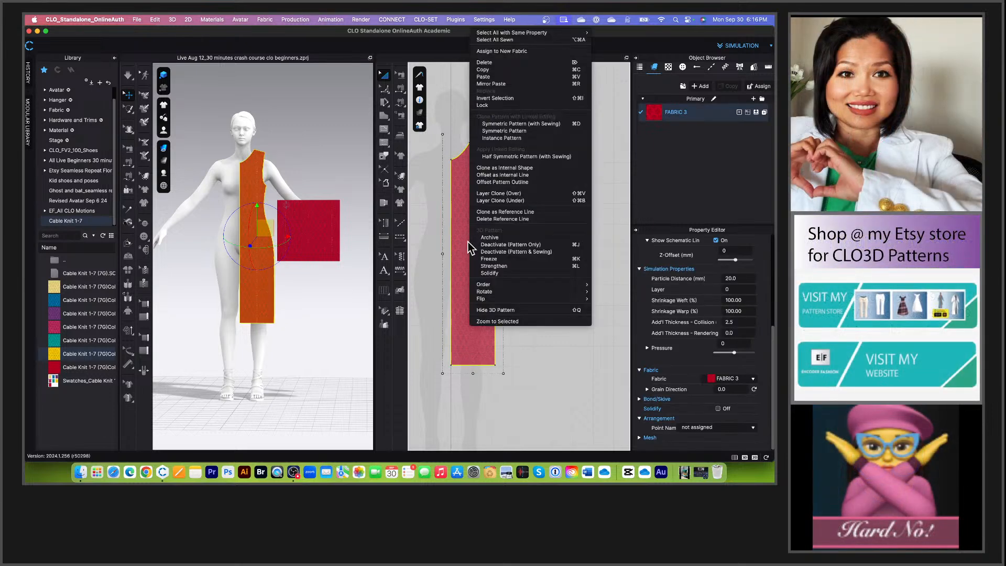
pyautogui.click(506, 123)
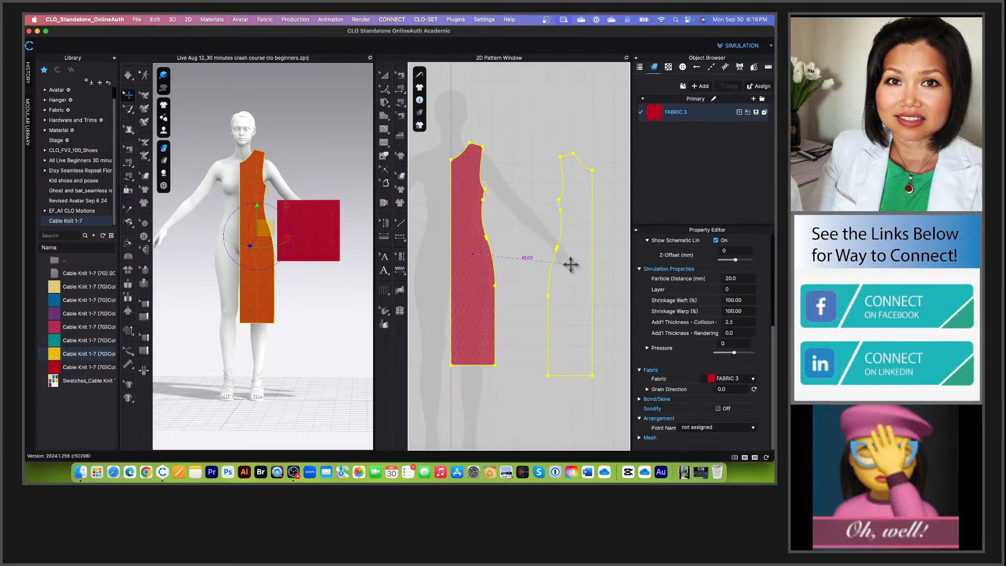
pyautogui.click(542, 251)
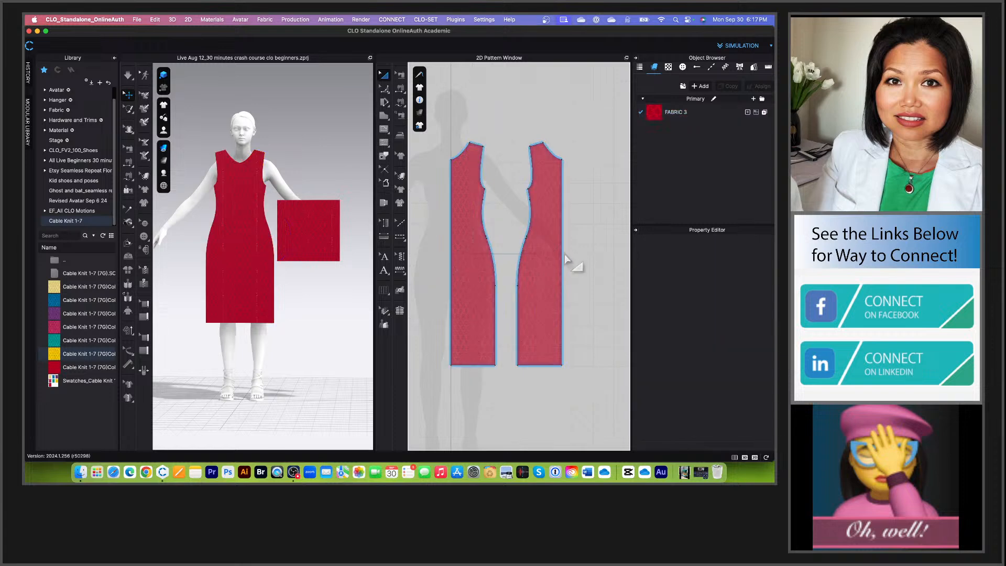
# Step: Remove the linked editing between the mirrored half-dress and the original, then clear the selection
pyautogui.scroll(3, 550, 168)
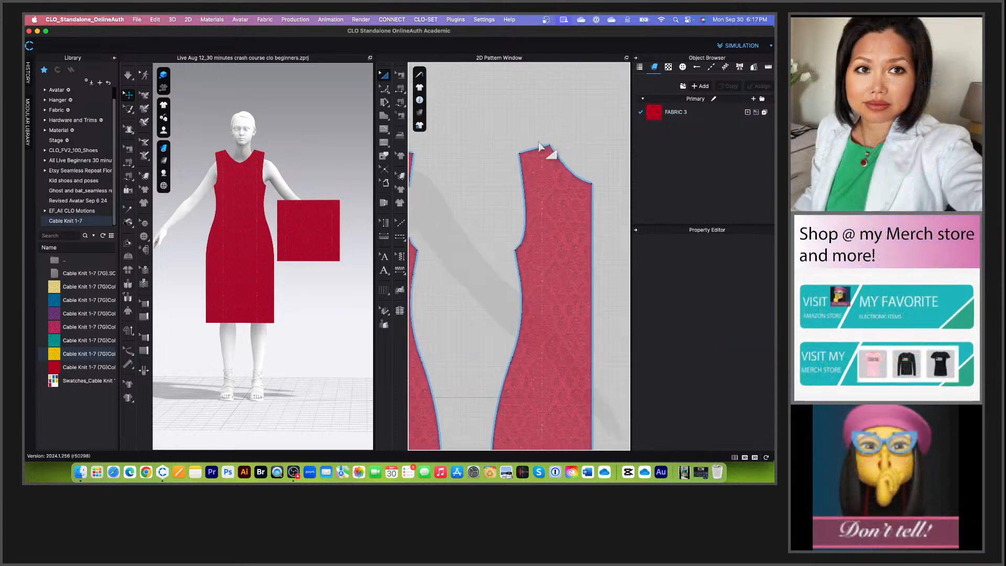
pyautogui.click(544, 199)
pyautogui.rightClick(545, 199)
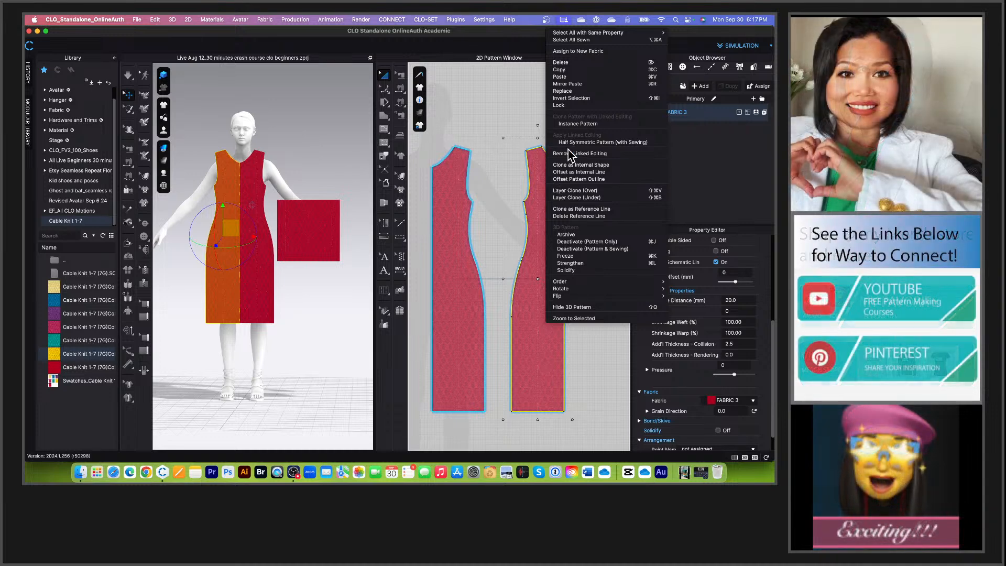
pyautogui.press('Escape')
pyautogui.rightClick(549, 199)
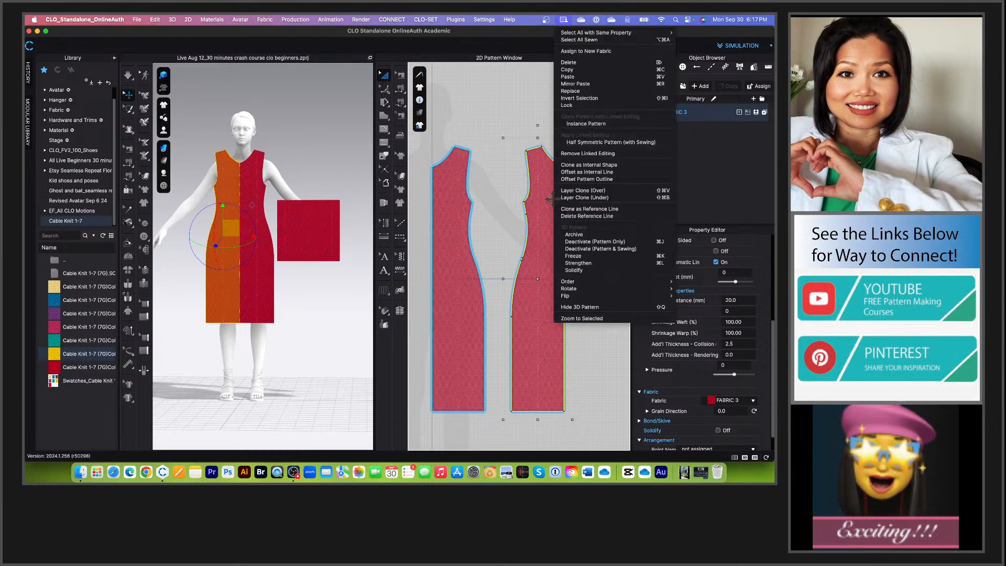
pyautogui.click(574, 152)
pyautogui.click(502, 184)
# Step: Set up Offset as Internal Line on the original half-dress's shoulder edge with 2 offsets and Individual distances
pyautogui.scroll(2, 511, 204)
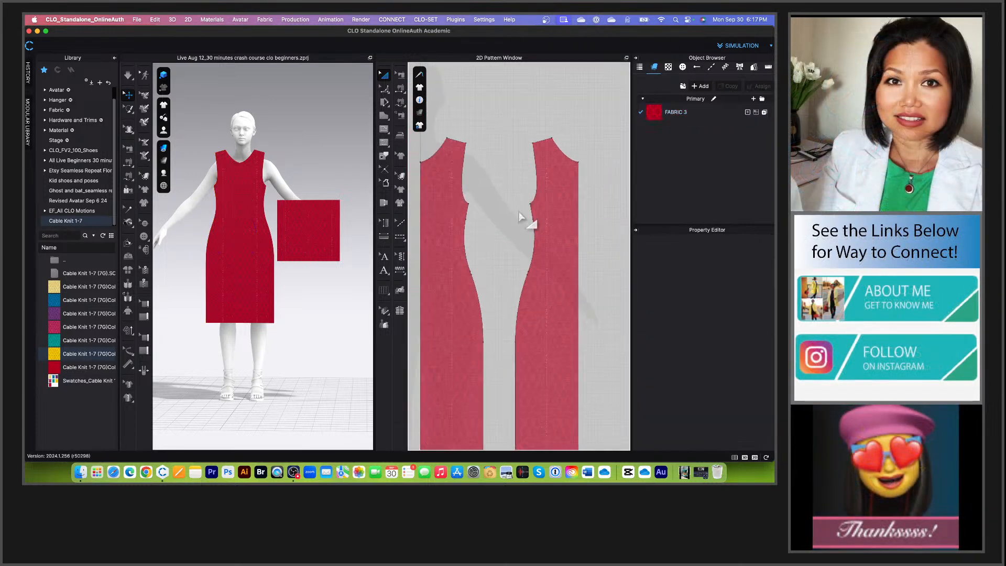
pyautogui.scroll(3, 435, 105)
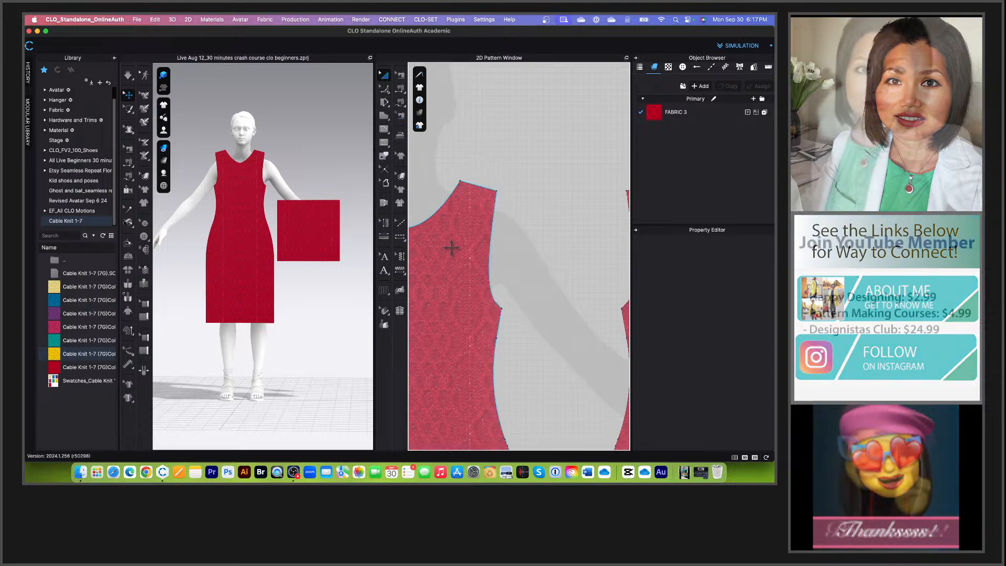
pyautogui.press('z')
pyautogui.scroll(3, 471, 195)
pyautogui.click(482, 175)
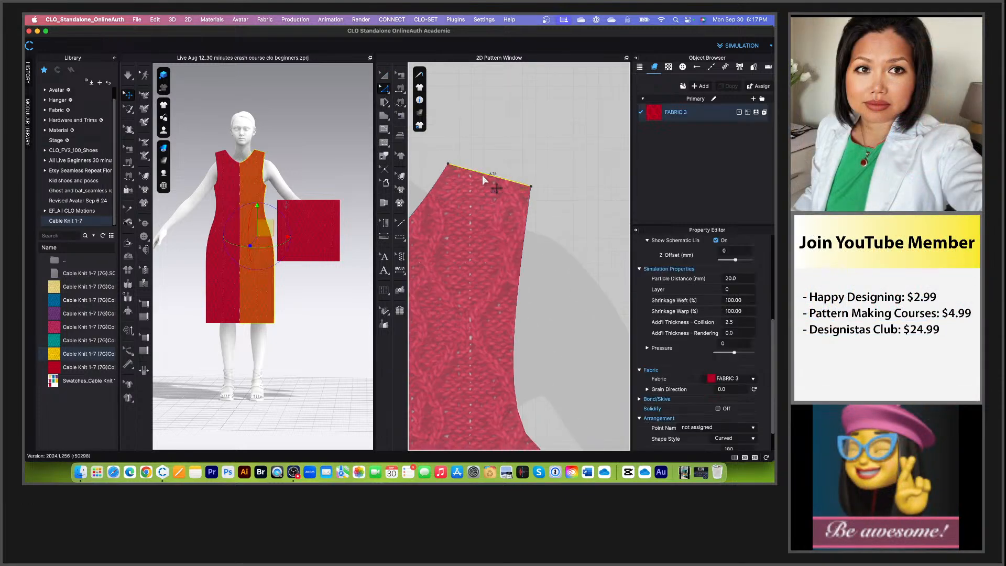
pyautogui.rightClick(482, 174)
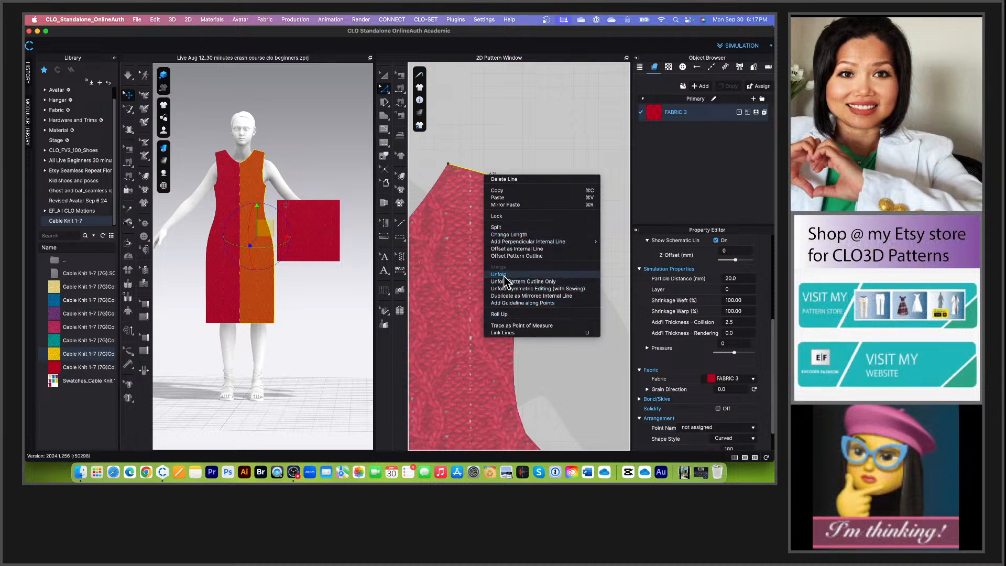
pyautogui.click(516, 248)
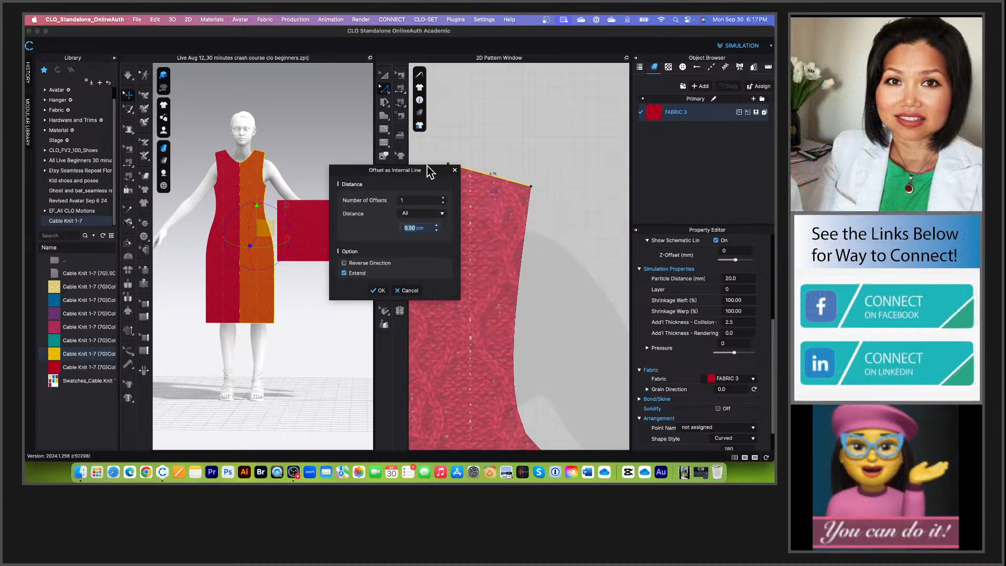
pyautogui.click(441, 199)
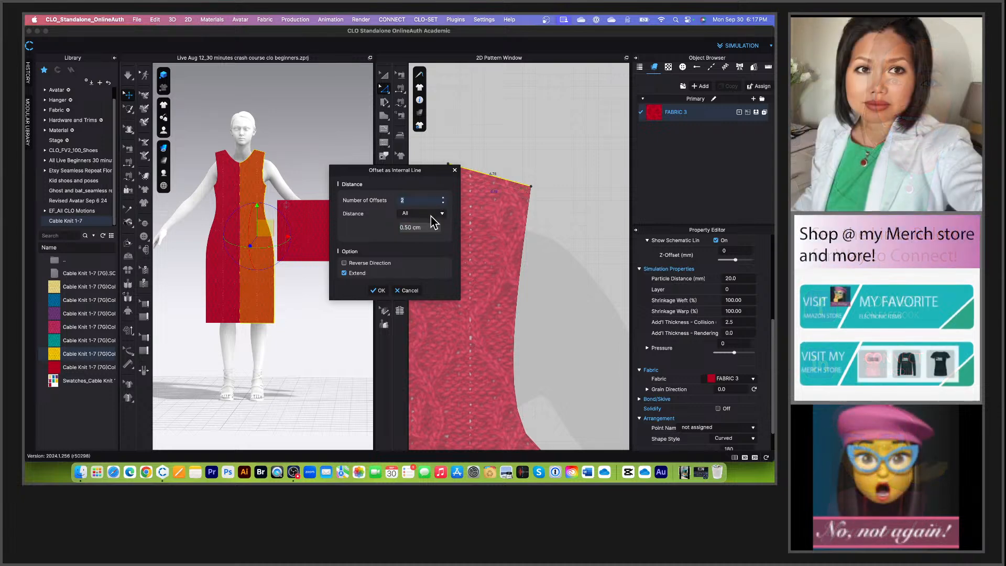
pyautogui.click(441, 214)
pyautogui.click(414, 219)
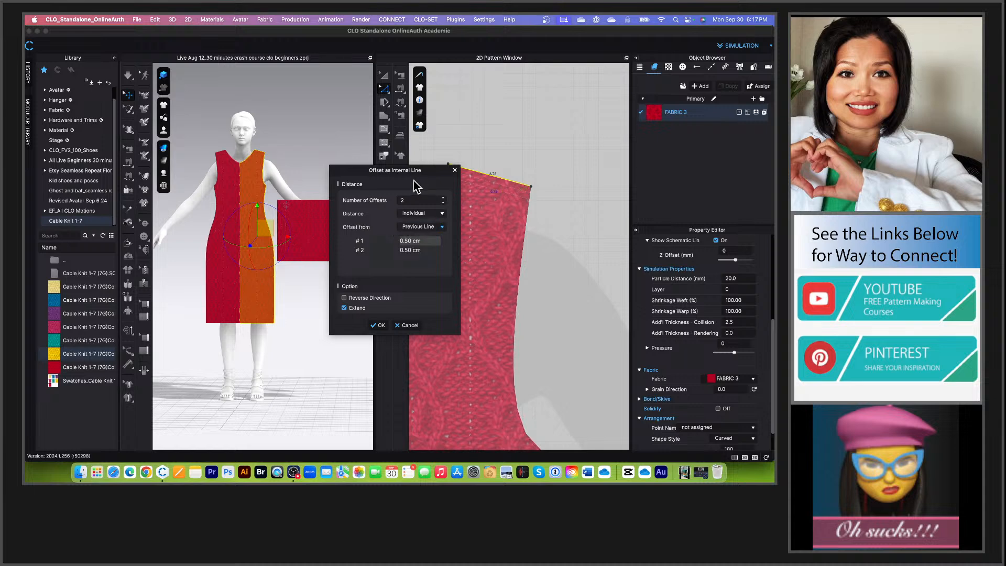
# Step: Set offset distances of 1 cm for line #1 and 1.25 cm for line #2, and create the internal lines
pyautogui.moveTo(425, 172); pyautogui.dragTo(376, 165)
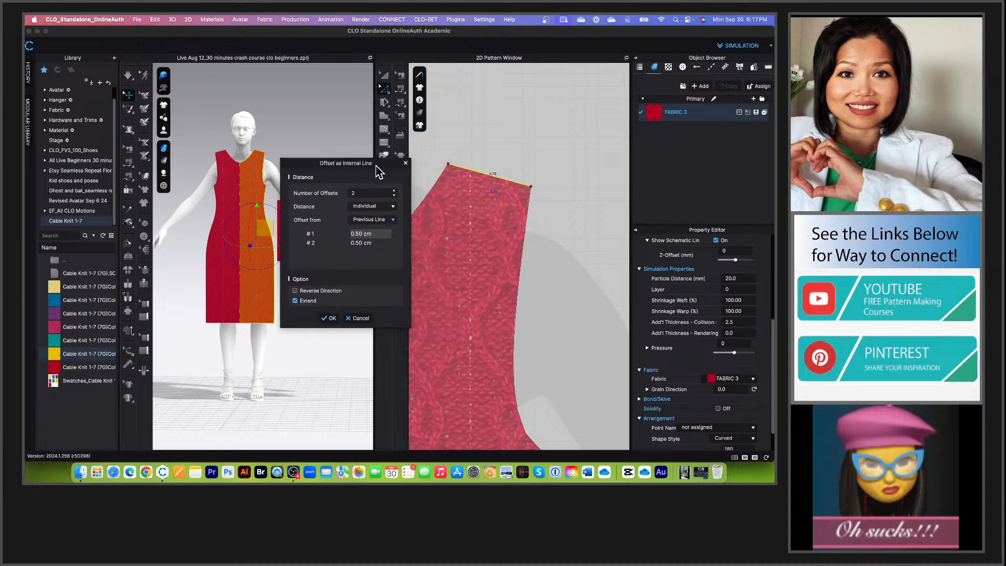
pyautogui.write('1')
pyautogui.click(380, 243)
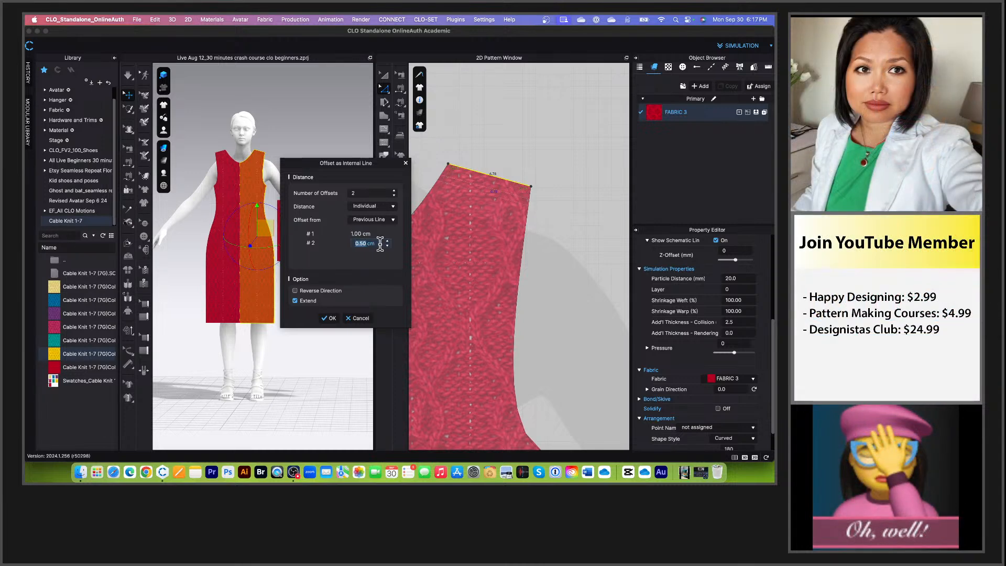
pyautogui.write('1.5')
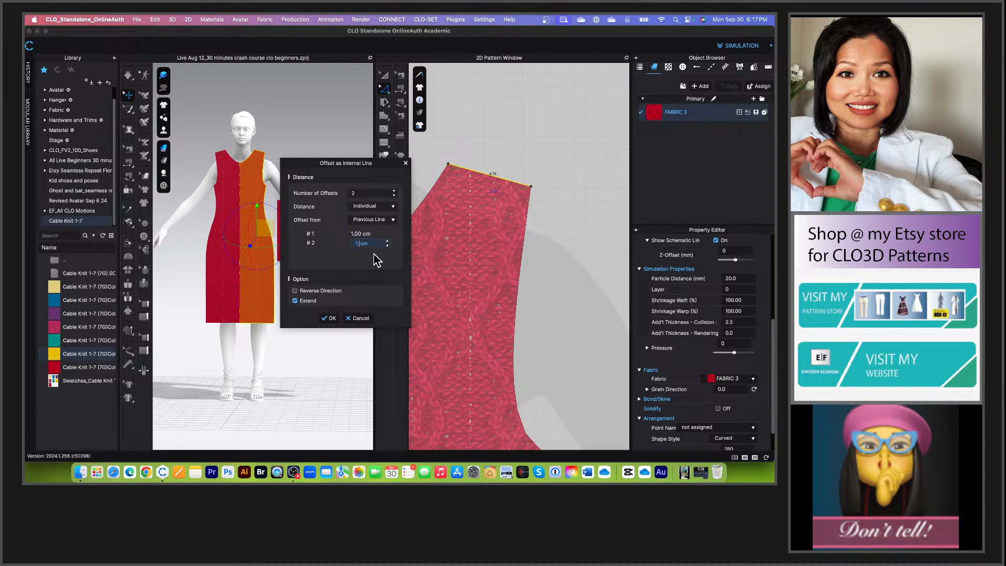
pyautogui.write('25')
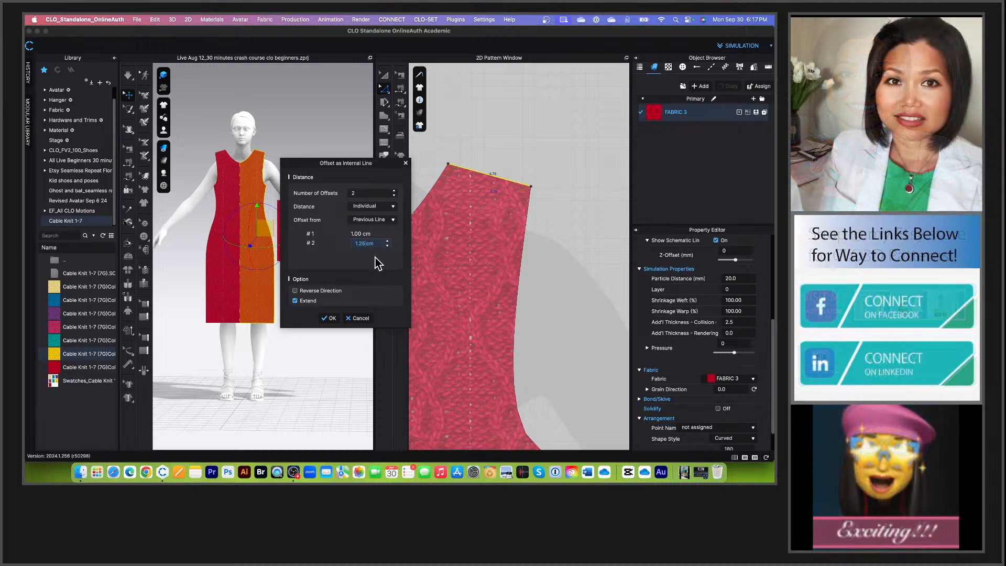
pyautogui.click(331, 318)
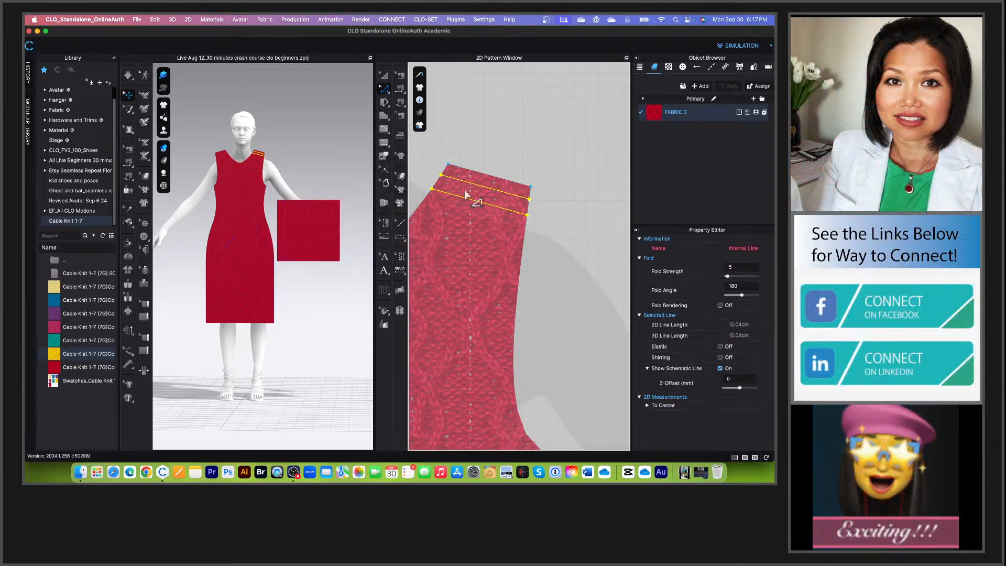
# Step: Draw a diagonal internal line from the first offset line's neckline end to the second offset line's armhole end
pyautogui.scroll(5, 488, 183)
pyautogui.scroll(-4, 514, 180)
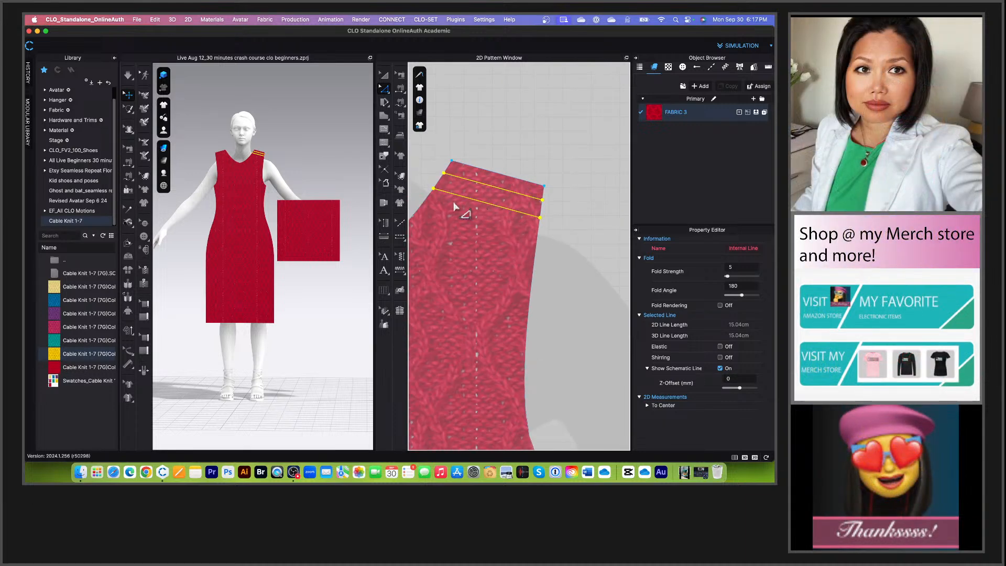
pyautogui.press('g')
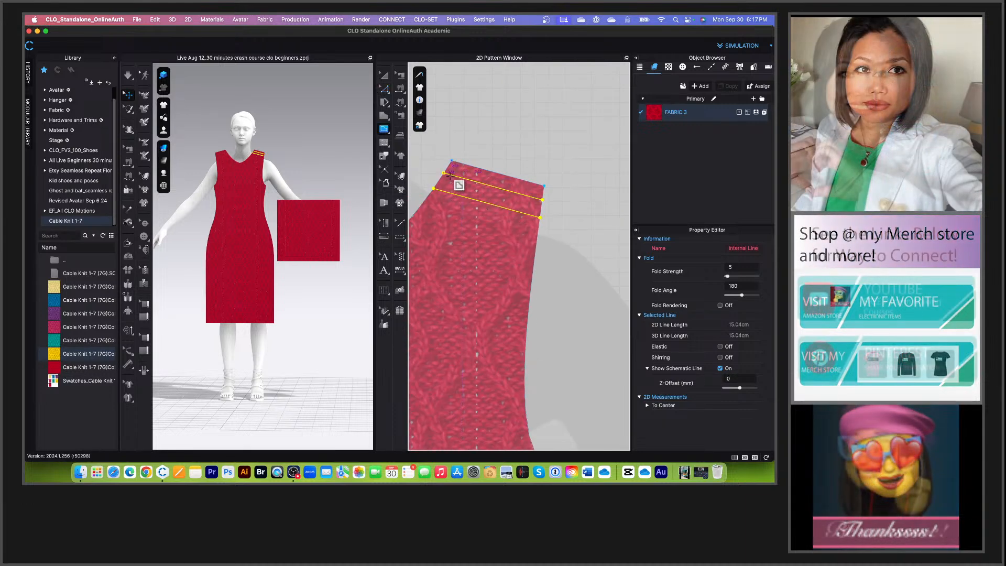
pyautogui.doubleClick(540, 217)
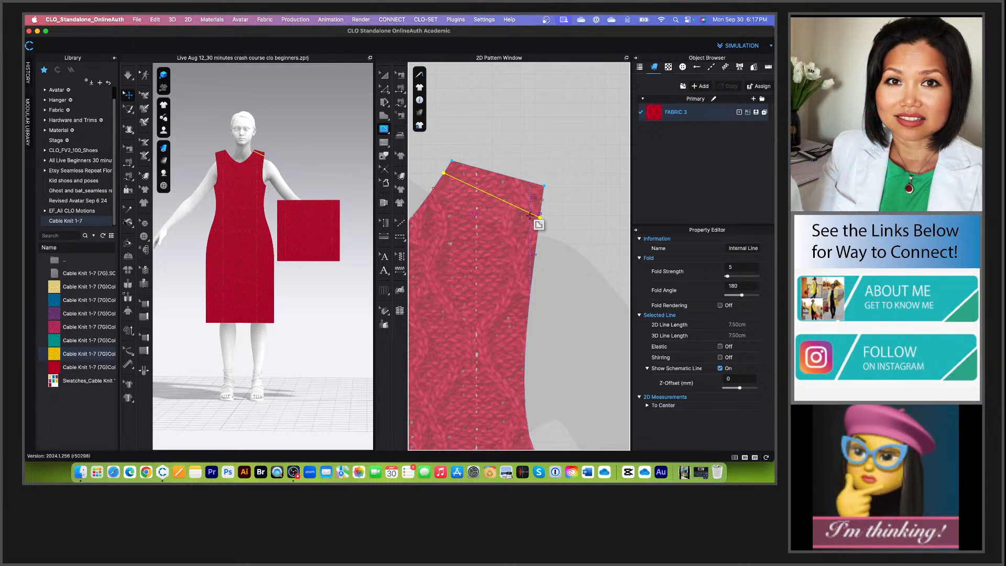
# Step: Cut the shoulder section off the half-dress along the diagonal internal line
pyautogui.press('z')
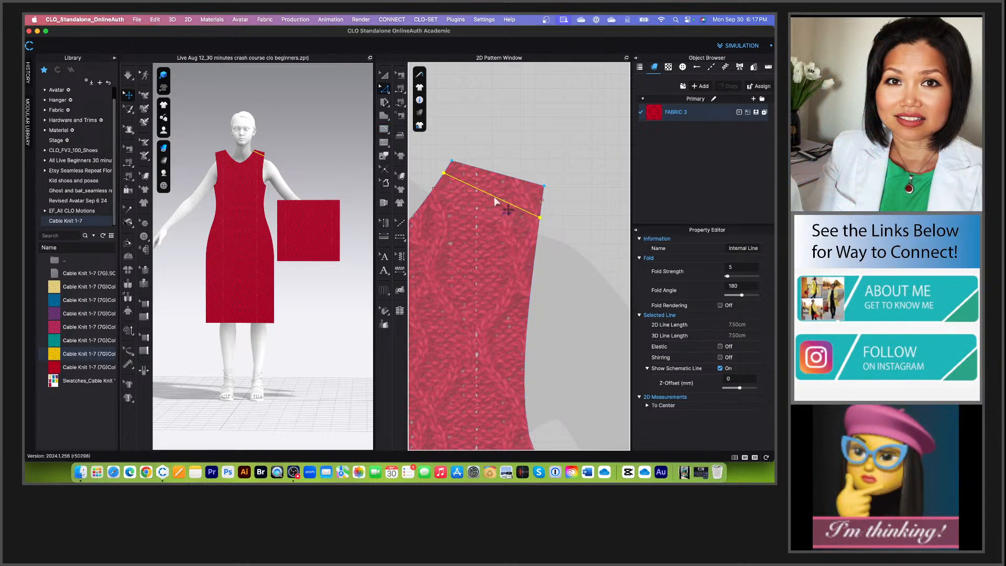
pyautogui.rightClick(495, 200)
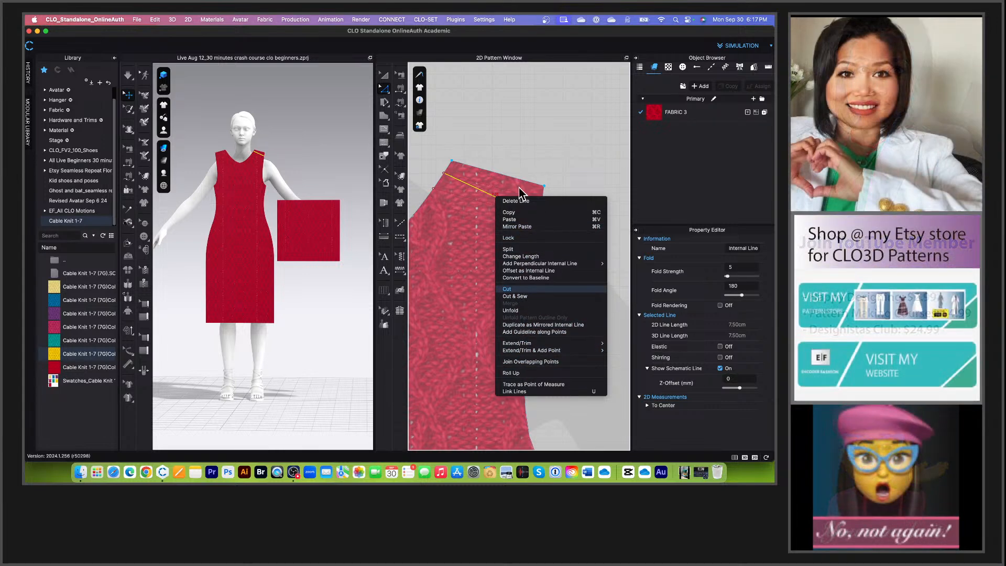
pyautogui.click(517, 291)
pyautogui.click(384, 75)
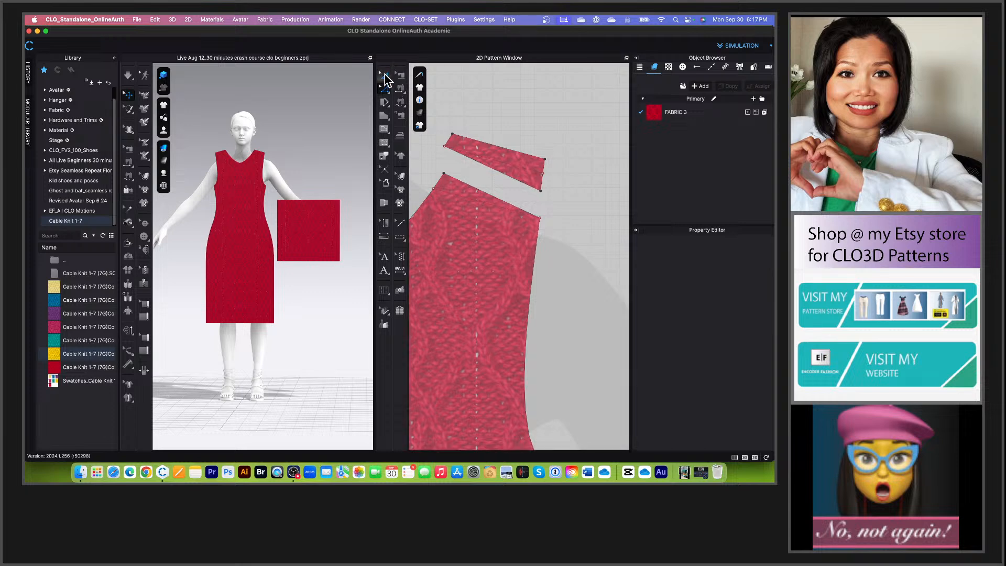
# Step: Move the cut shoulder piece onto the half-dress's shoulder and rotate it slightly to slope toward the armhole
pyautogui.scroll(4, 477, 147)
pyautogui.scroll(-4, 511, 143)
pyautogui.moveTo(515, 149); pyautogui.dragTo(508, 196)
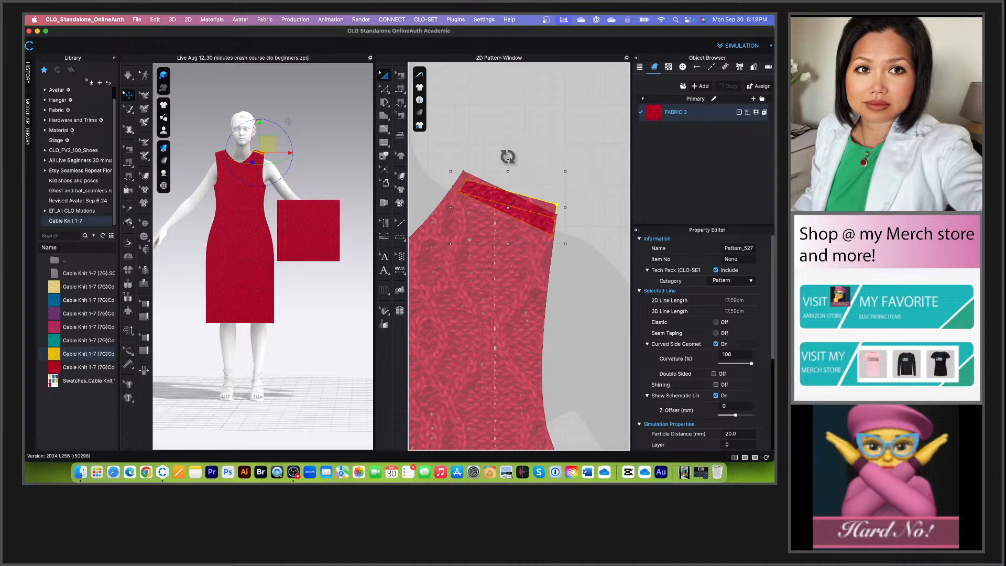
pyautogui.moveTo(508, 157); pyautogui.dragTo(515, 156)
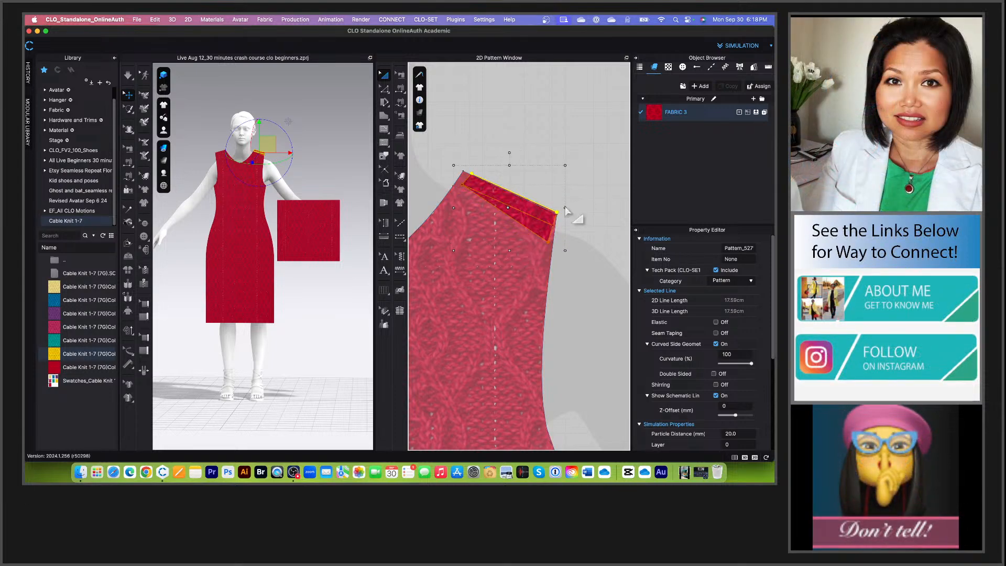
# Step: Send the half-dress pattern to the back of the pattern order, behind the shoulder piece
pyautogui.scroll(6, 531, 230)
pyautogui.scroll(-3, 531, 230)
pyautogui.scroll(-4, 595, 229)
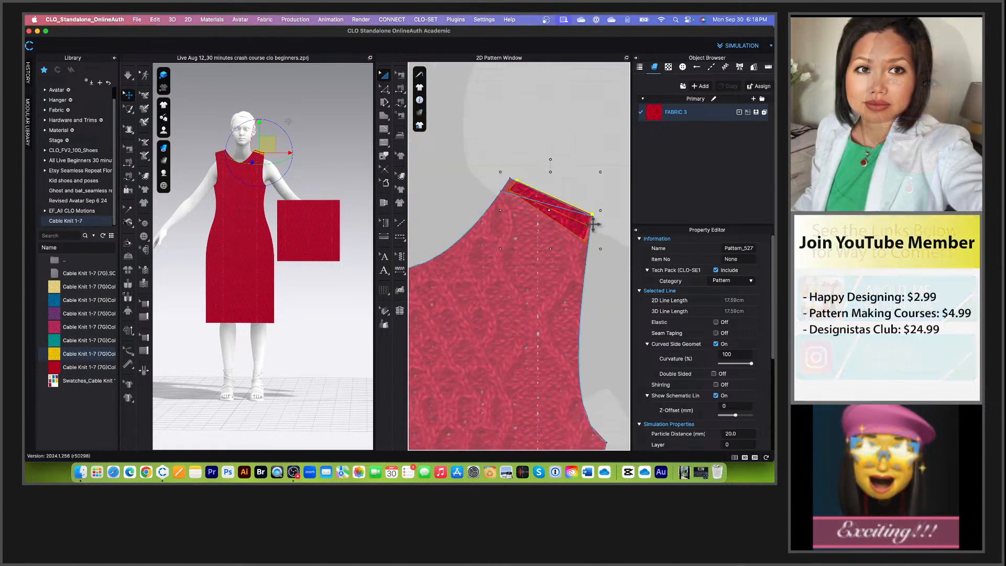
pyautogui.scroll(4, 593, 224)
pyautogui.scroll(-4, 529, 211)
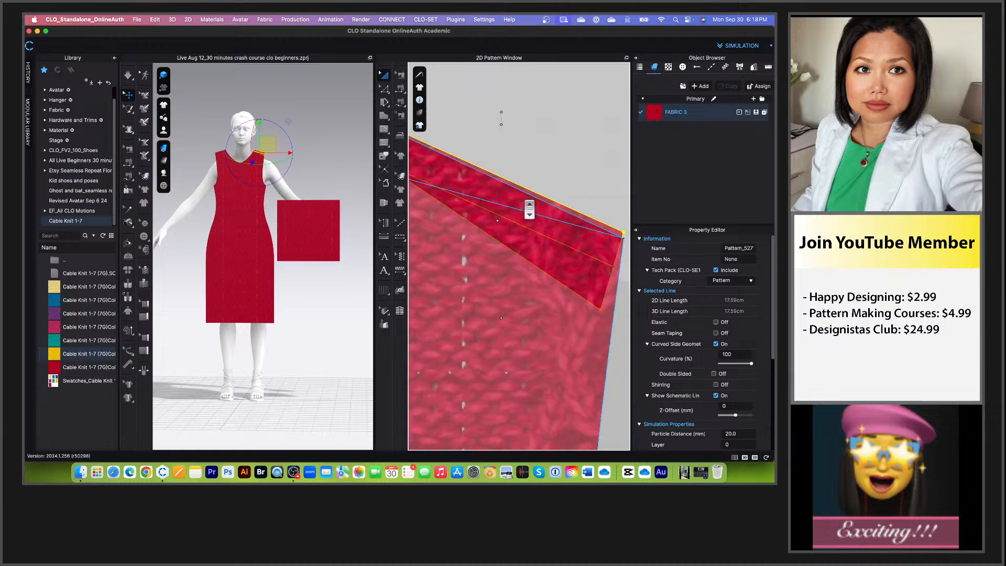
pyautogui.click(535, 224)
pyautogui.click(566, 166)
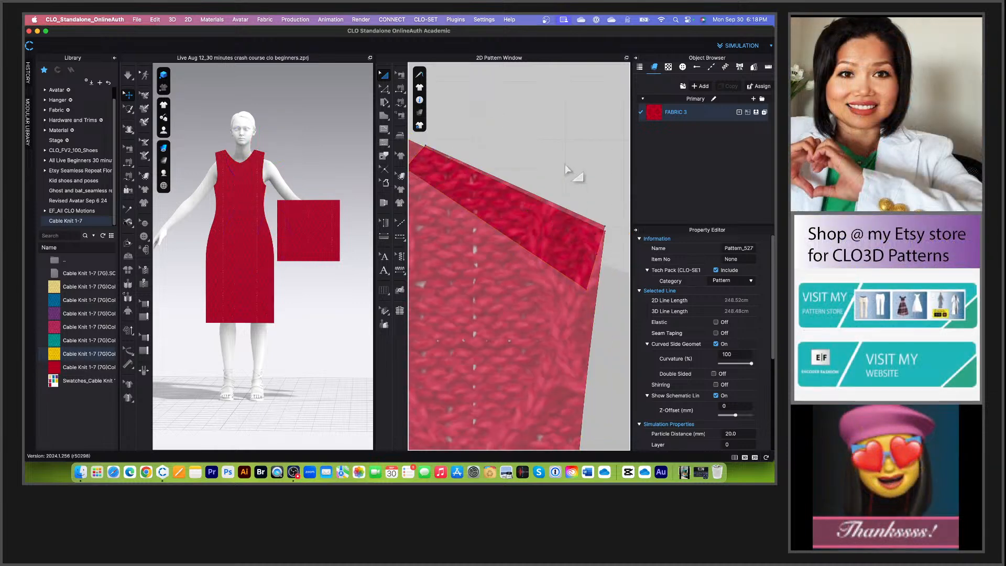
pyautogui.click(571, 249)
pyautogui.scroll(-4, 571, 249)
pyautogui.scroll(3, 576, 257)
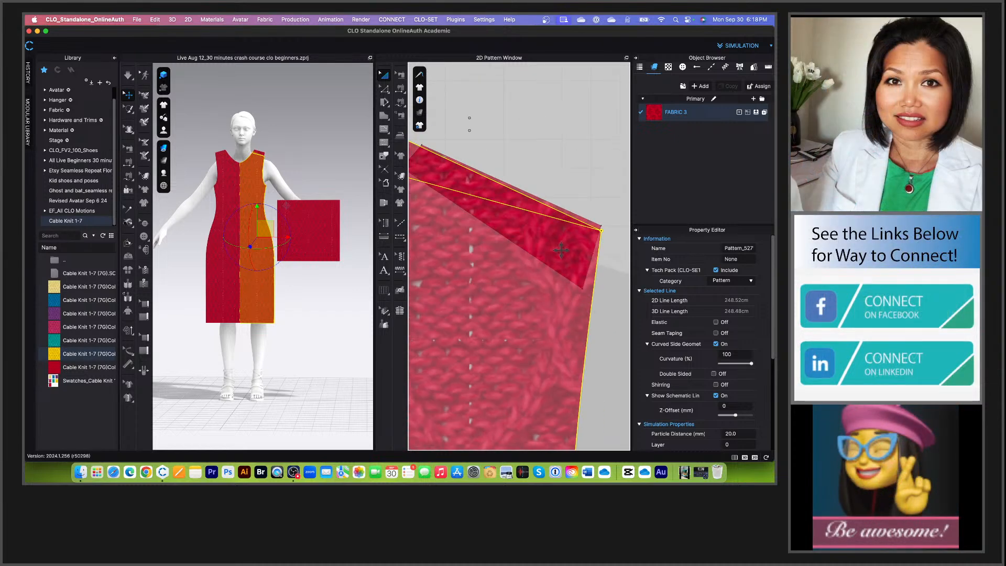
pyautogui.rightClick(561, 250)
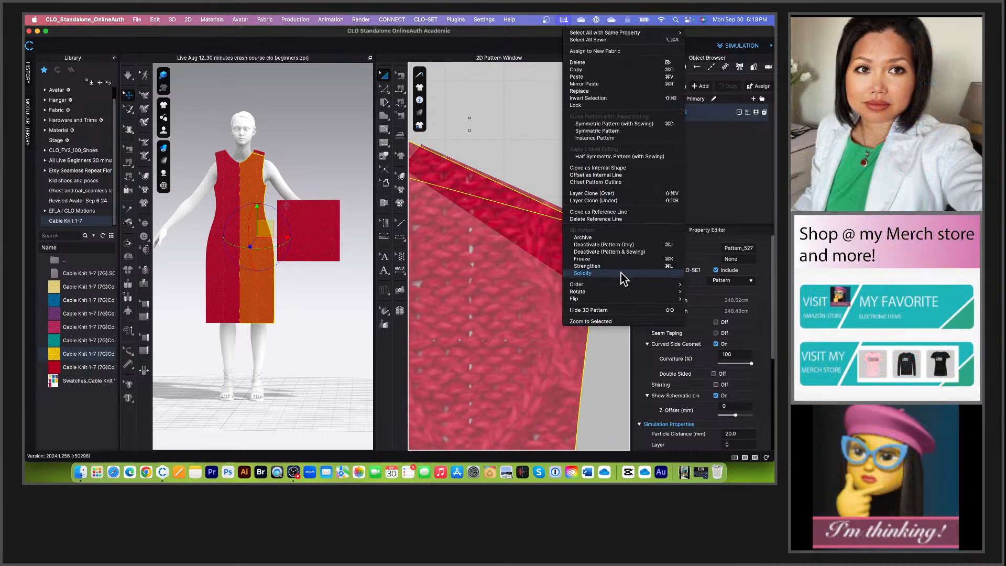
pyautogui.moveTo(594, 286)
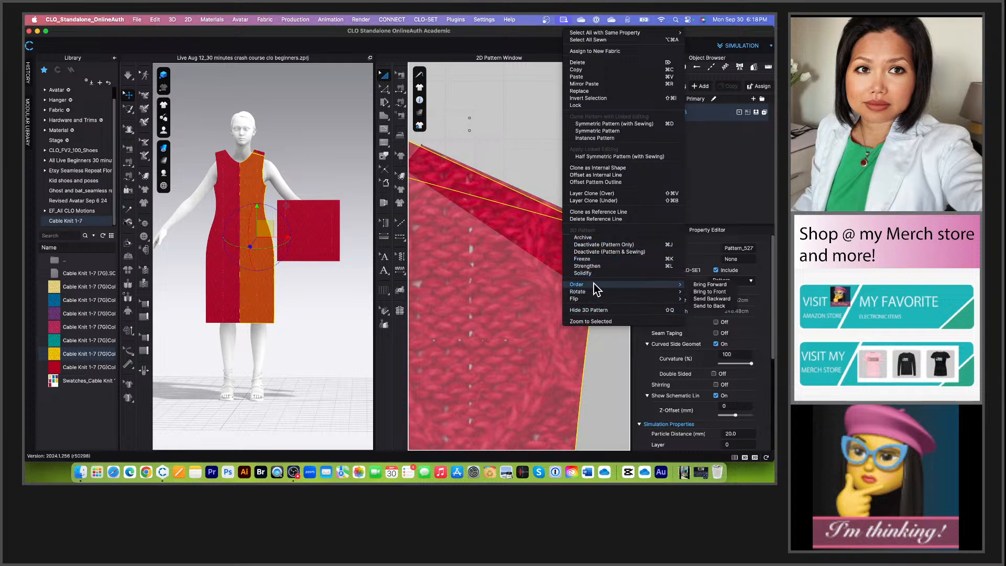
pyautogui.click(709, 306)
# Step: Fine-tune the shoulder piece's position and rotation so its armhole corner lines up with the half-dress's shoulder tip
pyautogui.click(535, 185)
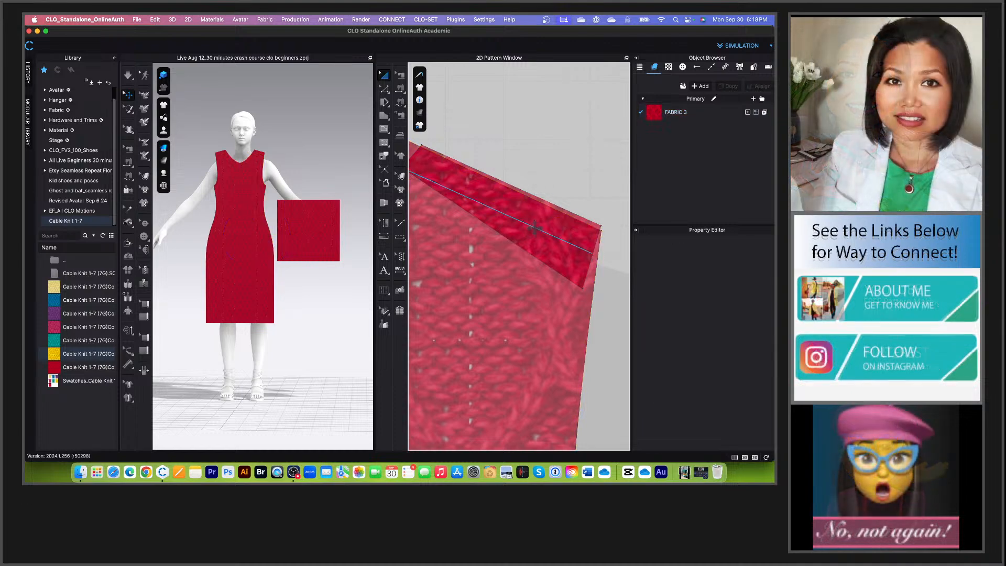
pyautogui.click(549, 216)
pyautogui.scroll(-5, 549, 217)
pyautogui.scroll(5, 545, 192)
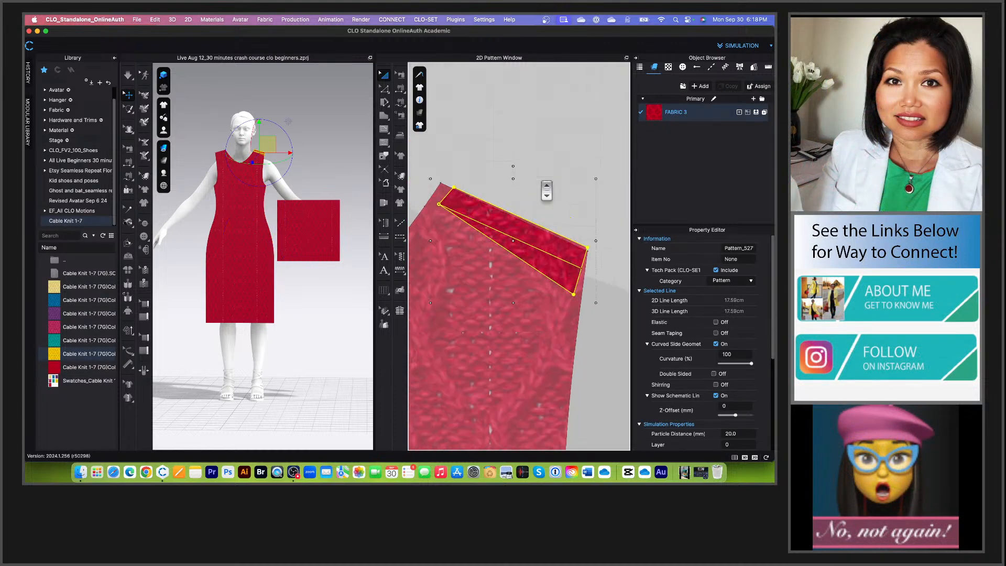
pyautogui.scroll(-2, 545, 192)
pyautogui.scroll(3, 526, 205)
pyautogui.scroll(-2, 518, 207)
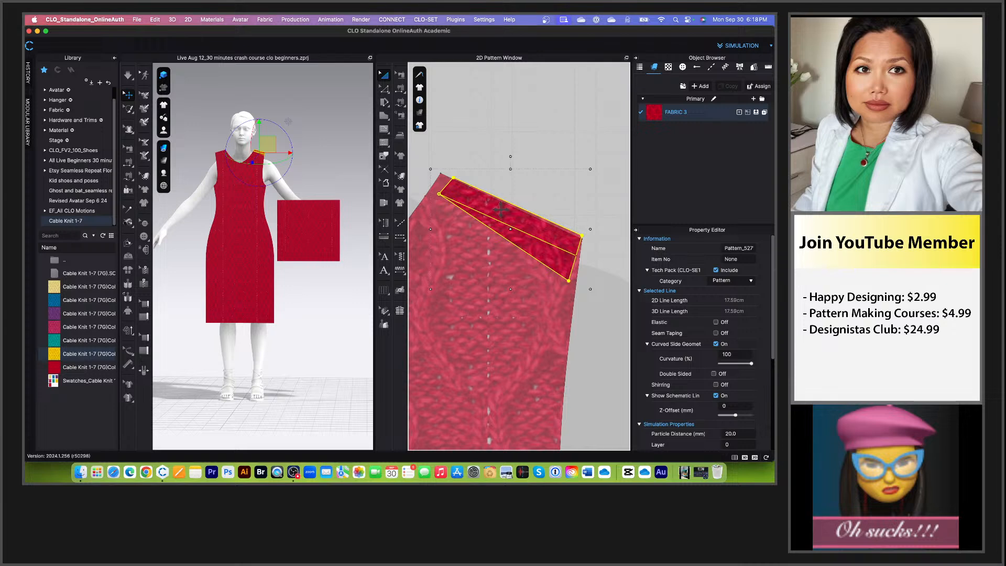
pyautogui.moveTo(501, 210); pyautogui.dragTo(499, 211)
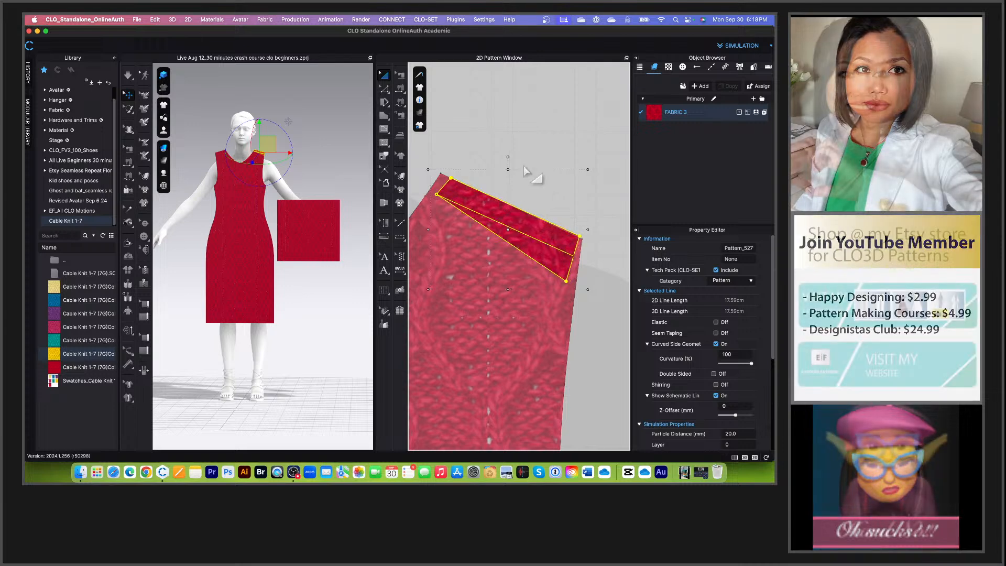
pyautogui.click(535, 171)
pyautogui.click(507, 214)
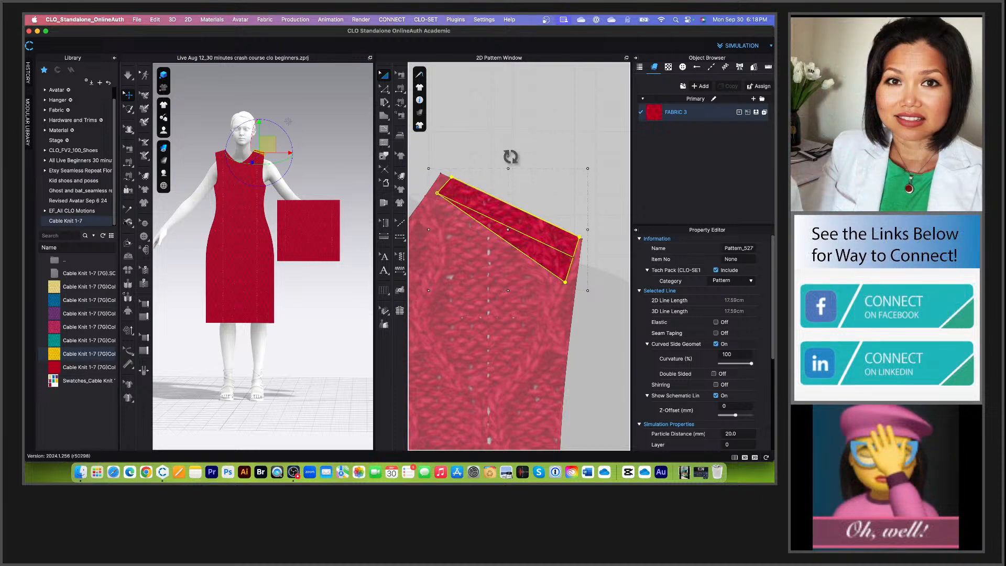
pyautogui.click(517, 161)
# Step: Move the half-dress's armhole and neckline shoulder points onto the matching upper corners of the shoulder piece
pyautogui.scroll(5, 538, 254)
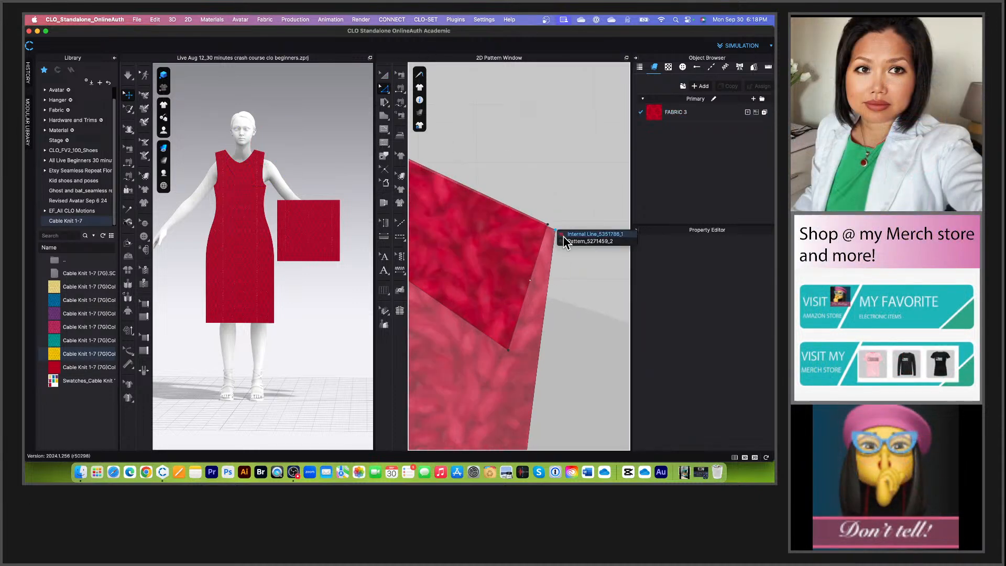
pyautogui.click(563, 239)
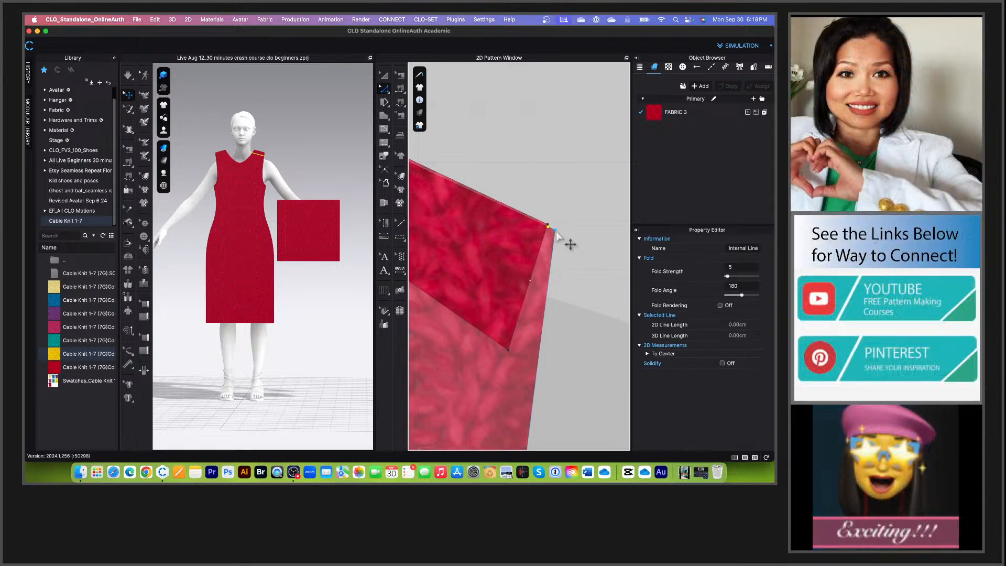
pyautogui.click(555, 232)
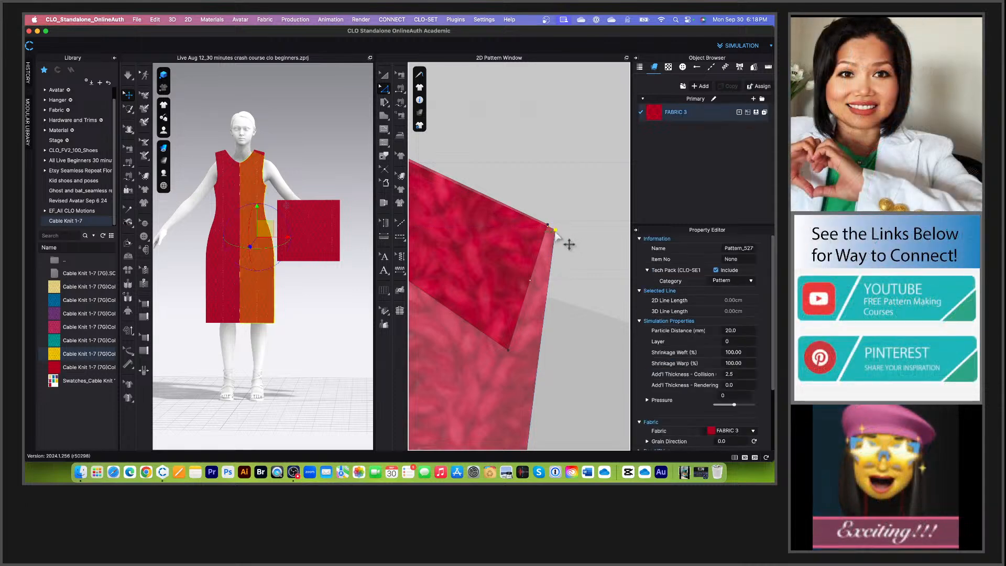
pyautogui.scroll(-7, 564, 225)
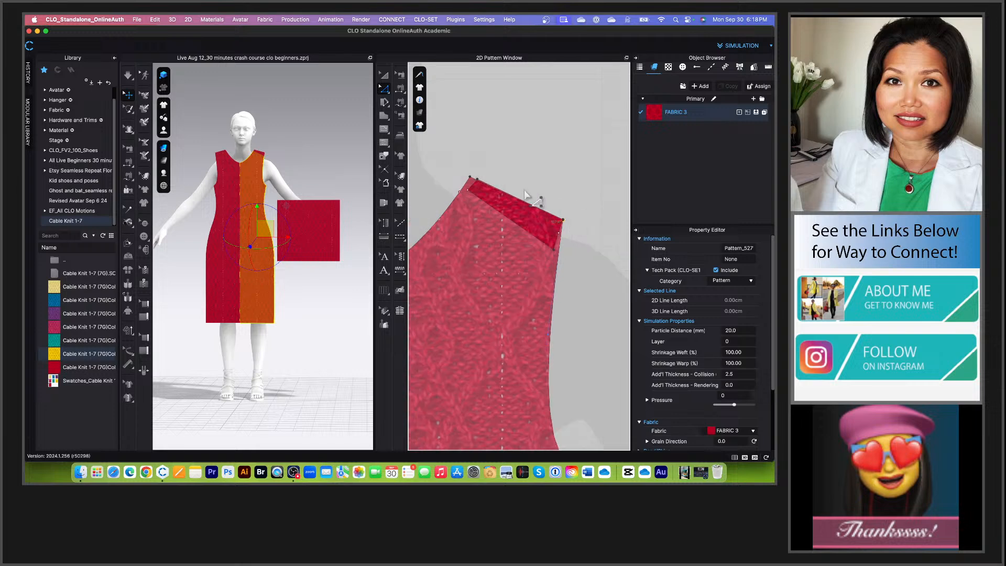
pyautogui.scroll(6, 495, 191)
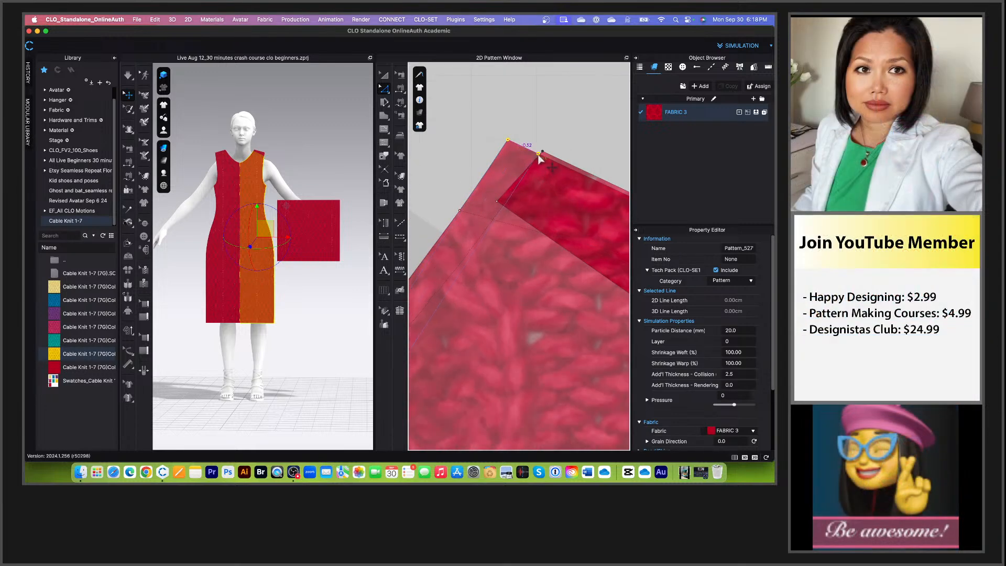
pyautogui.scroll(-5, 506, 189)
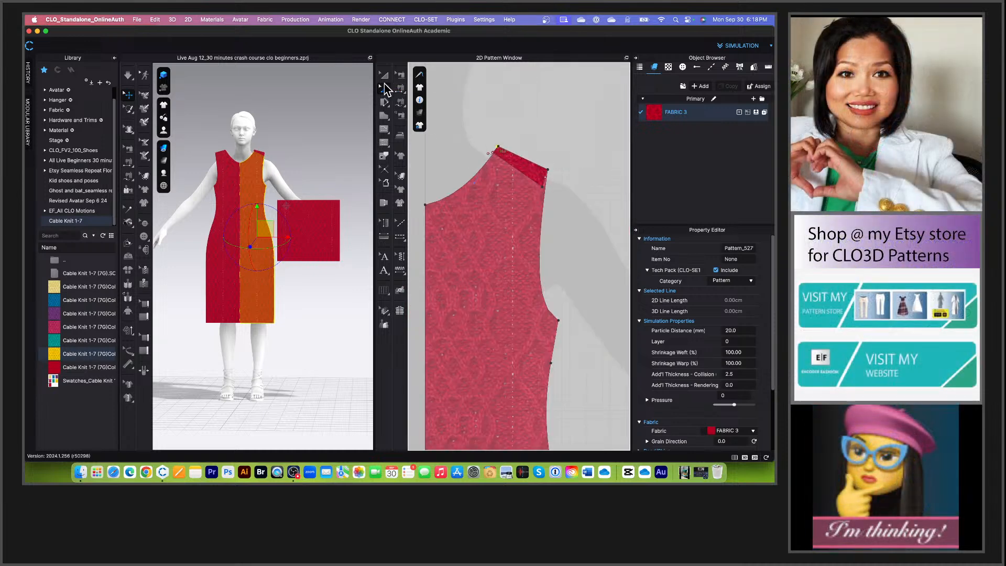
# Step: Send the reshaped half-dress to the back again, leaving the shoulder piece on top for selection
pyautogui.scroll(5, 482, 220)
pyautogui.scroll(-5, 483, 328)
pyautogui.click(510, 291)
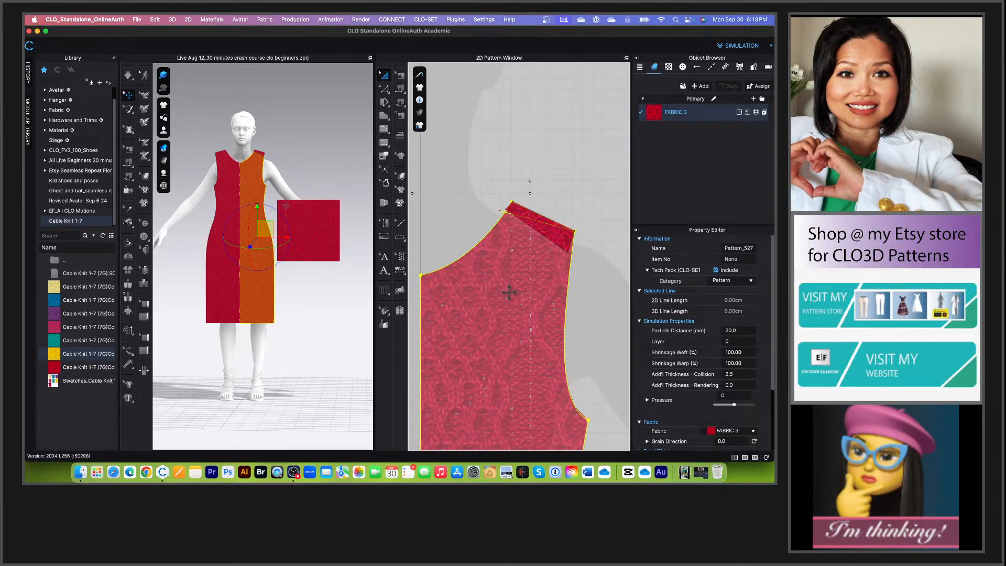
pyautogui.scroll(3, 555, 235)
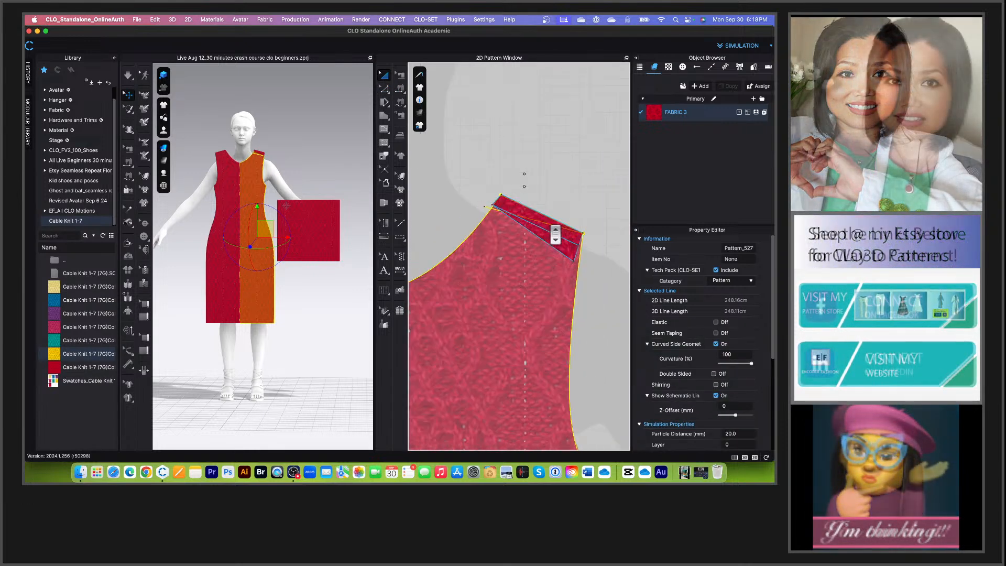
pyautogui.scroll(3, 555, 234)
pyautogui.scroll(-4, 508, 220)
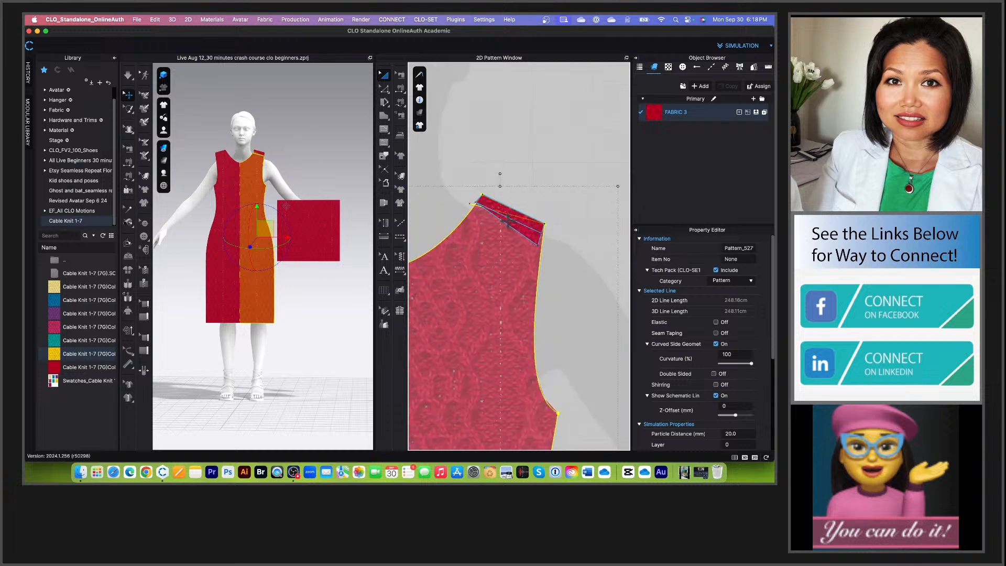
pyautogui.rightClick(493, 275)
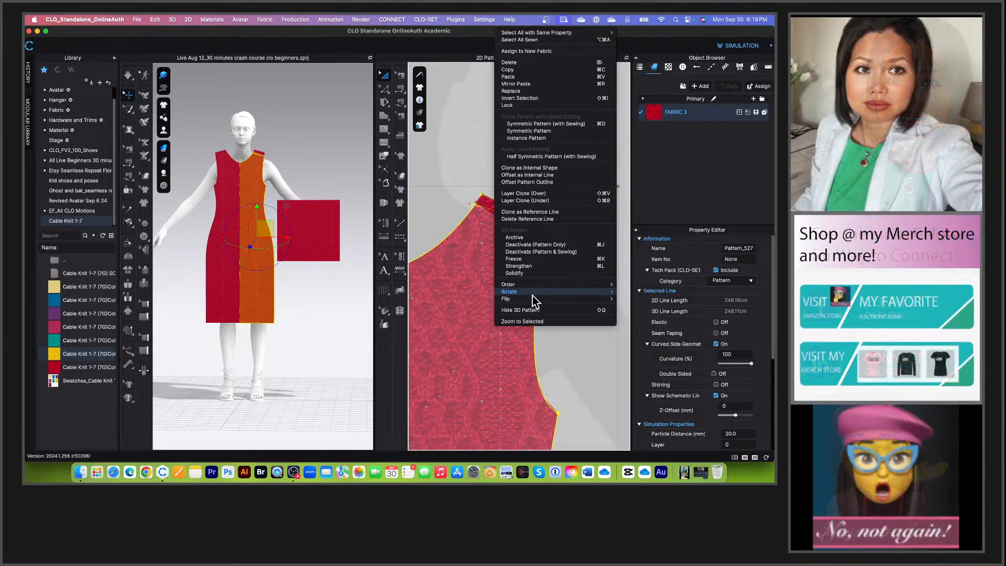
pyautogui.moveTo(533, 287)
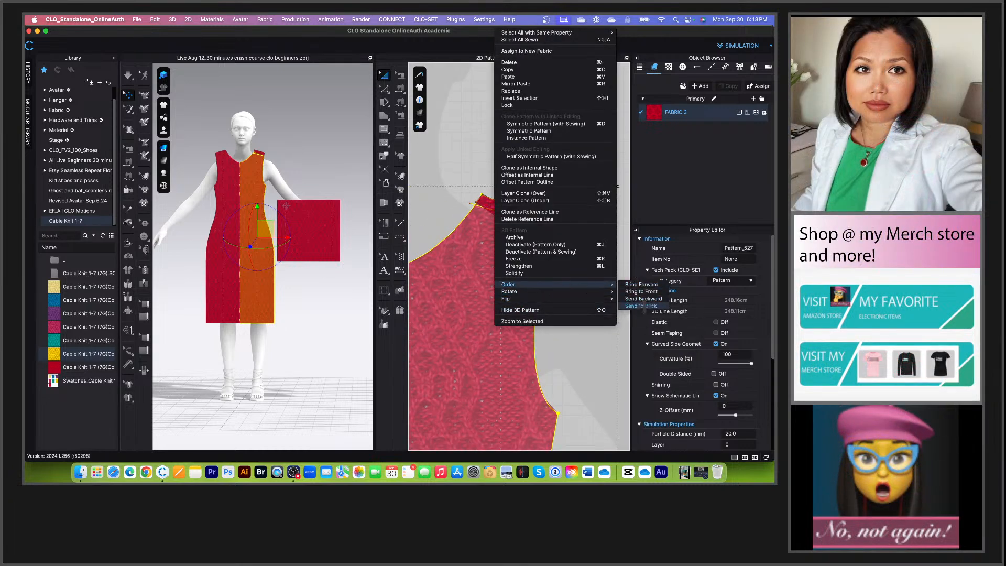
pyautogui.click(638, 305)
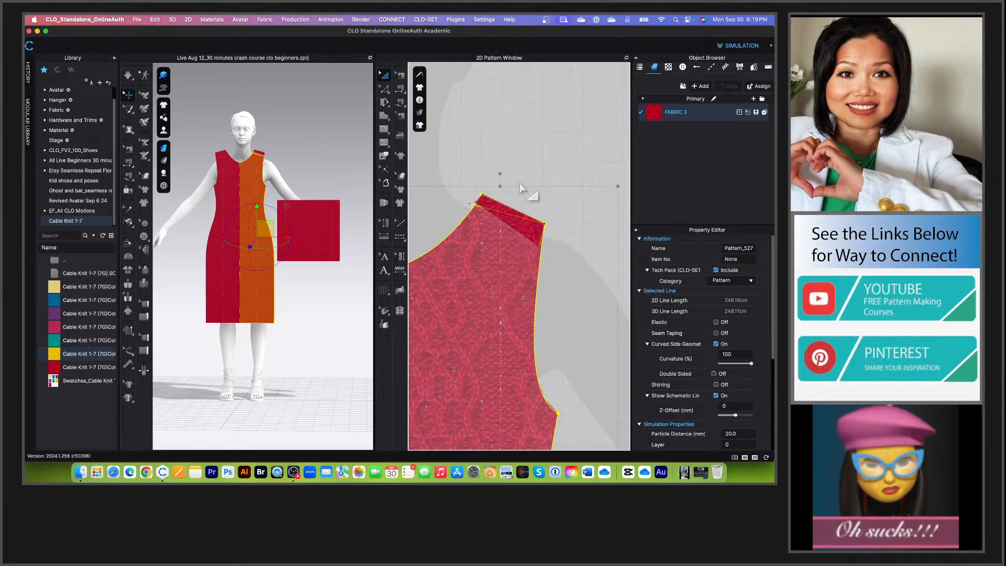
# Step: Delete the overlaid shoulder piece and the leftover internal line across the half-dress's shoulder
pyautogui.click(502, 219)
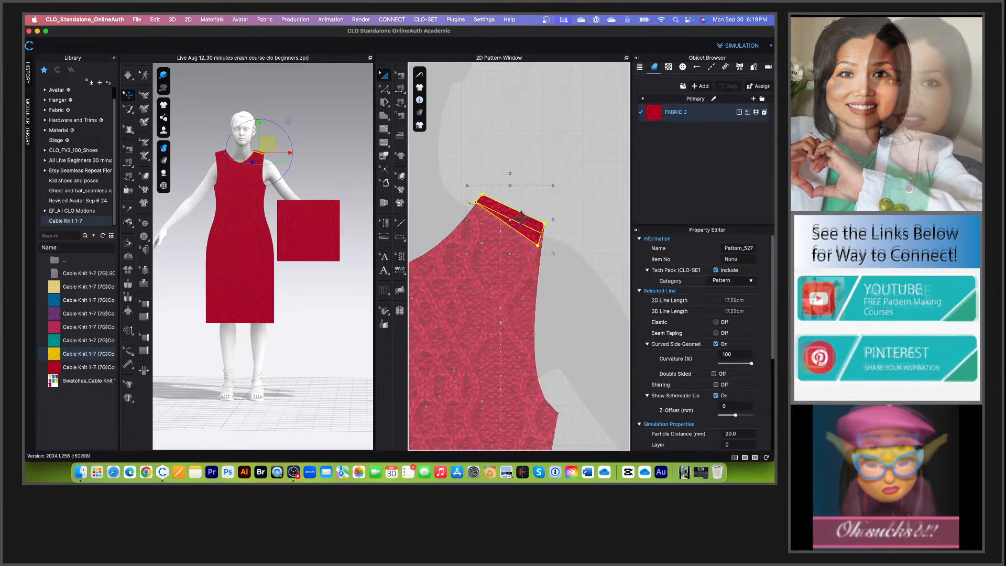
pyautogui.press('Delete')
pyautogui.scroll(3, 501, 219)
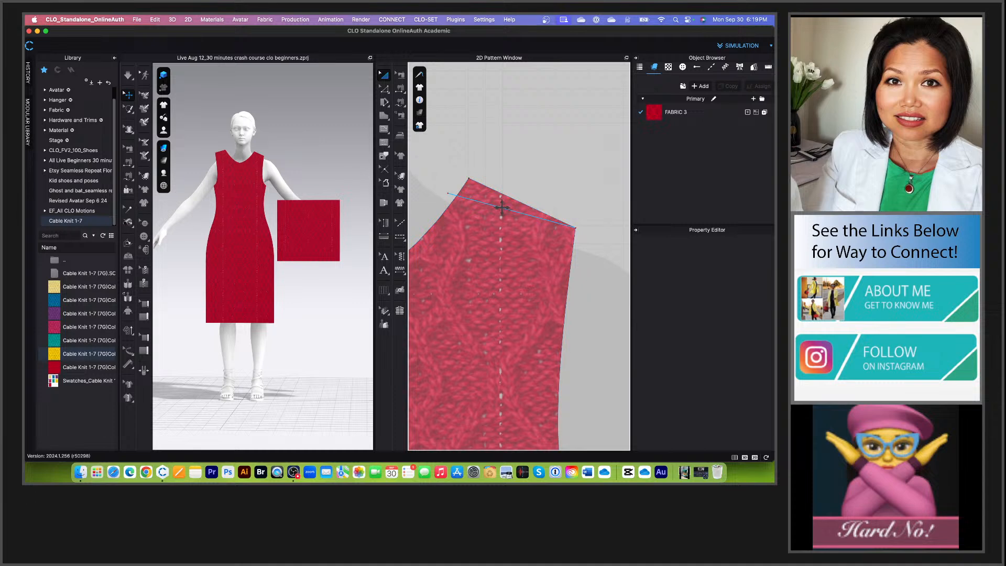
pyautogui.click(486, 201)
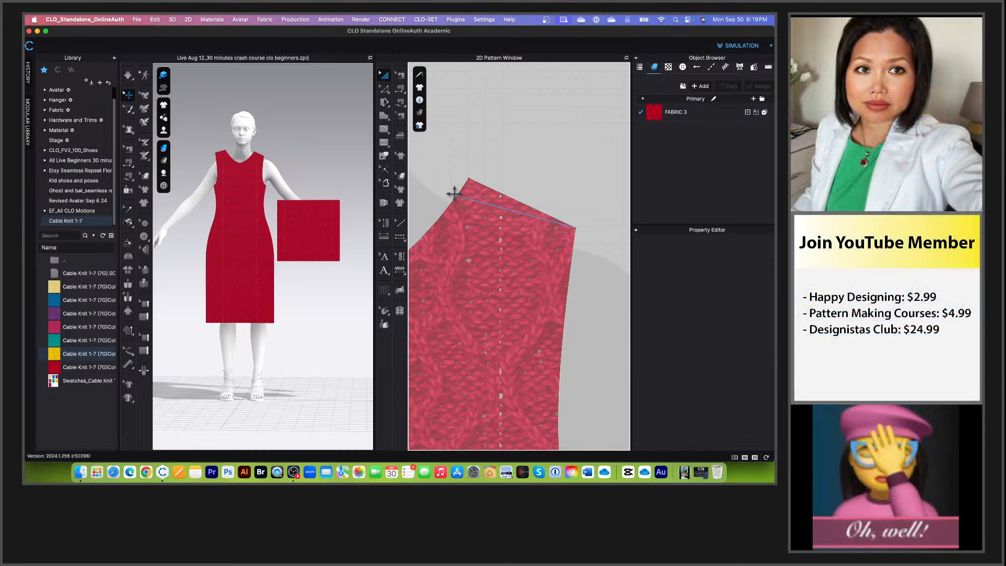
pyautogui.click(454, 195)
pyautogui.press('Delete')
# Step: Remove the half-dress's armhole curve point and reshape the straightened edge into an inward curve about 20.6 cm long
pyautogui.scroll(-10, 457, 196)
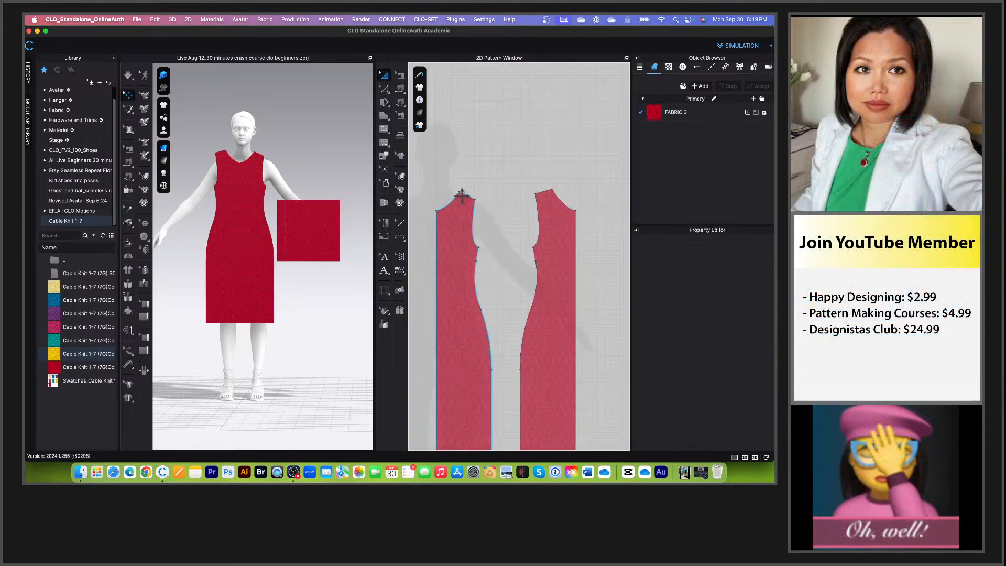
pyautogui.scroll(4, 473, 249)
pyautogui.scroll(-4, 512, 310)
pyautogui.scroll(3, 490, 246)
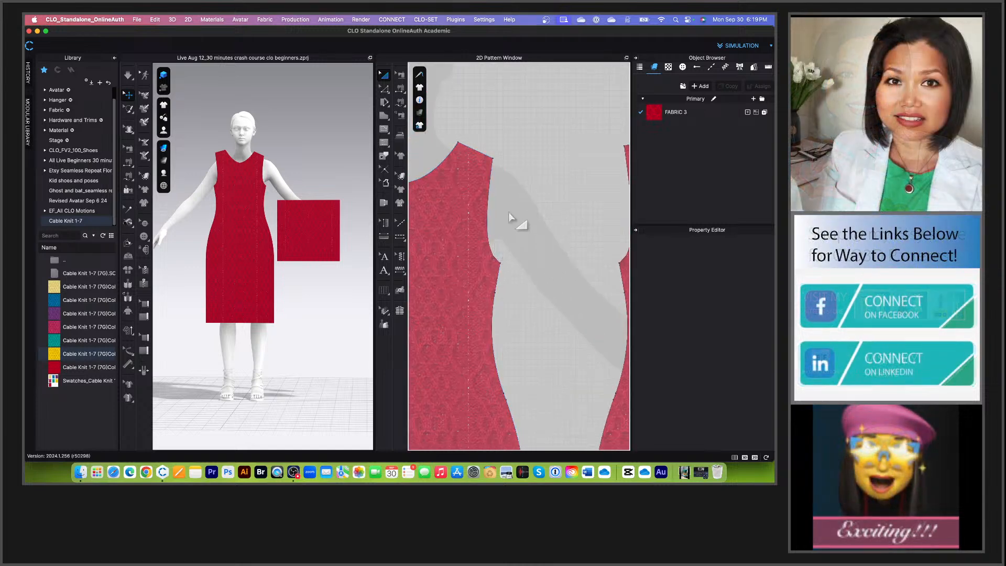
pyautogui.press('z')
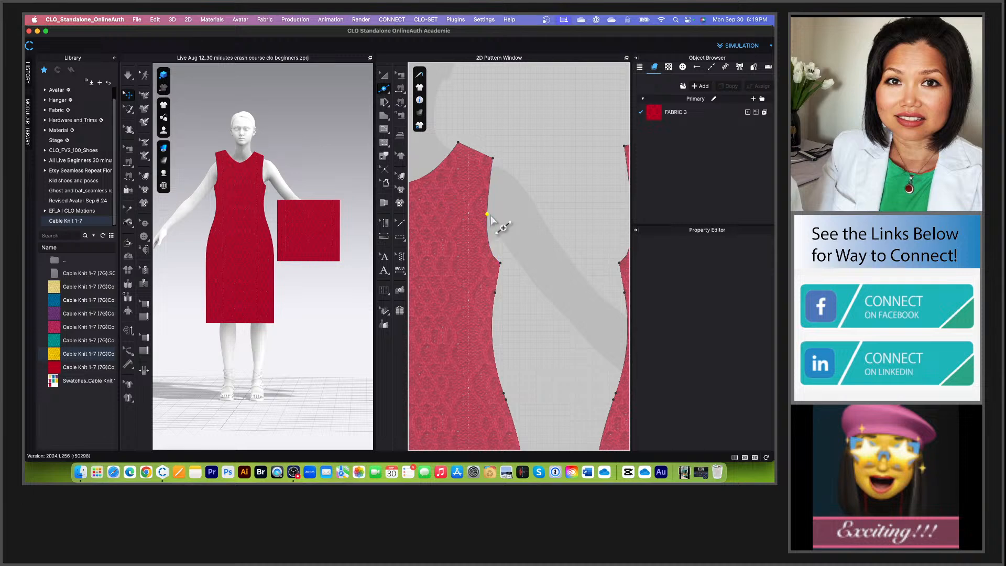
pyautogui.click(491, 219)
pyautogui.click(518, 224)
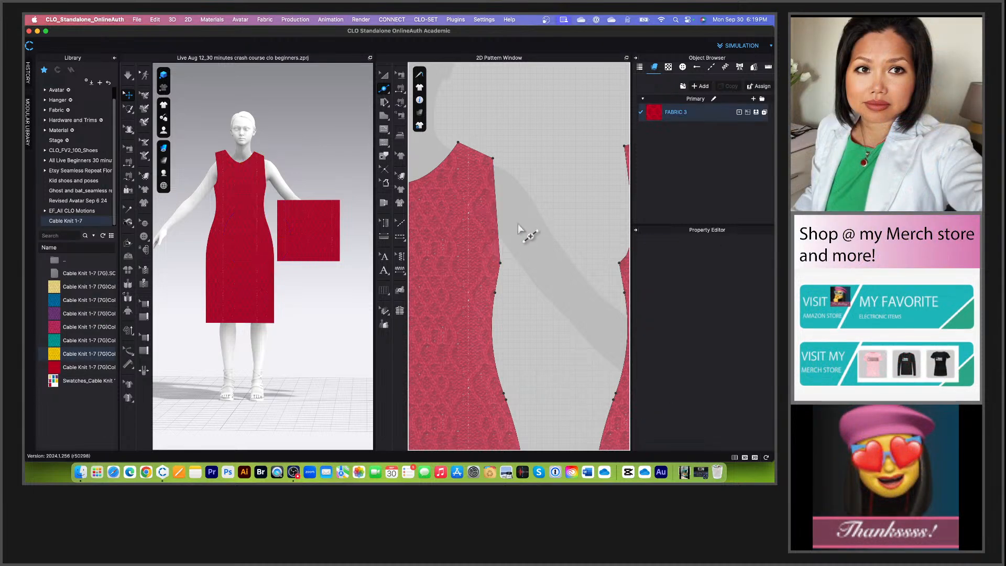
pyautogui.click(491, 241)
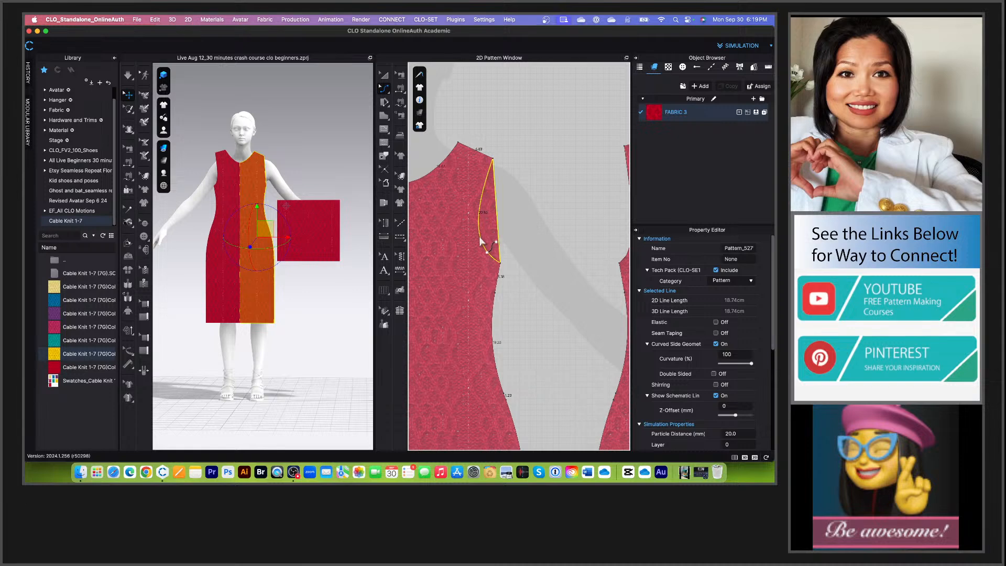
pyautogui.scroll(-5, 487, 225)
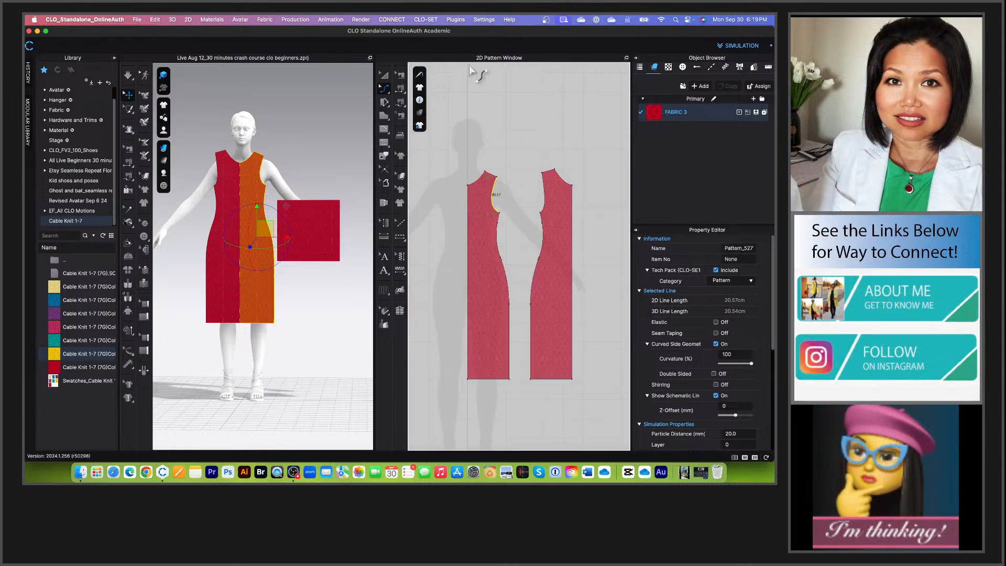
# Step: Select both half-dress patterns and move them together off the avatar silhouette, below the square pattern
pyautogui.click(382, 76)
pyautogui.scroll(-3, 492, 288)
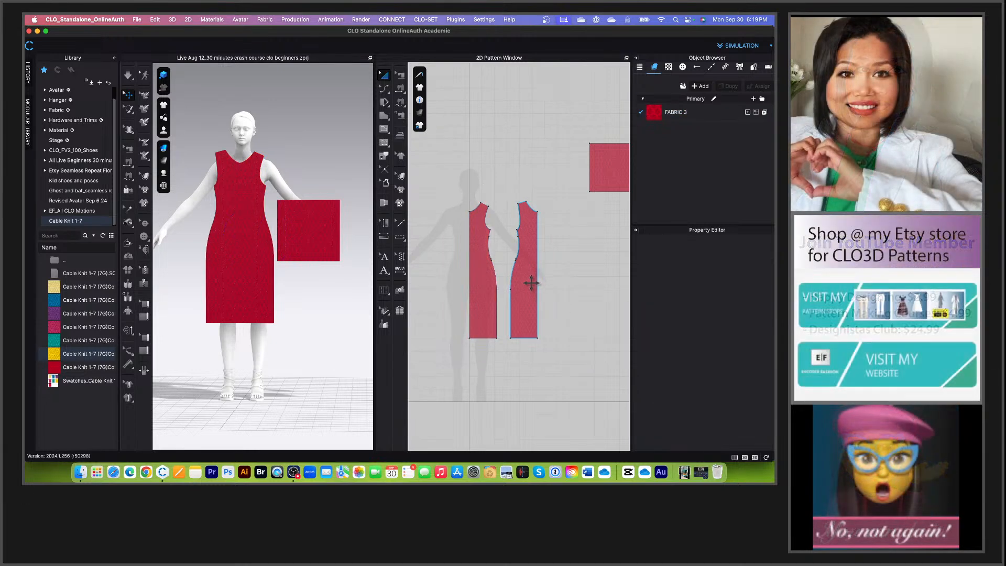
pyautogui.scroll(2, 529, 284)
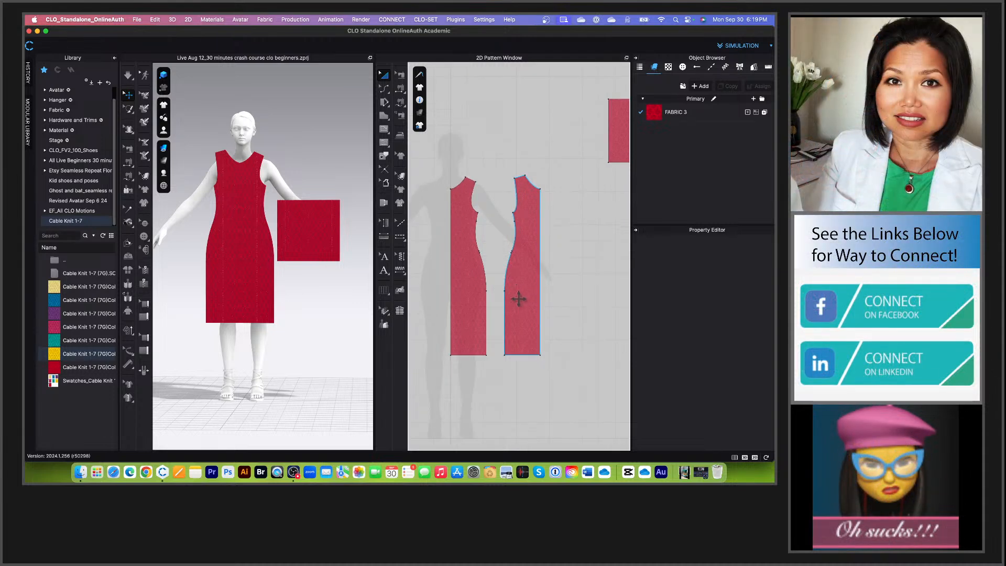
pyautogui.scroll(-2, 523, 317)
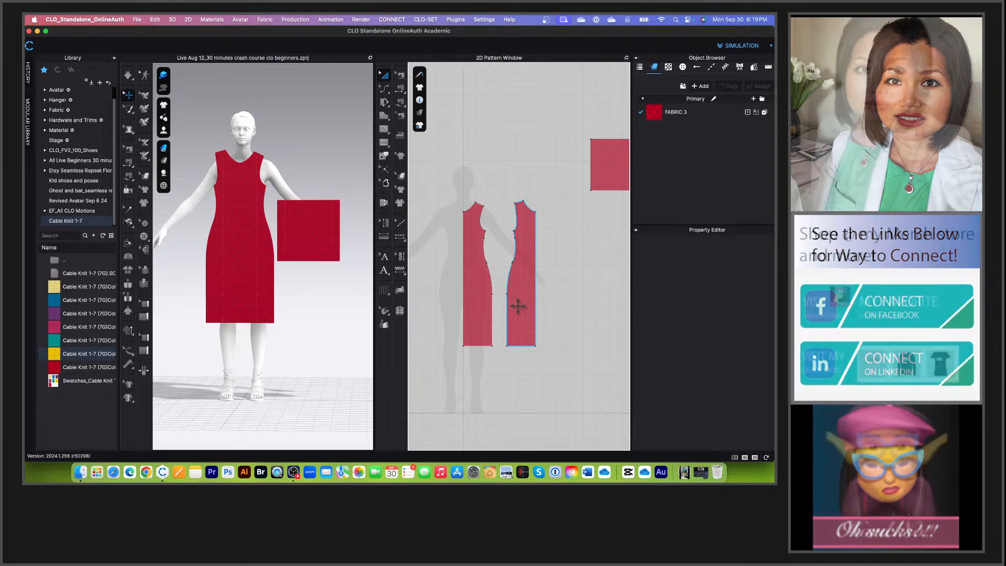
pyautogui.scroll(-1, 483, 283)
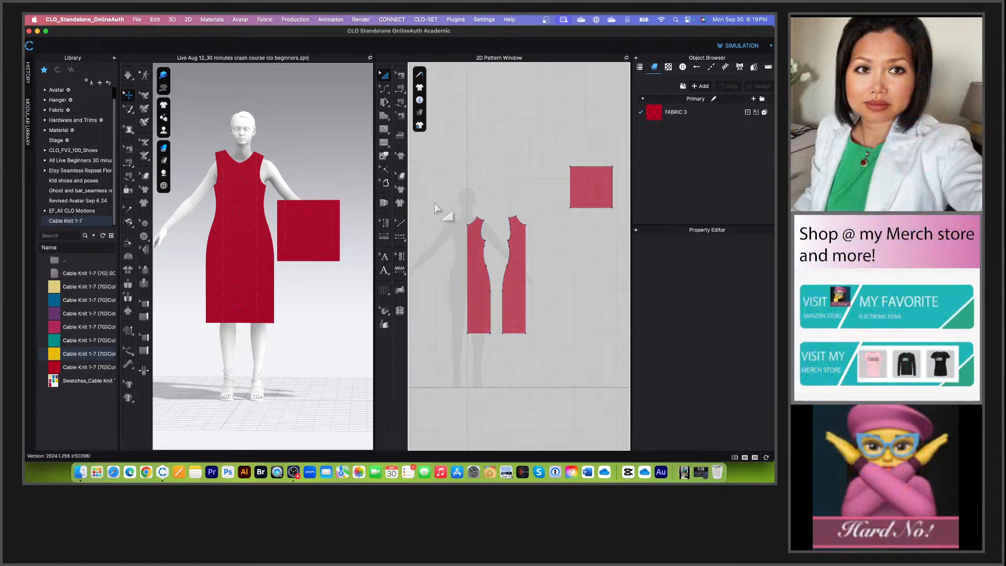
pyautogui.moveTo(445, 203); pyautogui.dragTo(548, 333)
pyautogui.scroll(-2, 497, 270)
pyautogui.moveTo(506, 291); pyautogui.dragTo(570, 317)
pyautogui.scroll(5, 583, 338)
pyautogui.scroll(-2, 535, 328)
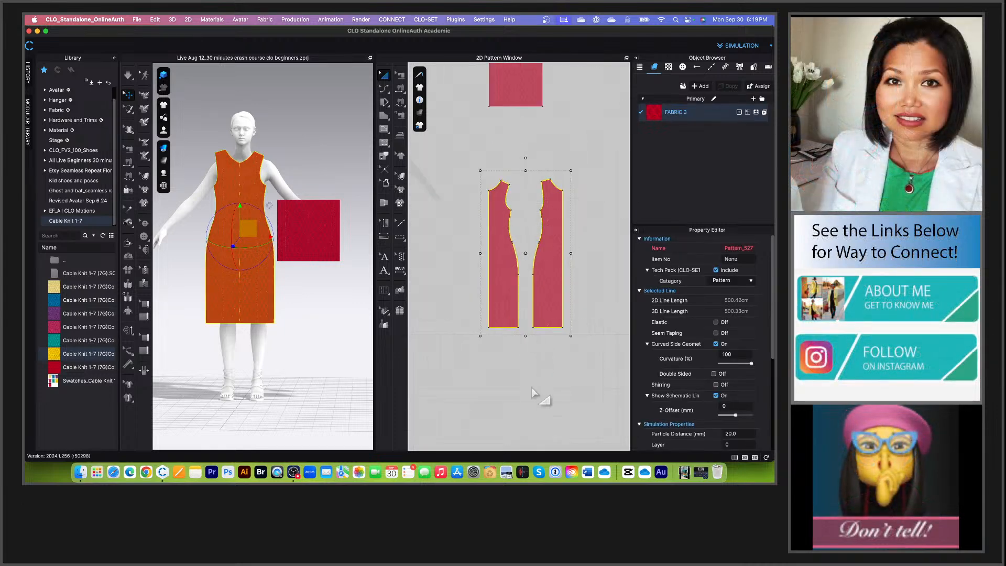
pyautogui.scroll(-2, 565, 366)
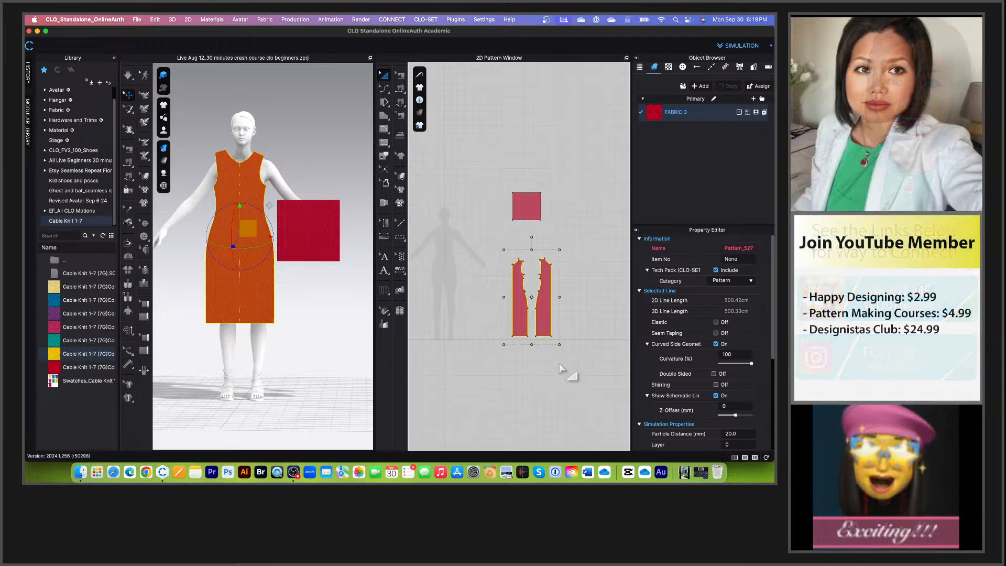